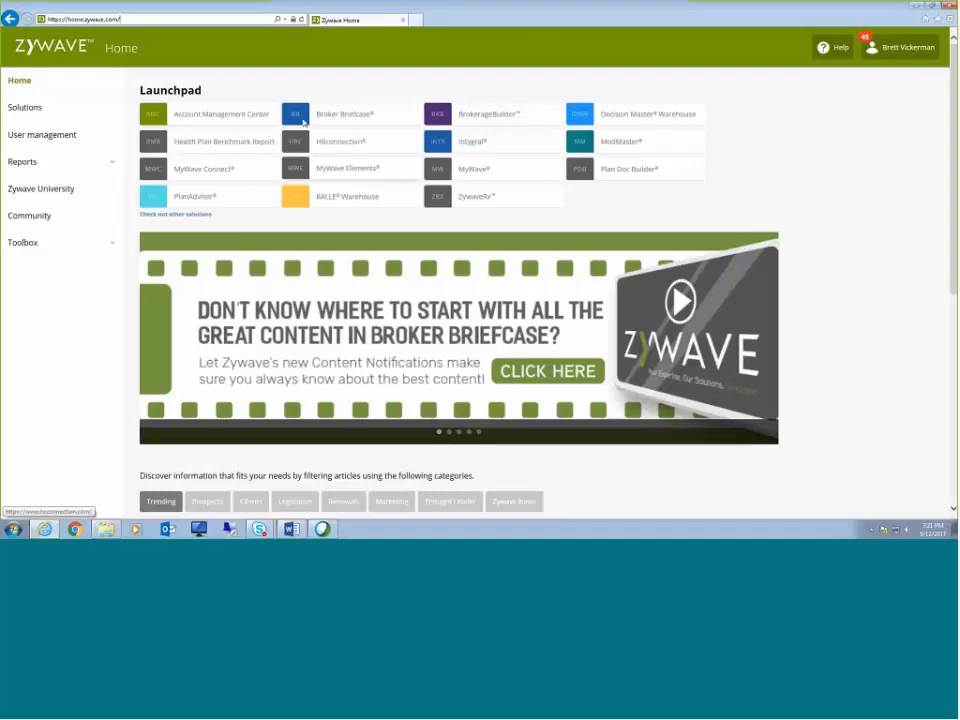
Step: Browse the Launchpad and the trending articles on the Zywave home page
drag(140, 90, 203, 91)
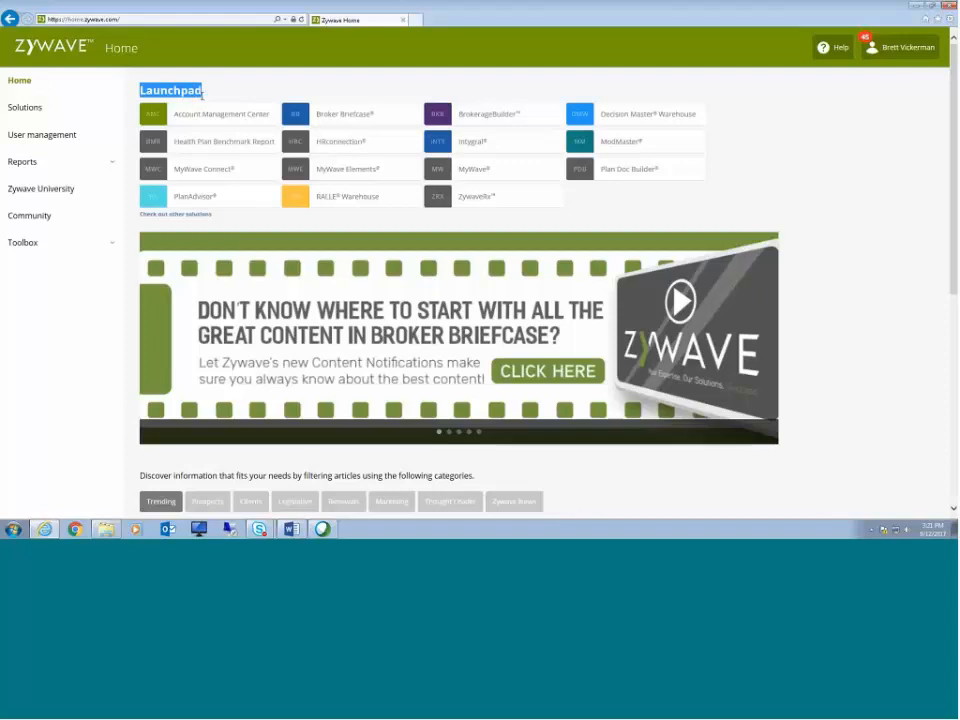
click(203, 91)
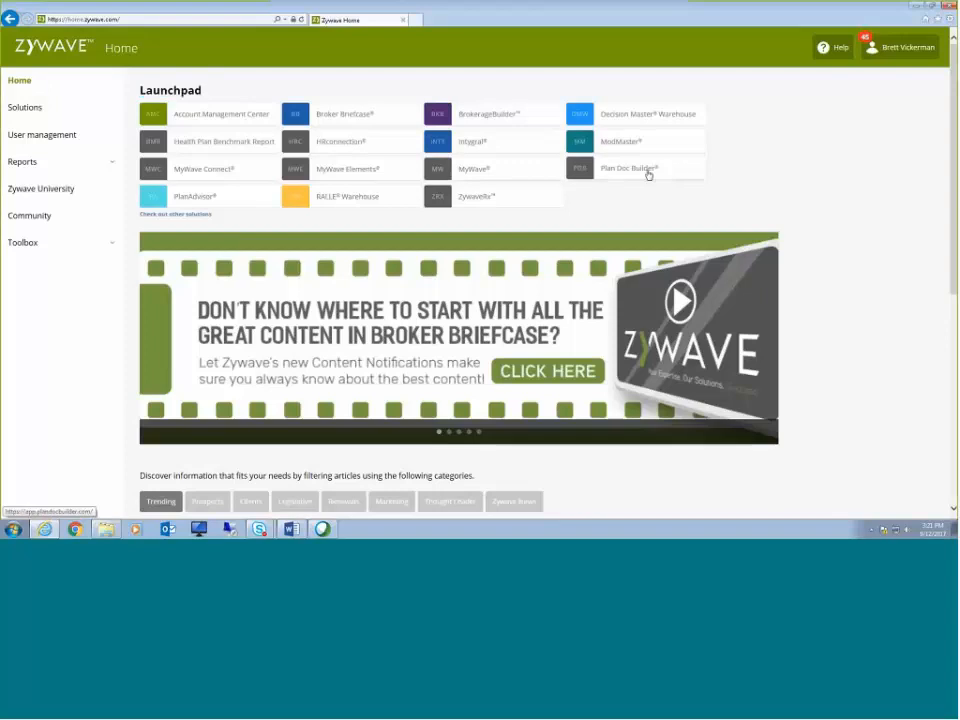
scroll(786, 180, down, 3)
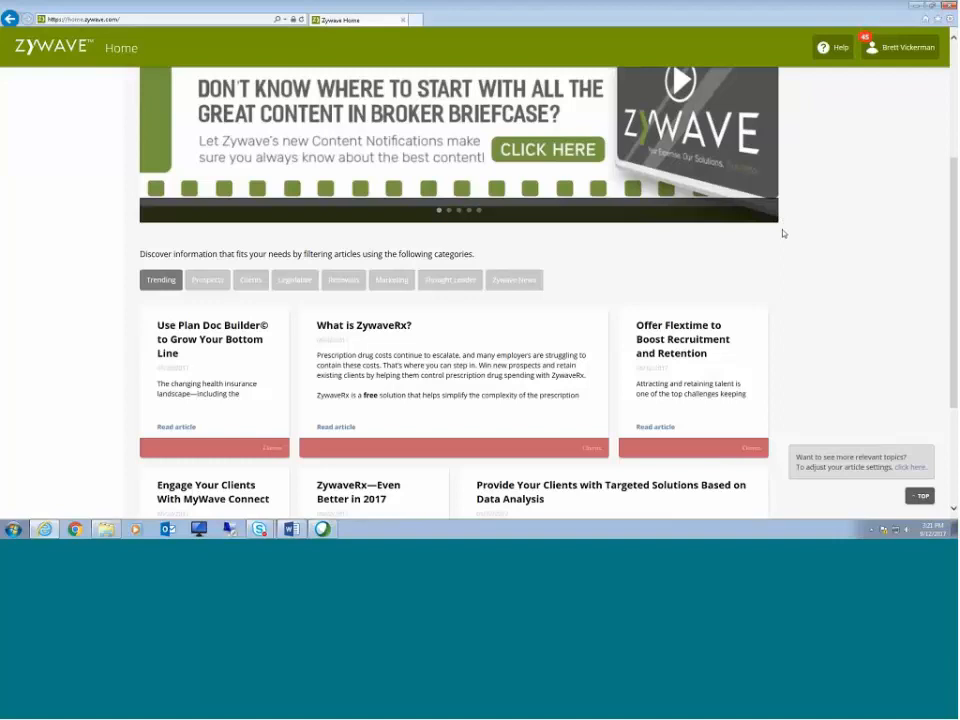
scroll(783, 233, down, 1)
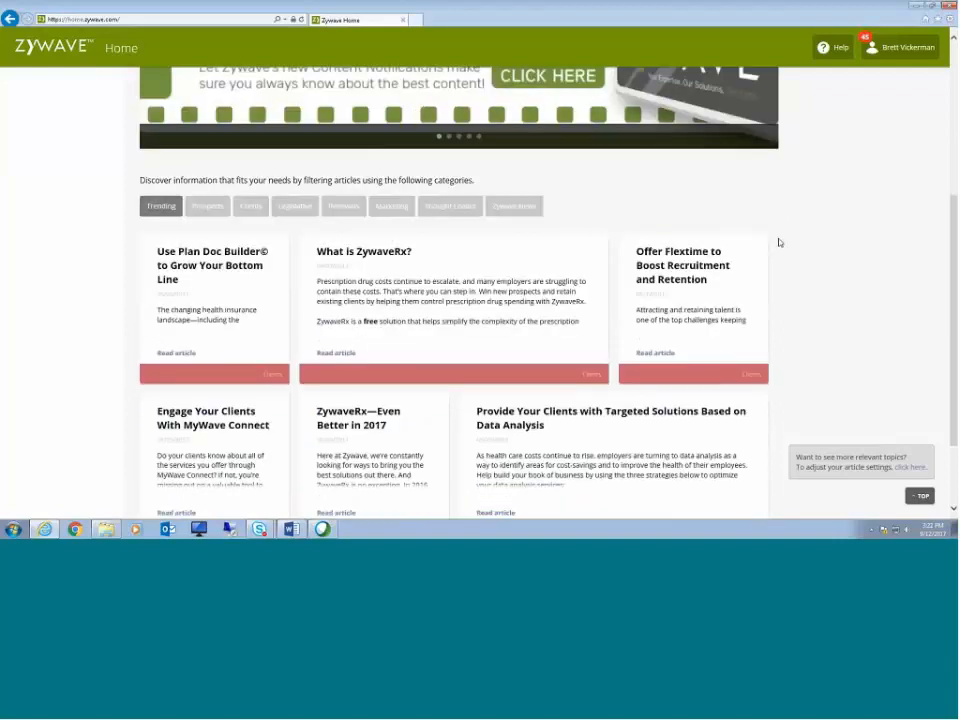
scroll(781, 242, down, 2)
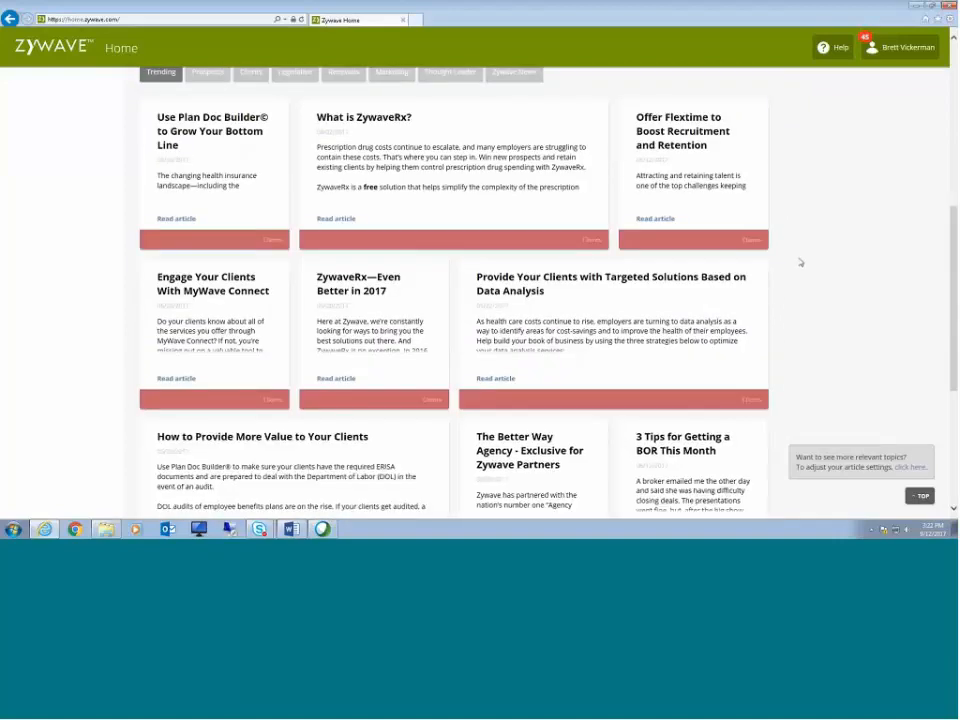
scroll(804, 262, down, 1)
scroll(808, 262, down, 1)
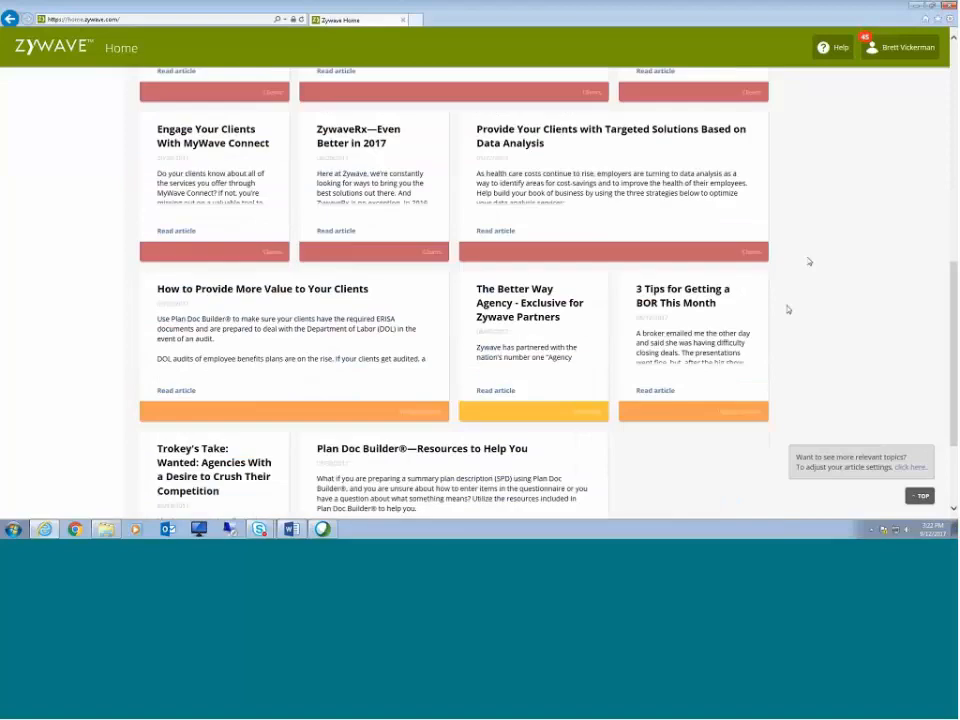
scroll(790, 309, down, 2)
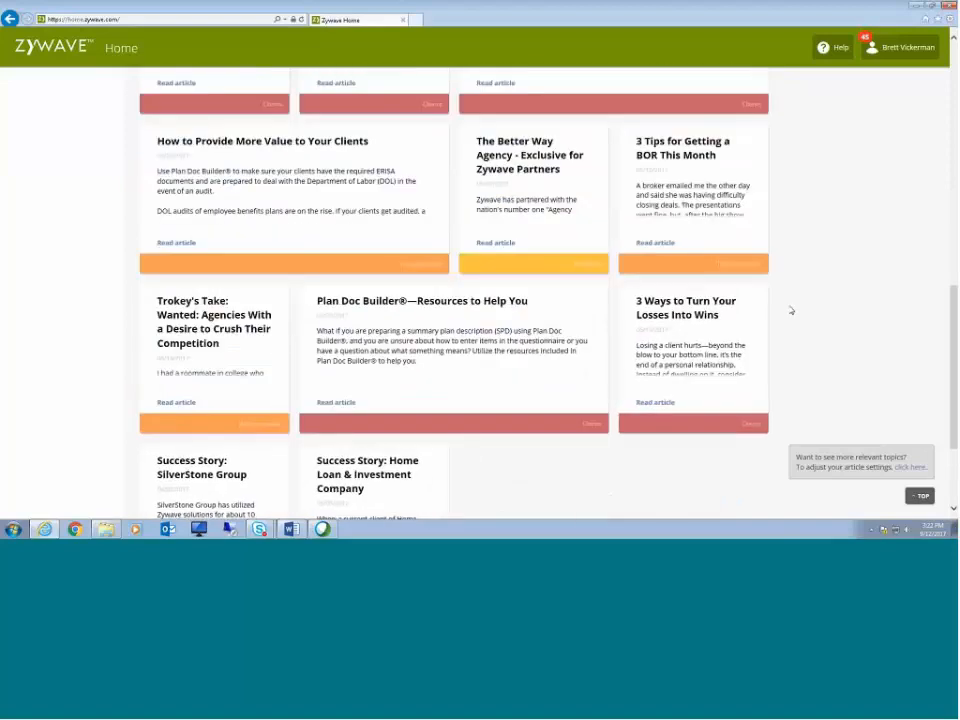
scroll(791, 310, up, 7)
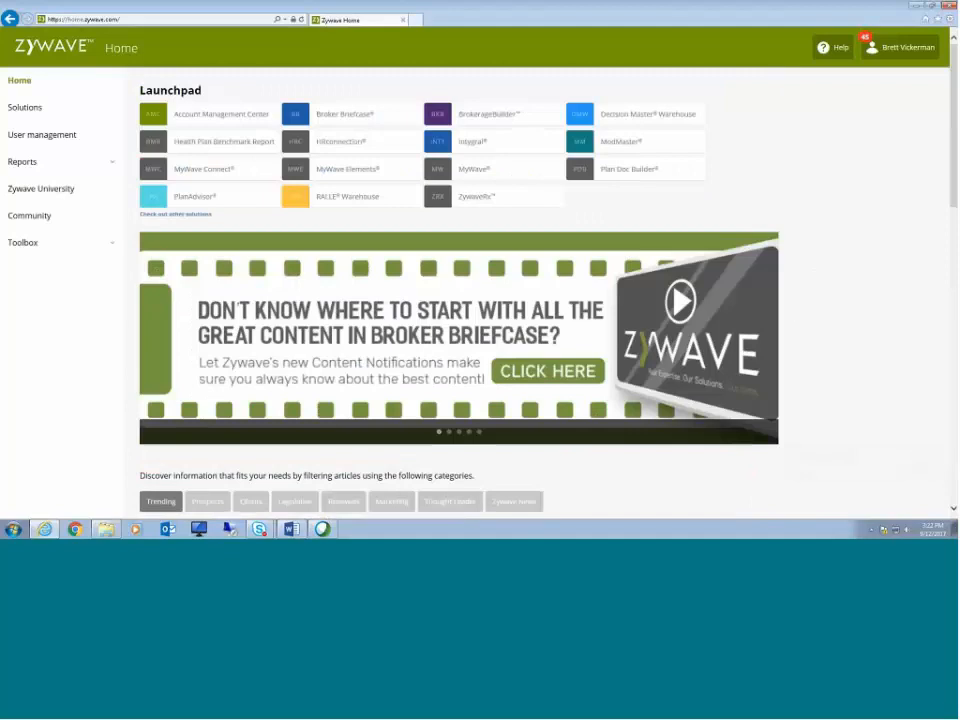
Step: Open Plan Doc Builder from the Launchpad and log in with the account e-mail and password
click(652, 170)
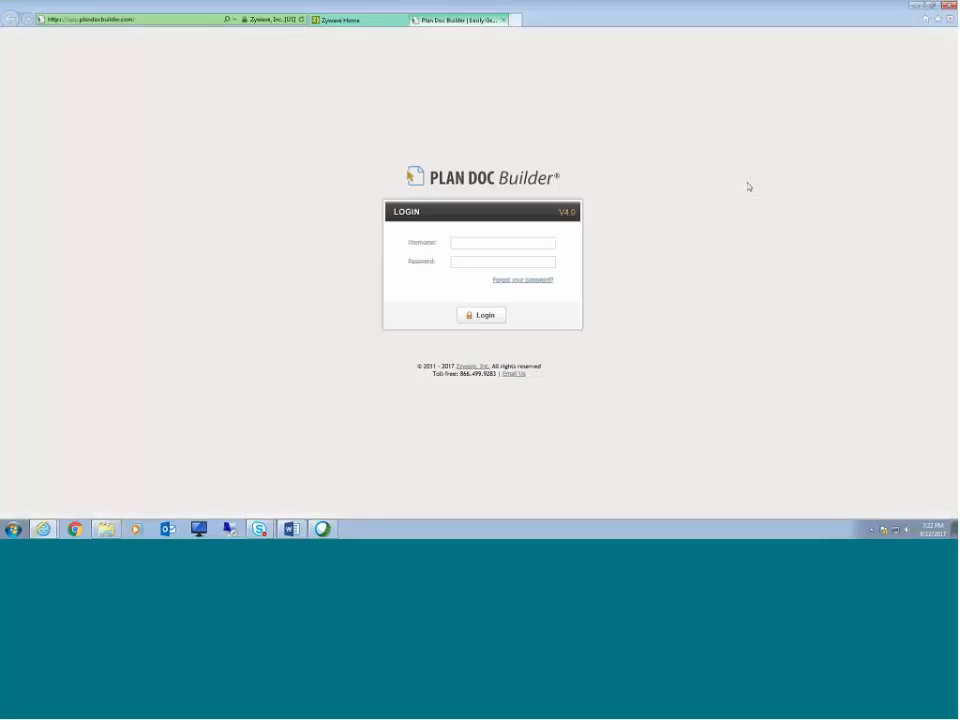
click(485, 245)
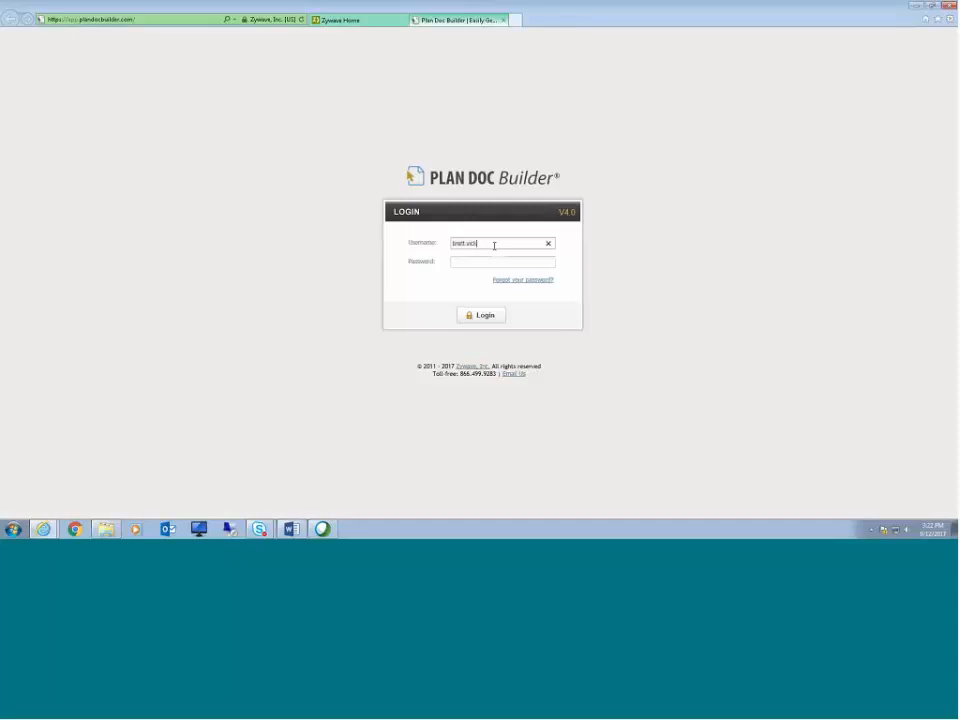
key(Tab)
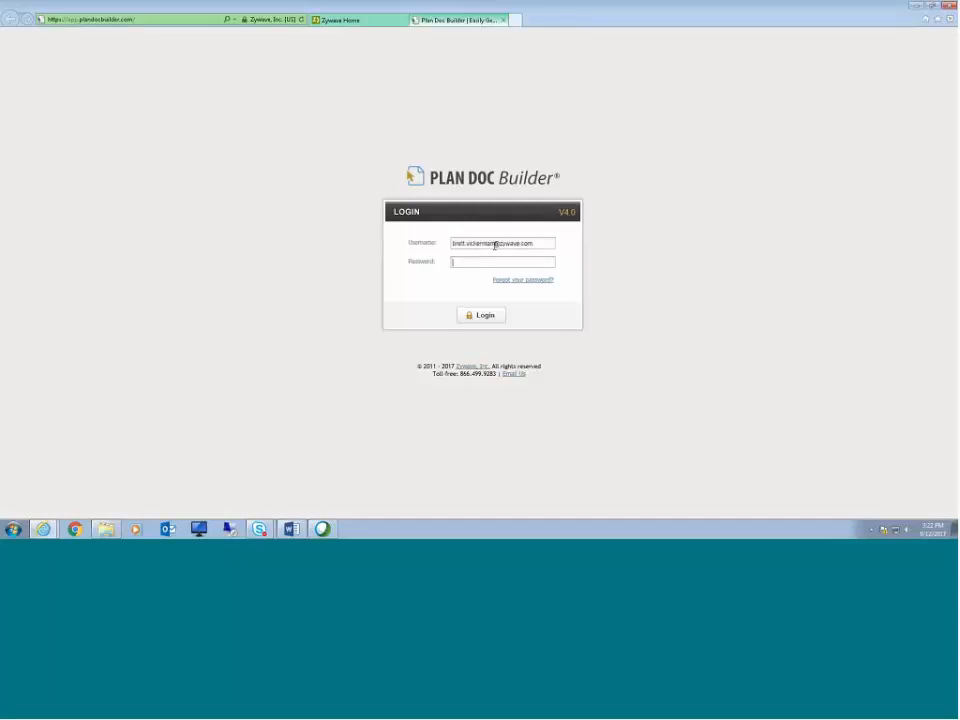
text(***********)
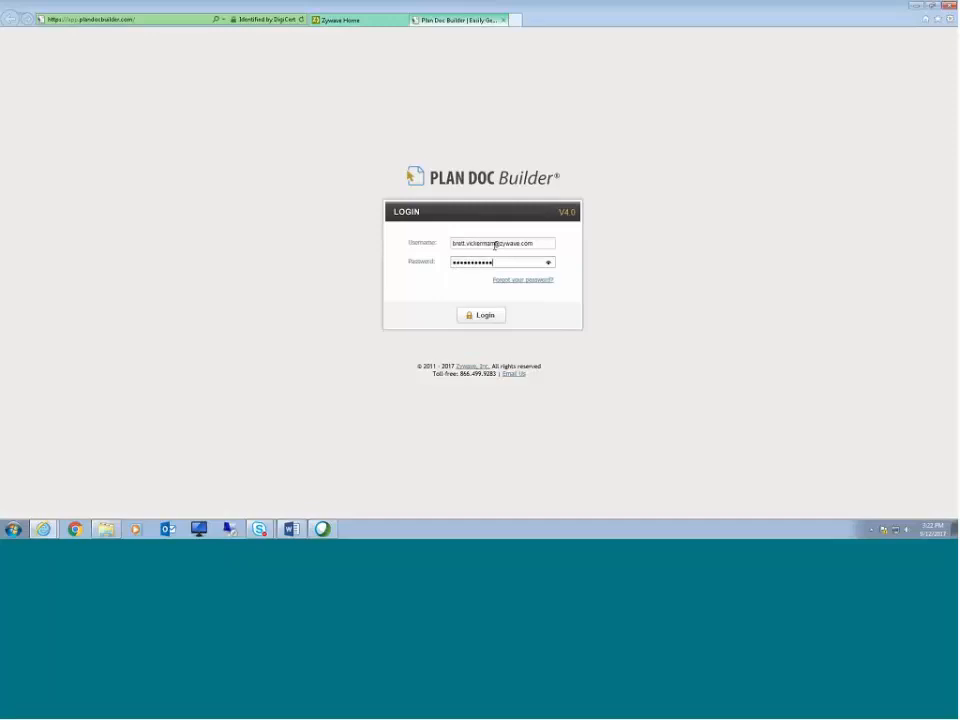
text(**)
click(481, 315)
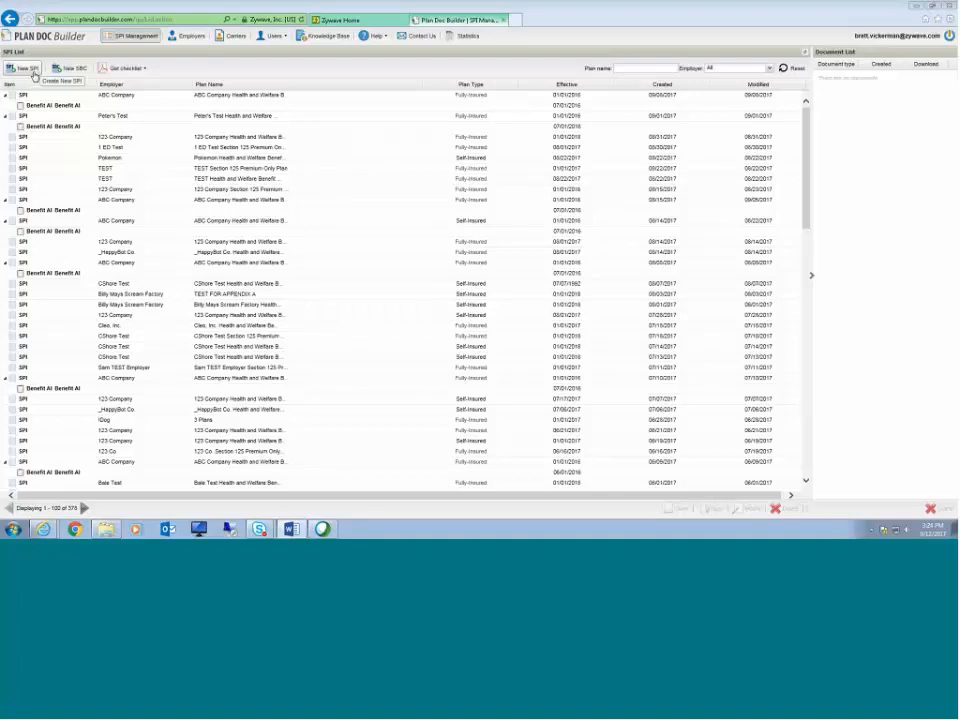
Step: Open the Employers list
click(37, 71)
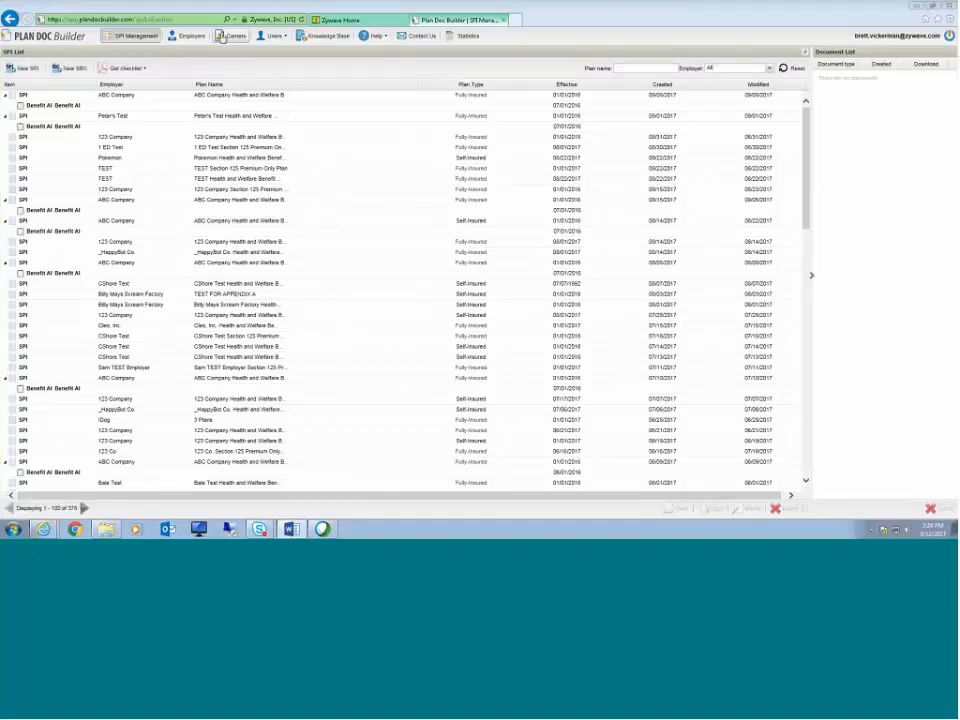
click(188, 36)
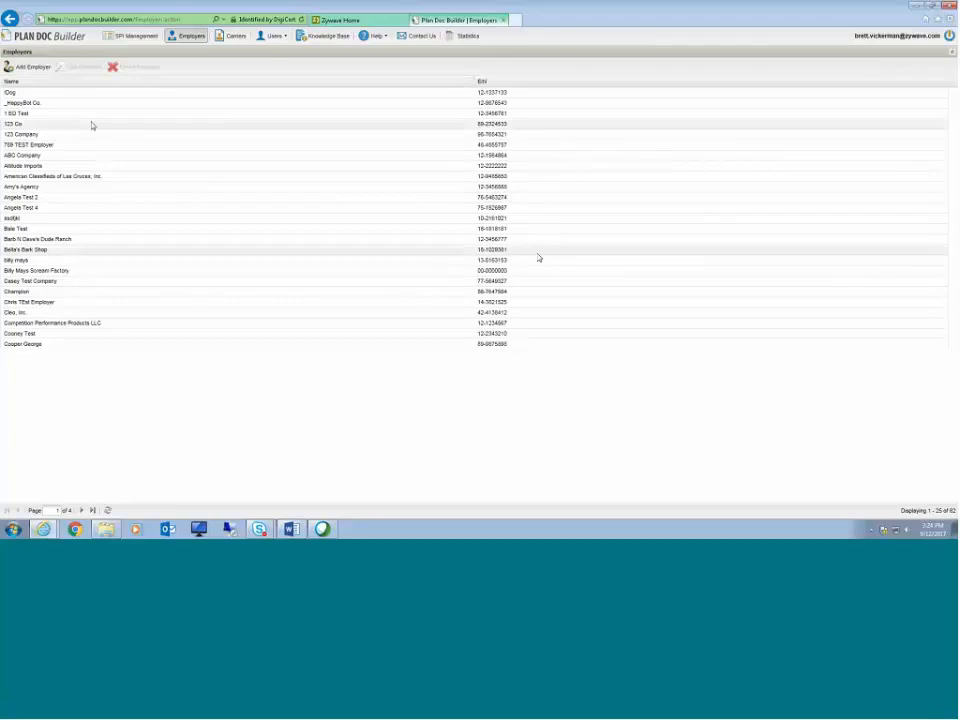
Step: Try adding an employer named ABC Company with the employer's EIN, then cancel the dialog
click(33, 70)
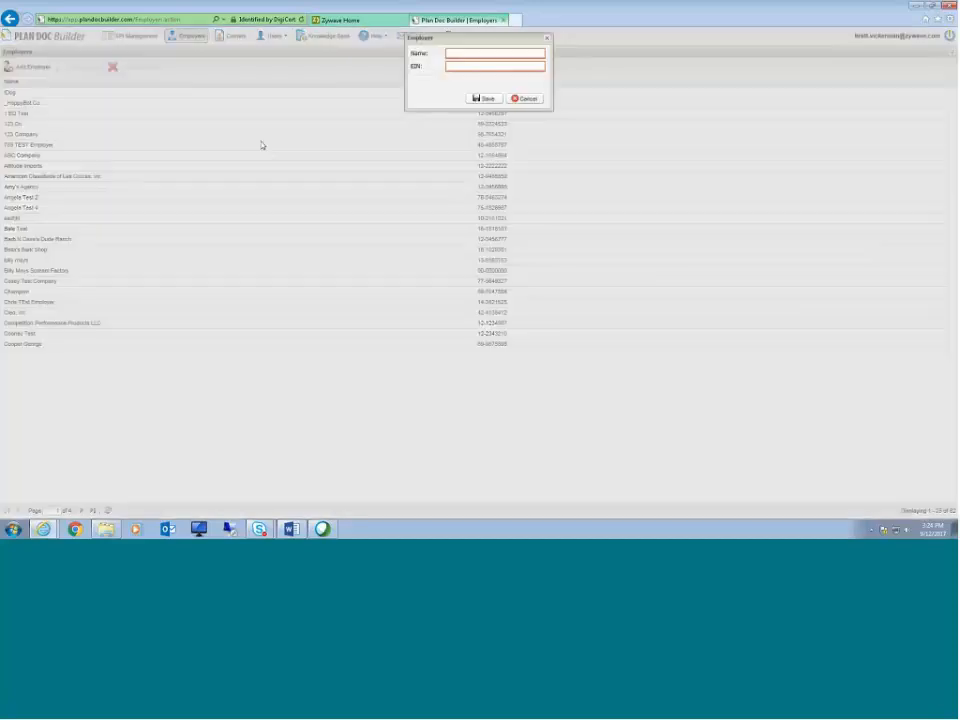
click(467, 52)
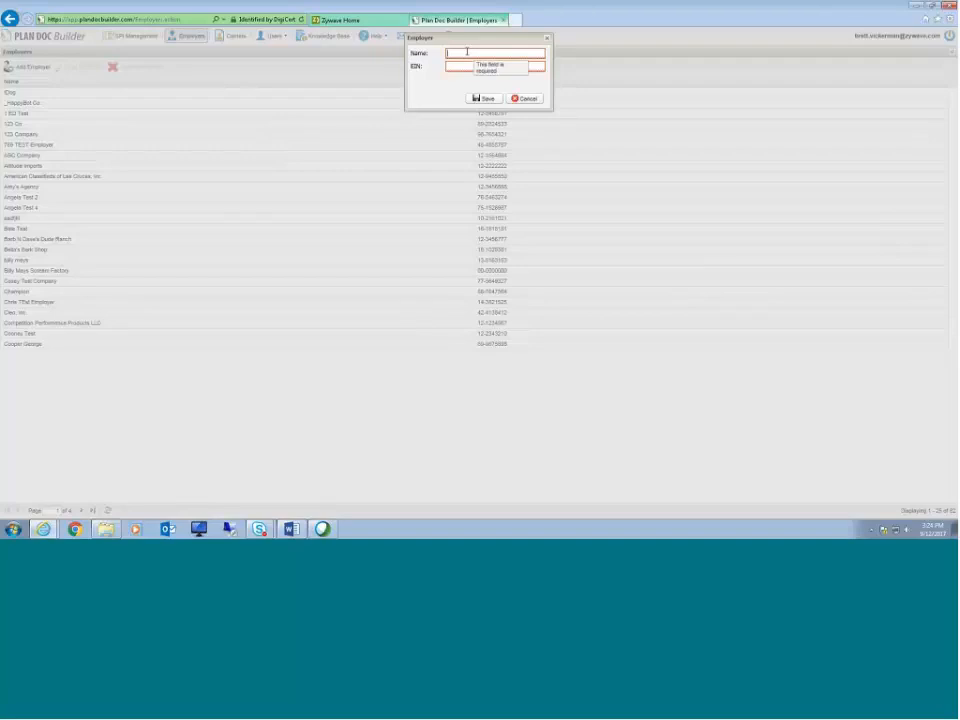
text(ABC Company)
key(Tab)
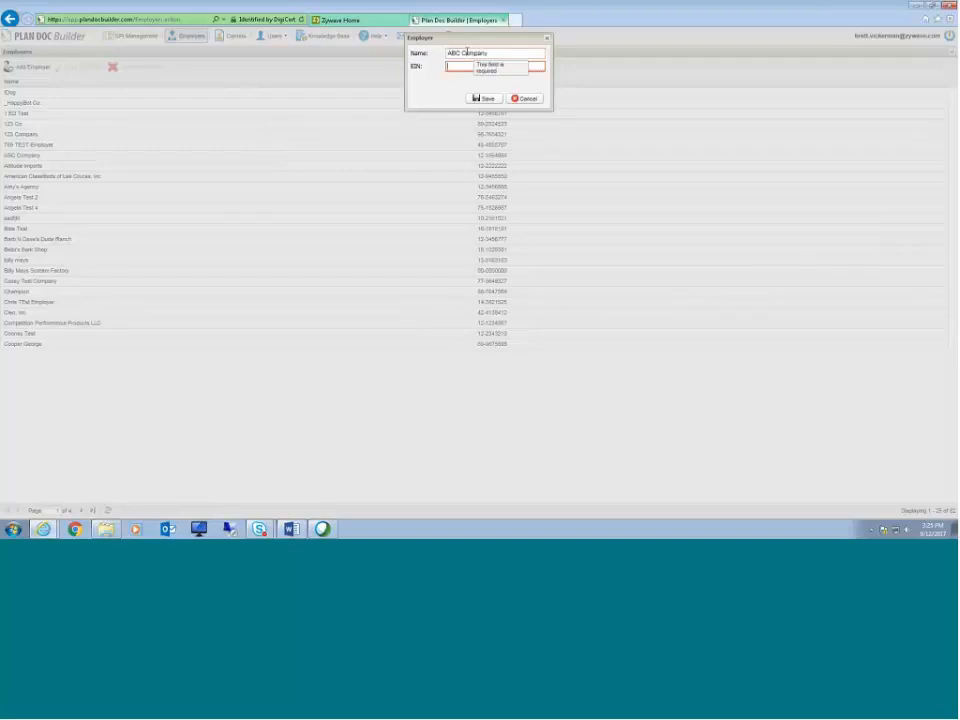
text(44-12345)
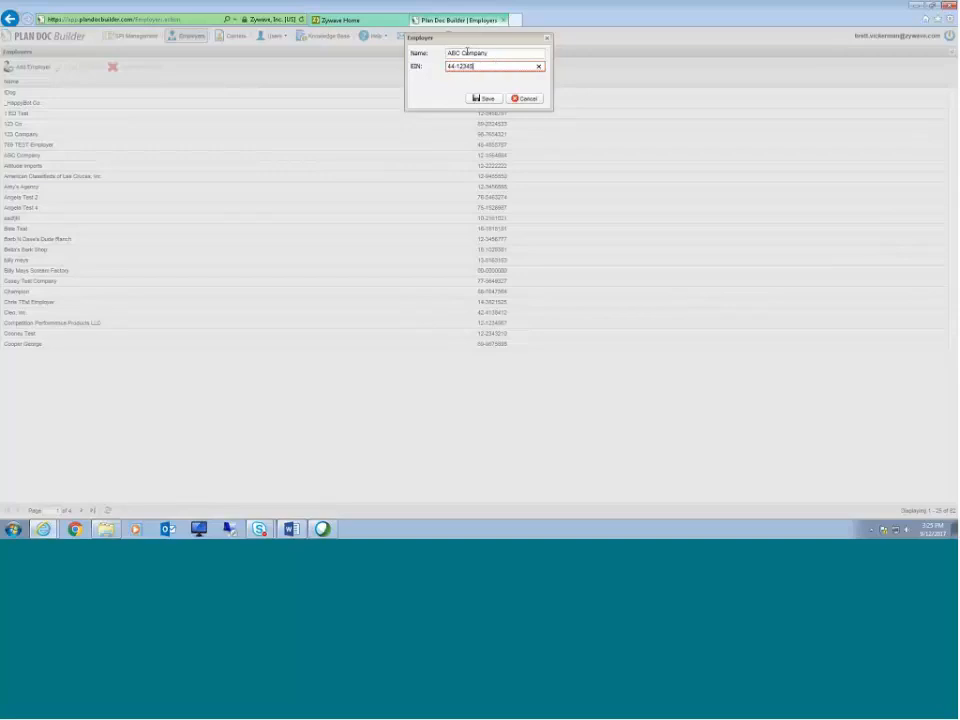
text(67)
click(499, 56)
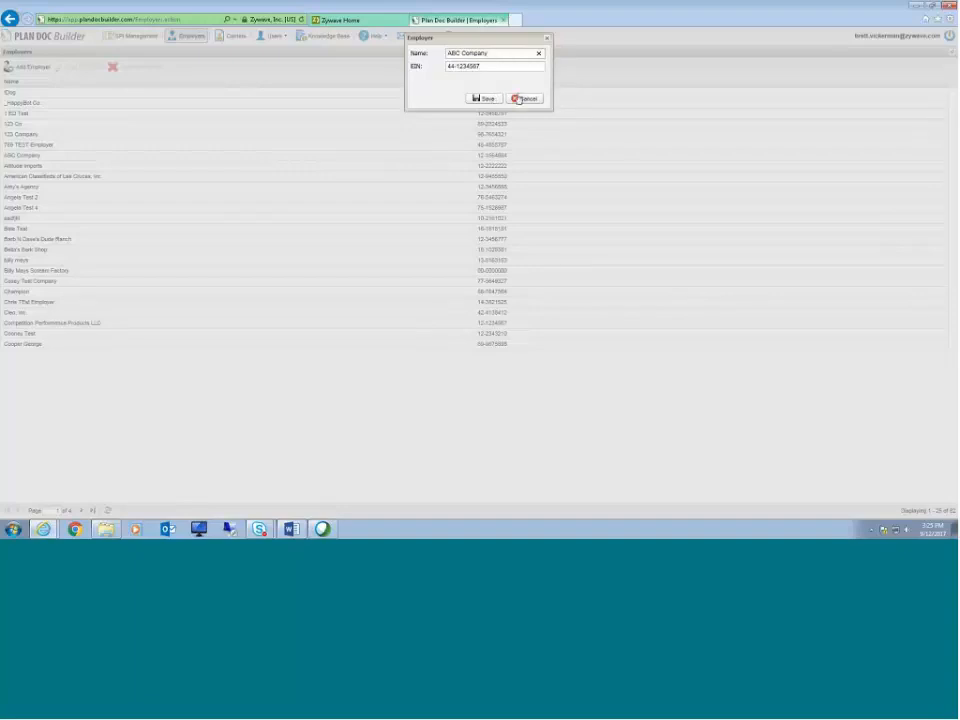
click(523, 98)
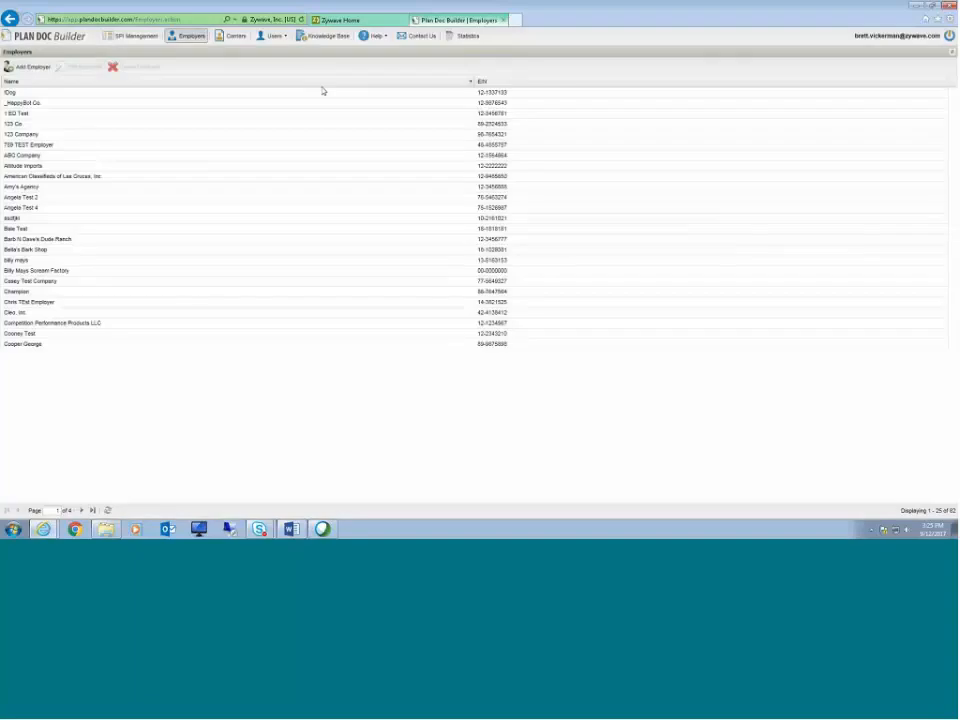
Step: Select employer rows in the list to inspect the edit and delete options
click(30, 156)
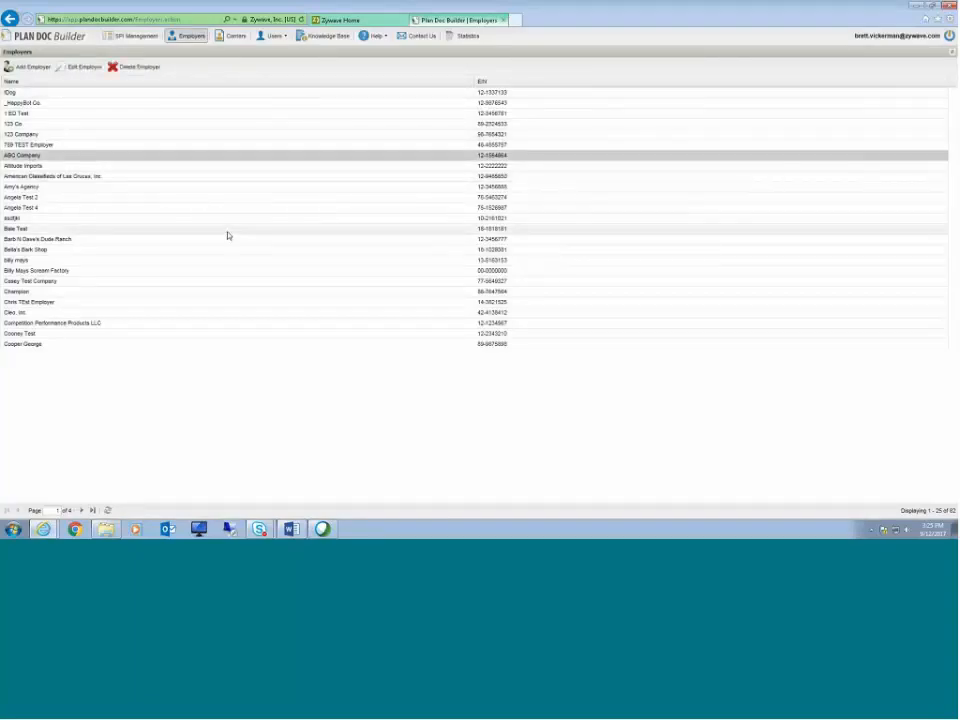
click(77, 198)
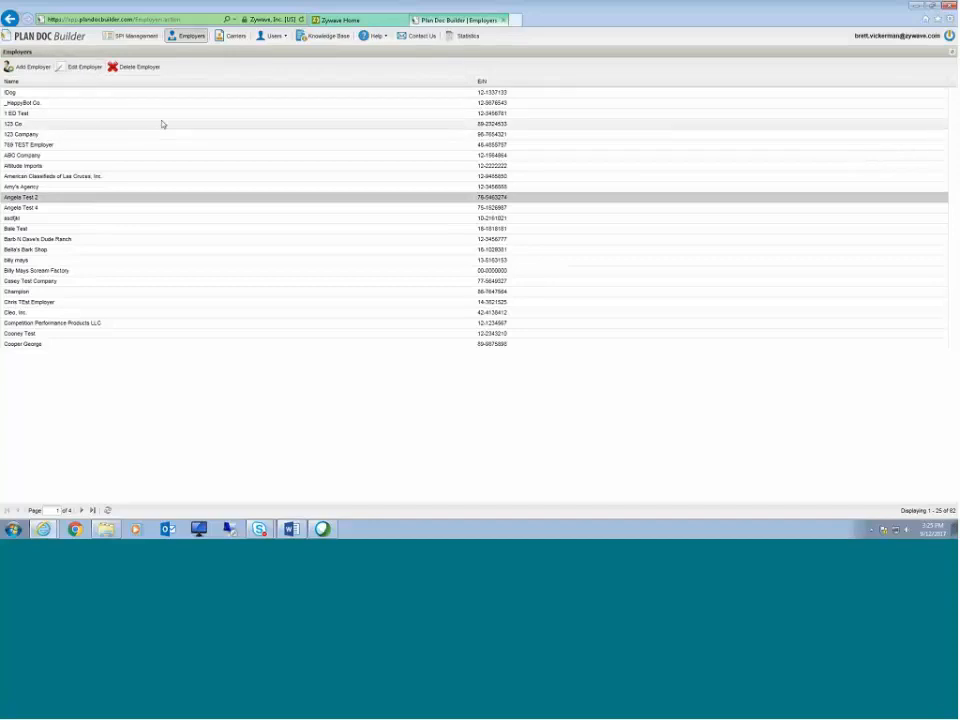
Step: Return to SPI Management and view the Carriers list, then close it
click(140, 36)
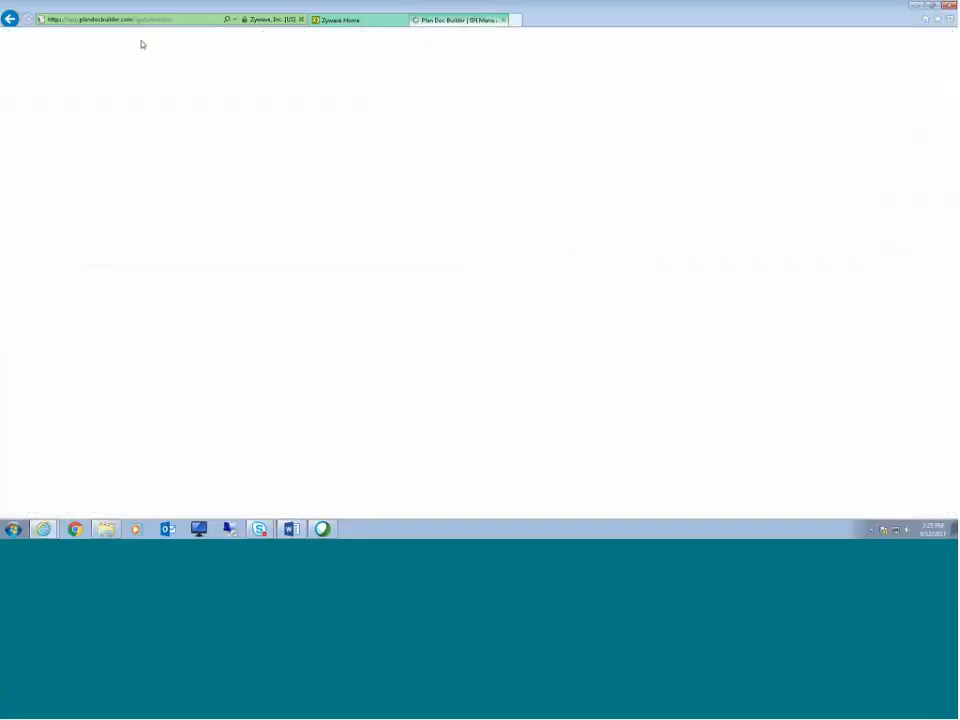
click(227, 36)
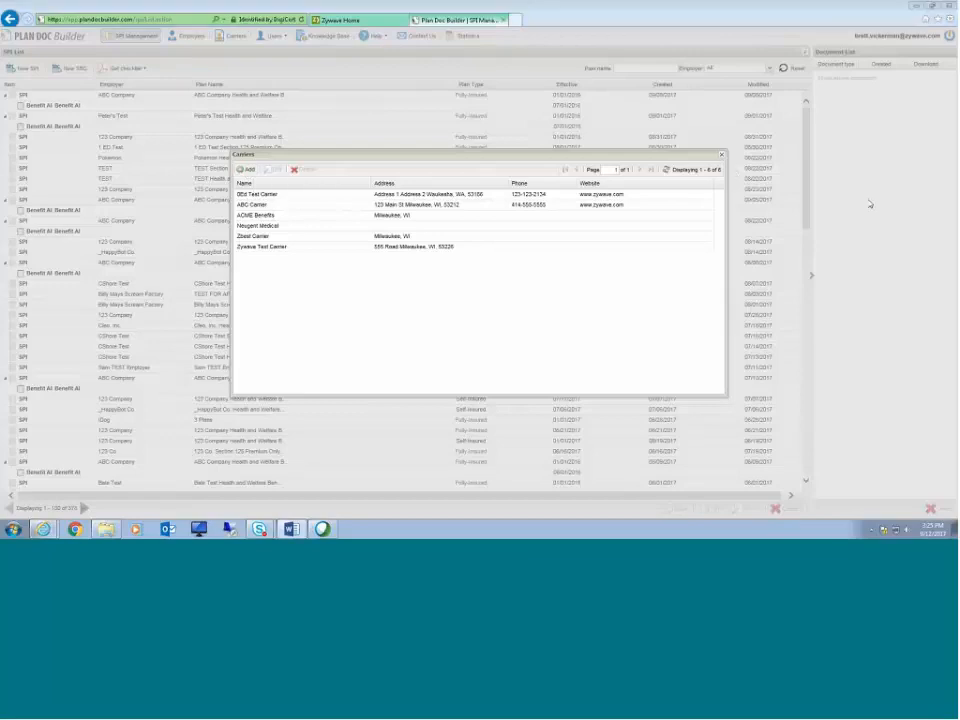
click(721, 155)
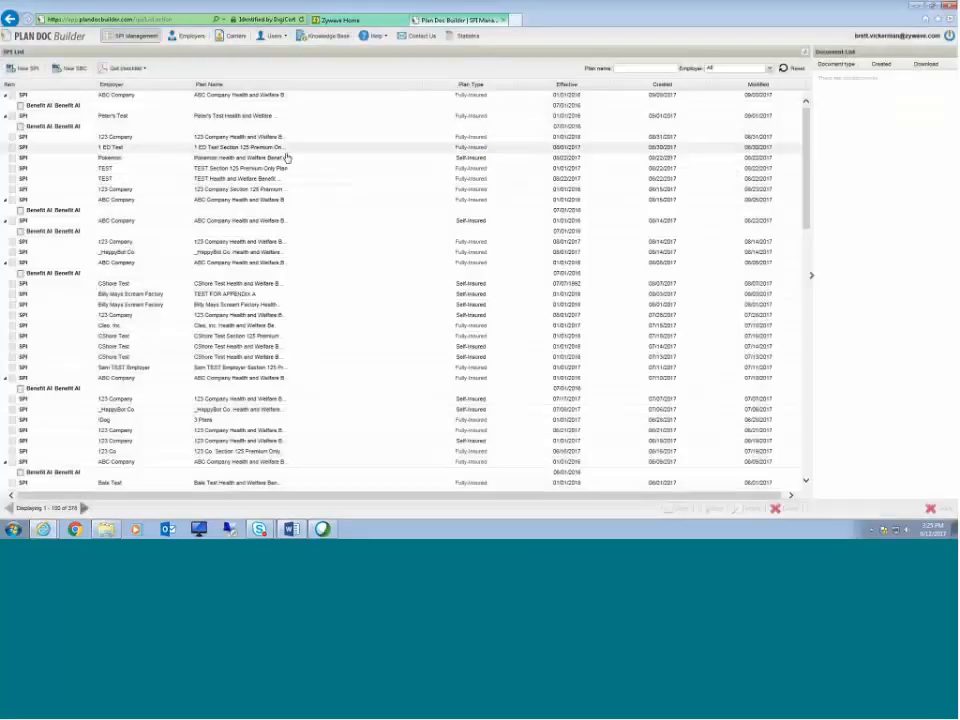
Step: Start a new SPI and set its plan type to Fully-Insured
click(17, 70)
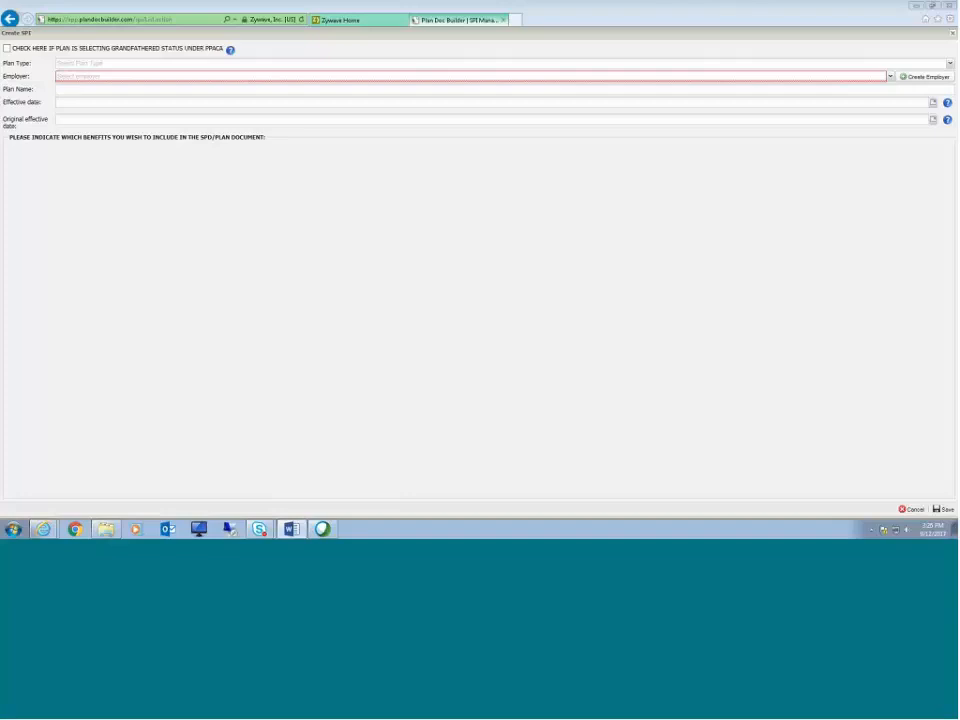
triple_click(16, 63)
click(38, 113)
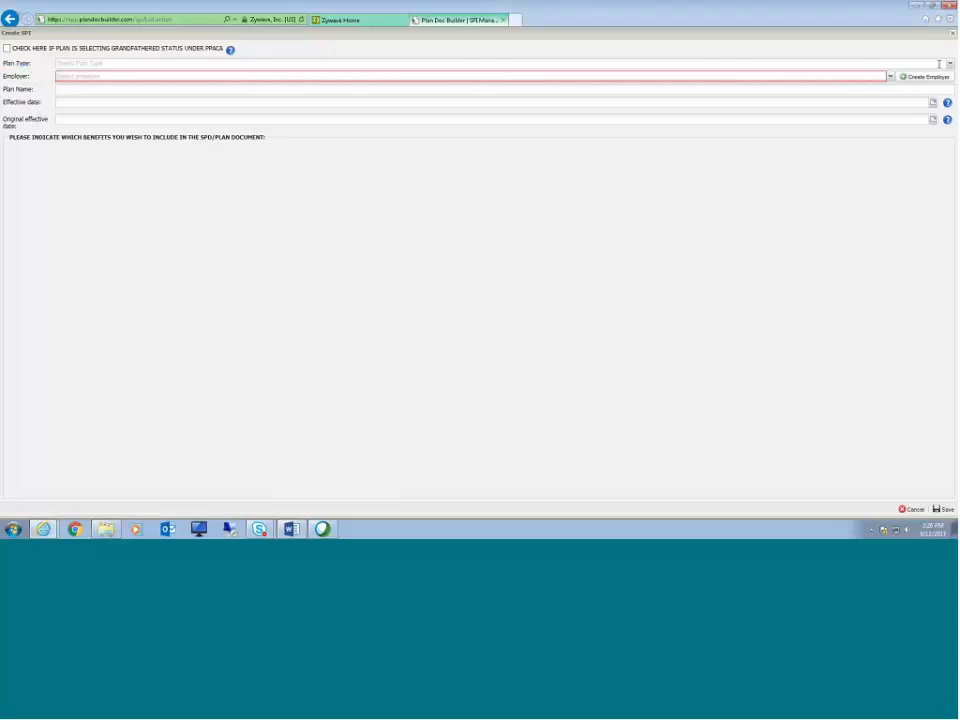
click(950, 64)
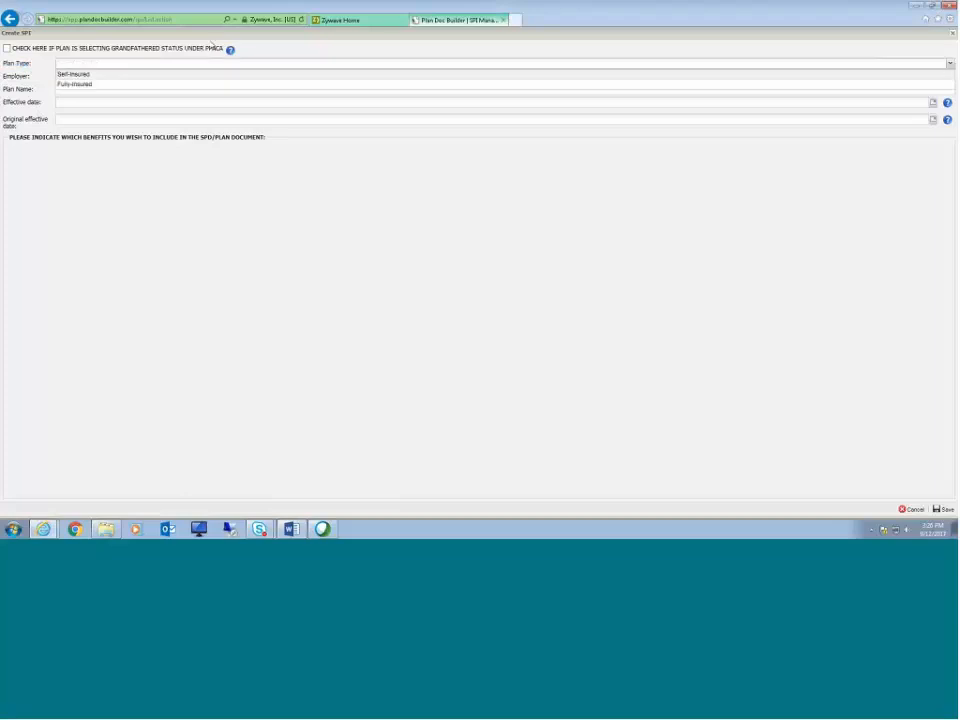
click(74, 86)
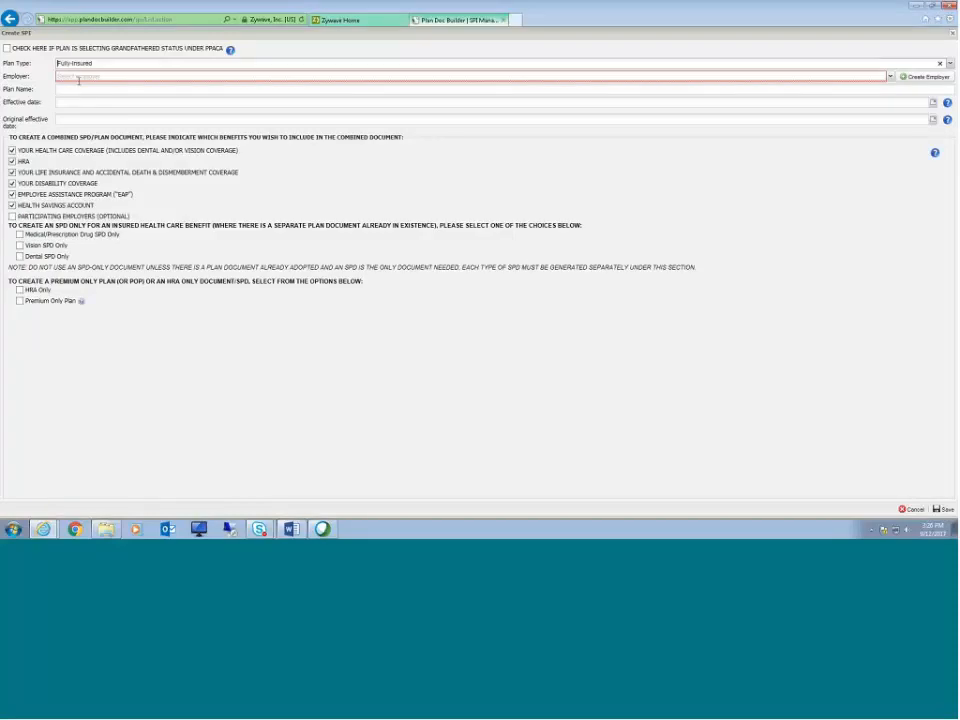
Step: Choose ABC Company as the employer for the new SPI
drag(3, 76, 33, 80)
click(185, 78)
click(891, 77)
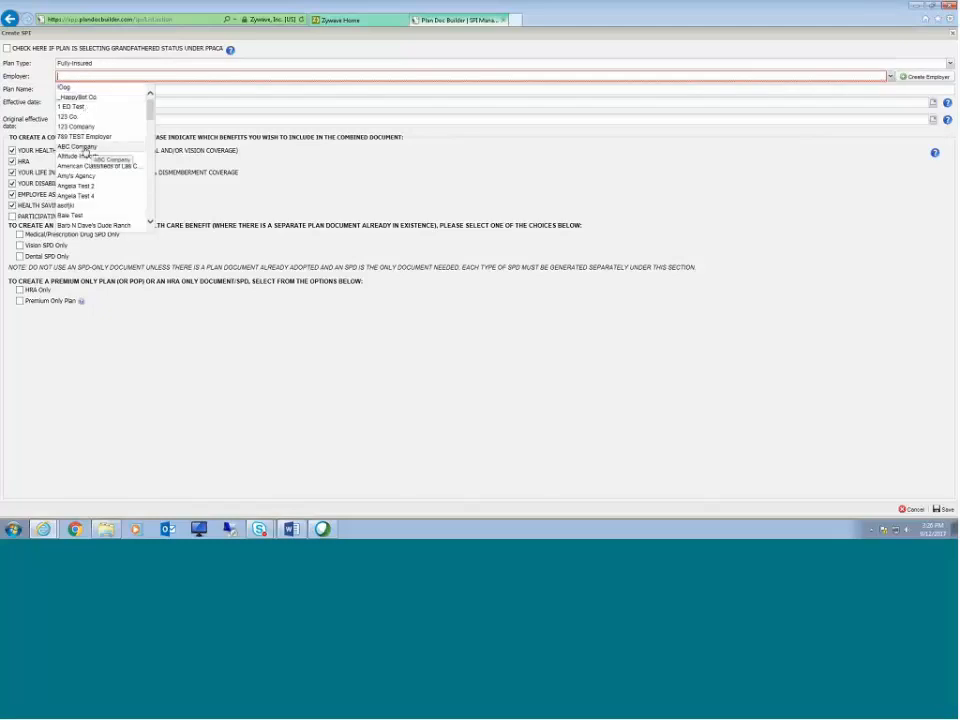
click(84, 147)
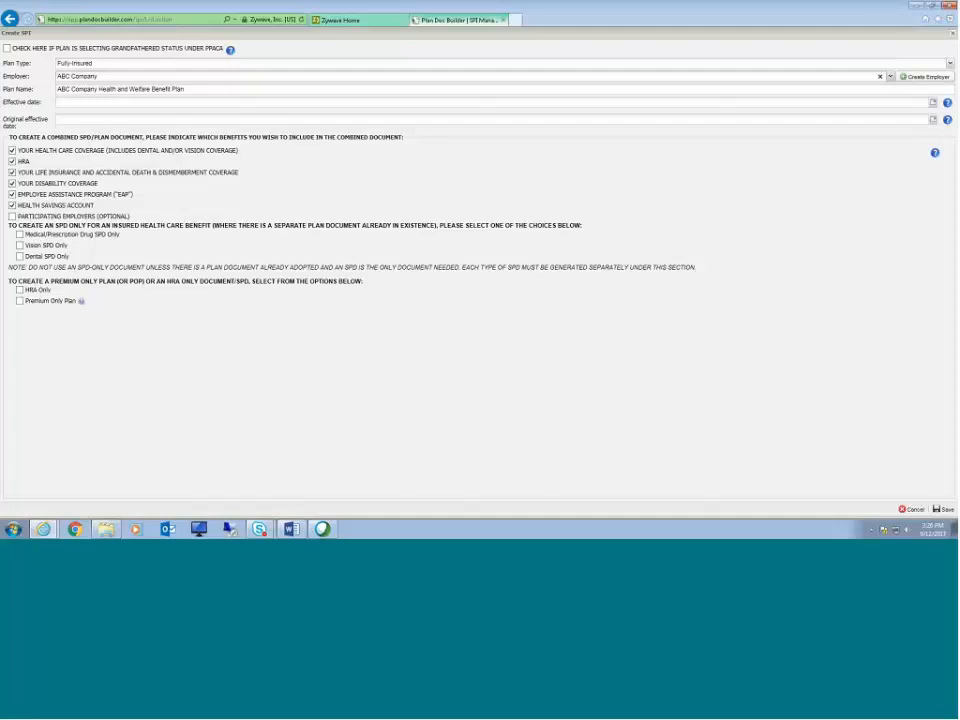
Step: Examine the plan name field and the effective date fields of the new SPI
drag(57, 90, 209, 94)
click(101, 89)
click(188, 92)
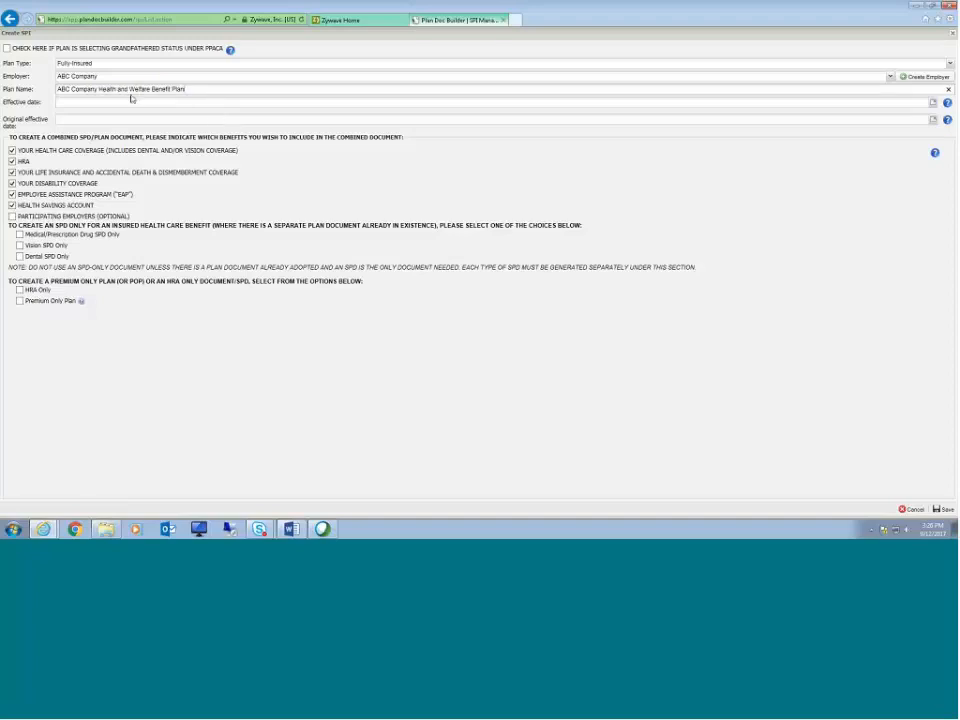
drag(110, 89, 202, 88)
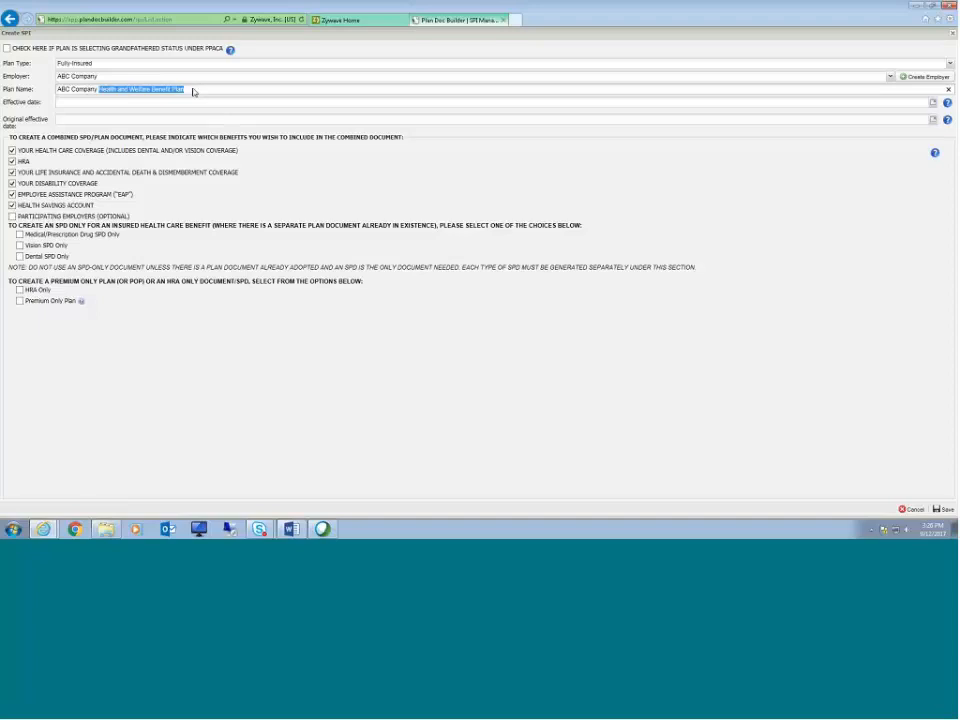
drag(3, 102, 29, 128)
click(3, 120)
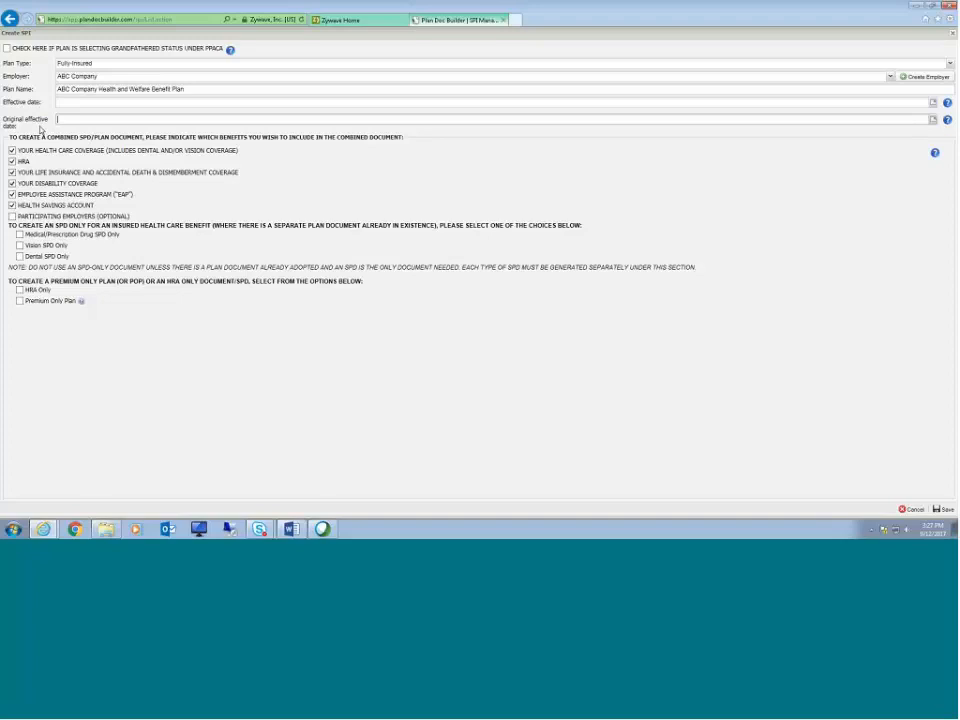
Step: Set the SPI's effective date to 01/01/2016
mouse_move(40, 127)
mouse_down()
mouse_move(8, 122)
mouse_move(32, 129)
mouse_up()
click(67, 104)
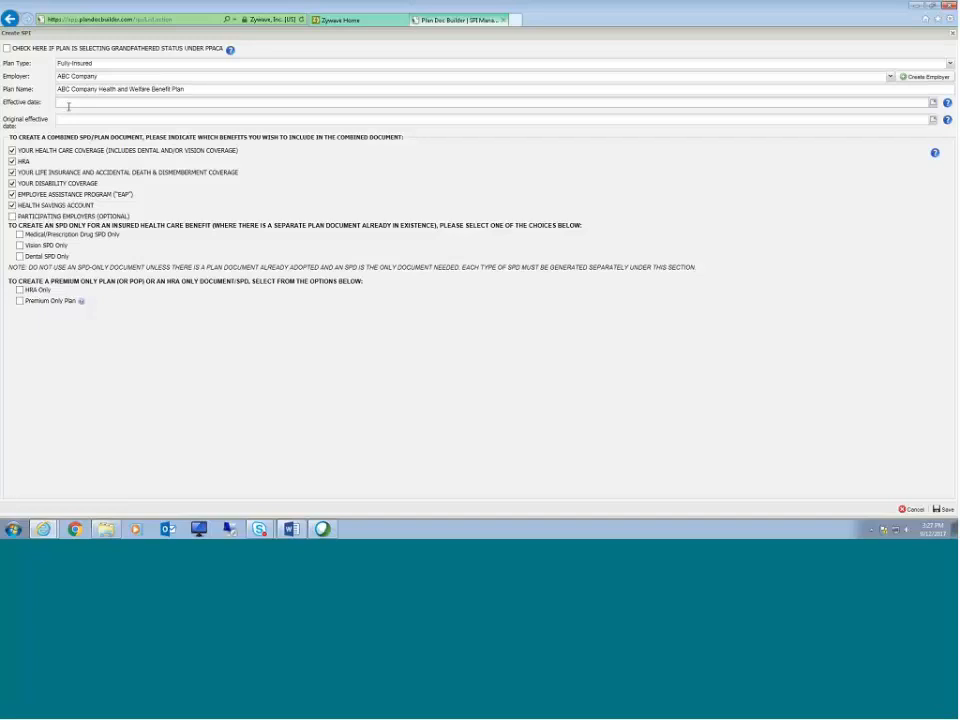
key(Tab)
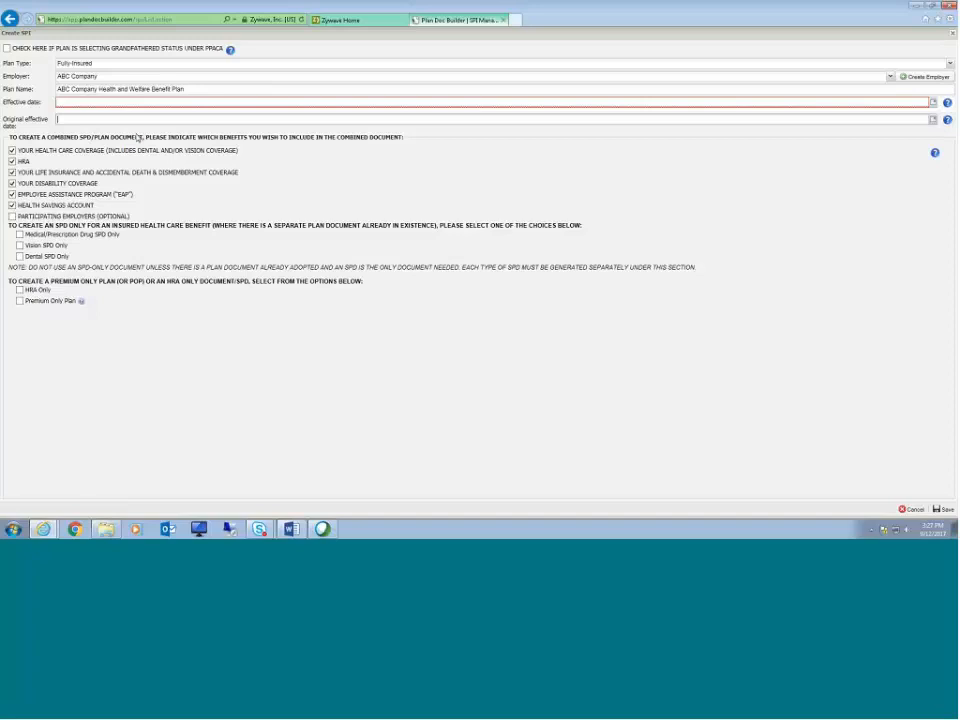
click(89, 101)
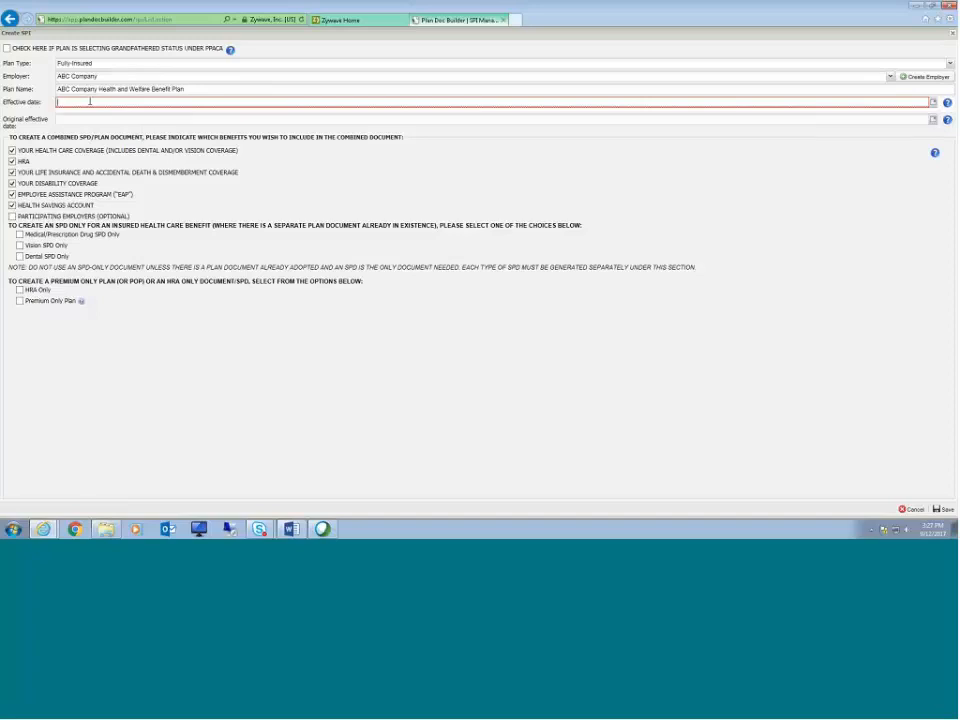
text(1/01/20)
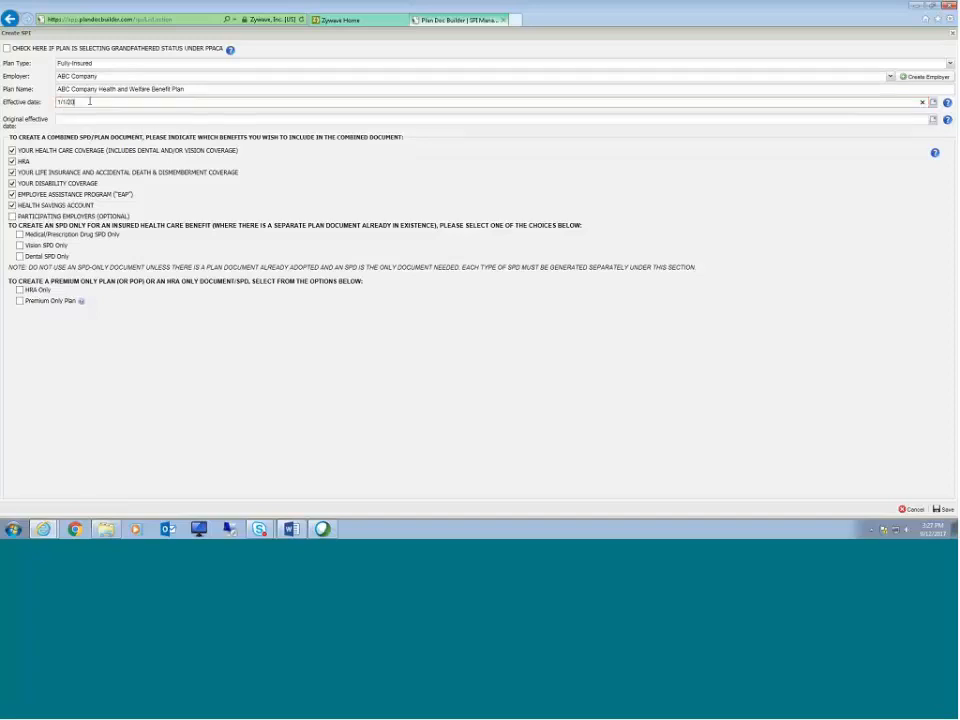
text(16)
click(200, 179)
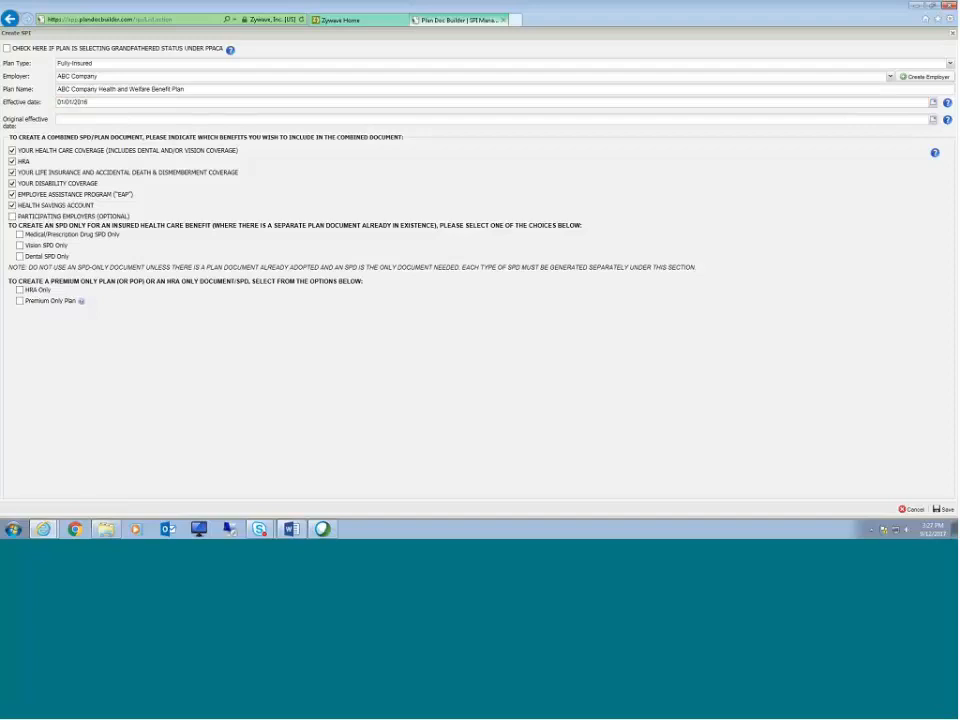
Step: Pick today's date from the effective date calendar, then re-enter the effective date as 1/1/2016
click(101, 102)
click(931, 104)
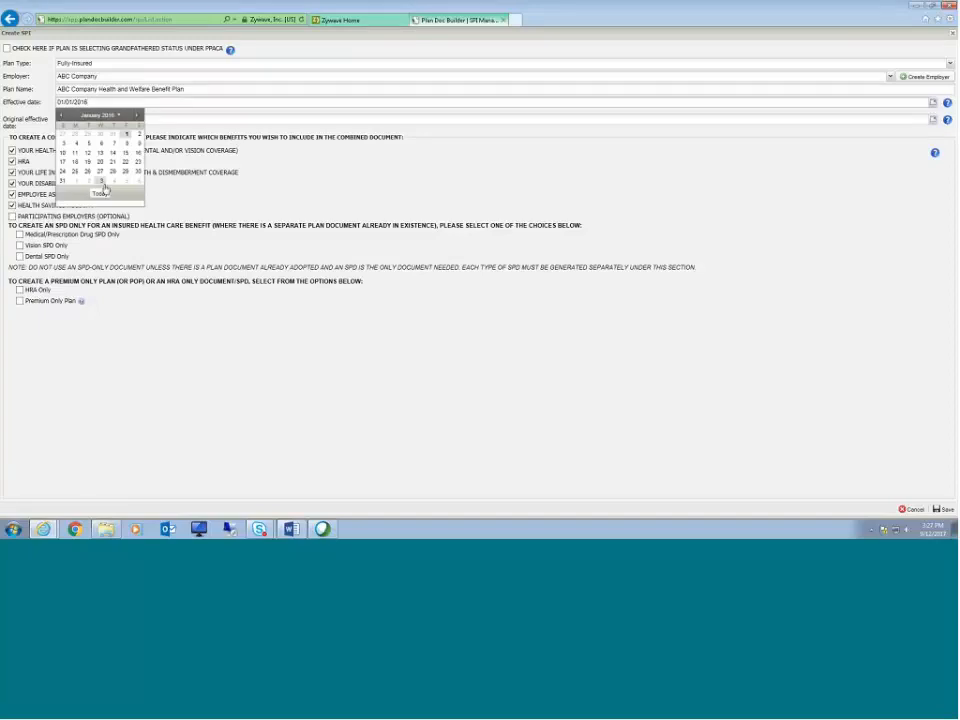
click(100, 192)
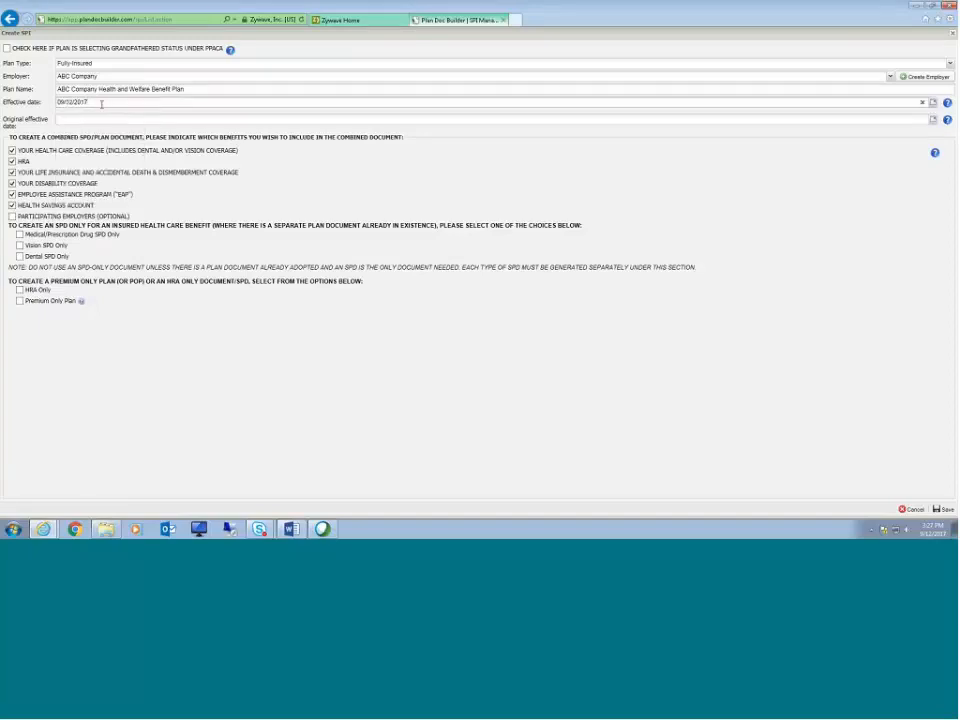
drag(101, 103, 45, 97)
text(1/1/2016)
key(BackSpace)
key(BackSpace)
click(142, 118)
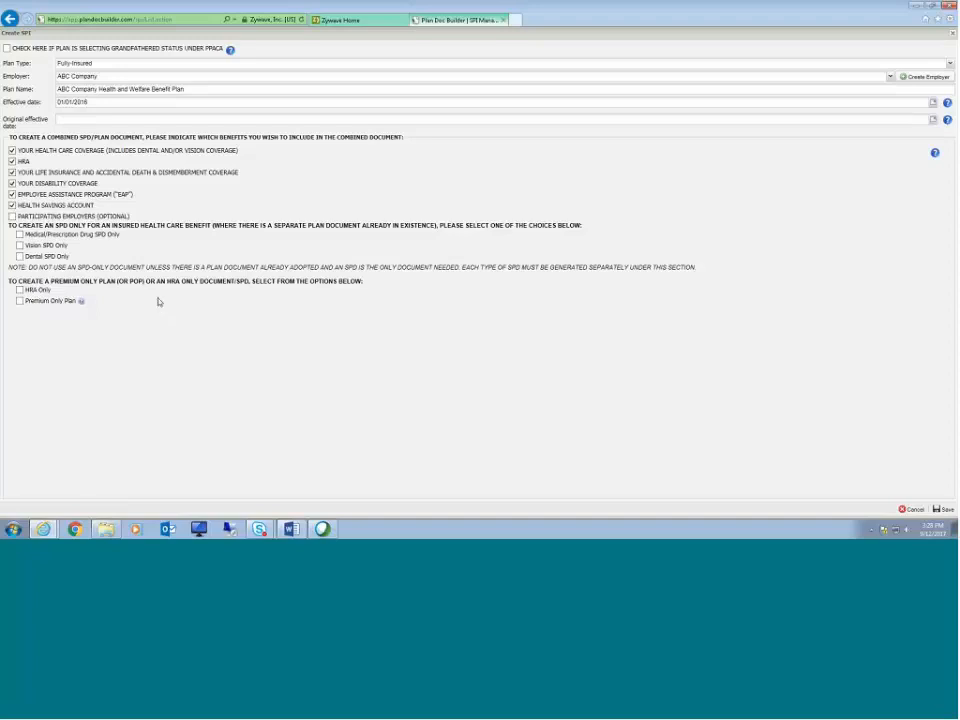
Step: Save the new SPI with the default combined-document benefits selected
drag(10, 232, 300, 226)
click(229, 248)
drag(18, 281, 143, 288)
click(161, 293)
click(946, 511)
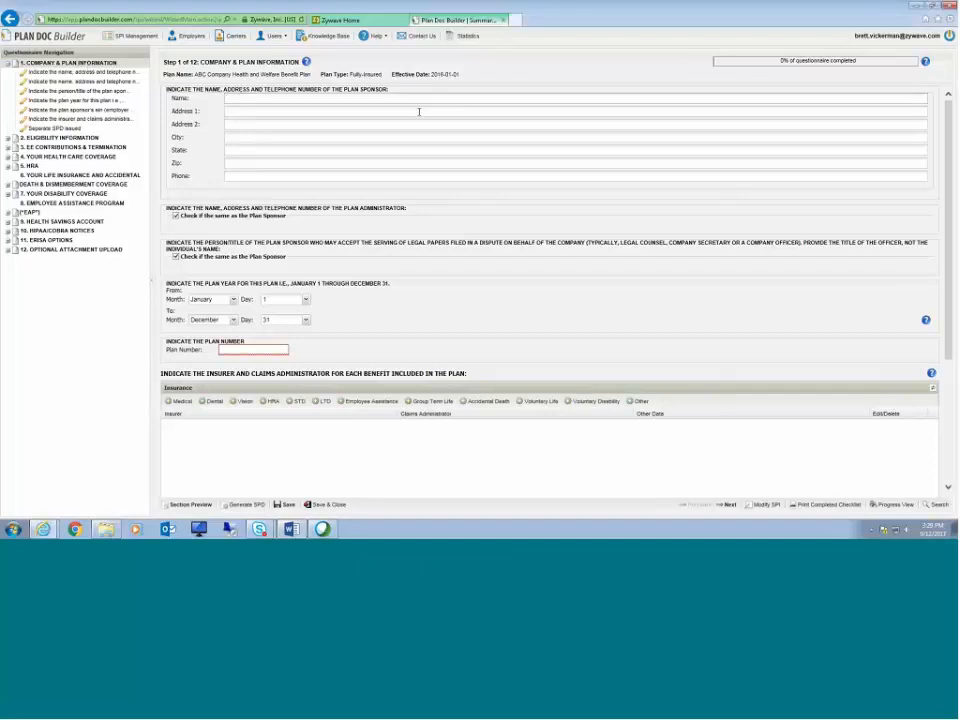
Step: Enter the plan sponsor's full name in the company and plan information step
scroll(325, 125, down, 1)
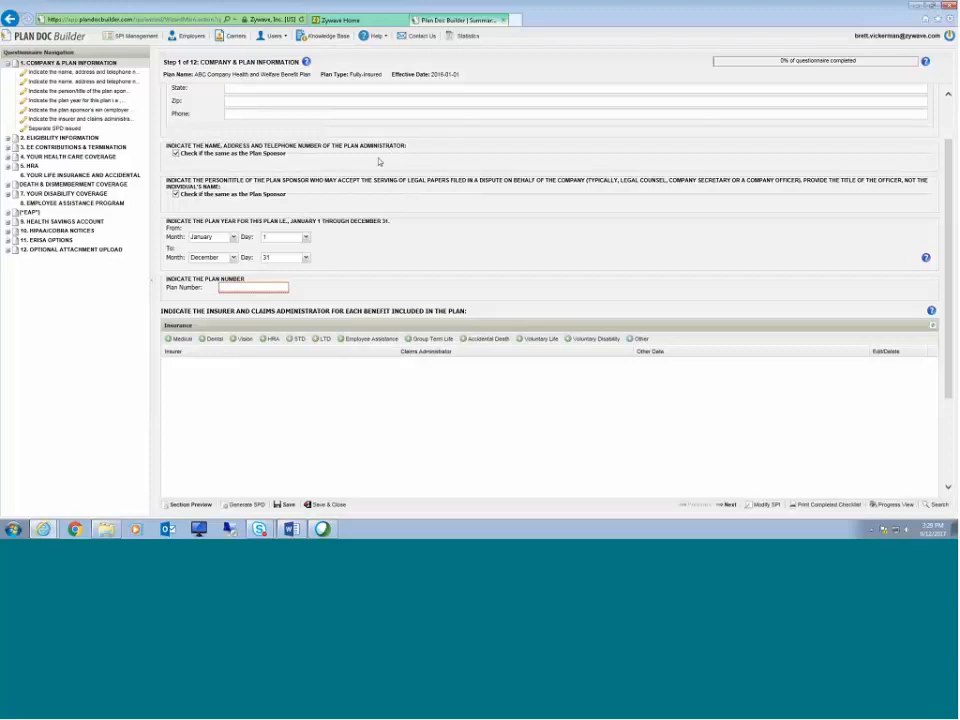
scroll(383, 162, down, 1)
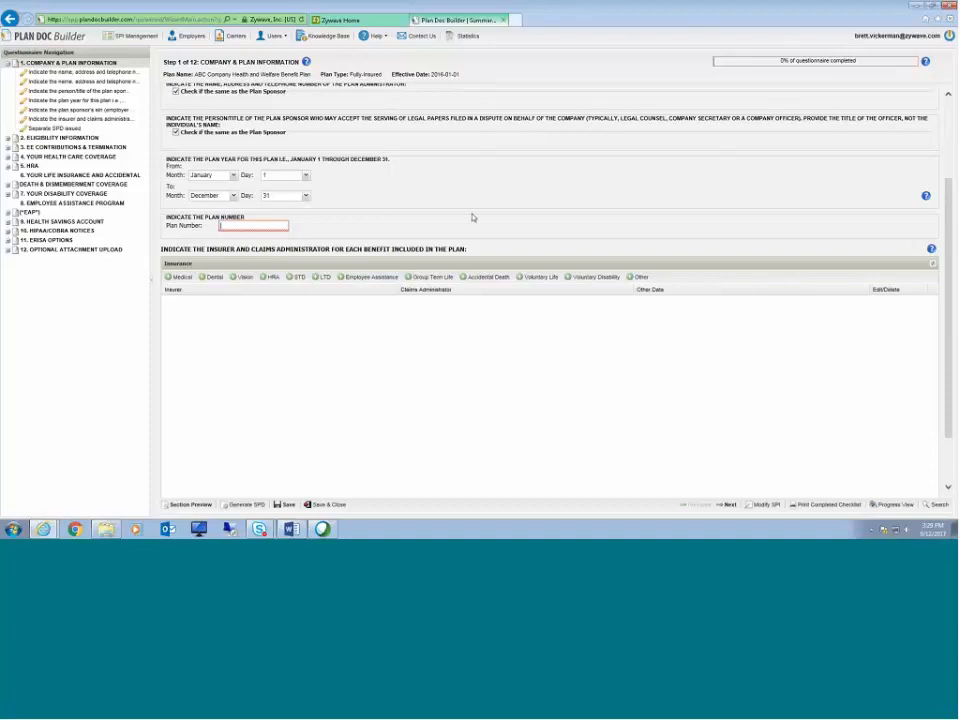
Step: Set the plan number to 501
click(231, 226)
text(501)
click(415, 230)
scroll(416, 231, down, 2)
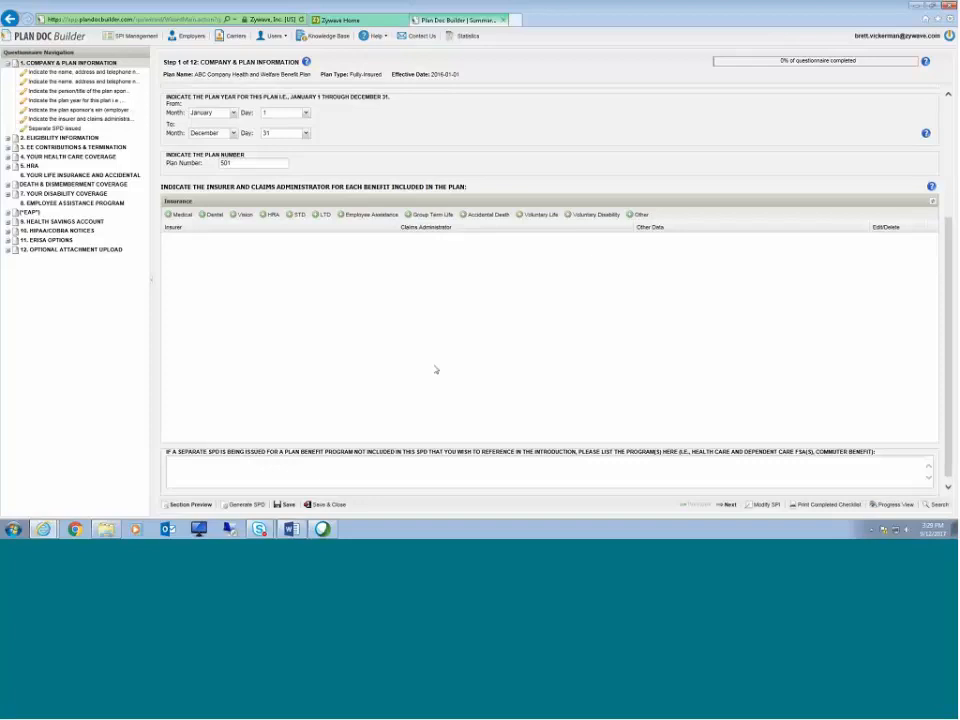
Step: Start adding medical insurance and set its type of plan to PPO
click(180, 215)
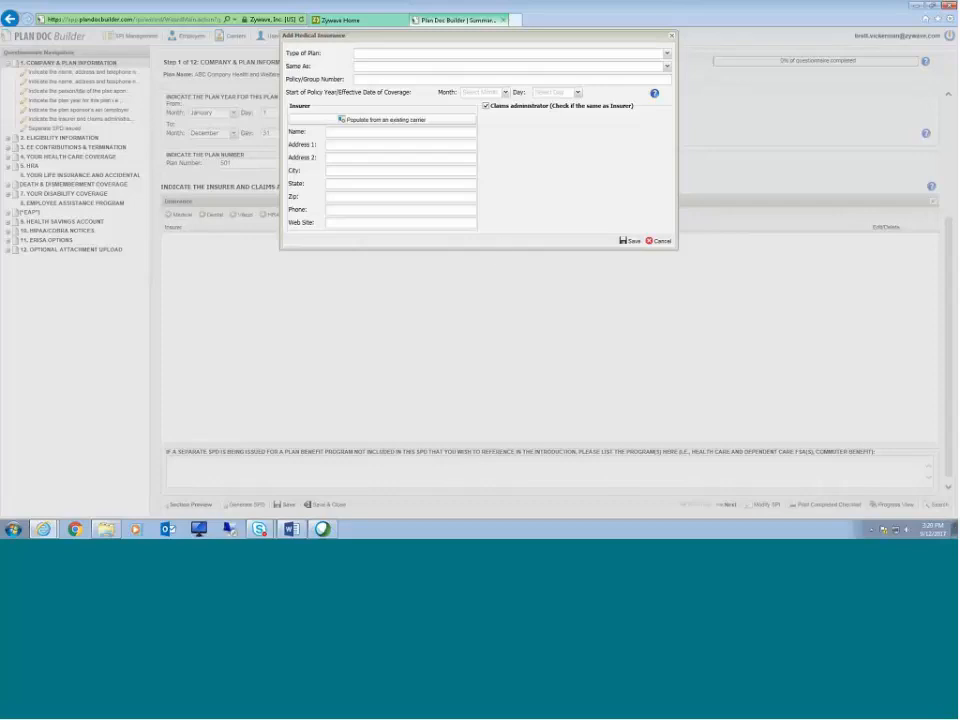
click(667, 55)
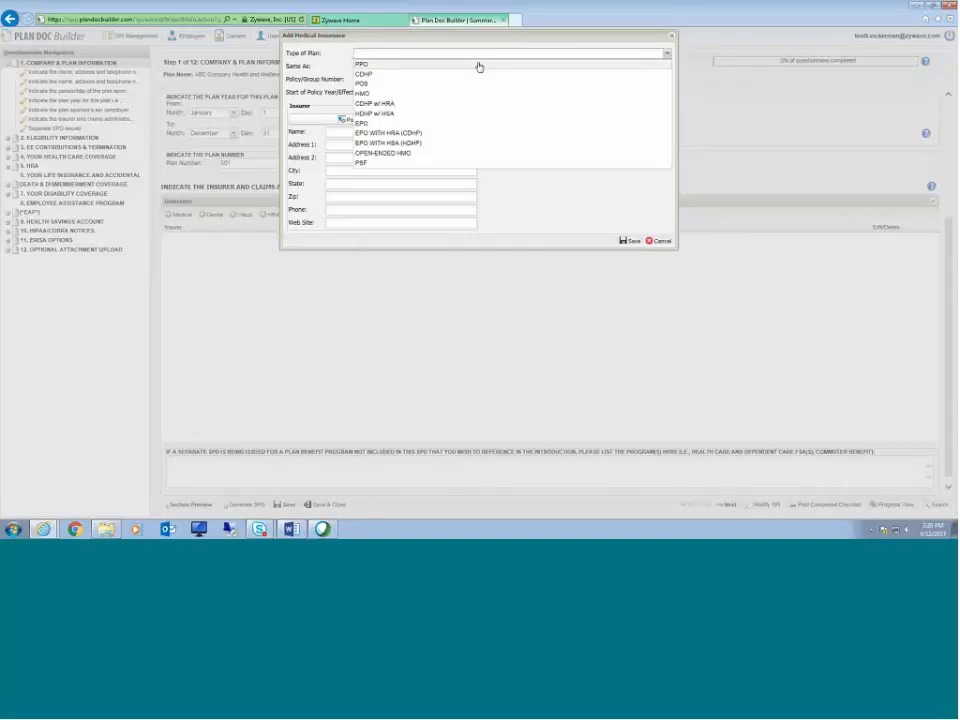
click(479, 65)
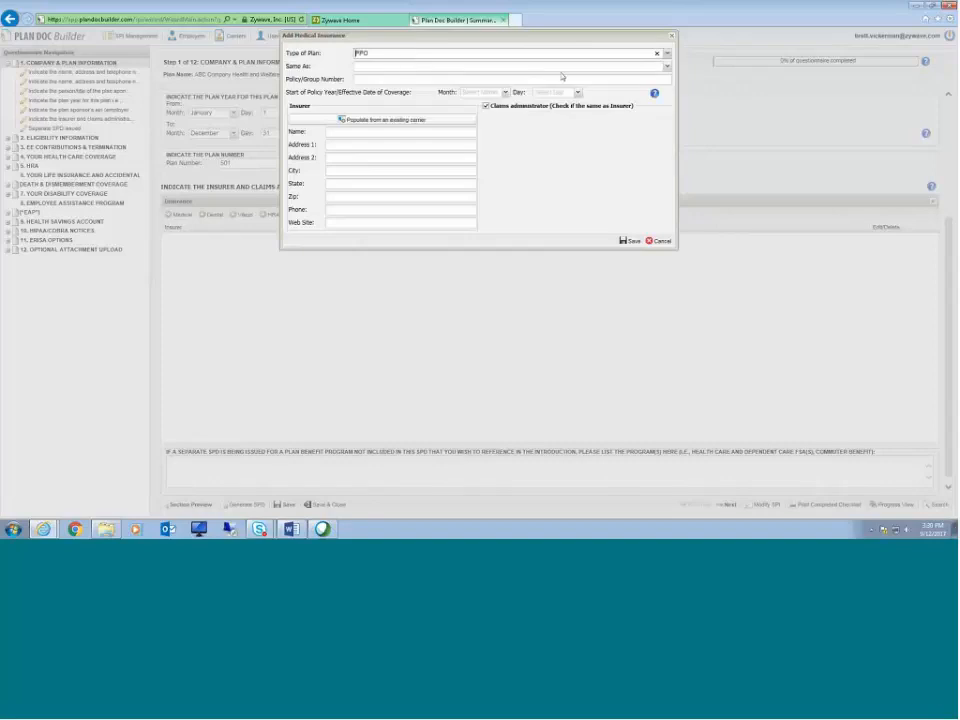
click(393, 79)
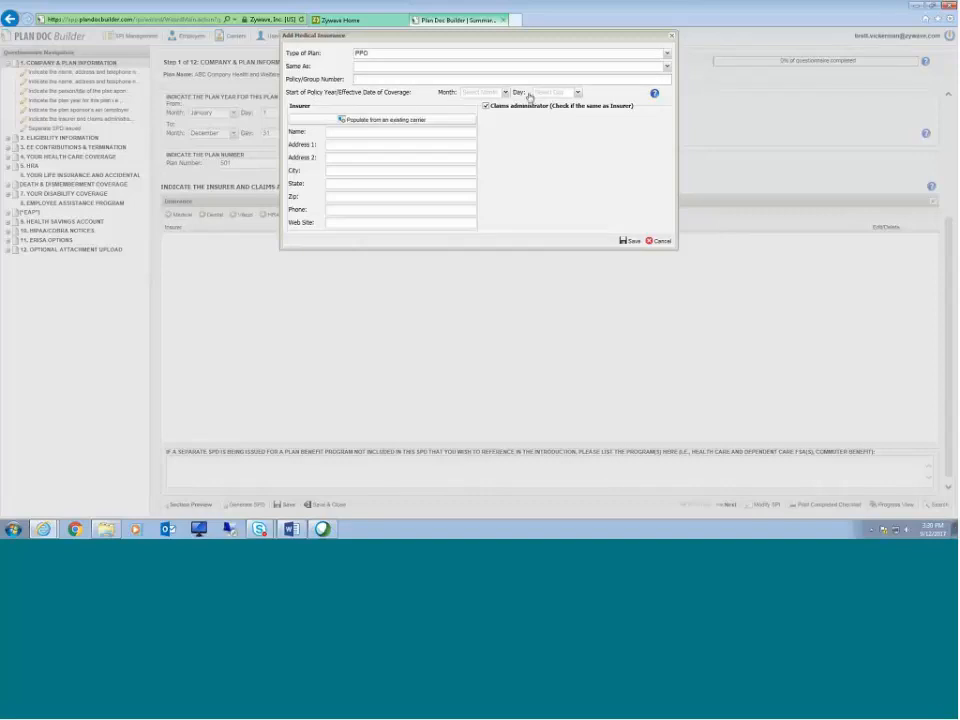
Step: Populate the medical insurer from the existing carrier ABC Carrier
click(370, 121)
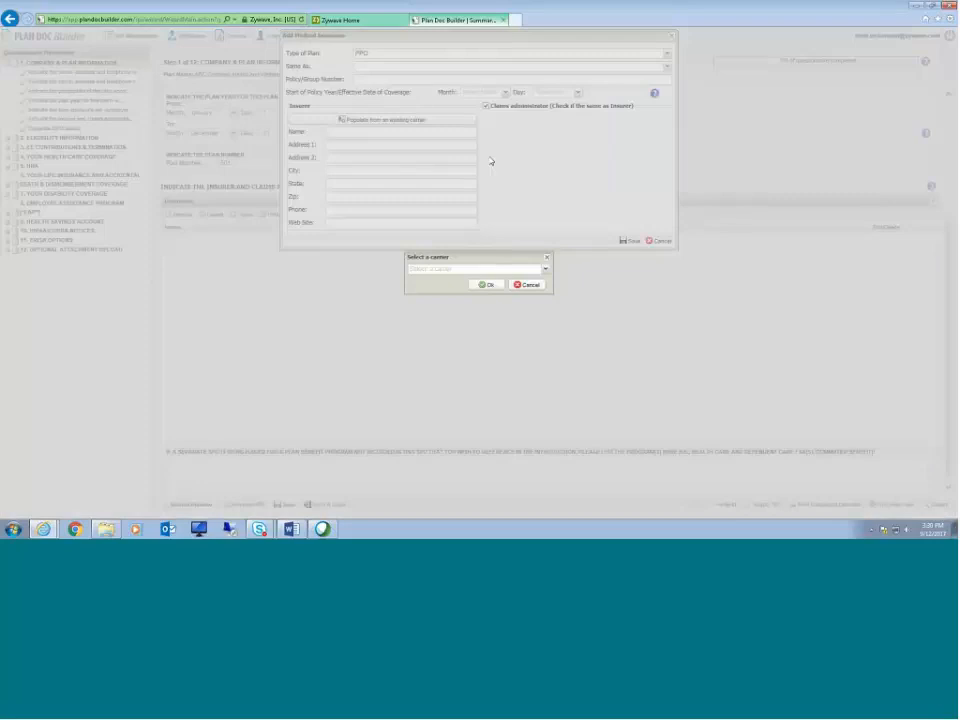
click(547, 270)
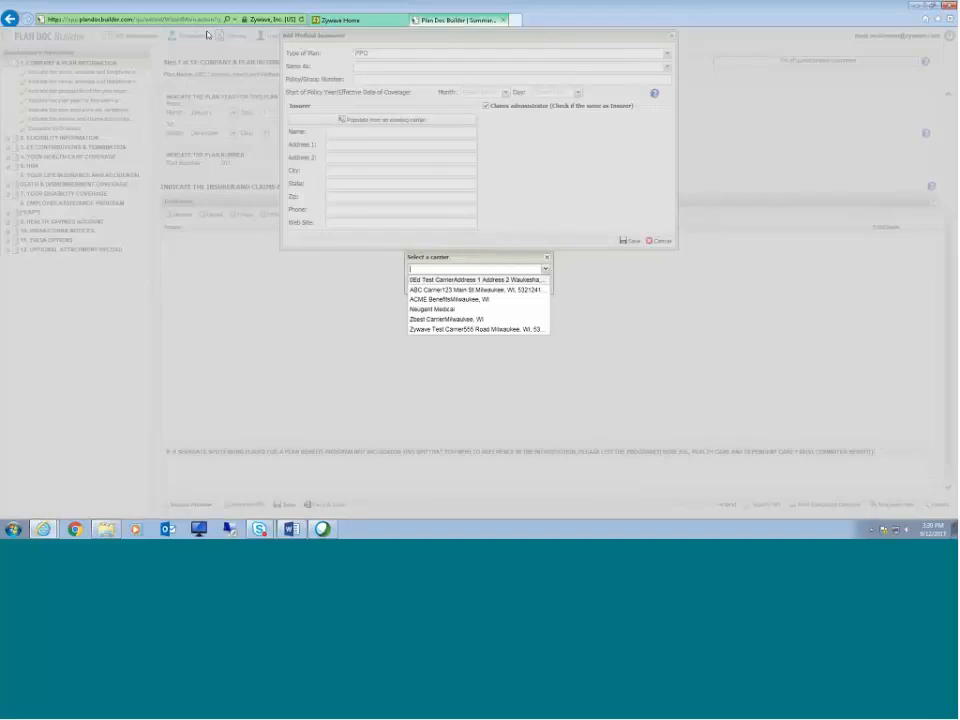
click(436, 290)
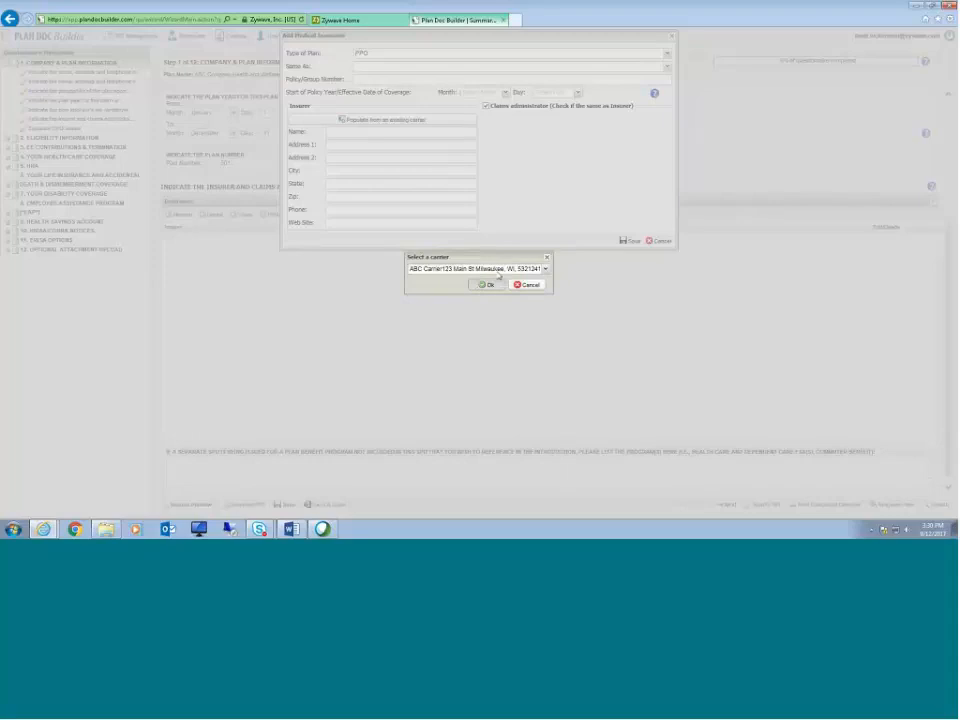
click(485, 285)
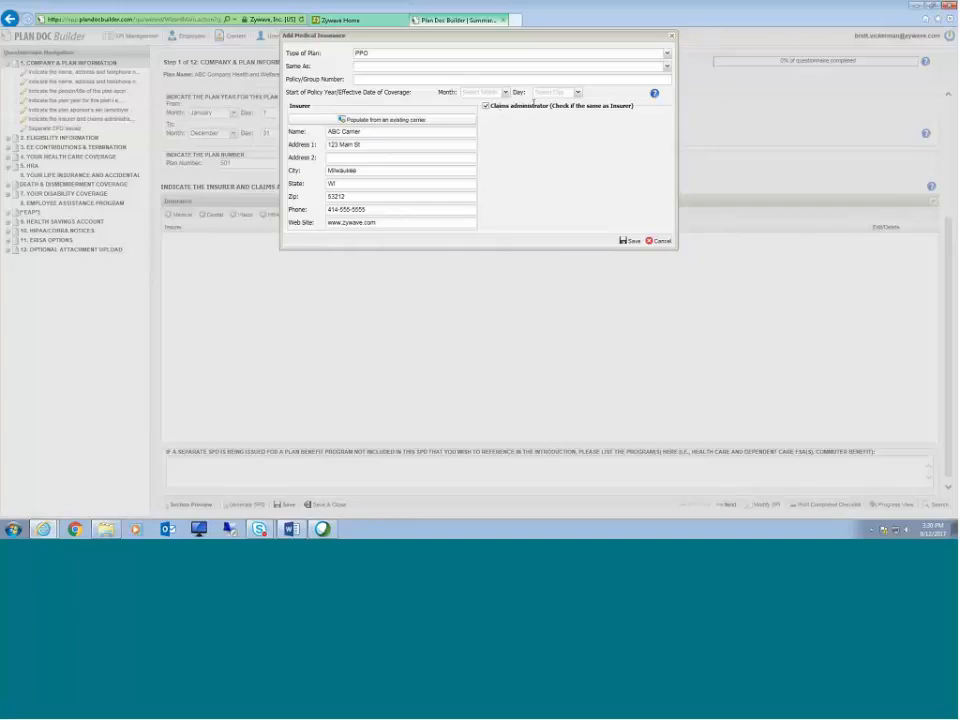
Step: Check the claims administrator option and read the help for the policy year start date
click(486, 106)
click(486, 106)
click(655, 94)
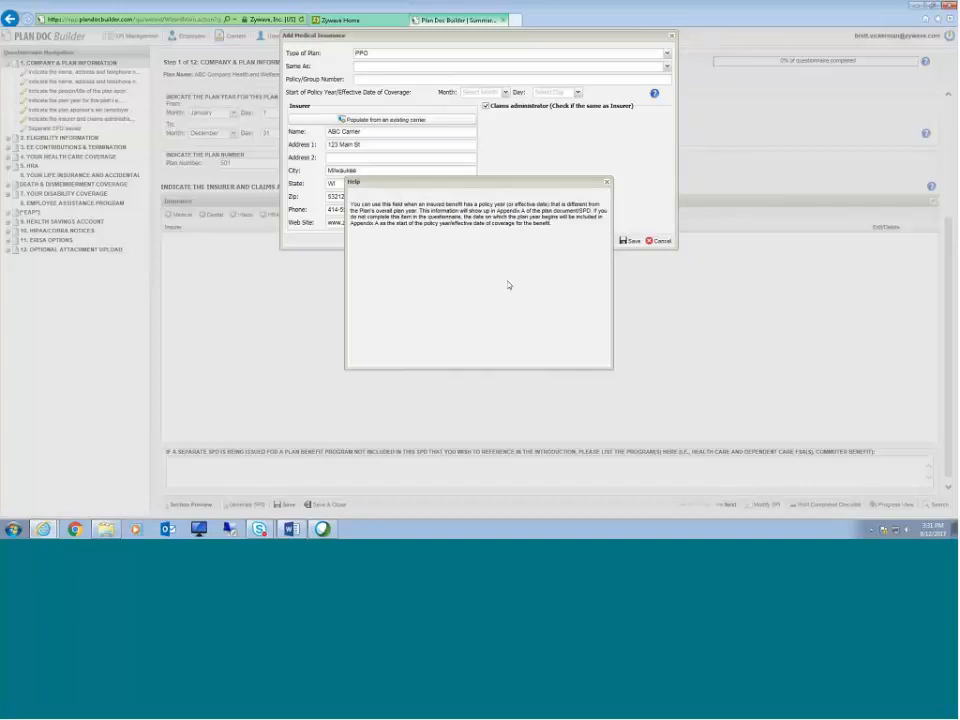
click(608, 185)
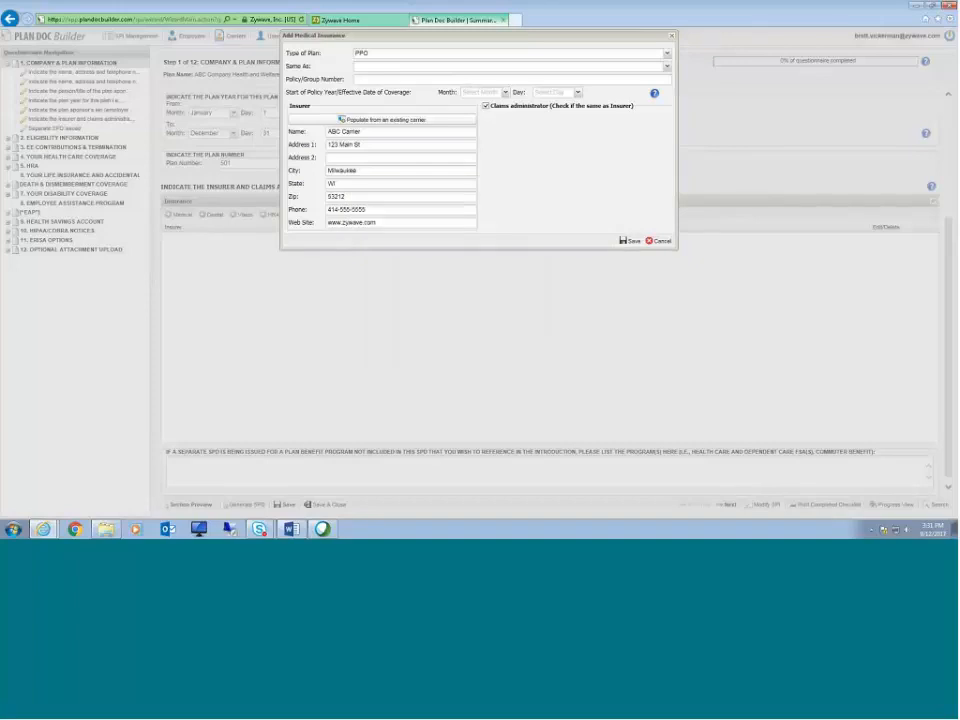
Step: Save the medical insurance entry and the questionnaire page
click(630, 242)
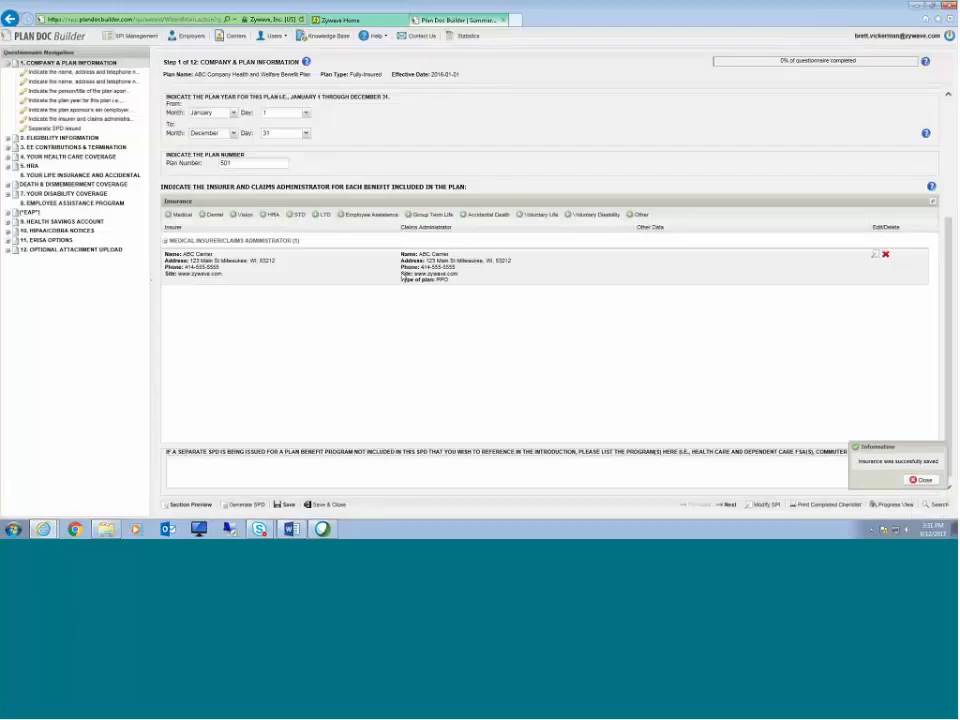
click(291, 280)
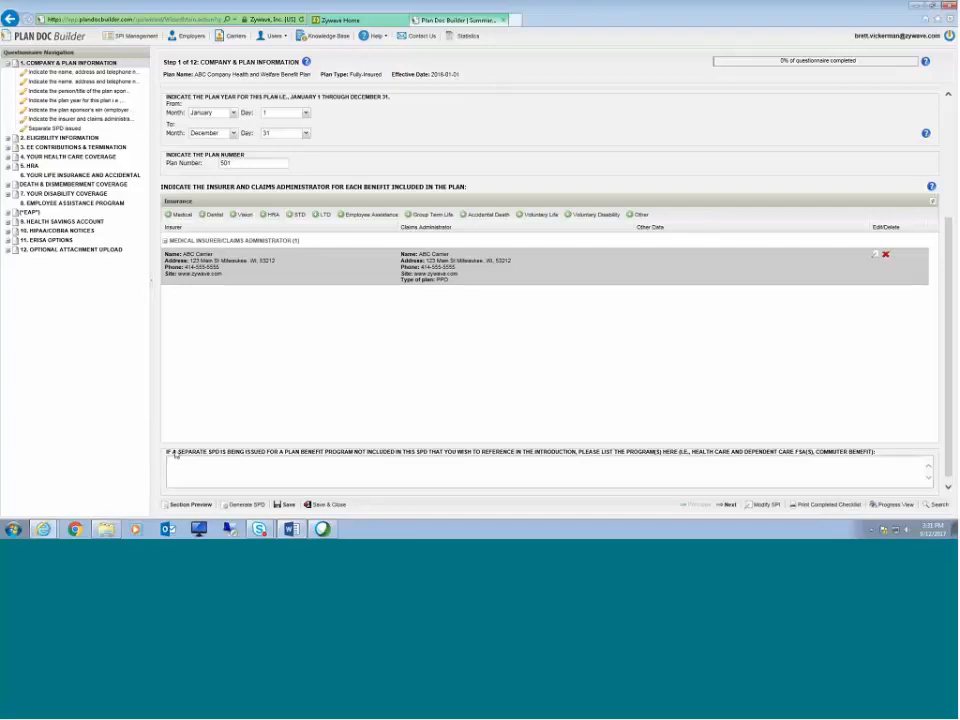
click(290, 478)
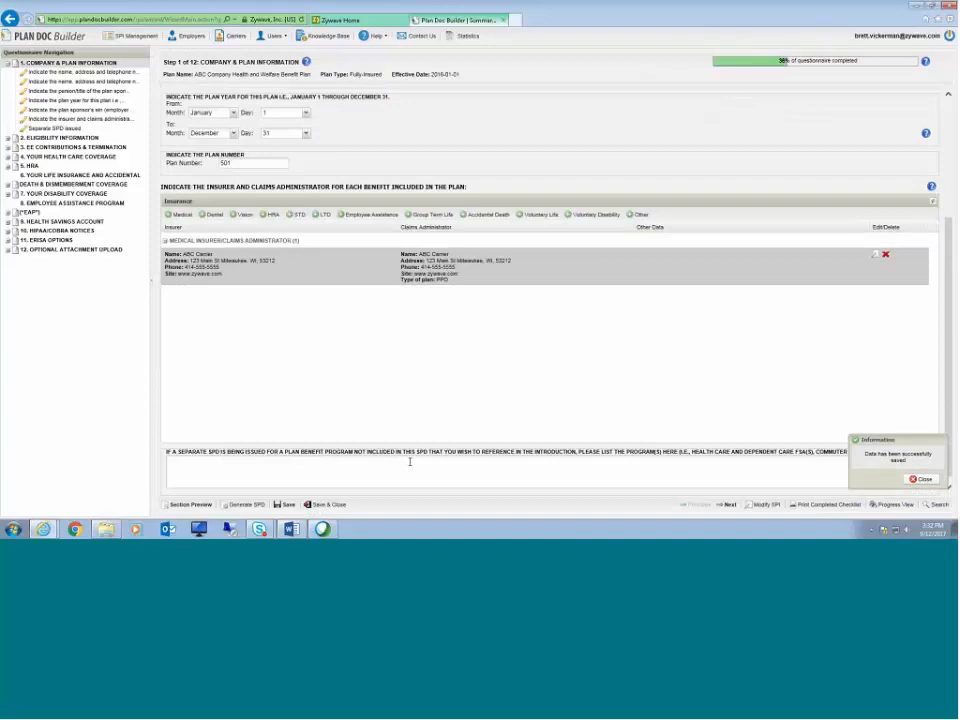
click(920, 479)
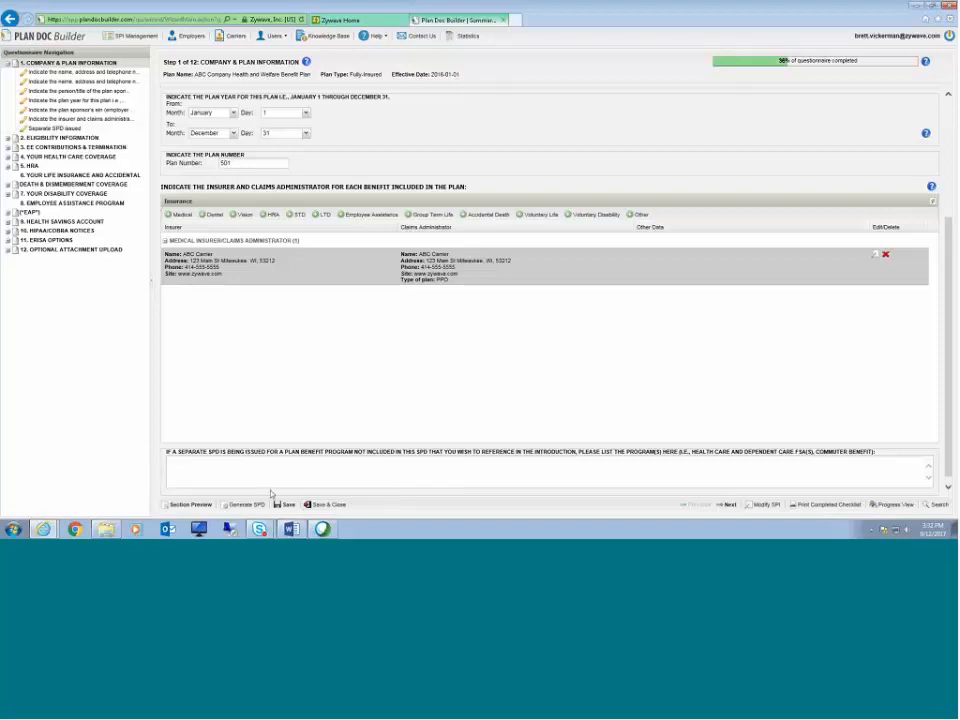
Step: Open the section preview and read through the generated plan document
click(189, 505)
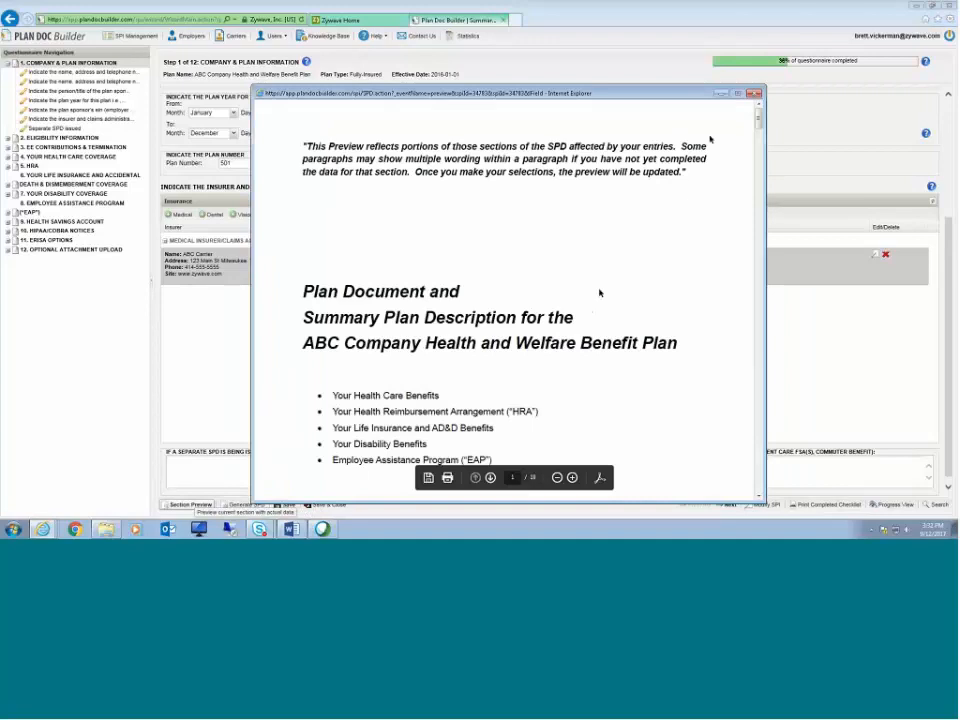
scroll(700, 160, down, 4)
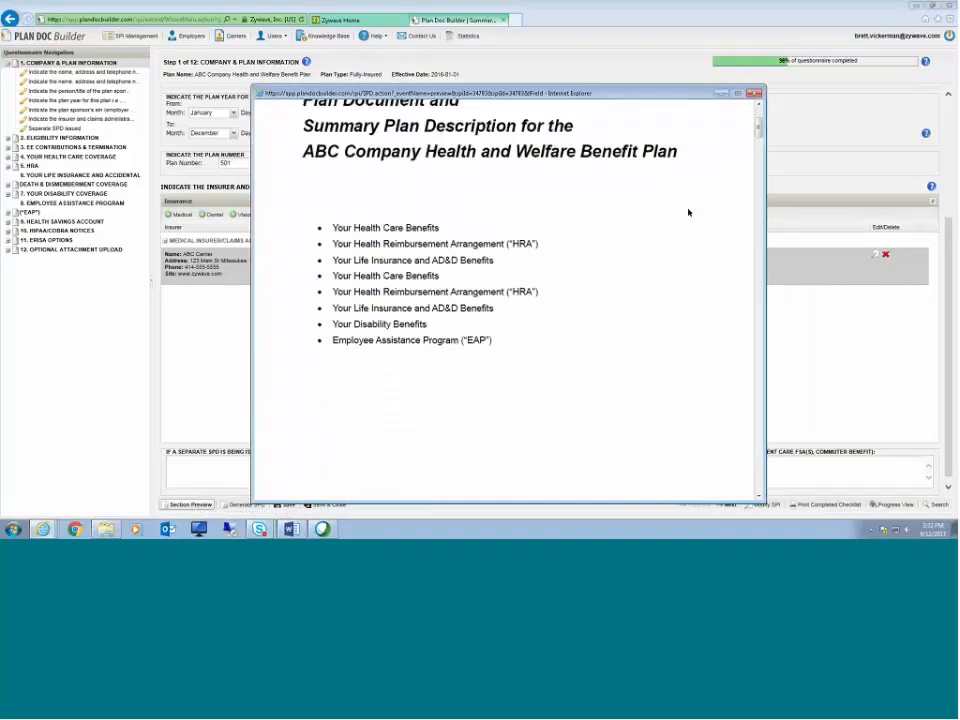
scroll(709, 260, down, 2)
scroll(709, 260, up, 3)
scroll(335, 318, down, 3)
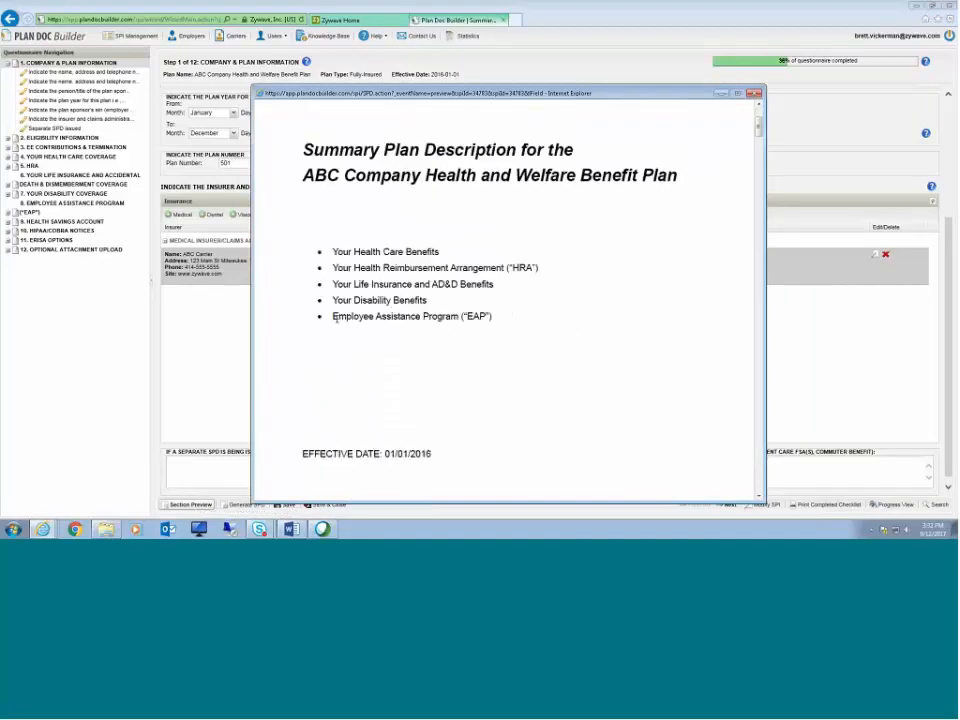
scroll(335, 318, down, 10)
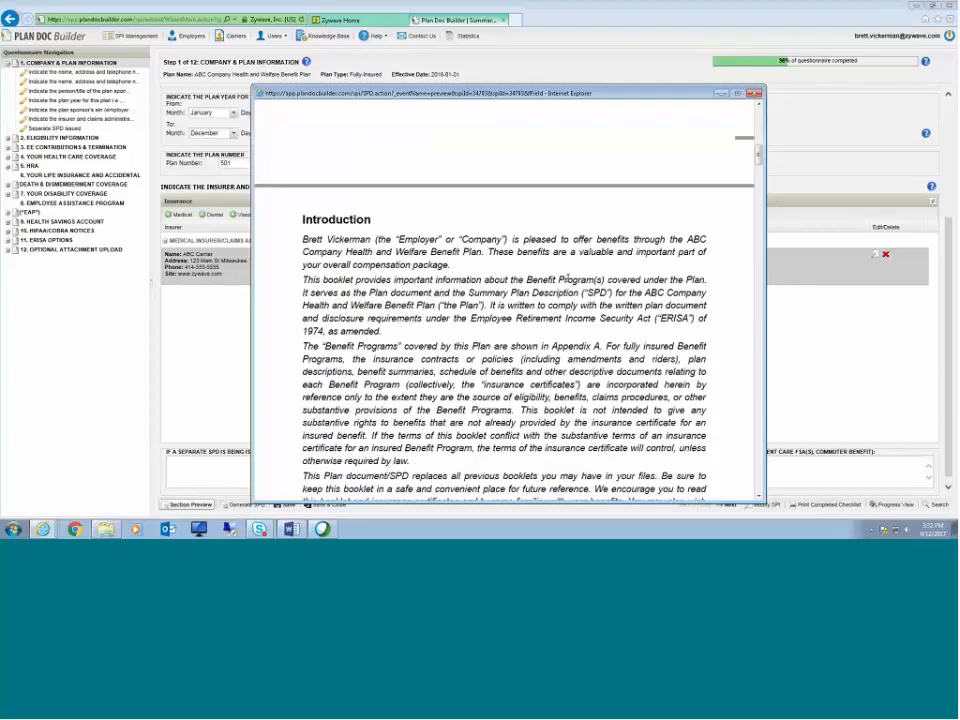
scroll(577, 277, down, 10)
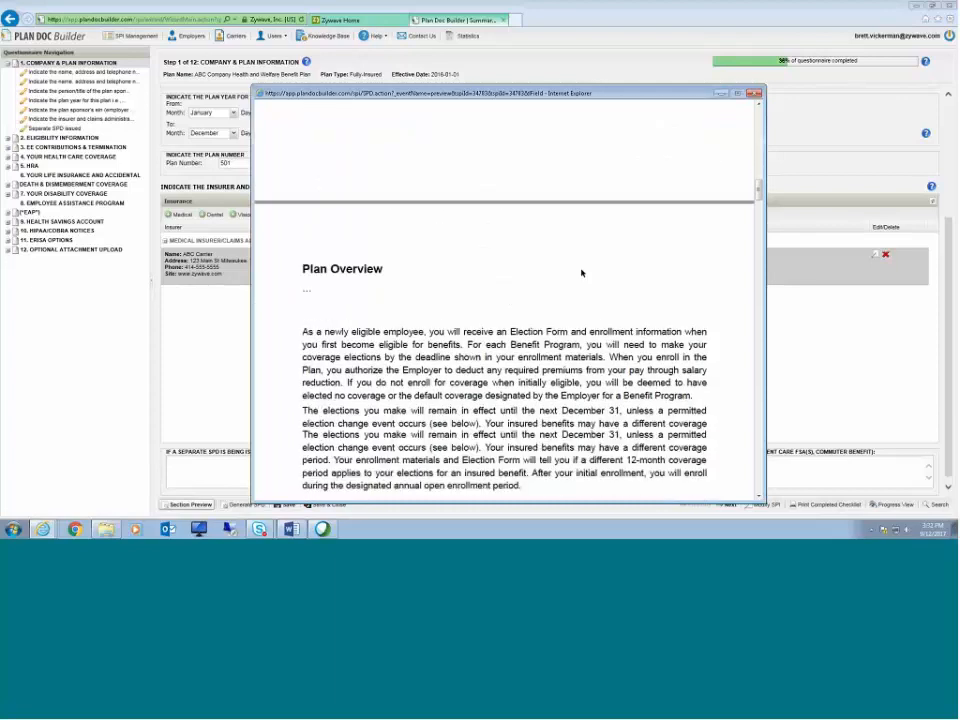
scroll(588, 285, down, 1)
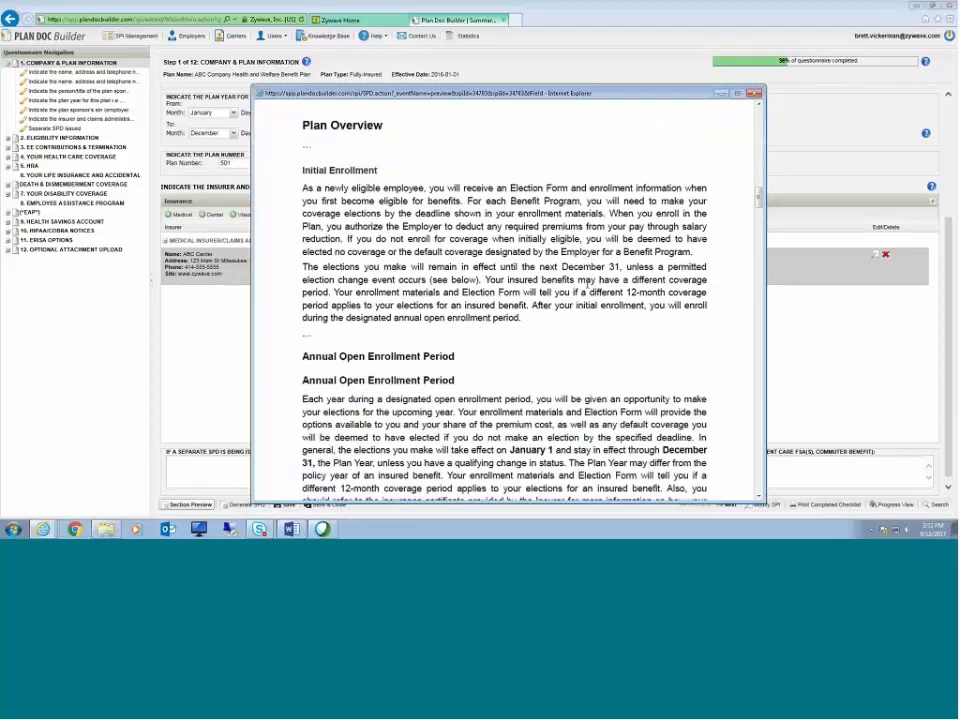
scroll(588, 285, down, 10)
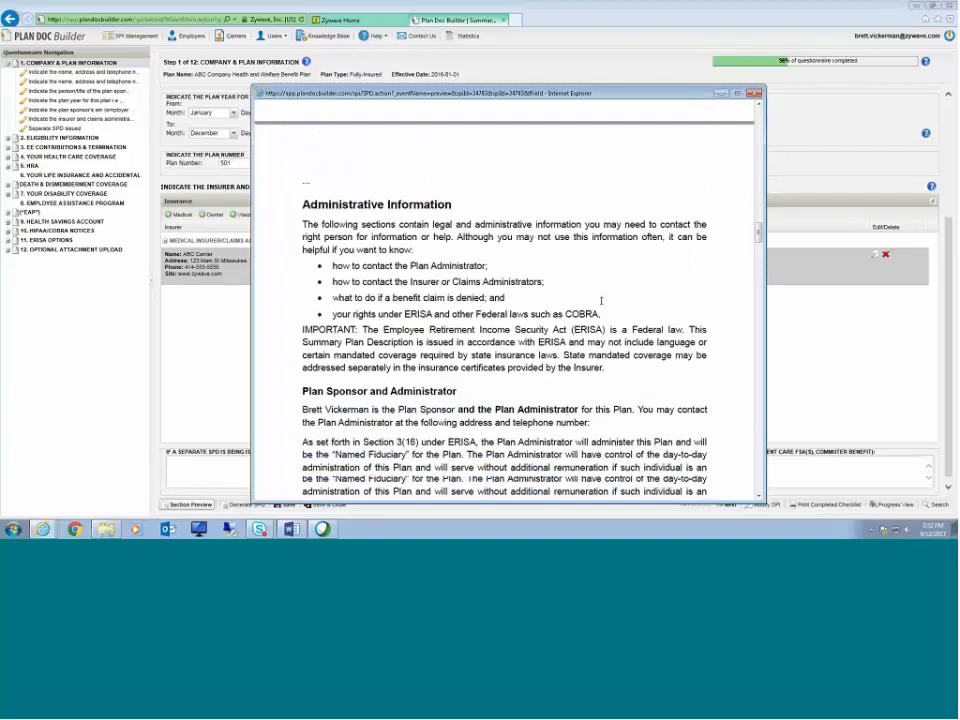
scroll(593, 300, down, 10)
scroll(601, 298, down, 10)
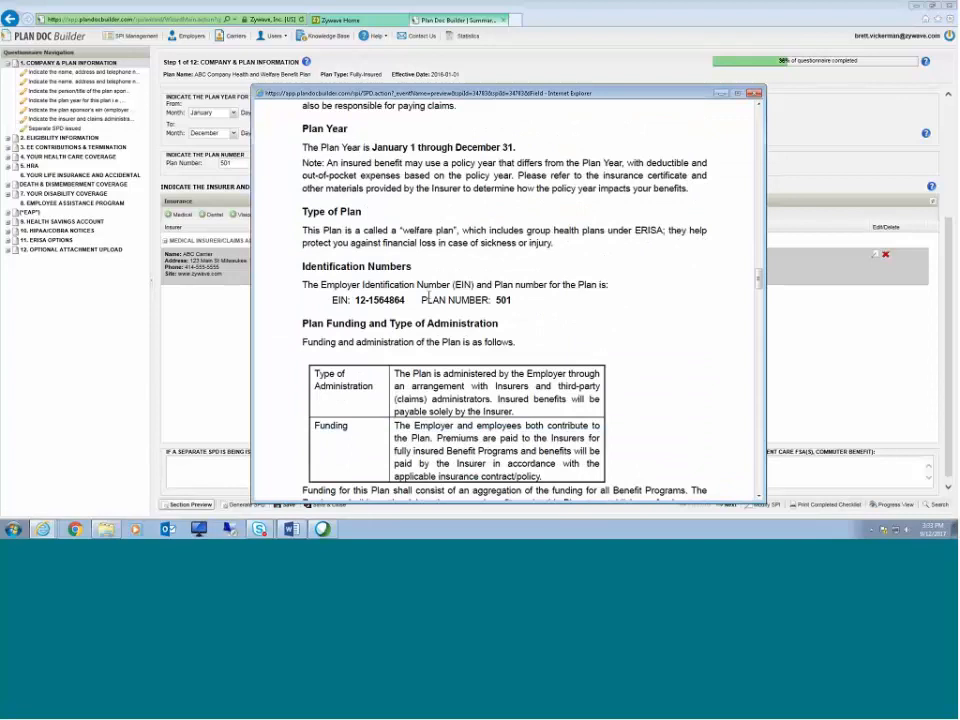
drag(422, 300, 523, 289)
click(514, 309)
scroll(636, 304, down, 10)
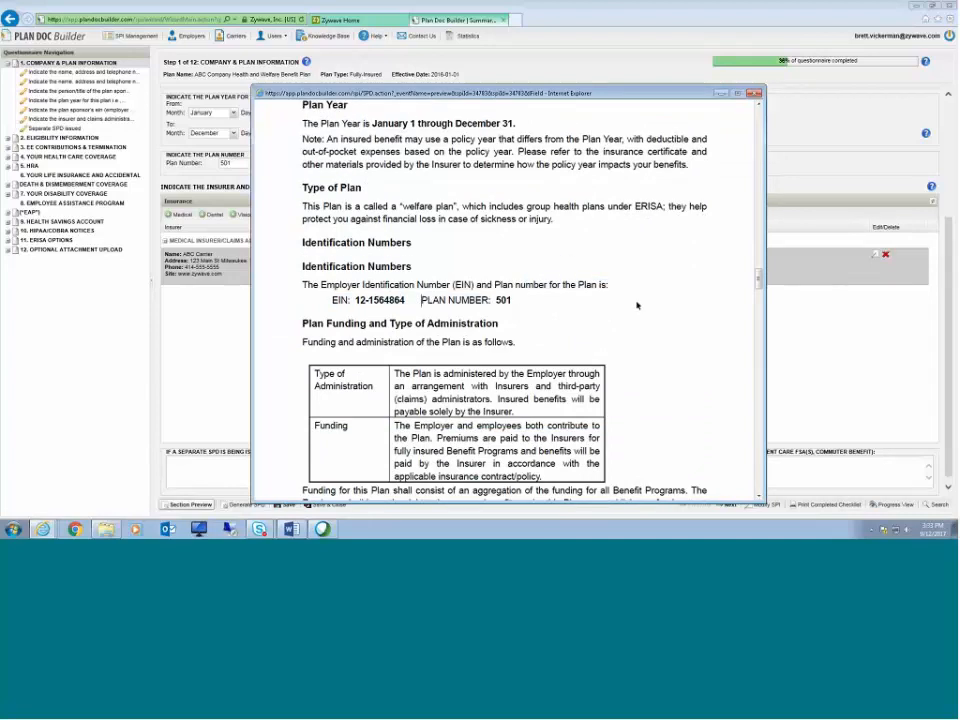
Step: Close the section preview and advance to the Eligibility Information step
scroll(640, 306, down, 5)
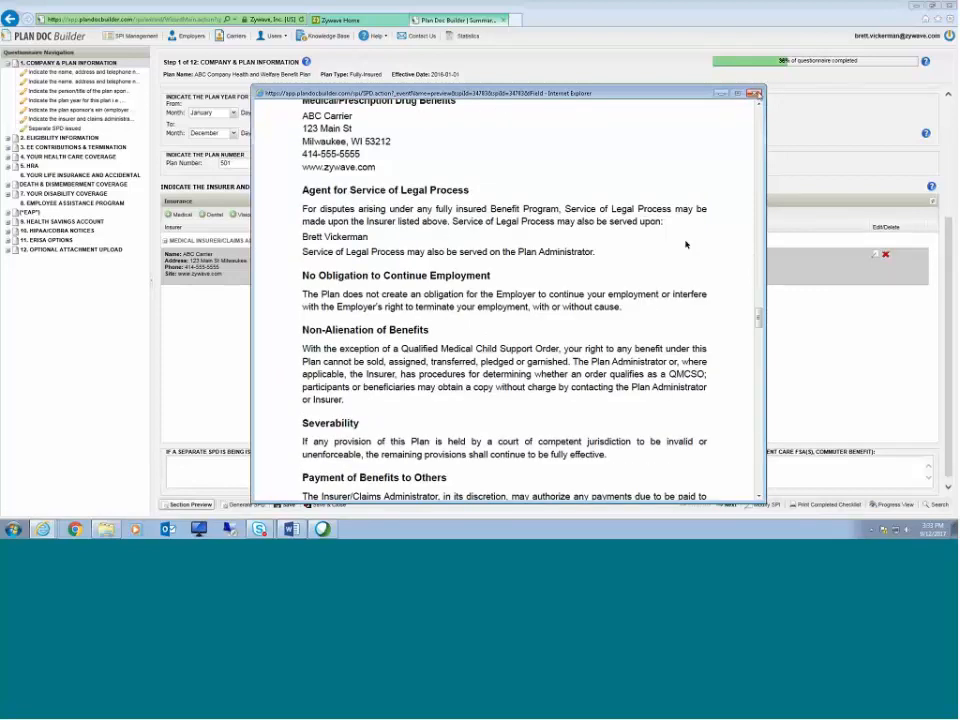
click(757, 94)
scroll(462, 228, up, 3)
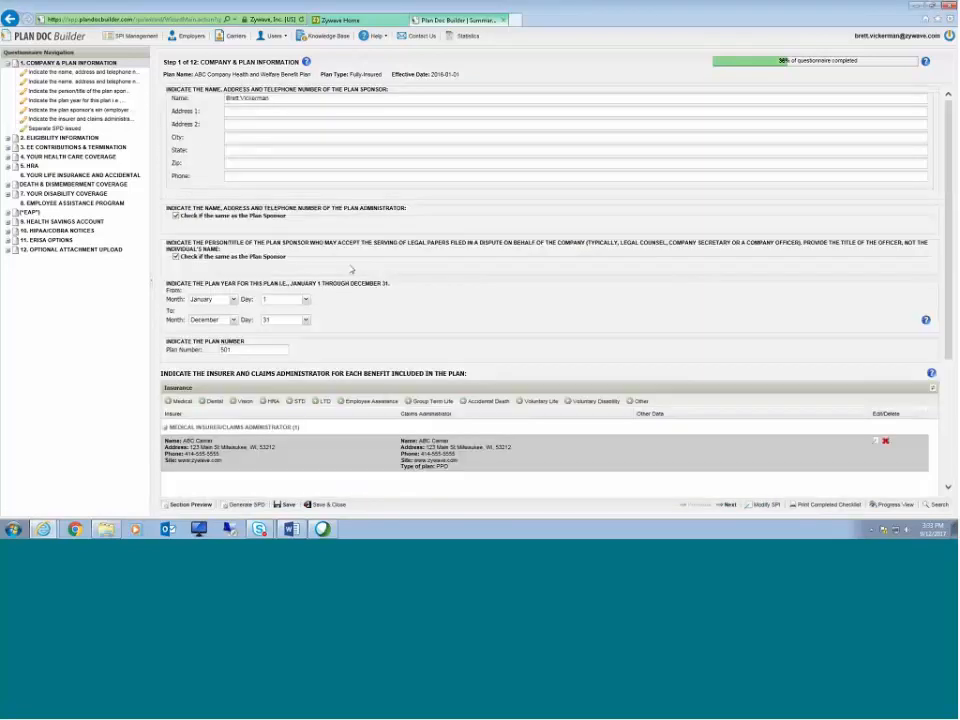
scroll(430, 264, down, 4)
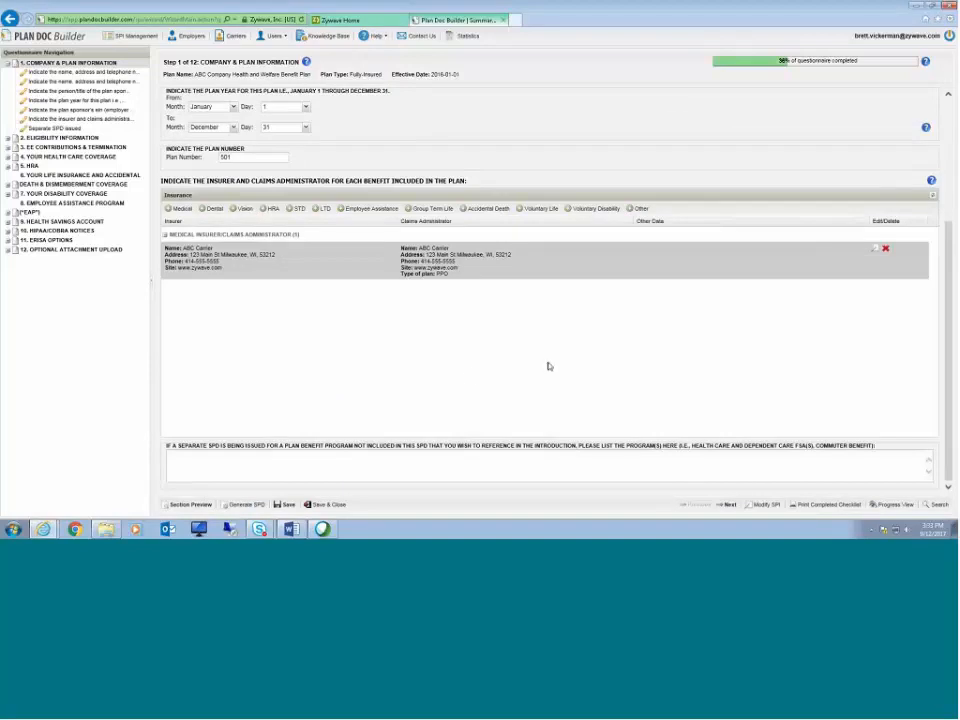
click(730, 506)
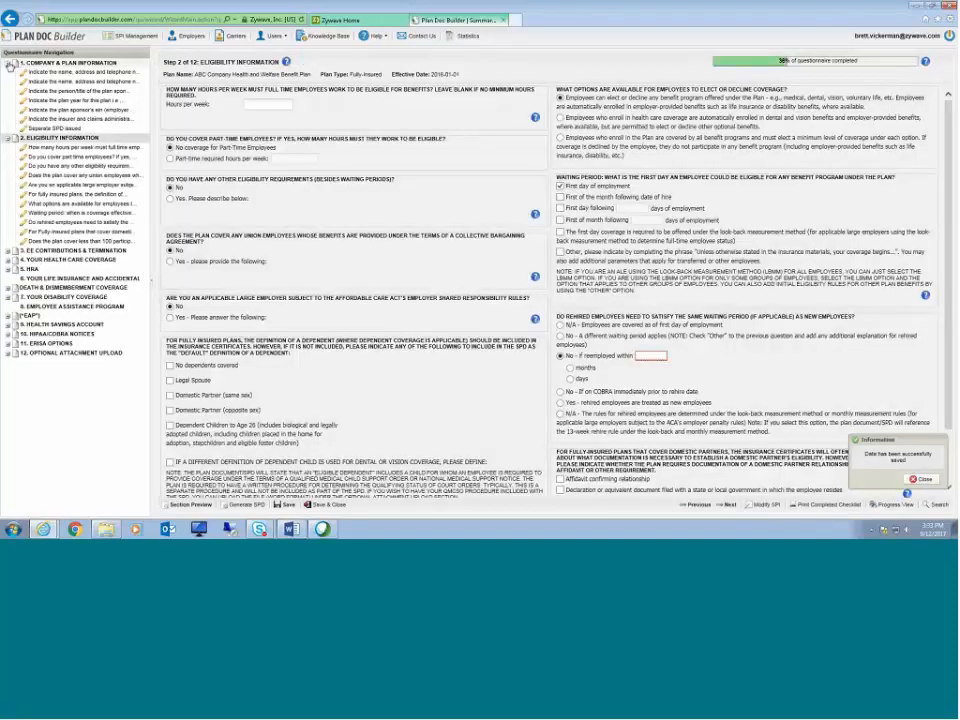
Step: Set the hours per week full-time employees must work to be eligible to 30
click(9, 63)
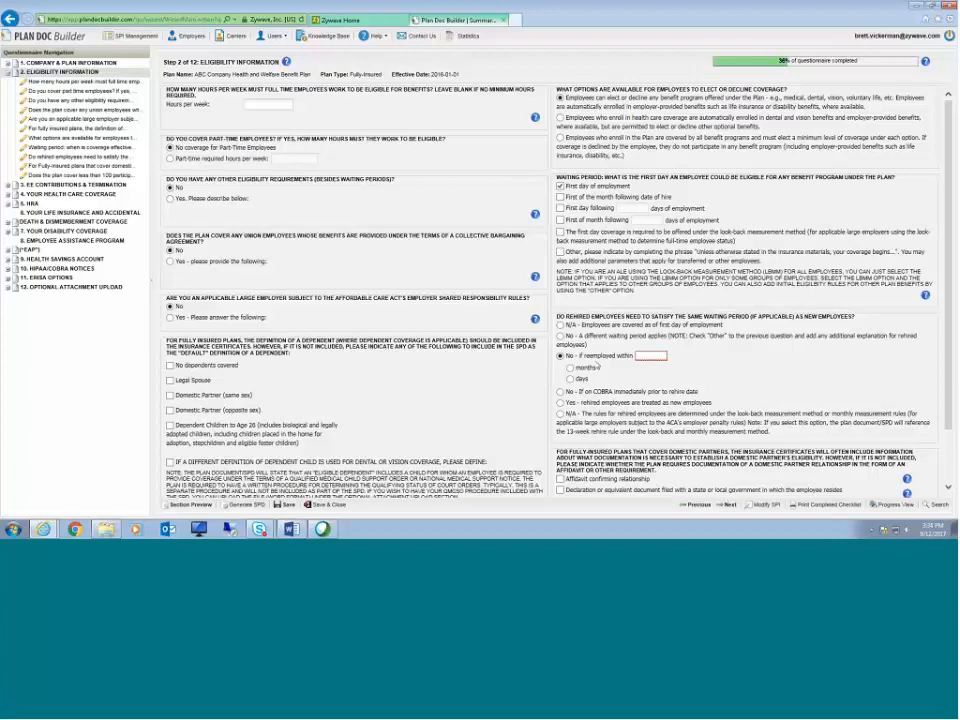
scroll(611, 365, down, 1)
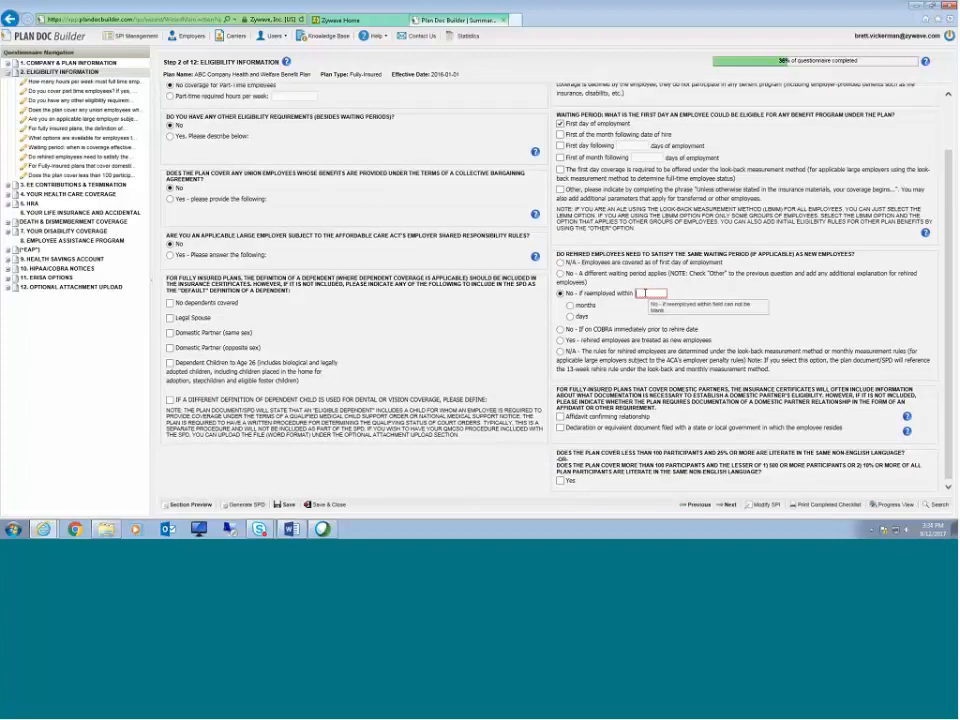
scroll(645, 295, up, 1)
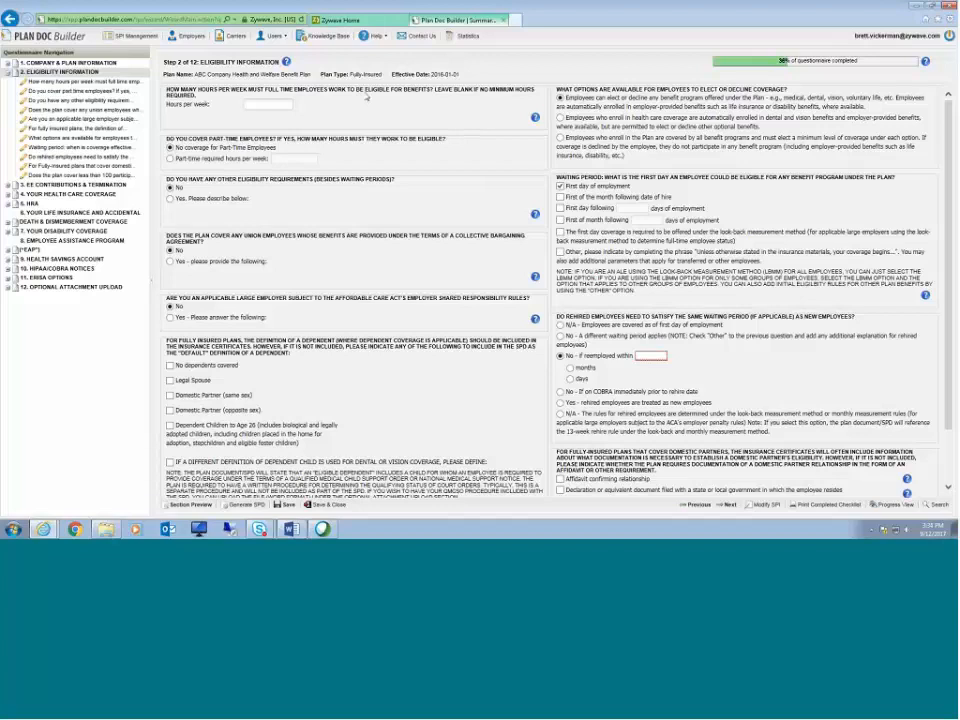
click(276, 102)
text(30)
Step: Set the rehired-employee waiting period to no if reemployed within 30 days
drag(557, 316, 705, 318)
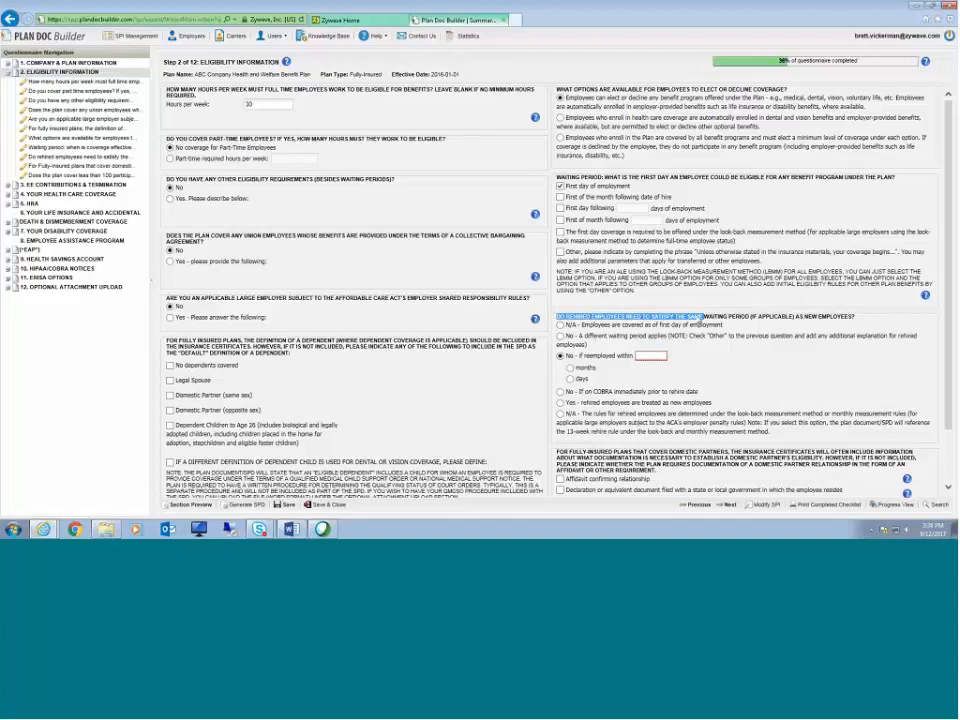
click(722, 334)
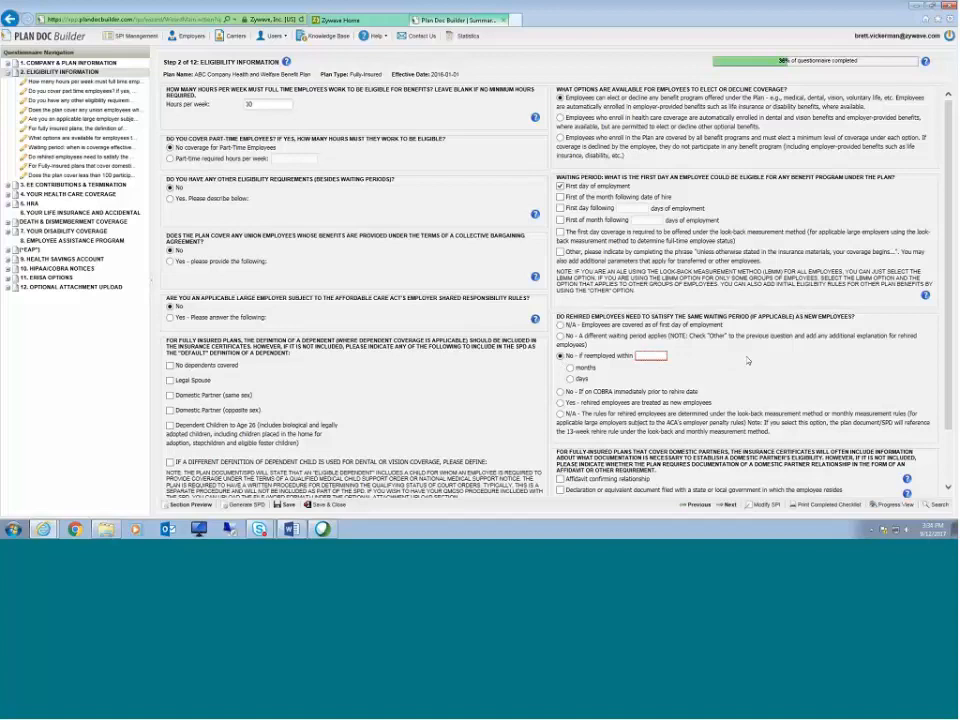
text(30)
click(570, 368)
click(570, 379)
Step: Review the help notes on the large-employer and waiting-period questions, then proceed to the EE Contributions & Termination step
click(535, 320)
click(607, 182)
click(536, 216)
click(607, 182)
scroll(650, 305, down, 1)
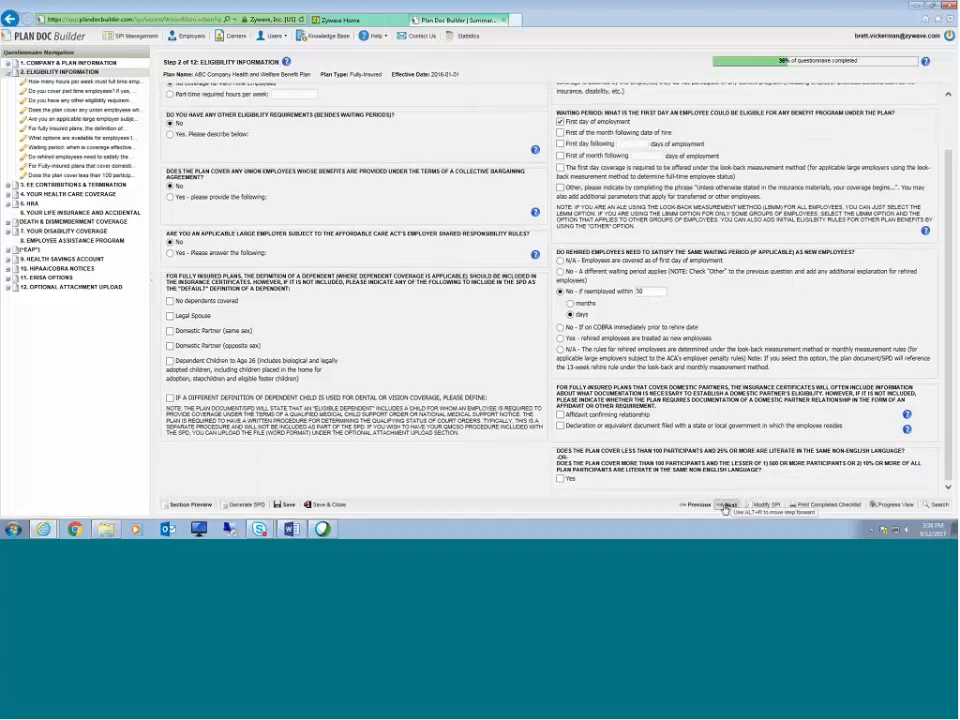
click(726, 505)
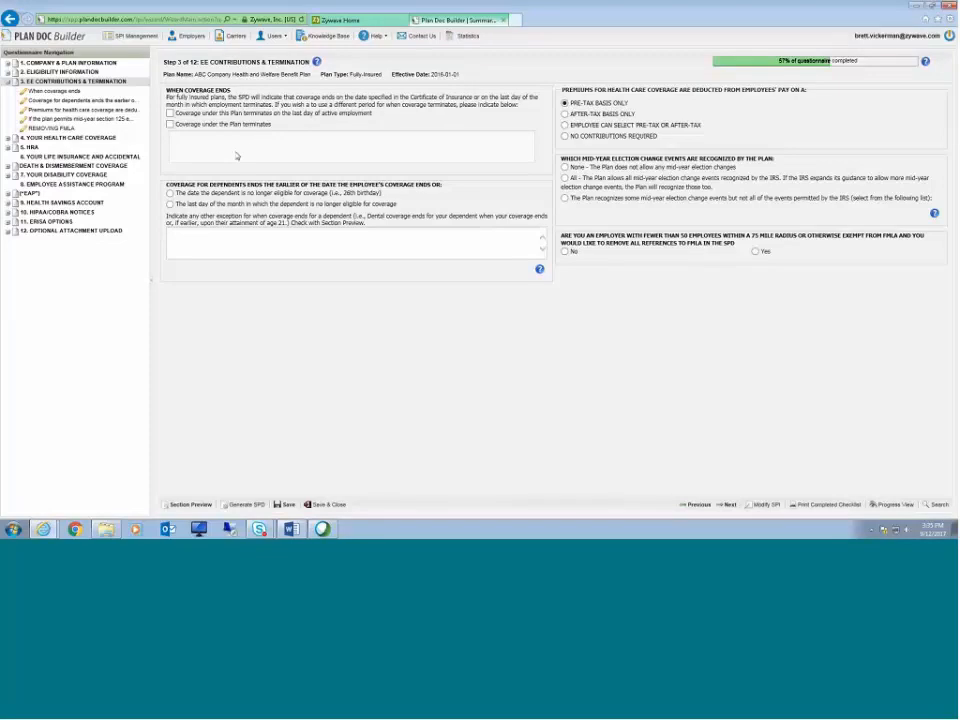
Step: Allow all IRS-recognized mid-year election change events and read through the section preview
click(564, 178)
click(190, 504)
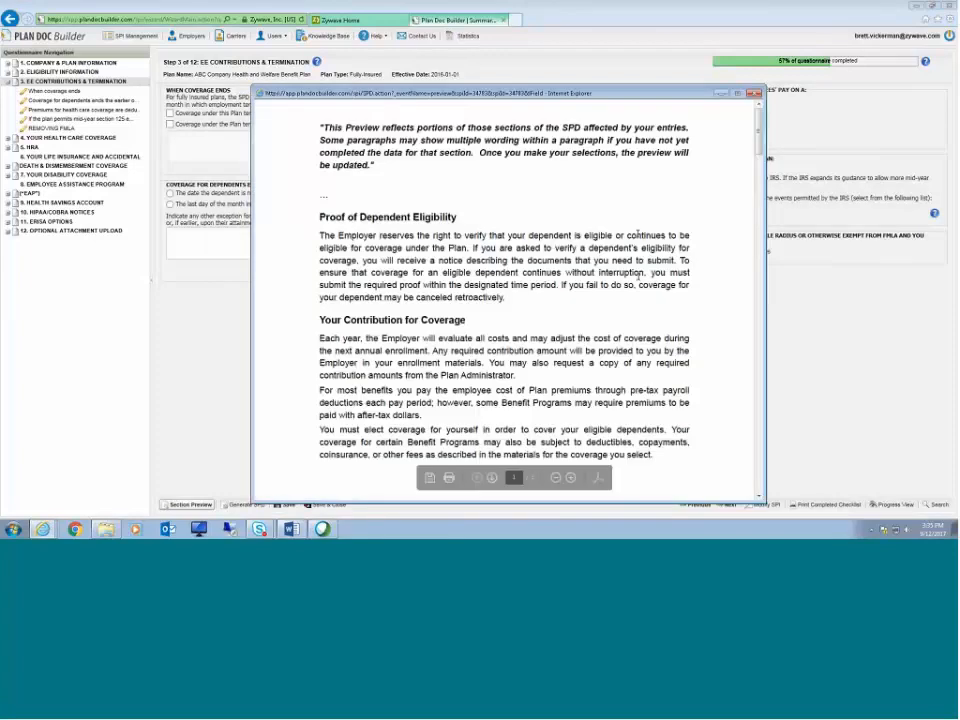
scroll(645, 283, down, 5)
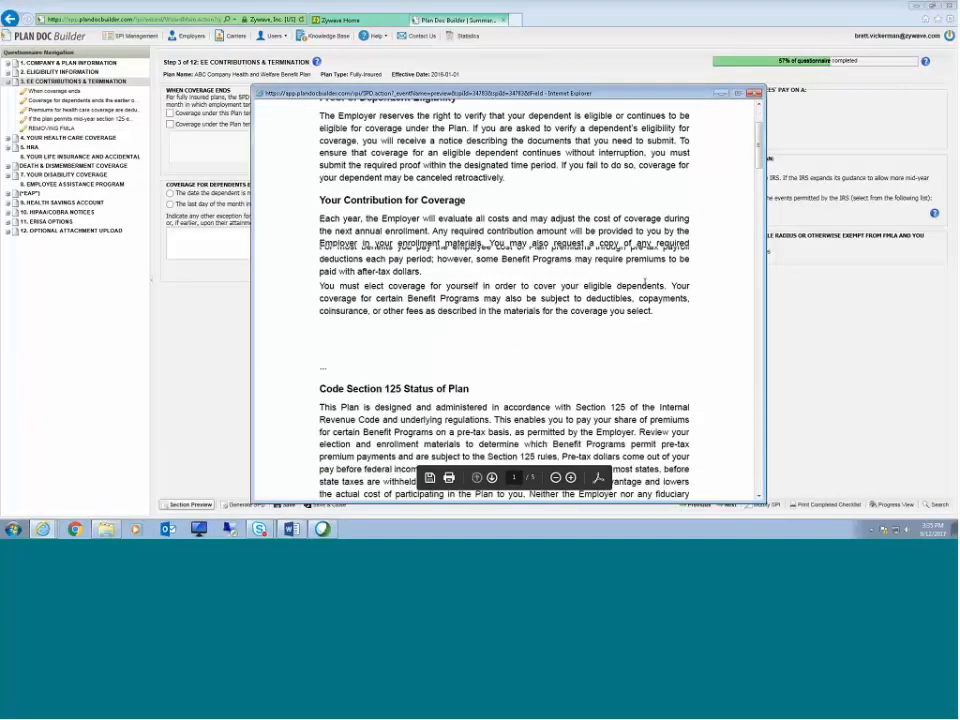
scroll(645, 283, down, 7)
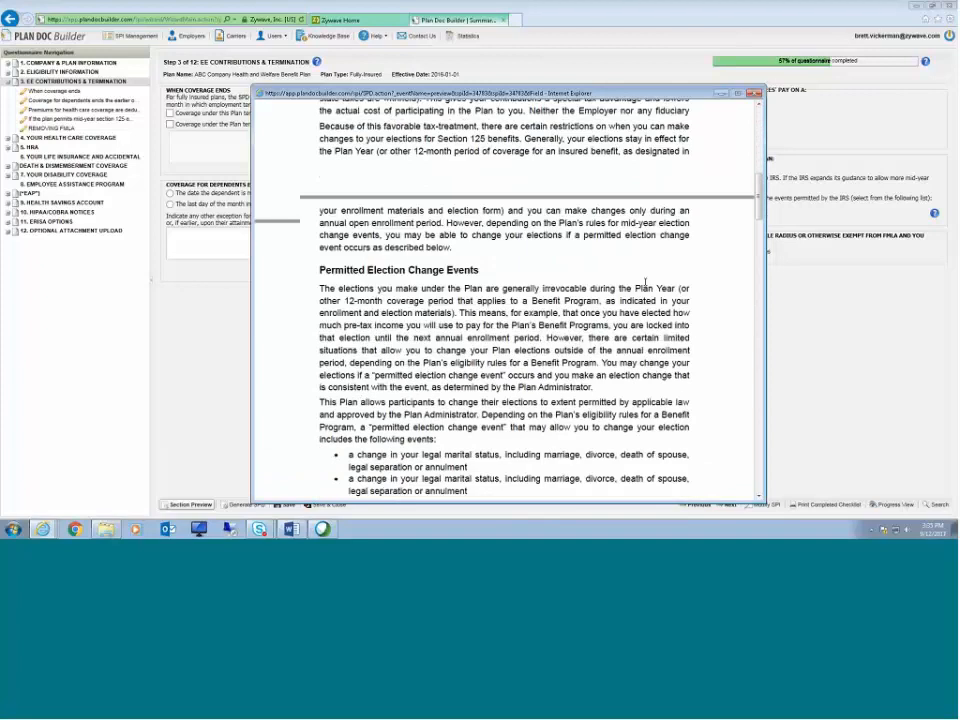
scroll(647, 281, down, 5)
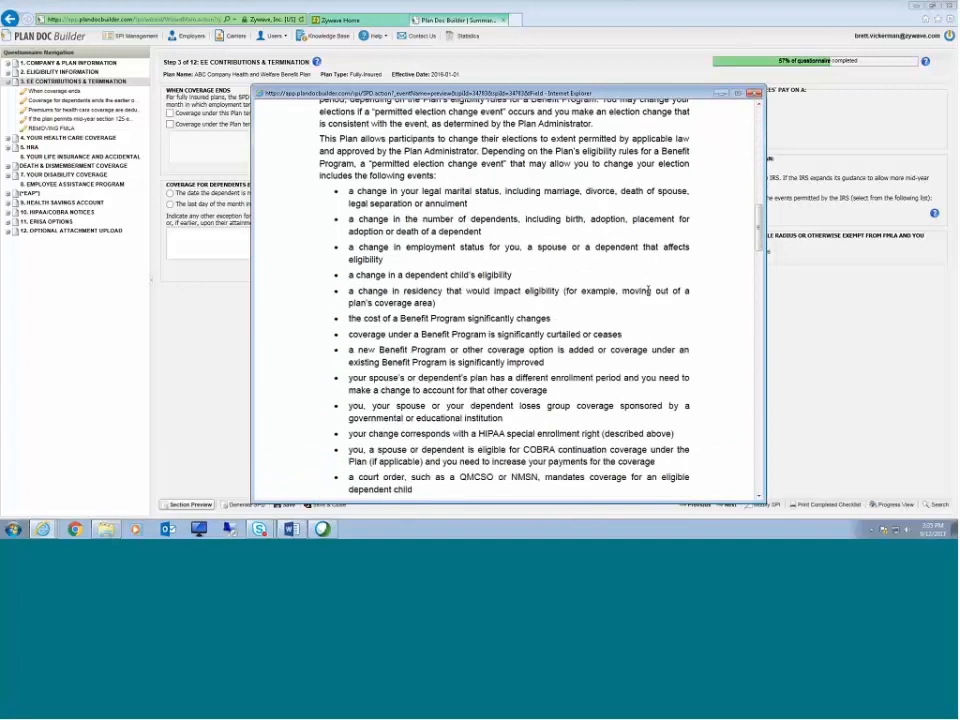
scroll(648, 291, down, 10)
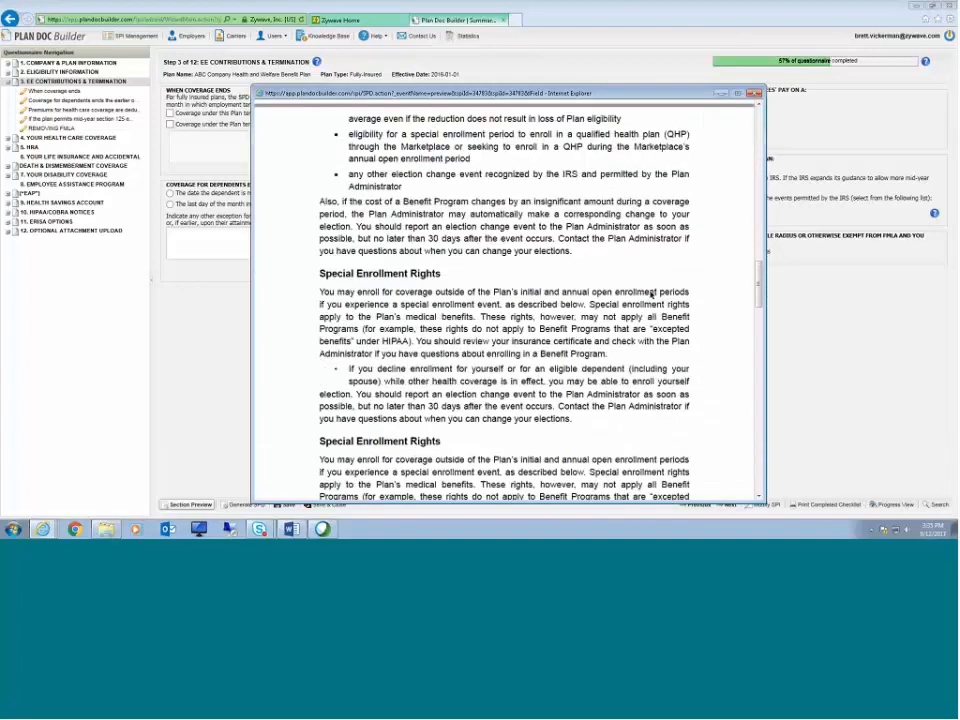
scroll(654, 287, down, 1)
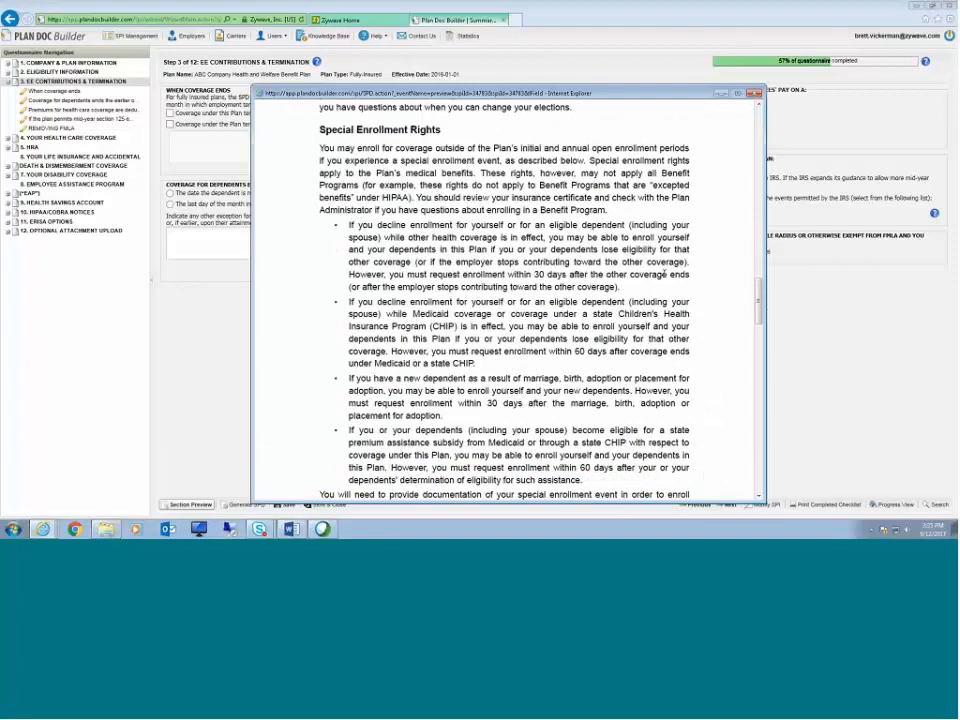
click(755, 94)
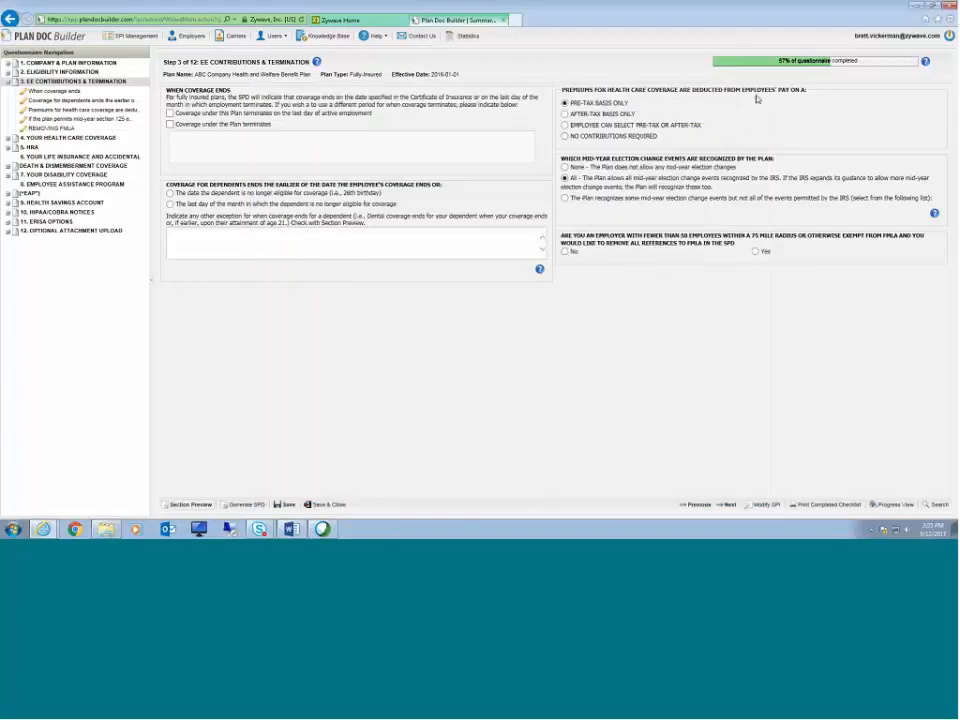
Step: Advance to Health Care Coverage and select Medical/Prescription Drug, Dental and Vision benefits with PPO and DPPO plans
click(729, 504)
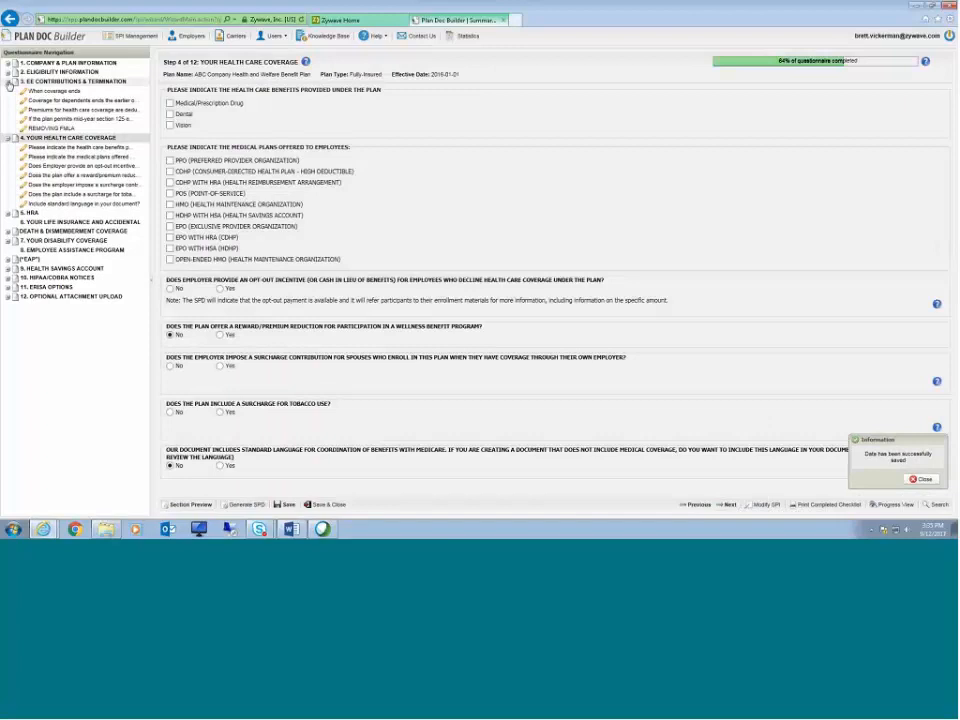
click(8, 82)
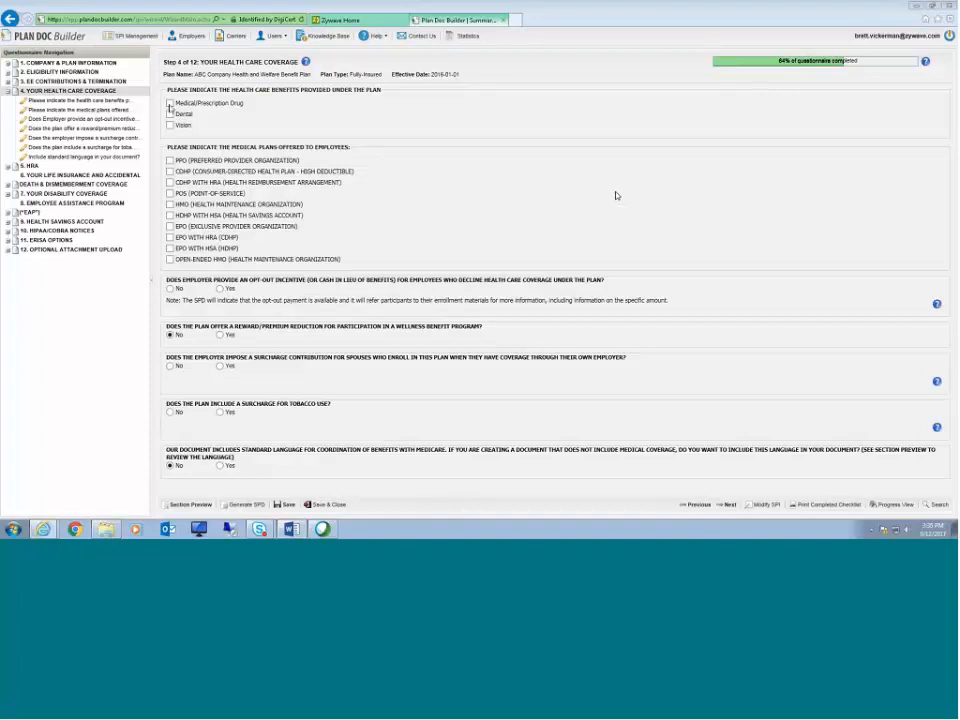
click(170, 103)
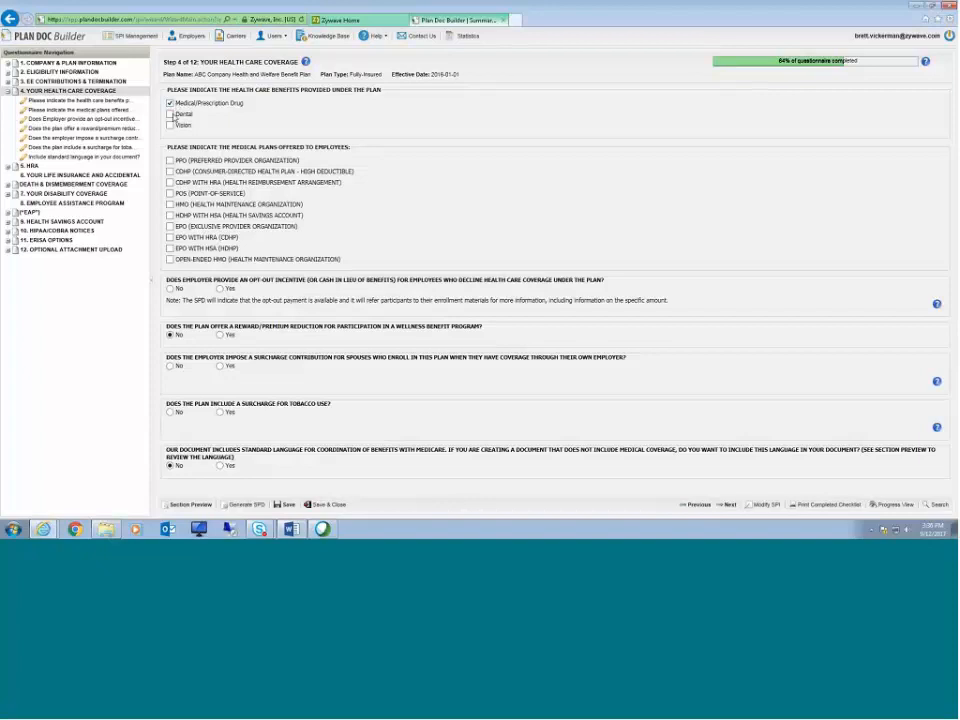
click(170, 114)
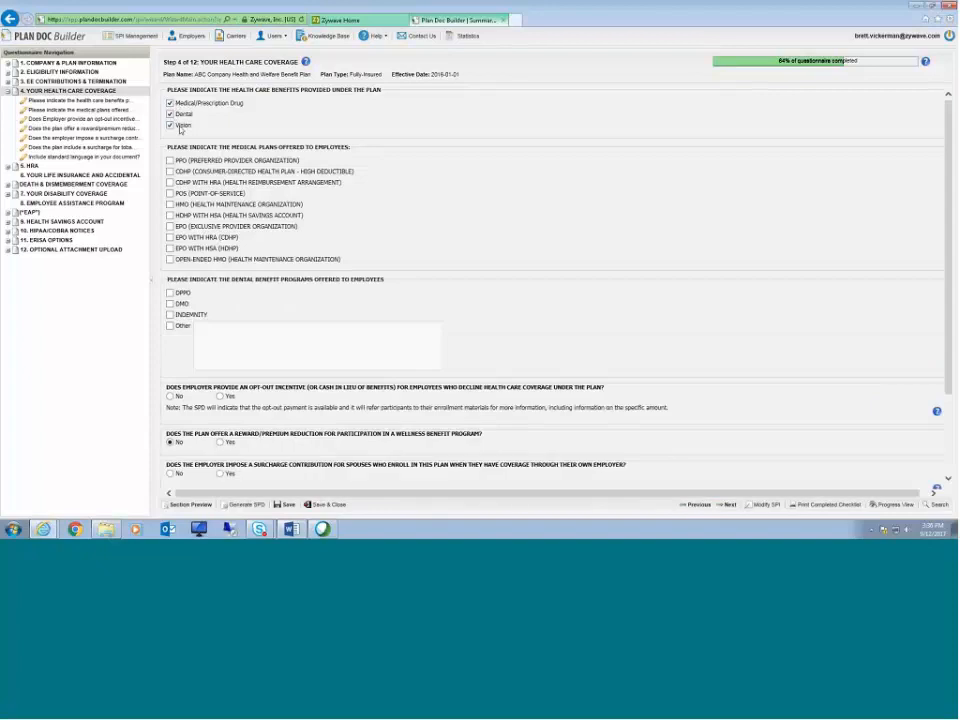
click(170, 125)
click(176, 161)
click(170, 292)
Step: Open the section preview and read the health care coverage text for the selected plans
click(193, 507)
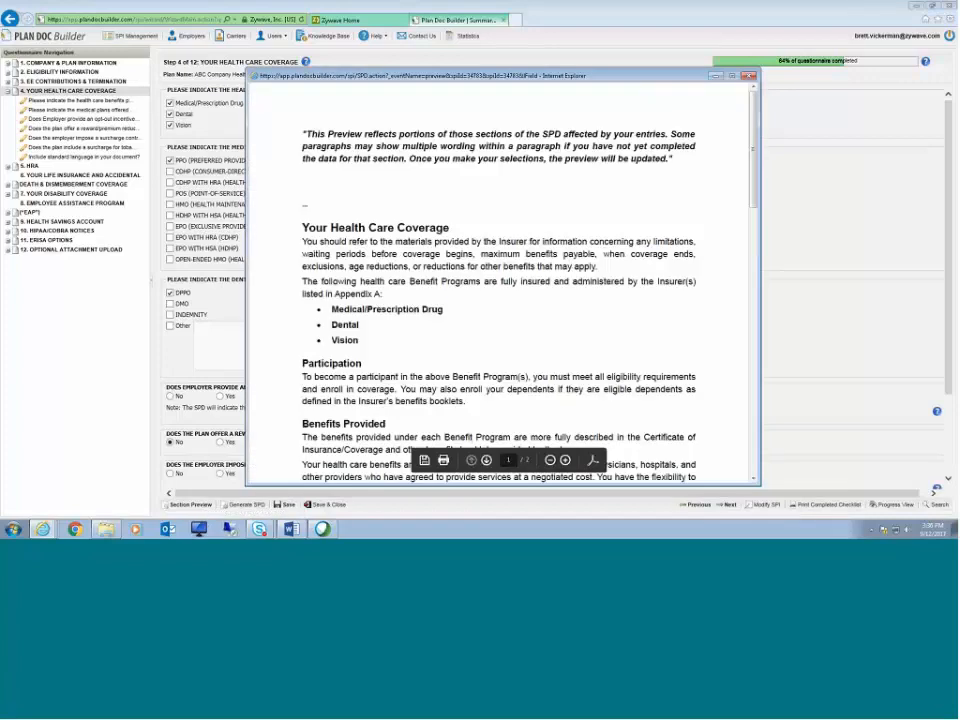
drag(331, 306, 371, 342)
scroll(500, 330, down, 6)
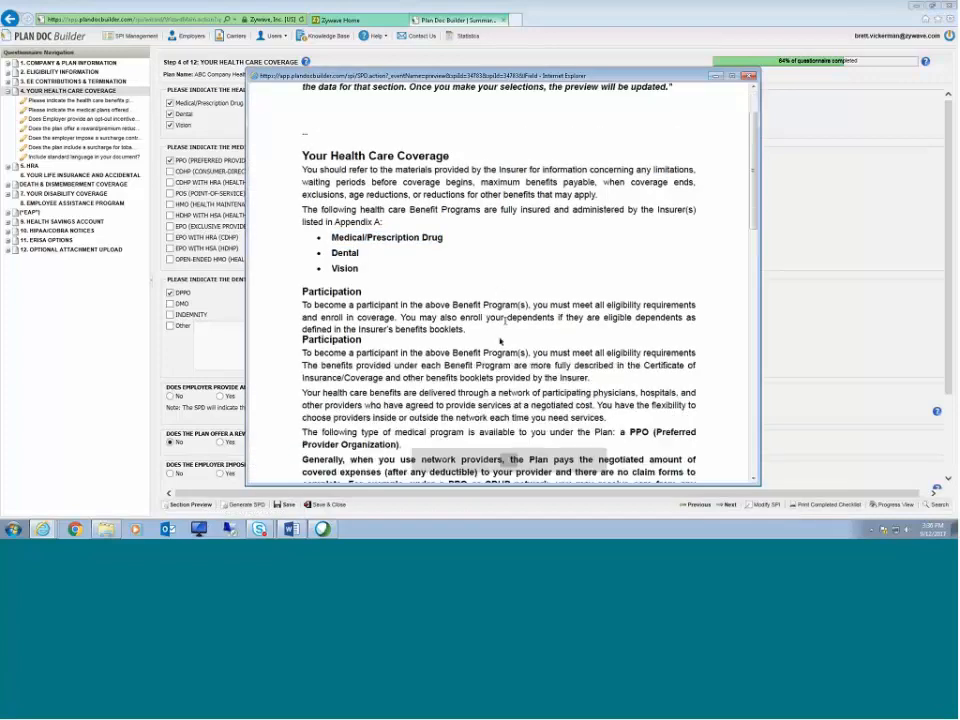
scroll(520, 312, down, 3)
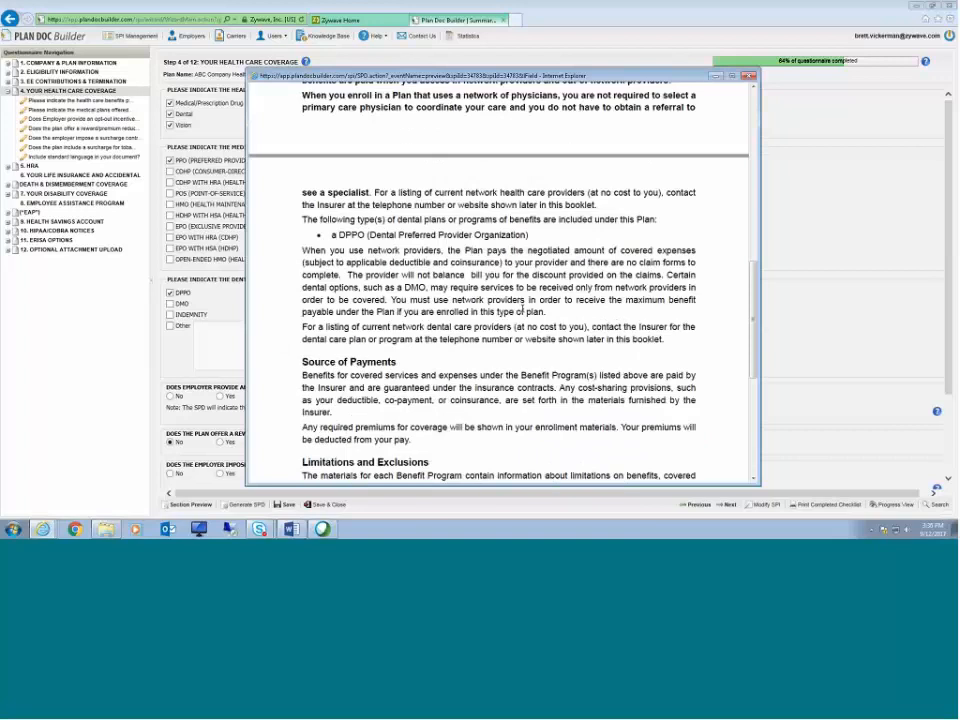
drag(331, 235, 338, 236)
drag(555, 235, 537, 236)
click(430, 234)
scroll(458, 272, down, 2)
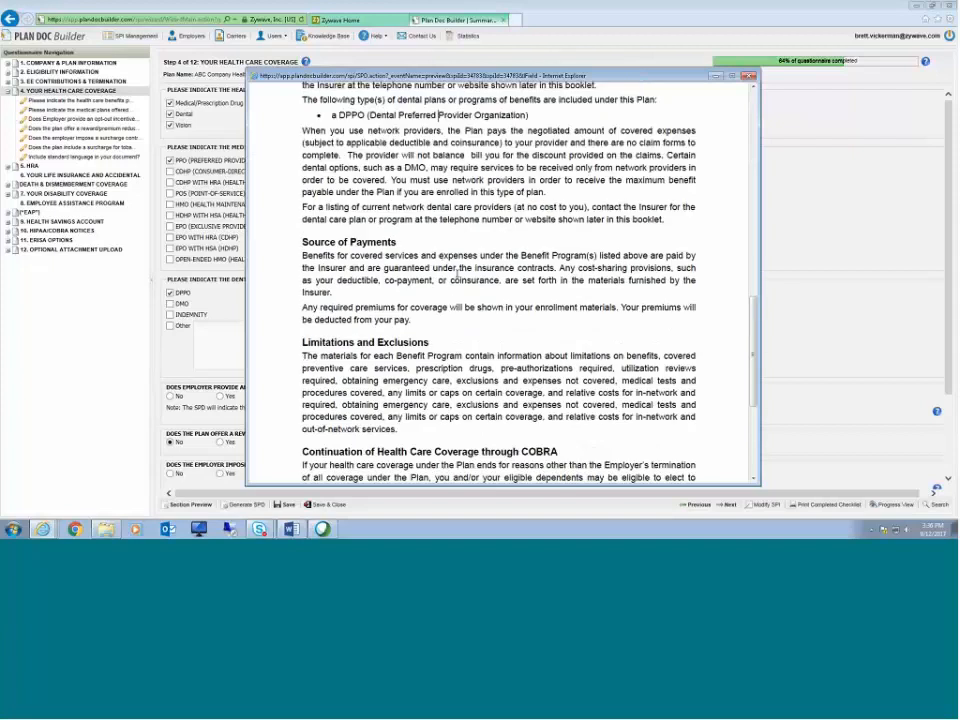
scroll(481, 313, down, 3)
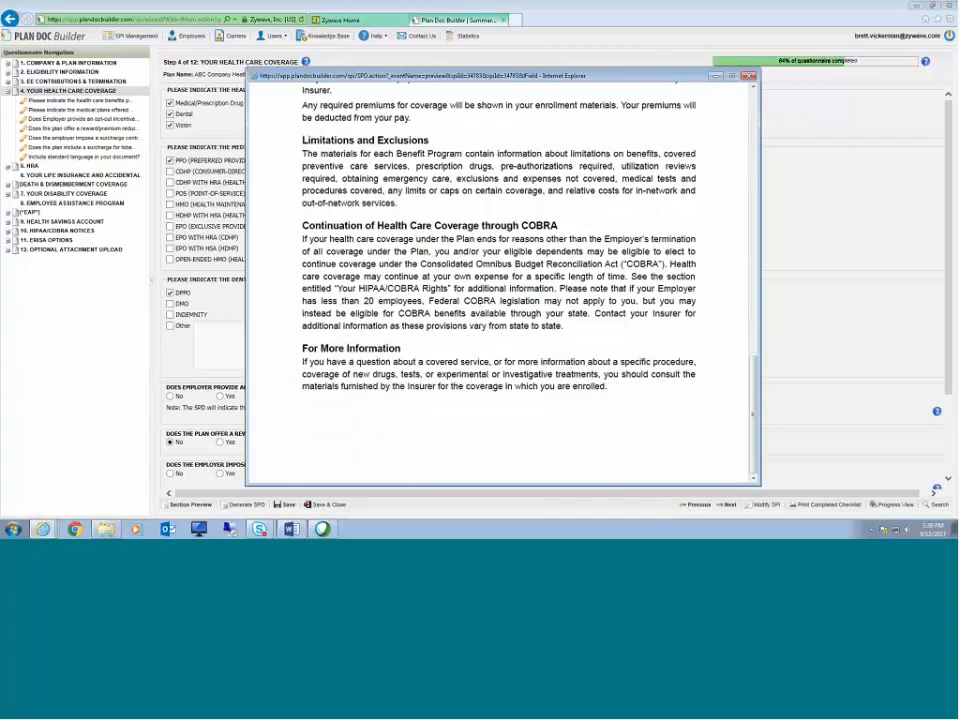
click(753, 77)
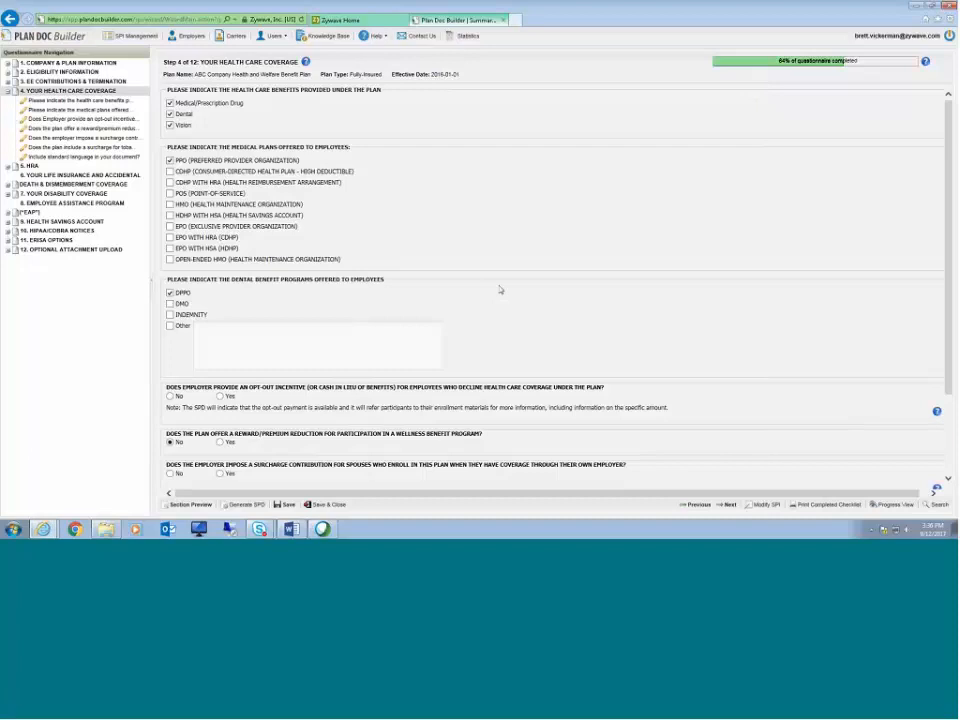
Step: On the HRA step, allow all unreimbursed medical expenses and exclude dental and vision expenses, then continue
click(730, 506)
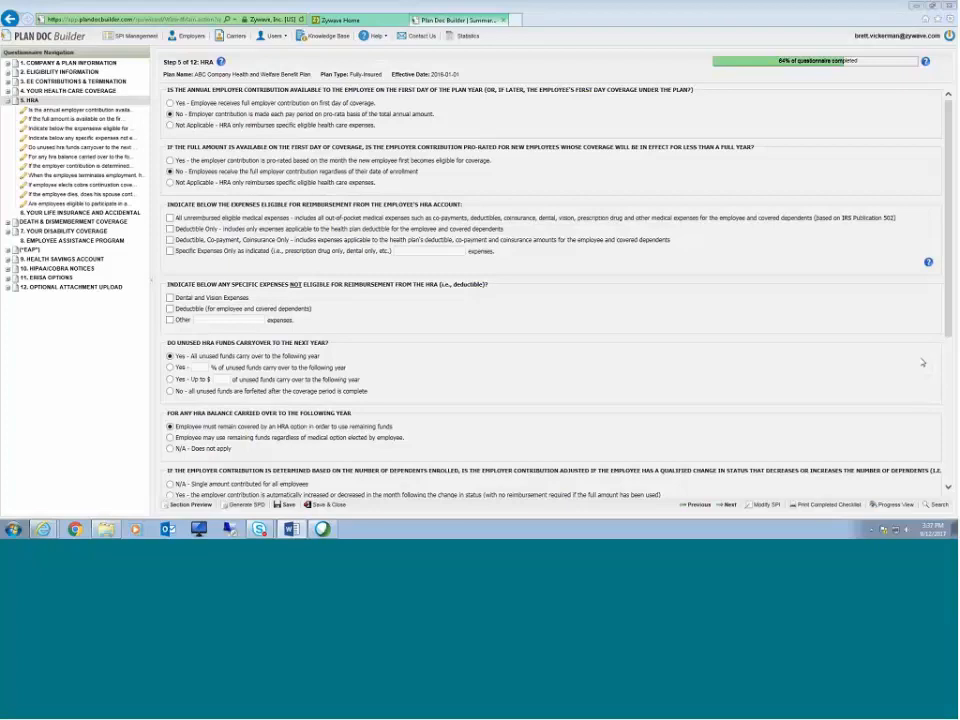
click(170, 217)
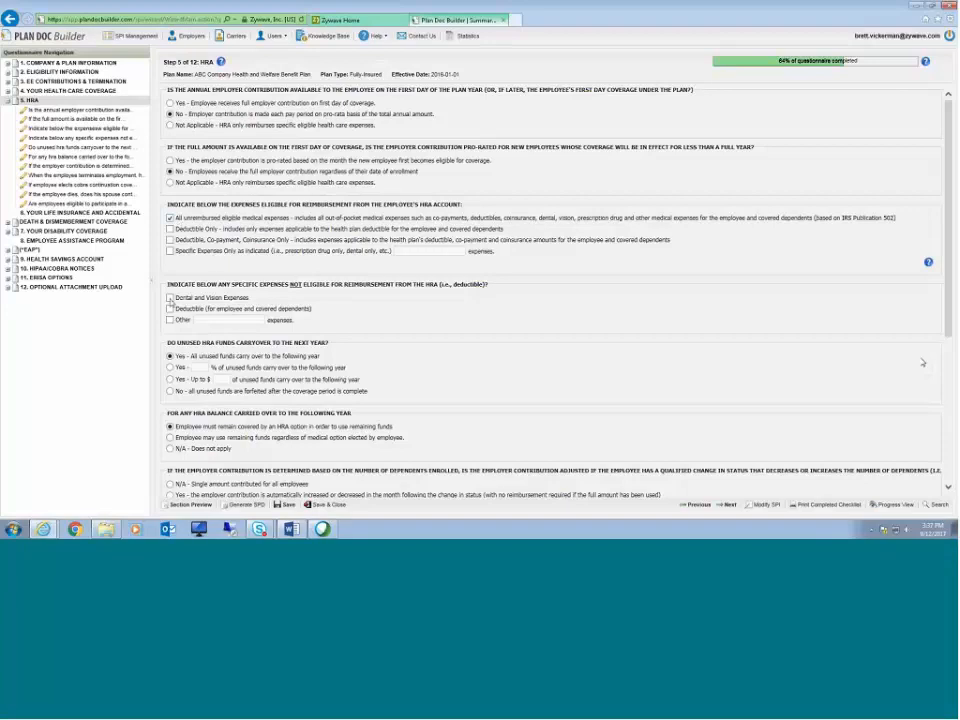
click(215, 297)
scroll(423, 345, down, 3)
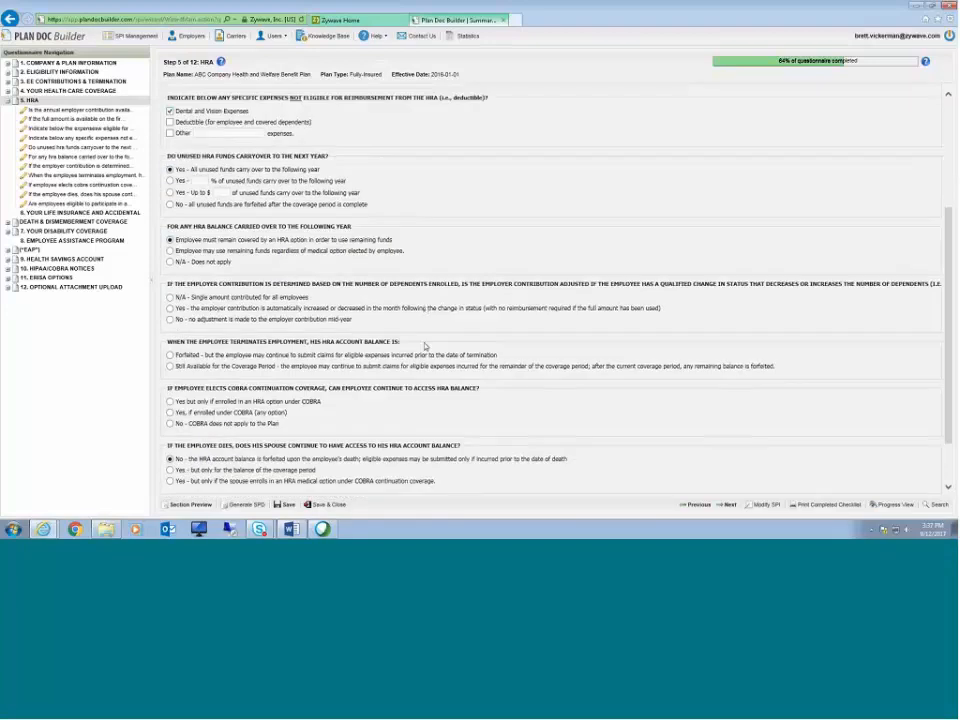
click(726, 505)
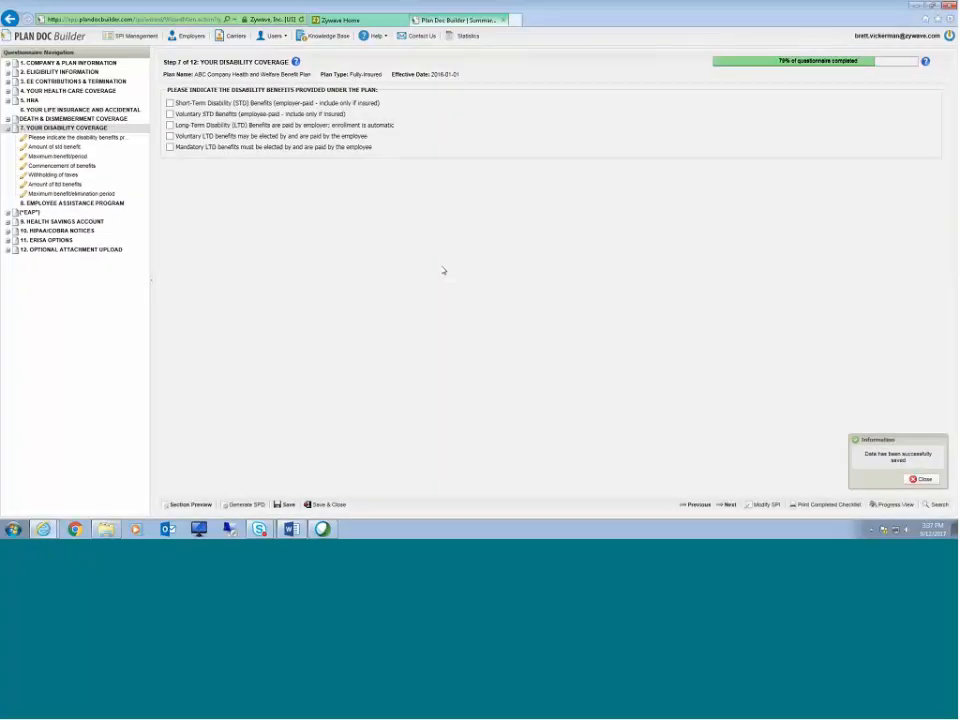
Step: Select employer-paid short-term disability benefits and open the Employee Assistance Program section
click(352, 106)
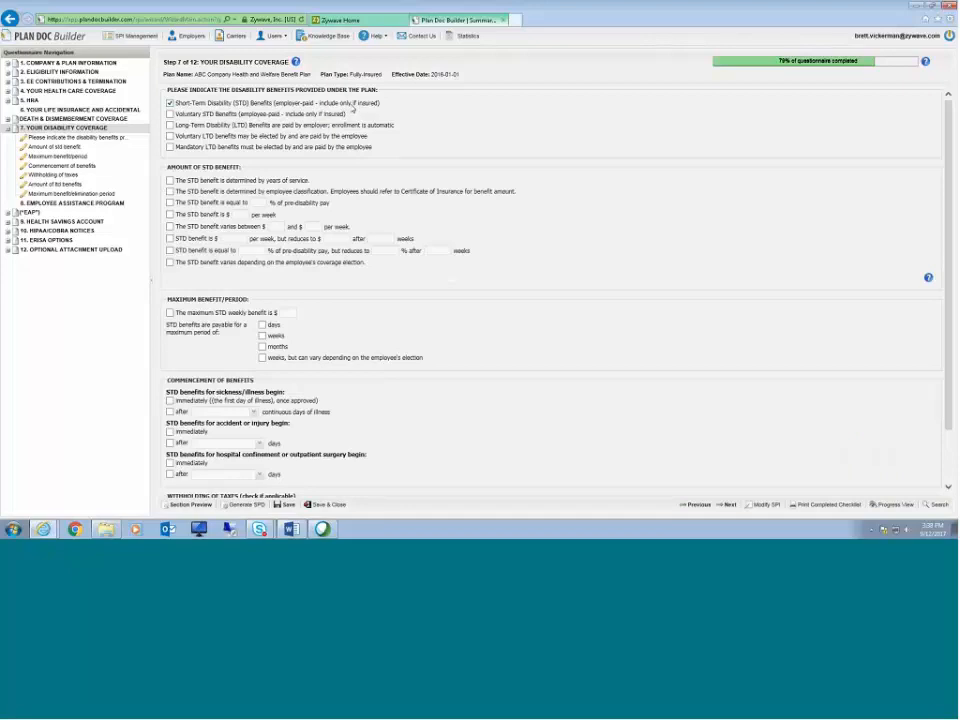
scroll(466, 302, down, 1)
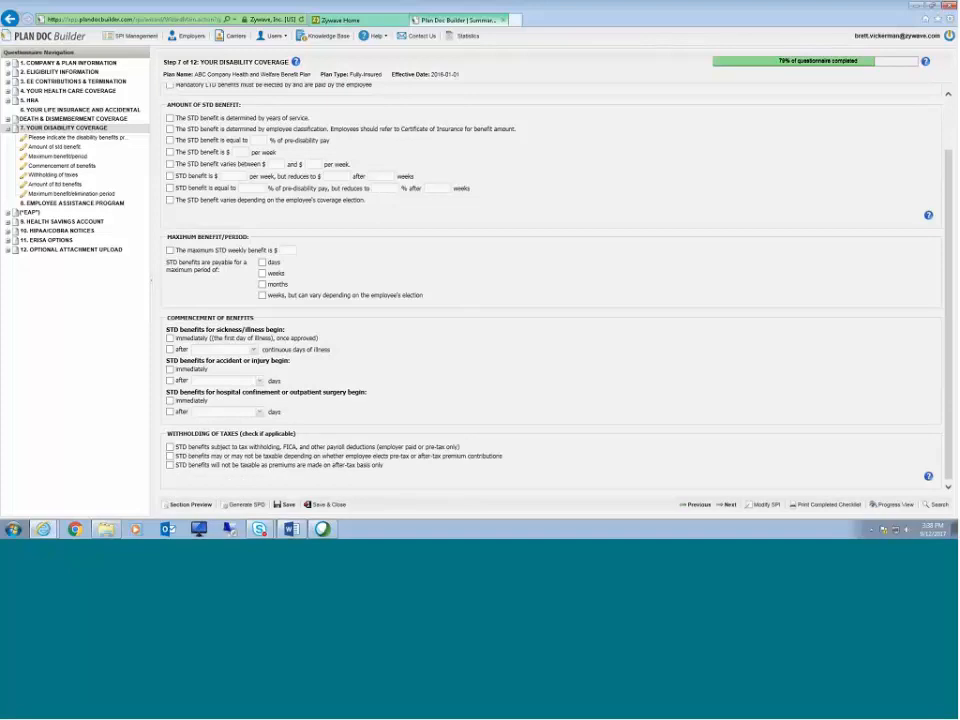
click(72, 204)
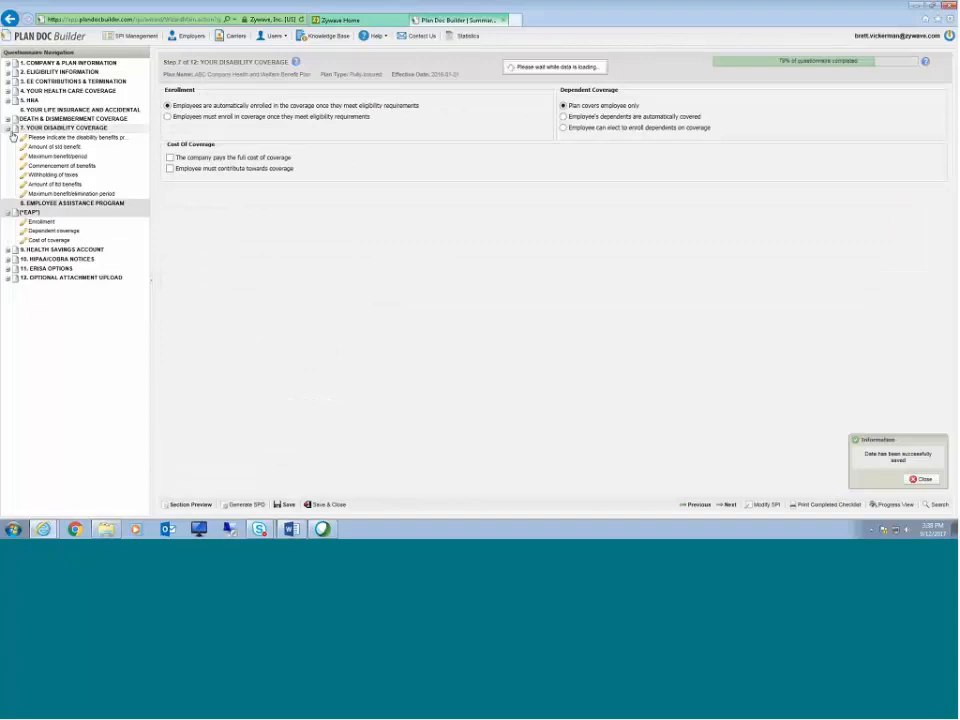
Step: Advance past the Employee Assistance Program step to Health Savings Account and choose to include the HSA section in the SPD
click(10, 131)
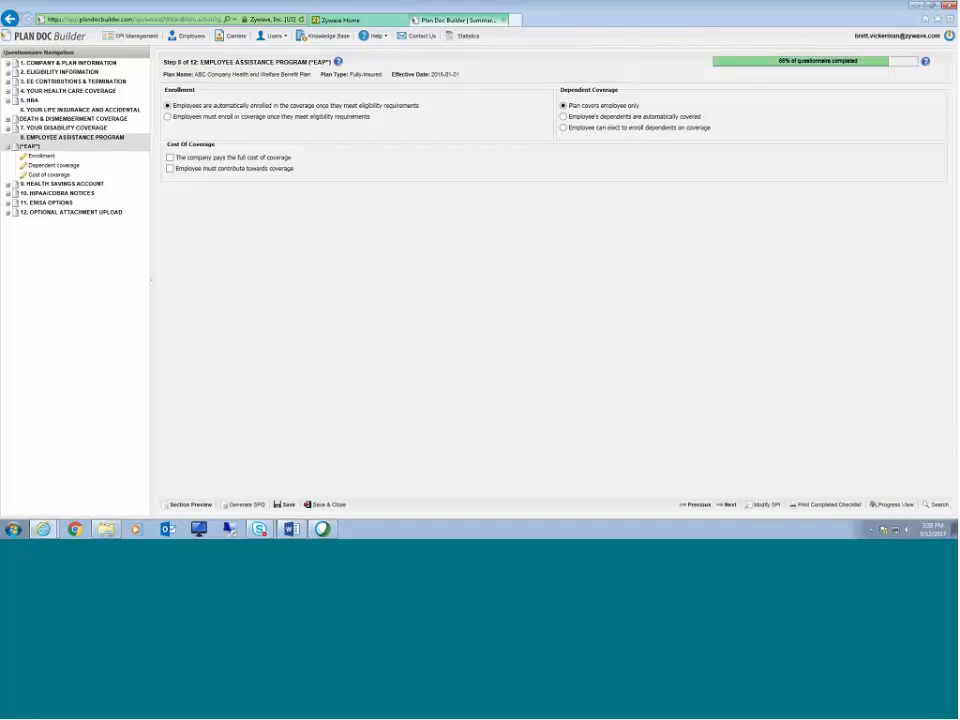
click(729, 505)
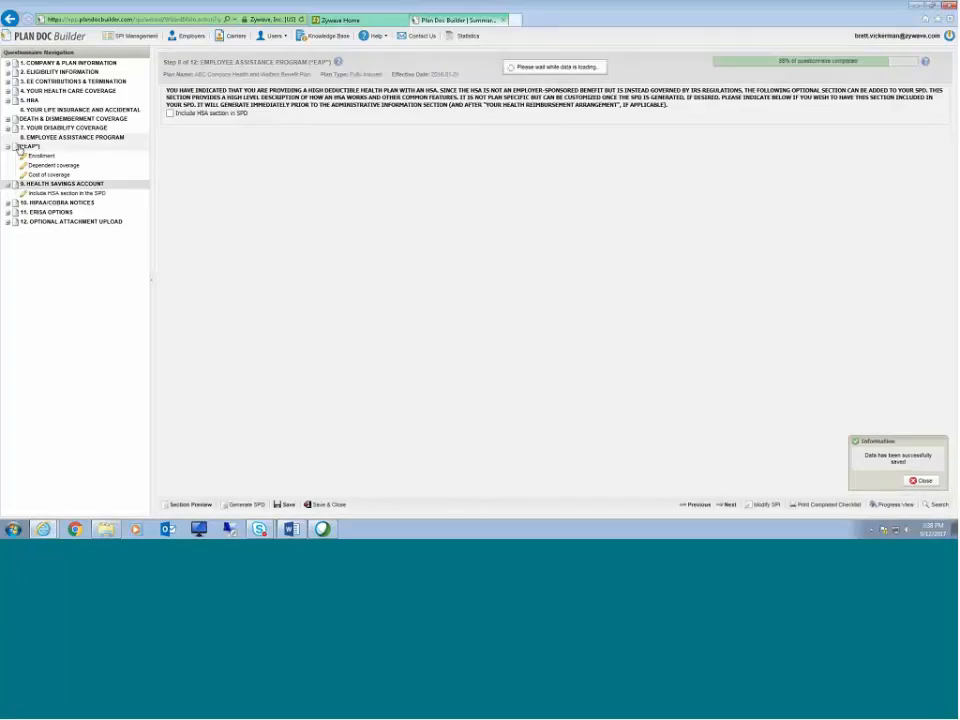
click(14, 147)
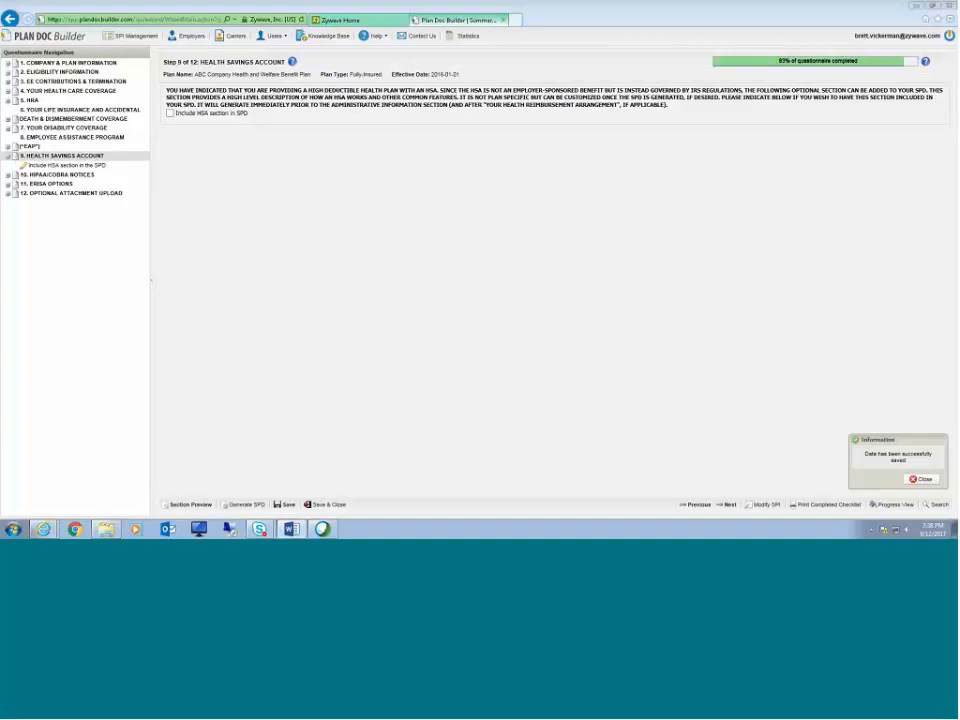
click(170, 113)
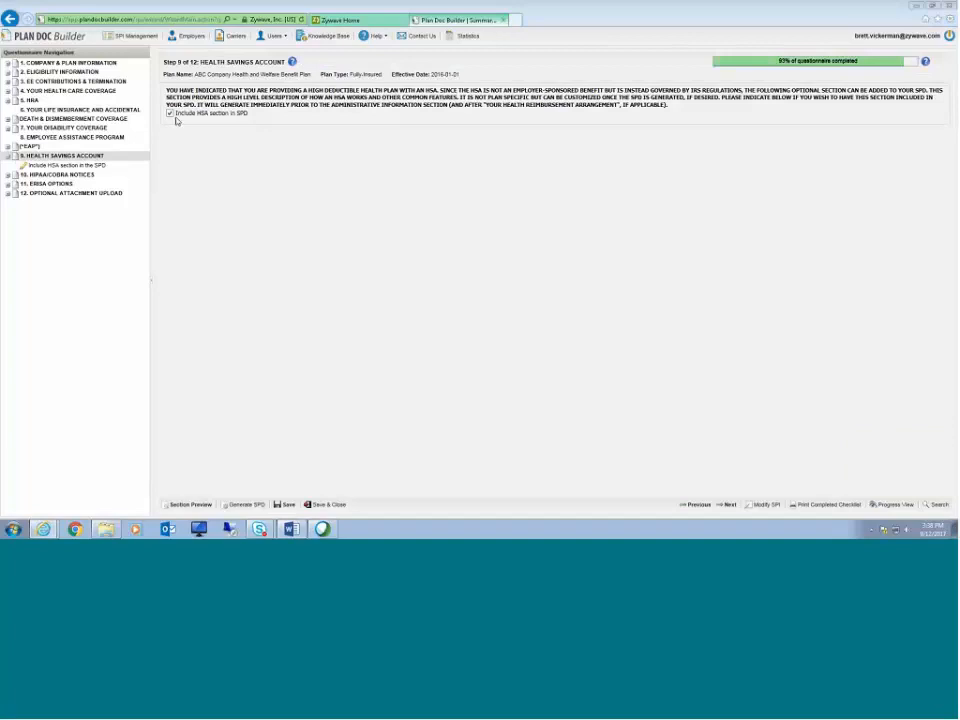
Step: Open the section preview and read through the Health Savings Account text, then close it
click(190, 504)
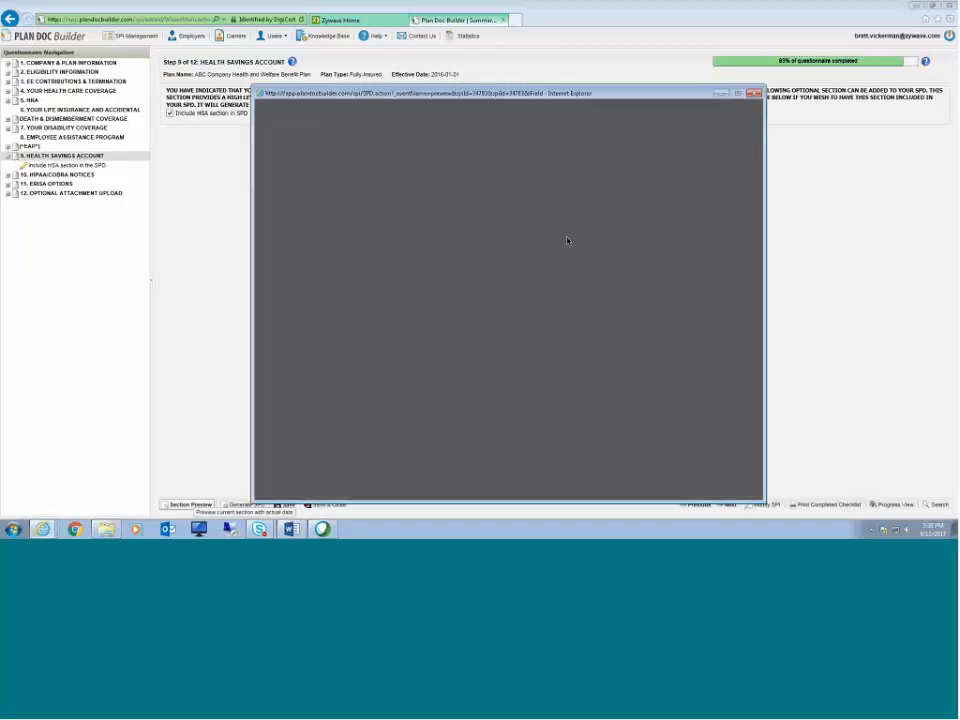
scroll(567, 240, down, 2)
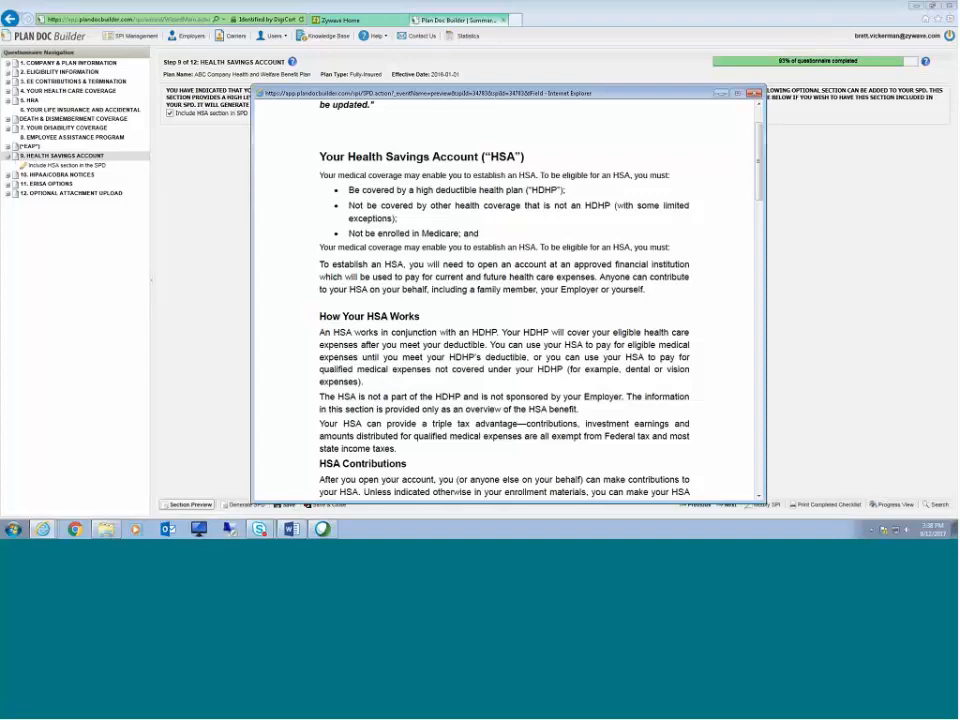
scroll(601, 338, down, 5)
scroll(601, 338, down, 5)
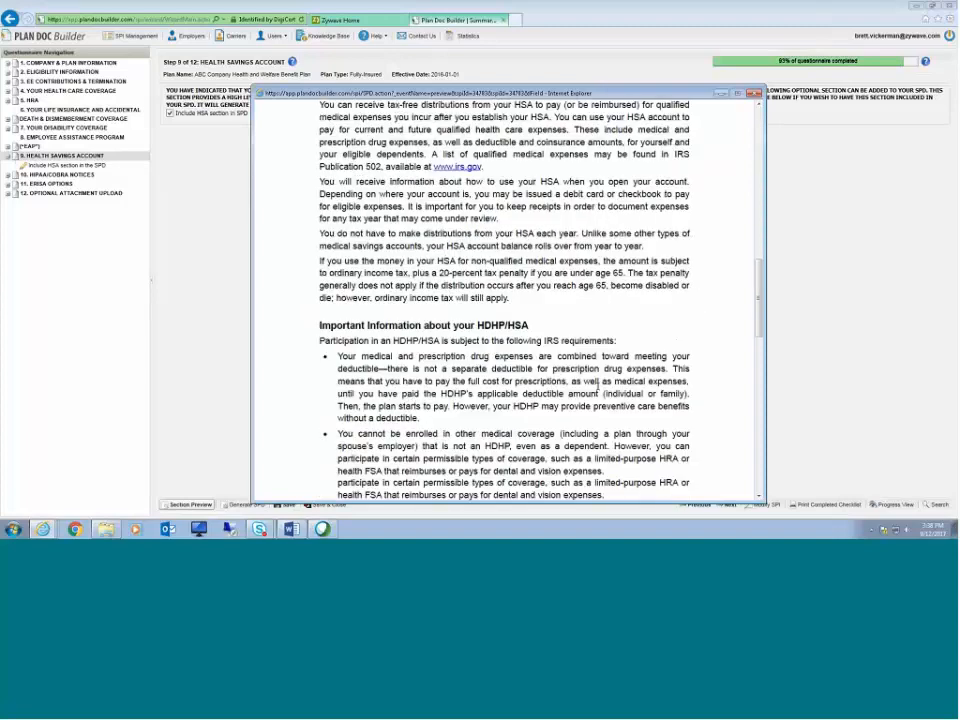
scroll(598, 390, down, 5)
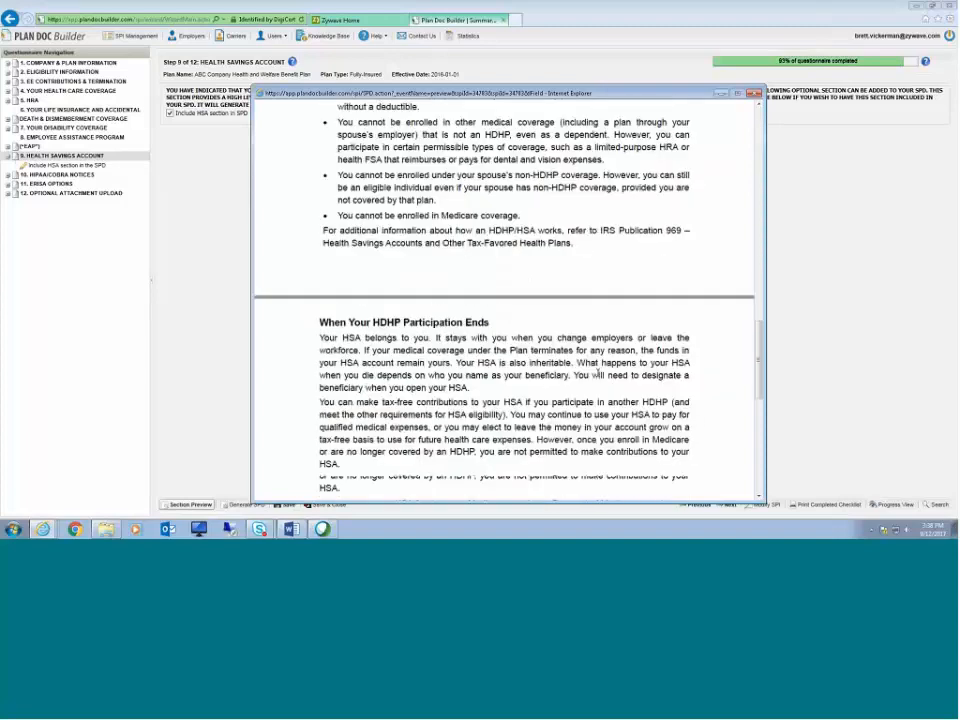
click(754, 93)
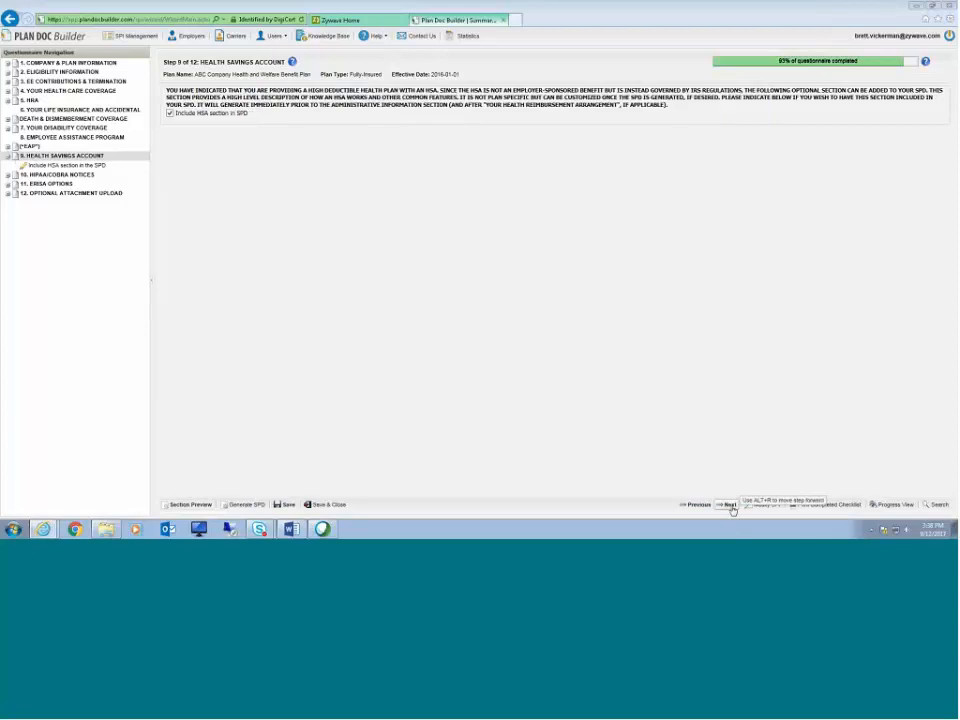
Step: On HIPAA/COBRA Notices, include the initial COBRA notice as an appendix and upload the Model COBRA Notice file
click(729, 505)
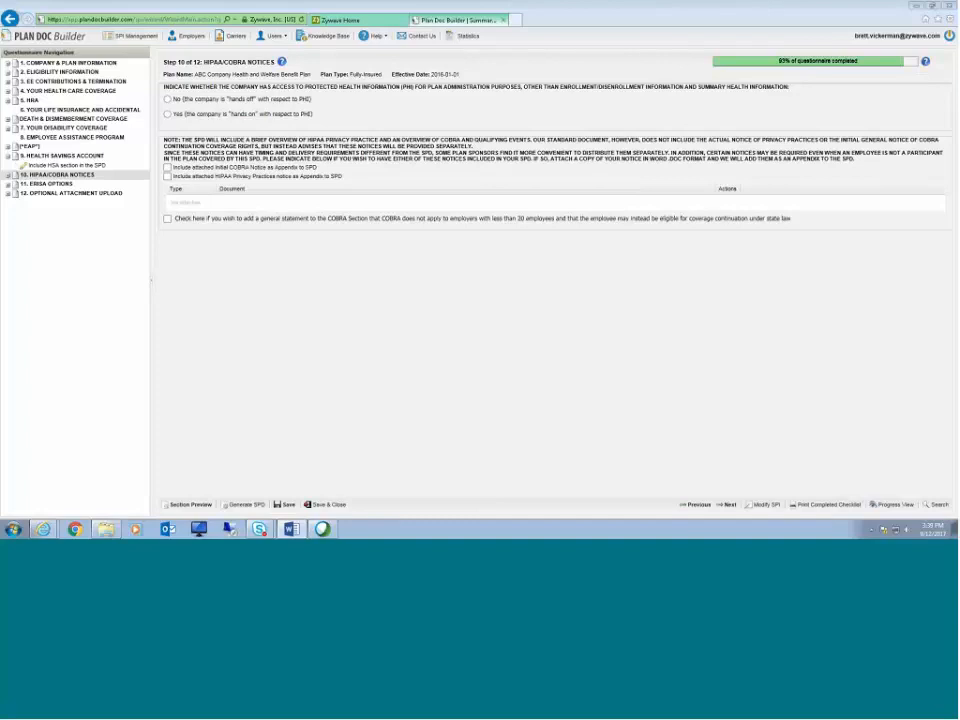
click(167, 167)
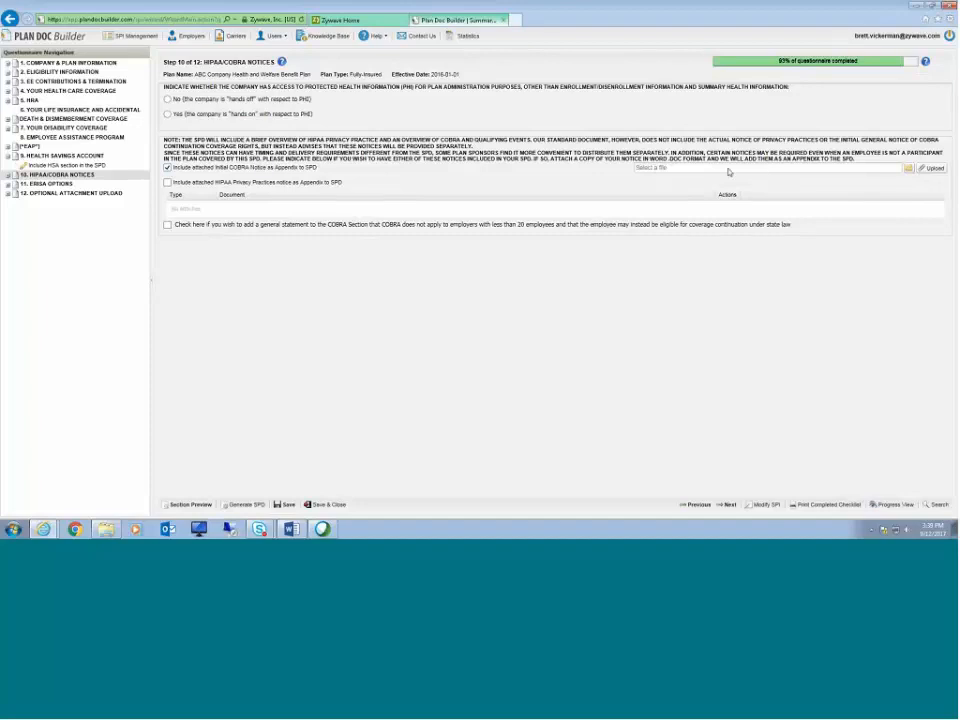
click(908, 169)
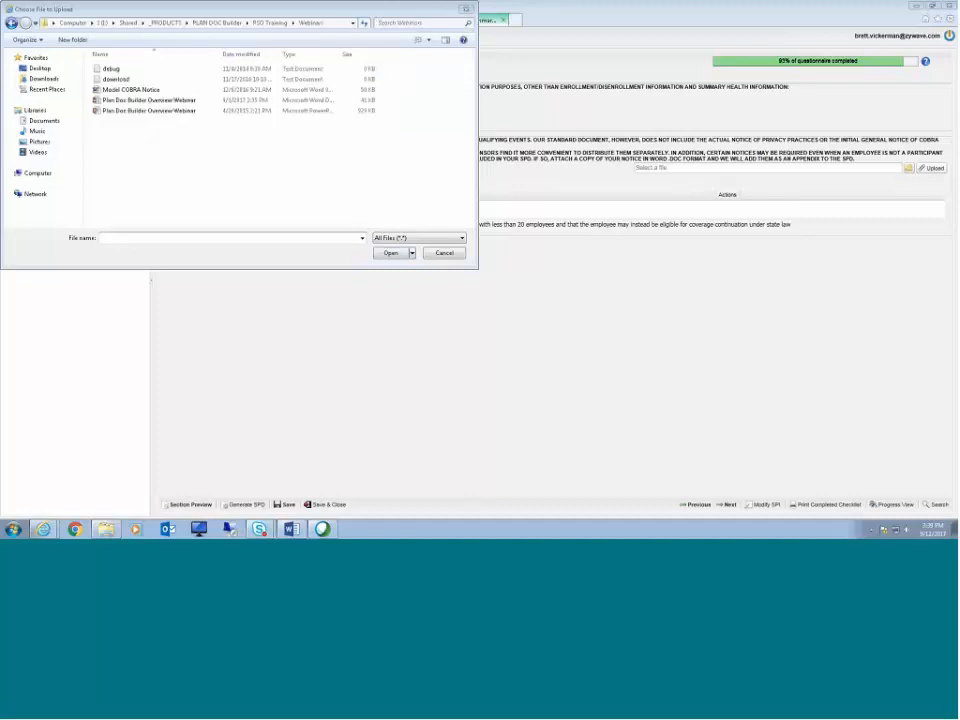
click(128, 91)
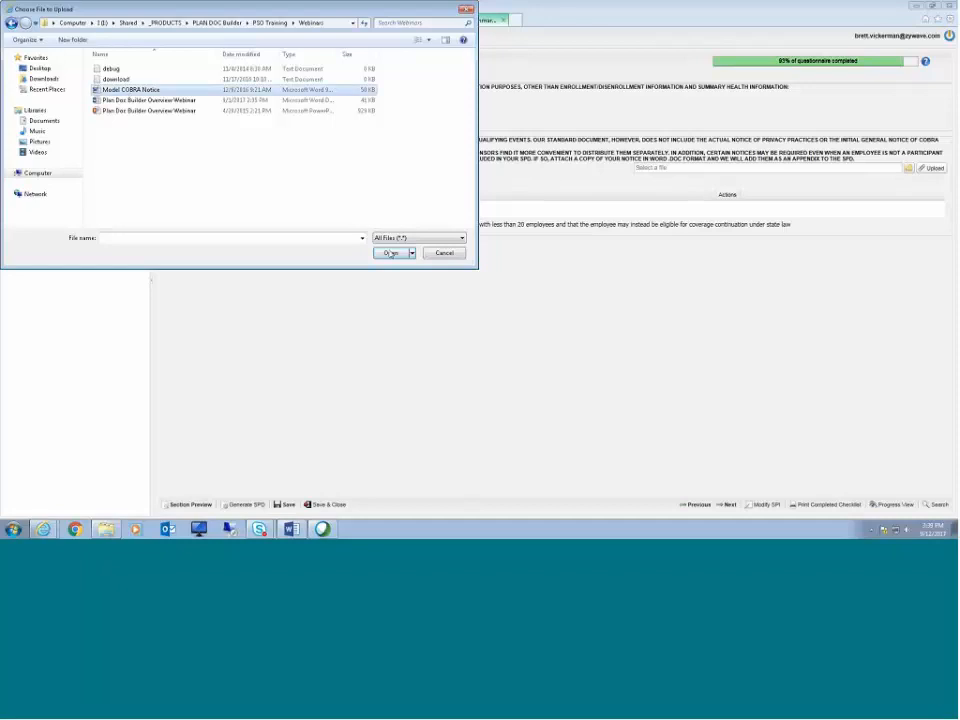
key(Return)
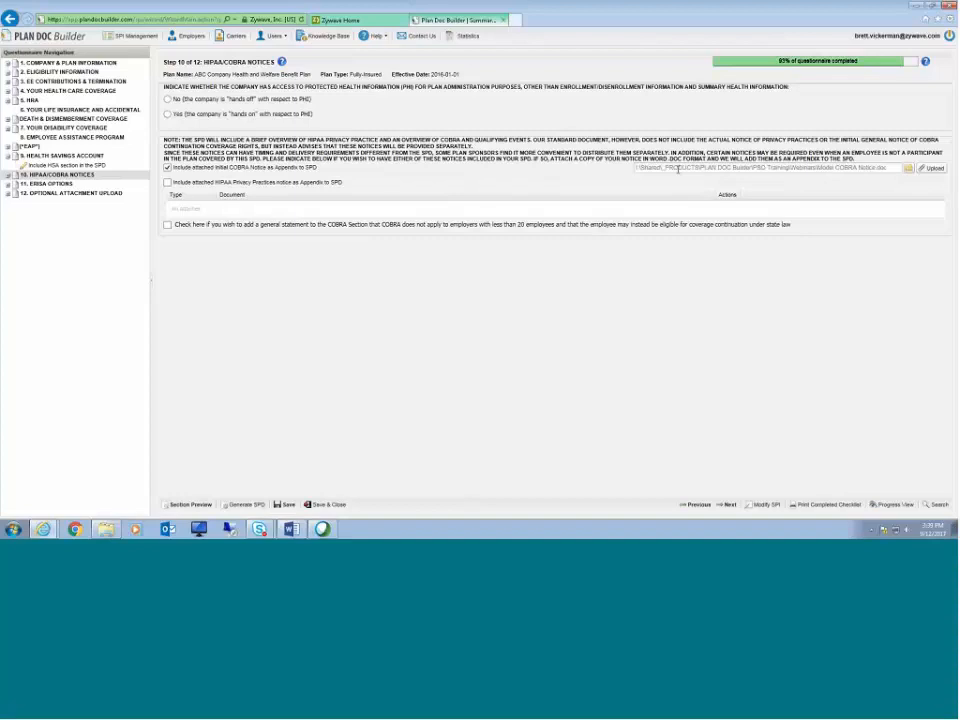
click(925, 170)
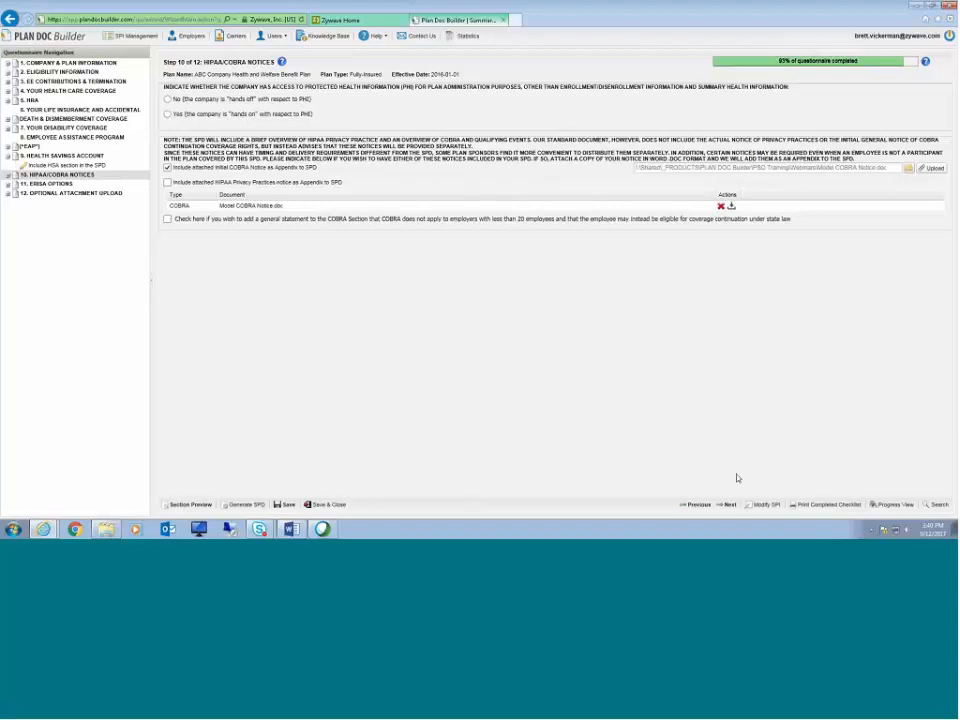
Step: Advance through ERISA Options to the Optional Attachment Upload step and save the questionnaire
click(719, 508)
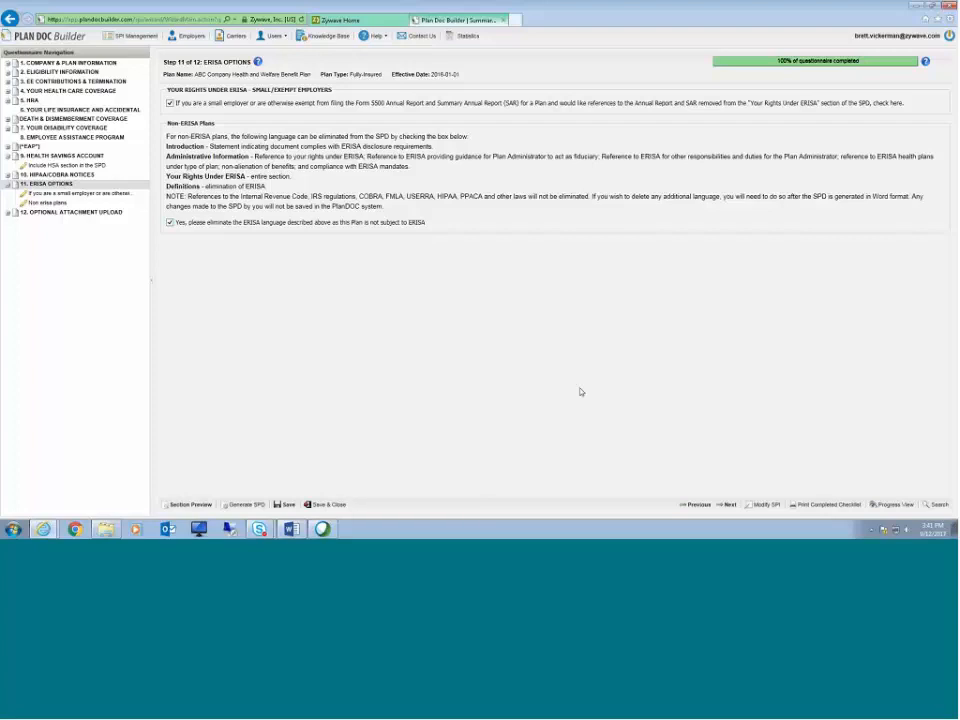
click(728, 505)
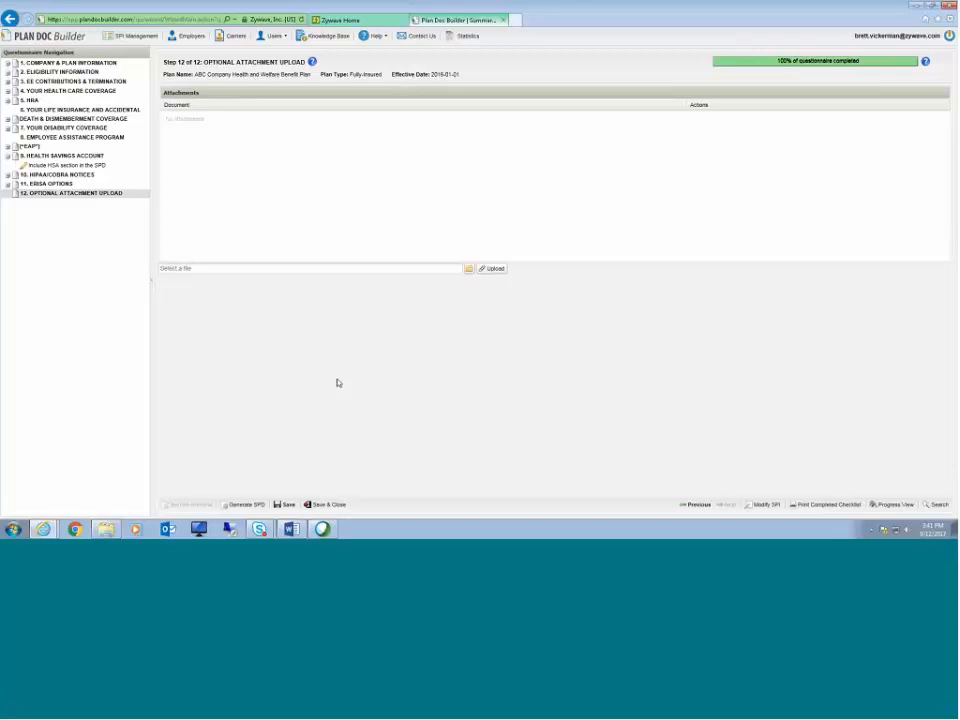
click(284, 504)
Step: Generate the SPD and open its DOC version
click(257, 506)
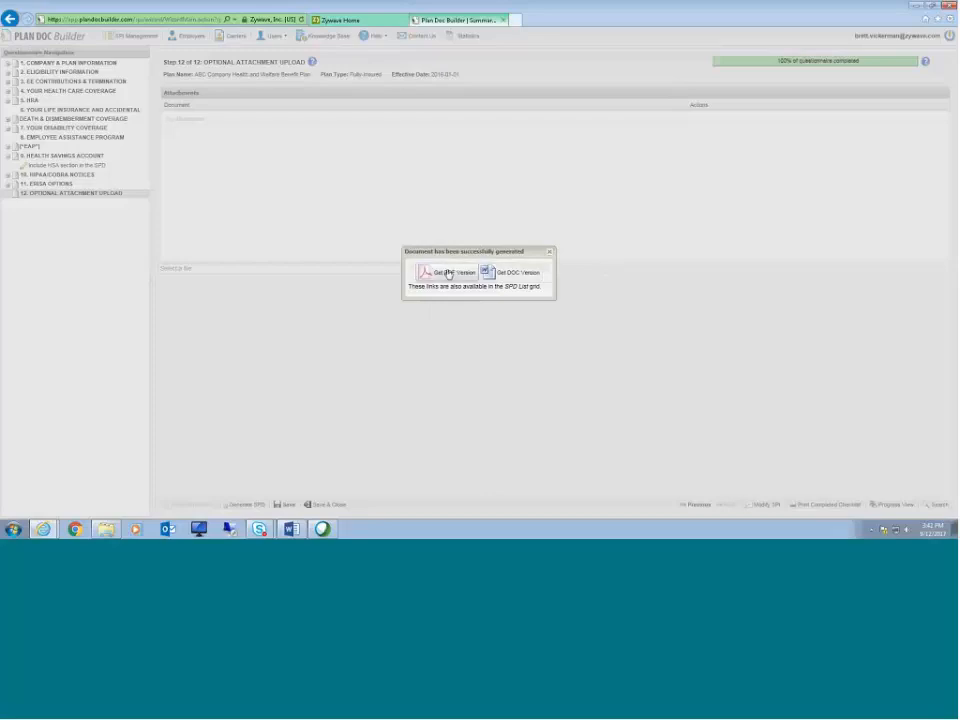
click(515, 277)
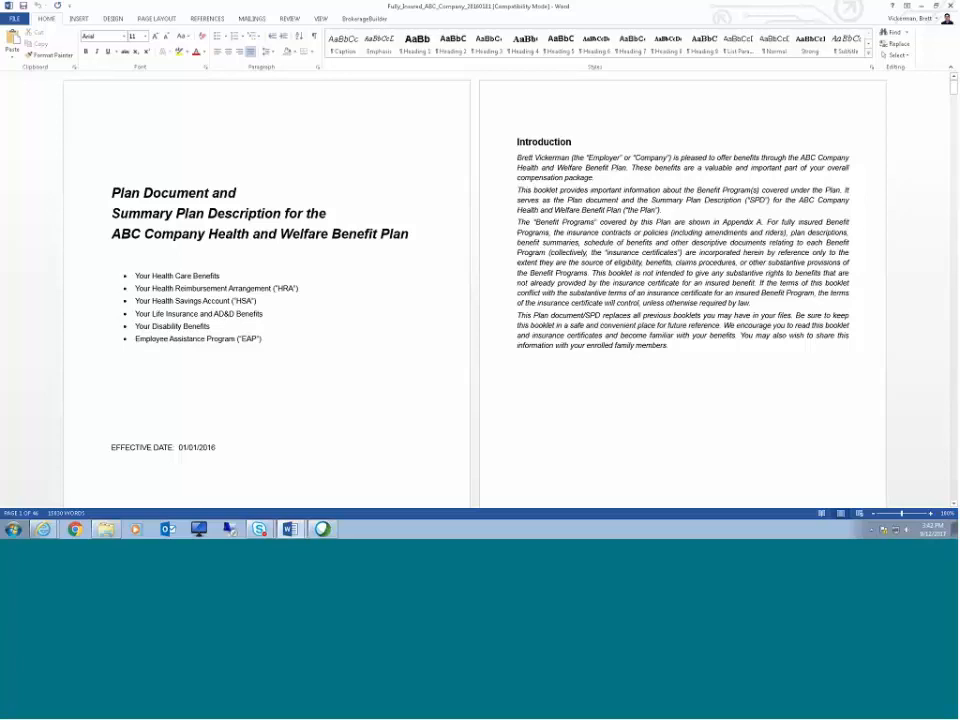
Step: Review the generated SPD in Word, scrolling through the introduction, table of contents and benefit sections
drag(517, 157, 567, 159)
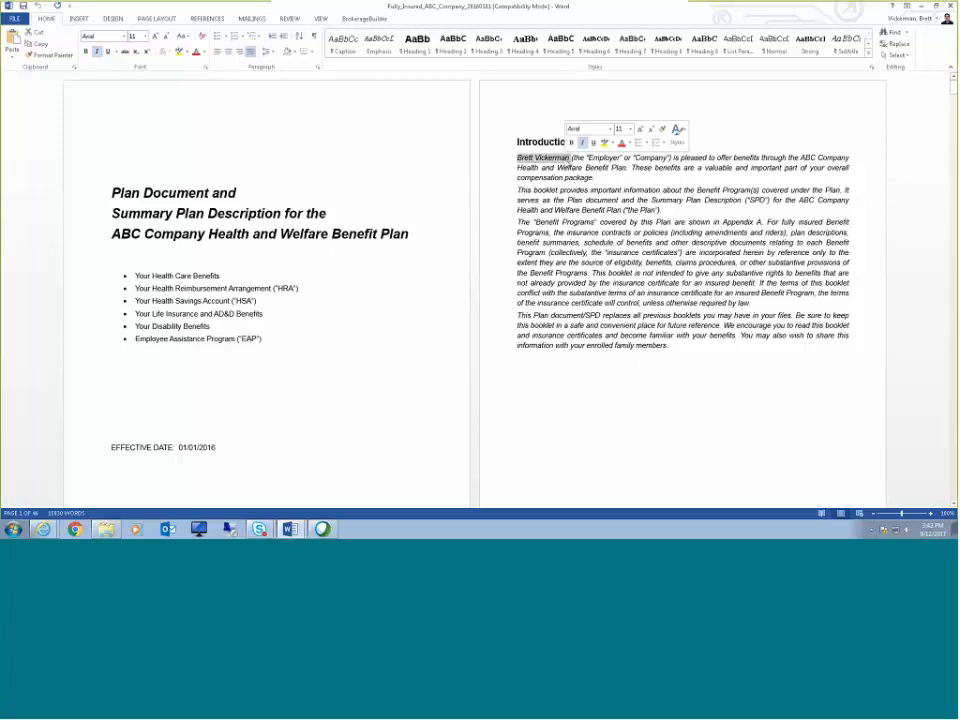
click(670, 224)
scroll(670, 224, down, 2)
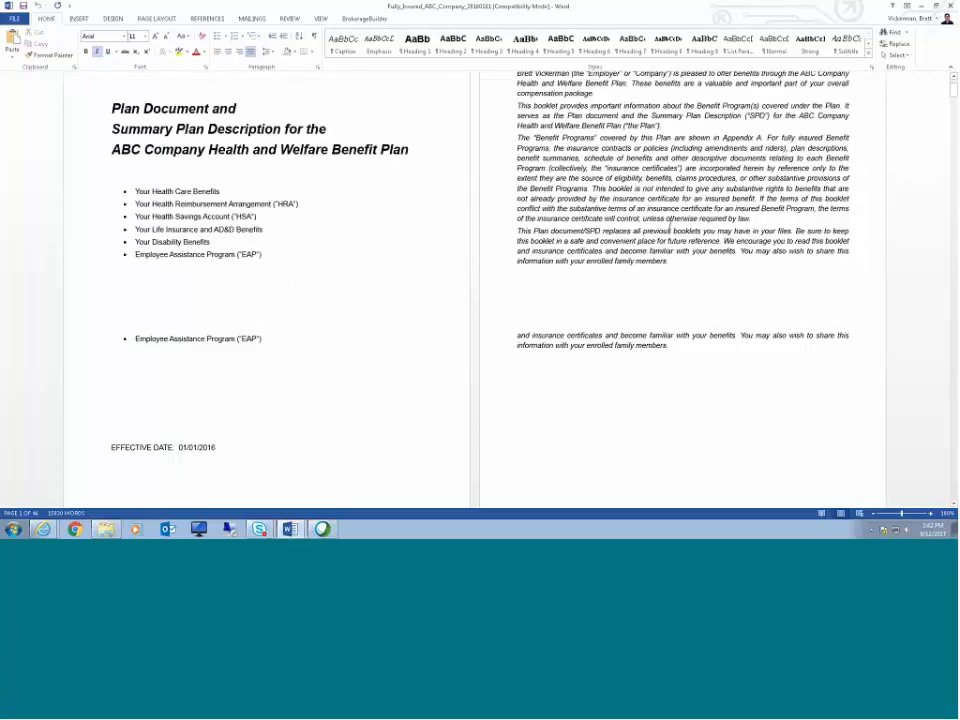
scroll(698, 238, down, 6)
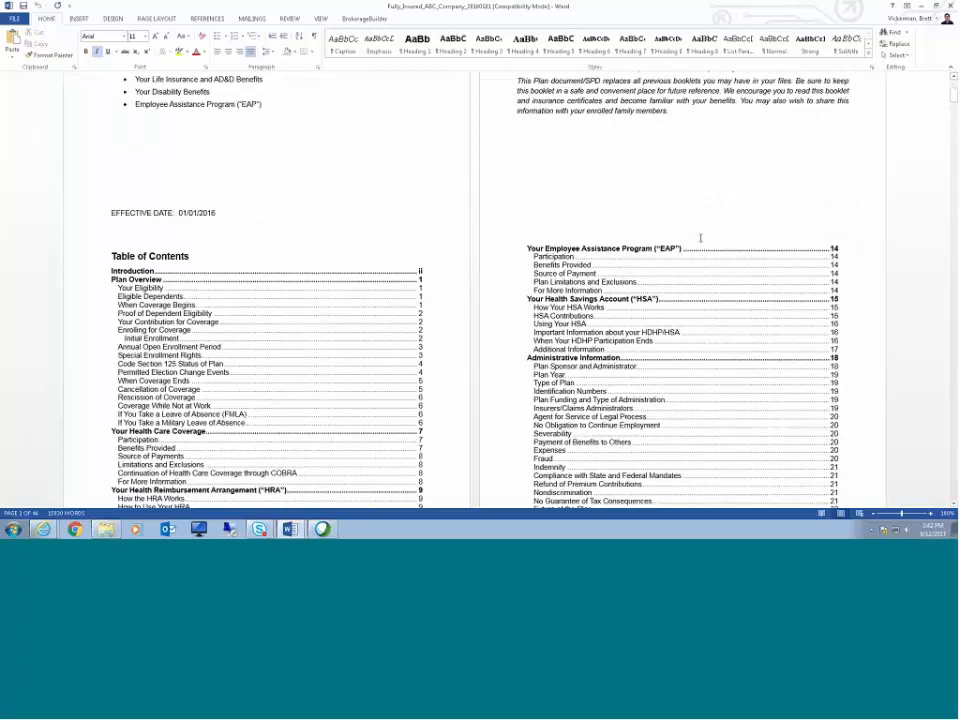
scroll(700, 238, down, 4)
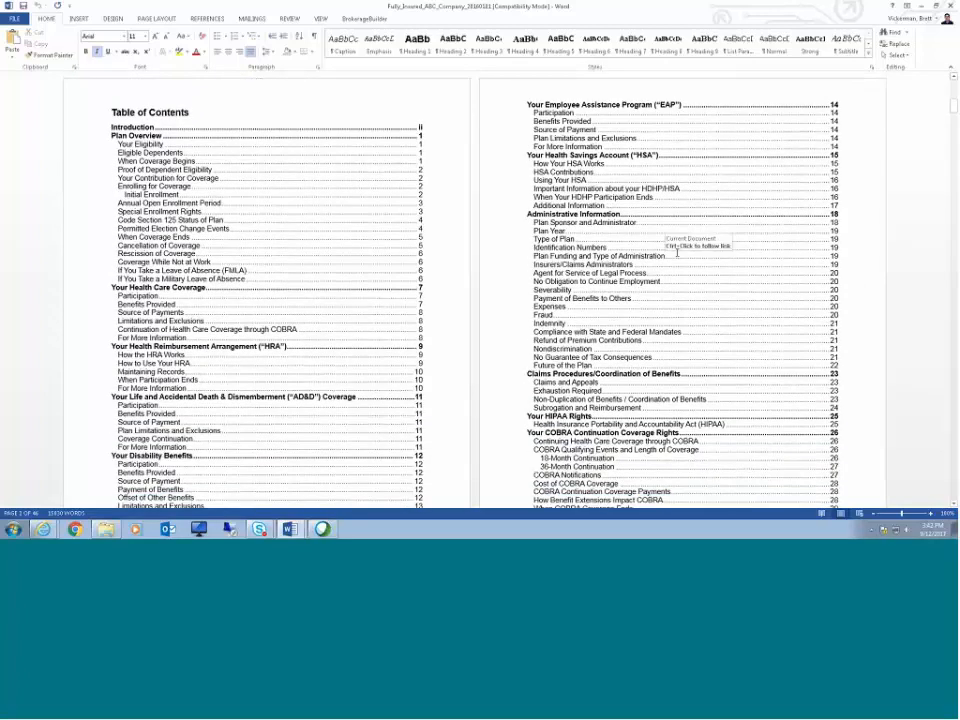
scroll(677, 252, down, 12)
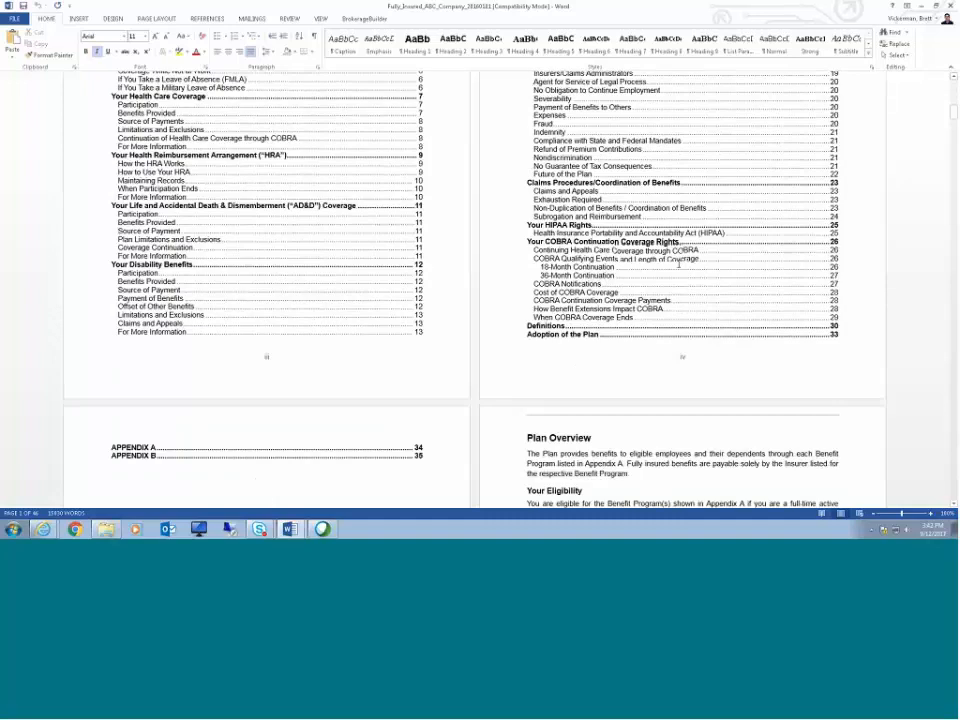
scroll(680, 265, down, 5)
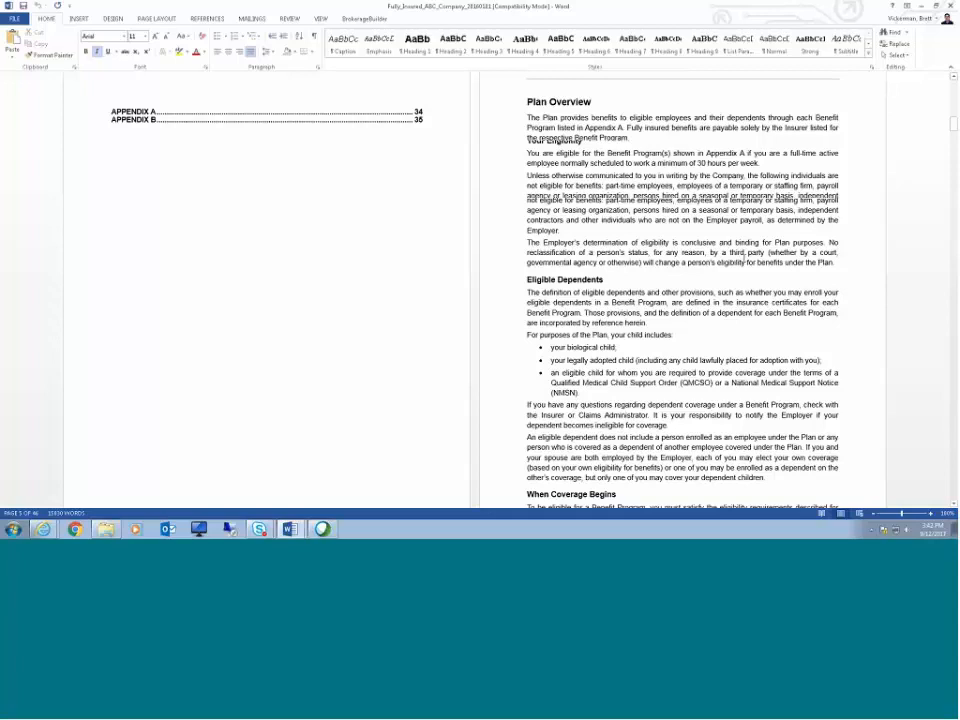
scroll(745, 256, down, 10)
scroll(746, 254, down, 7)
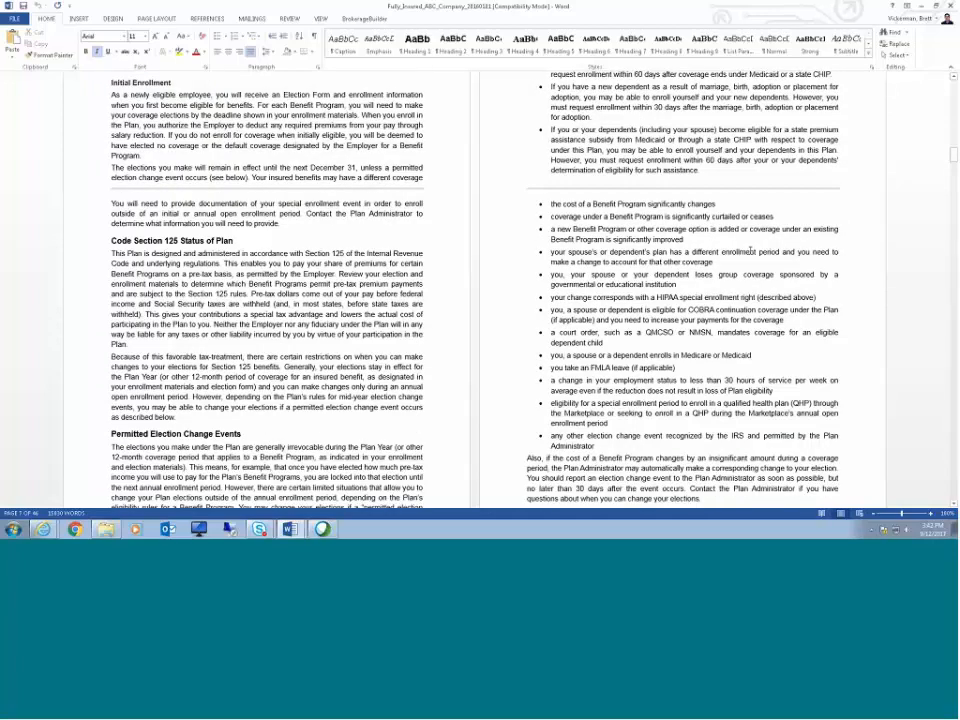
scroll(750, 252, down, 3)
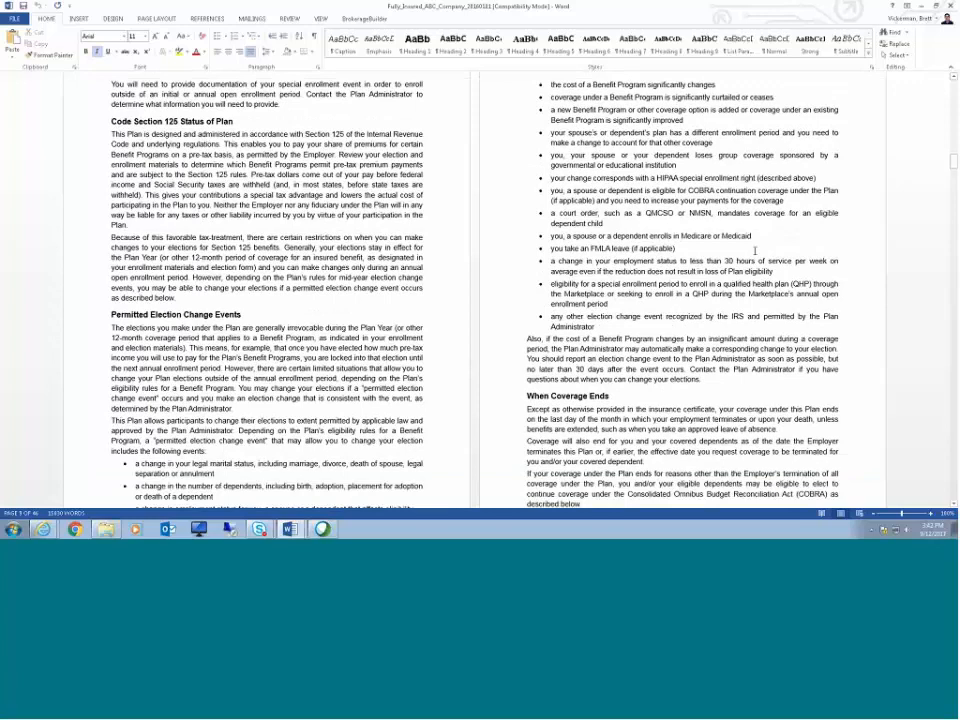
scroll(756, 253, down, 3)
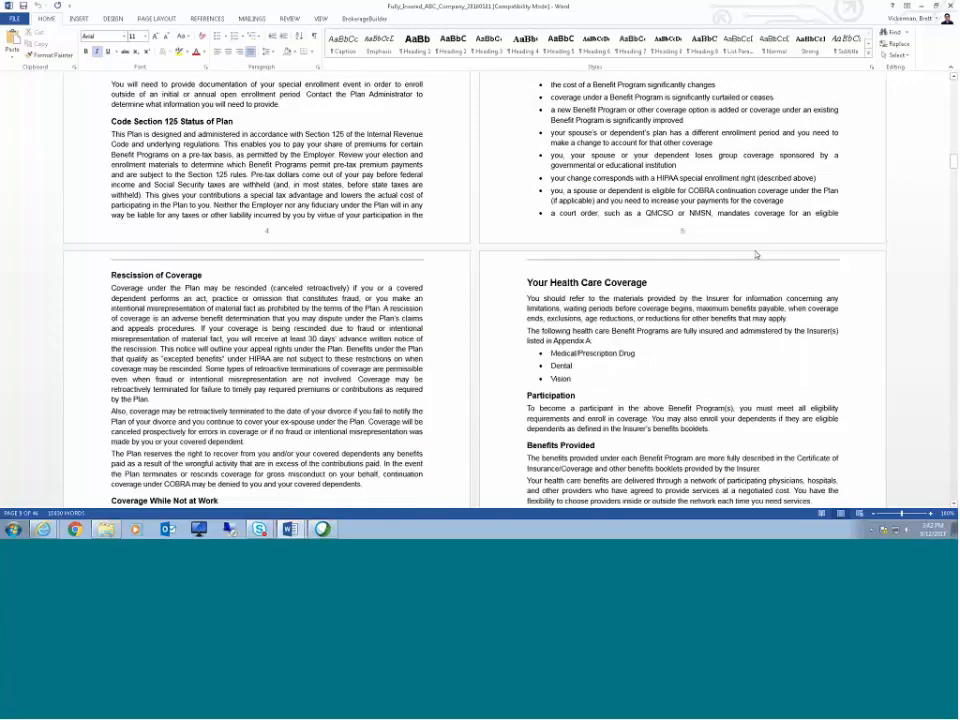
scroll(756, 254, down, 5)
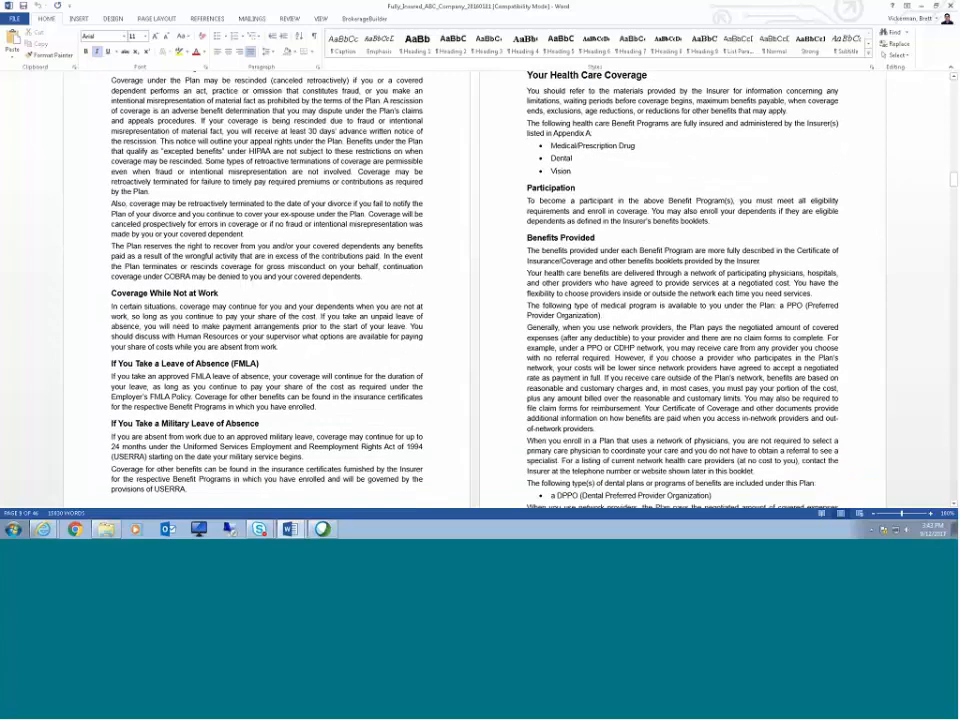
scroll(663, 355, down, 10)
scroll(663, 355, down, 3)
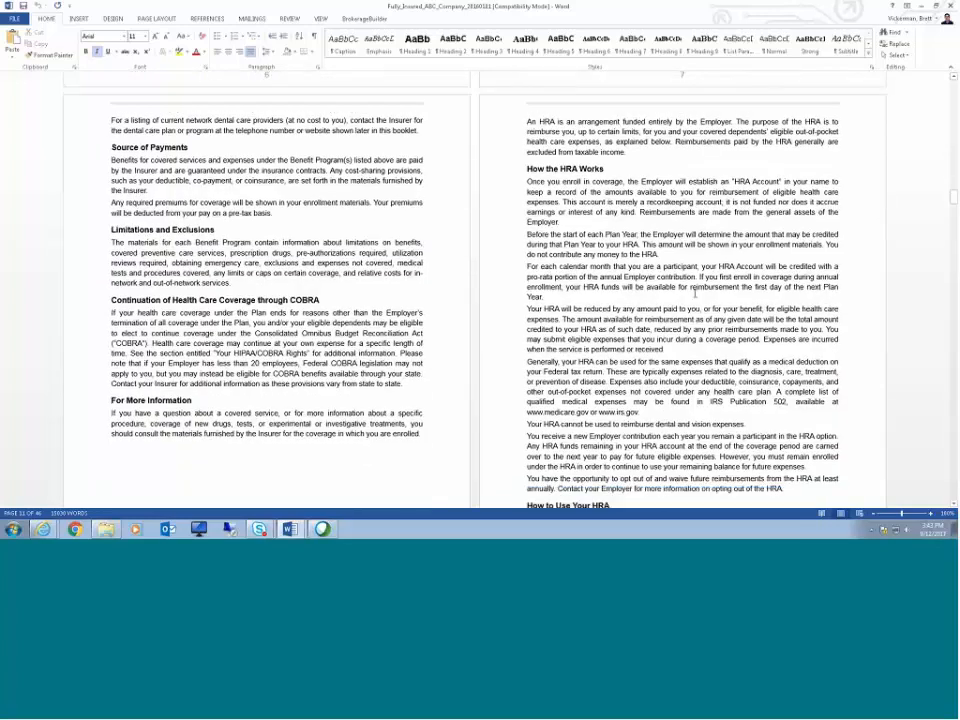
scroll(695, 293, down, 12)
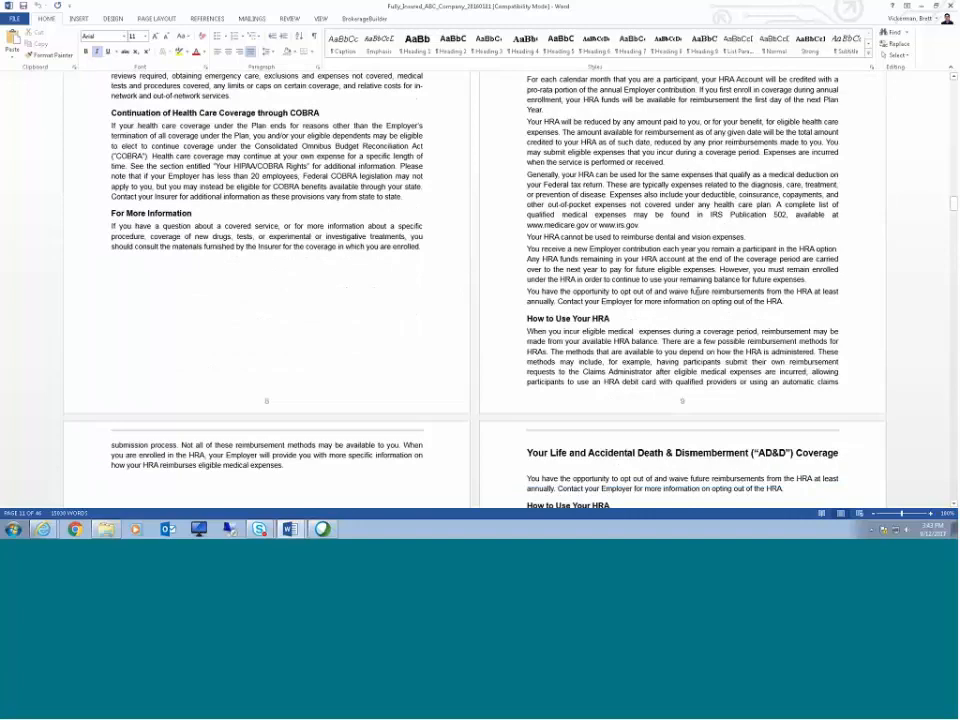
scroll(750, 194, down, 15)
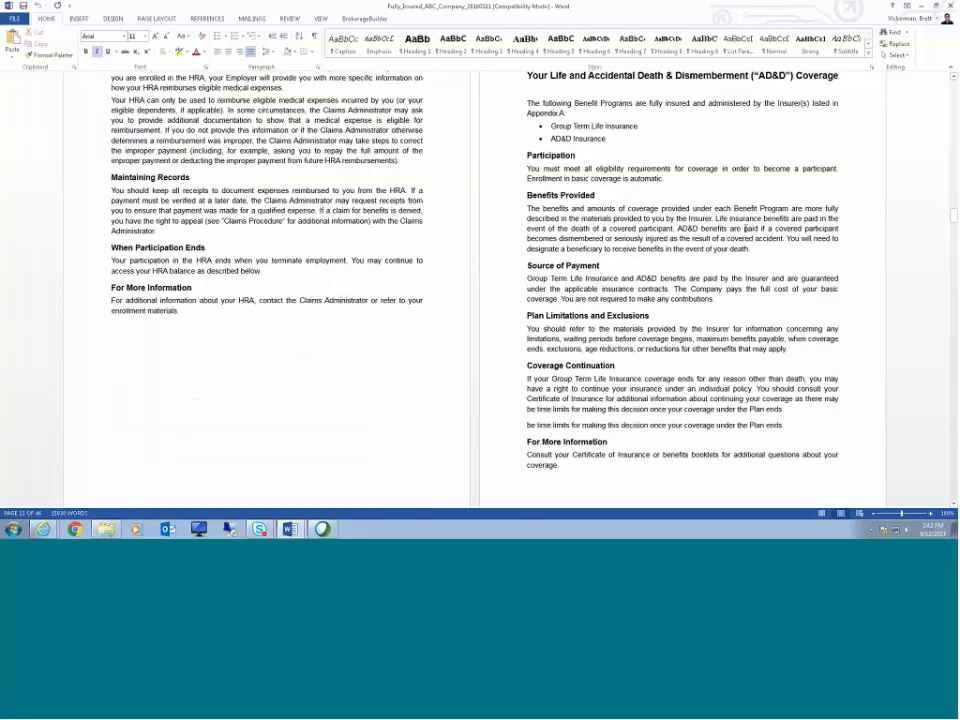
scroll(745, 229, down, 5)
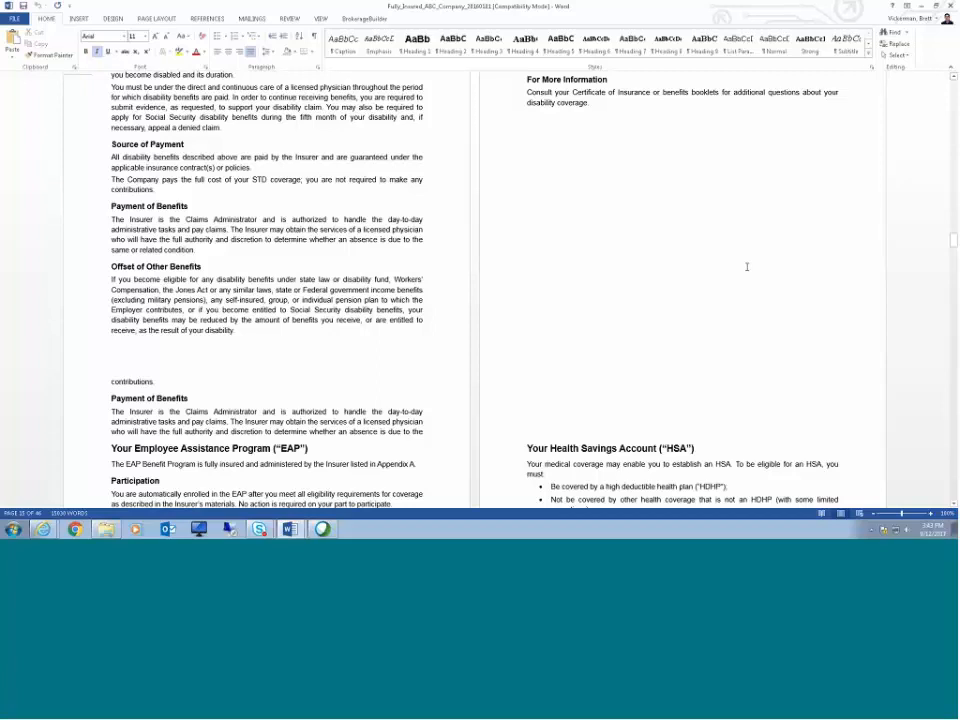
scroll(746, 267, down, 5)
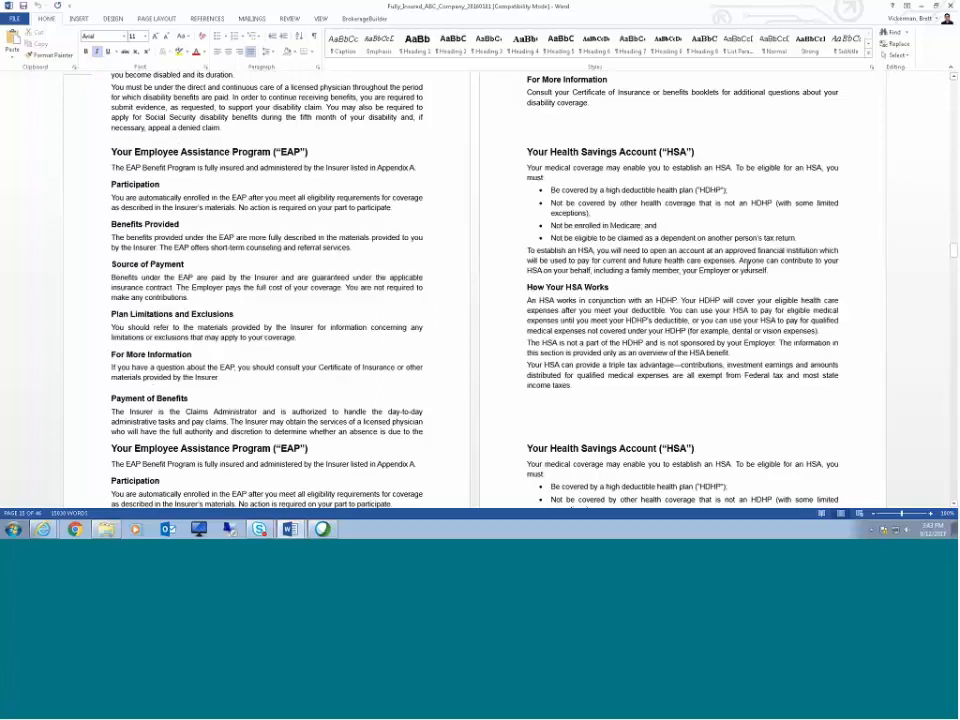
scroll(745, 265, down, 15)
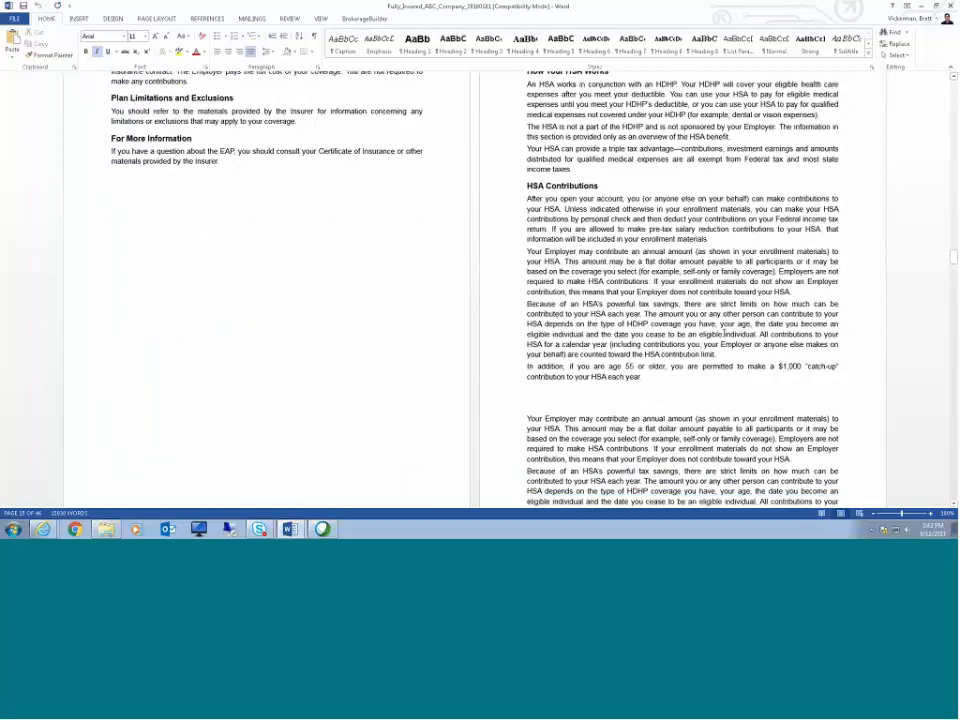
Step: Review the generated SPD's HSA, administrative information, claims and HIPAA sections
scroll(724, 330, down, 5)
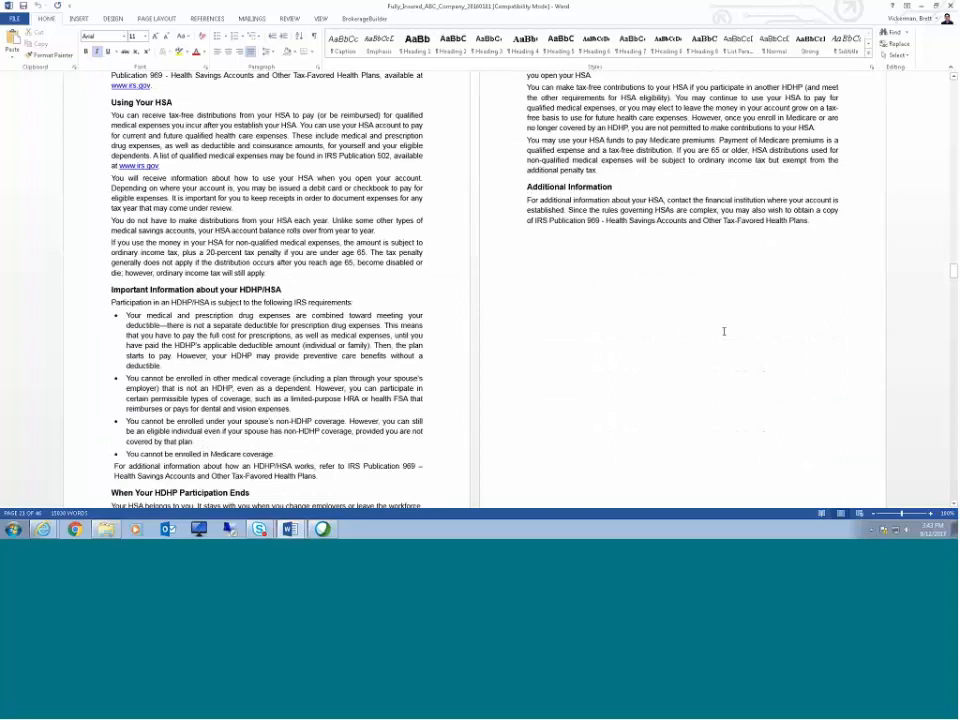
scroll(724, 331, down, 8)
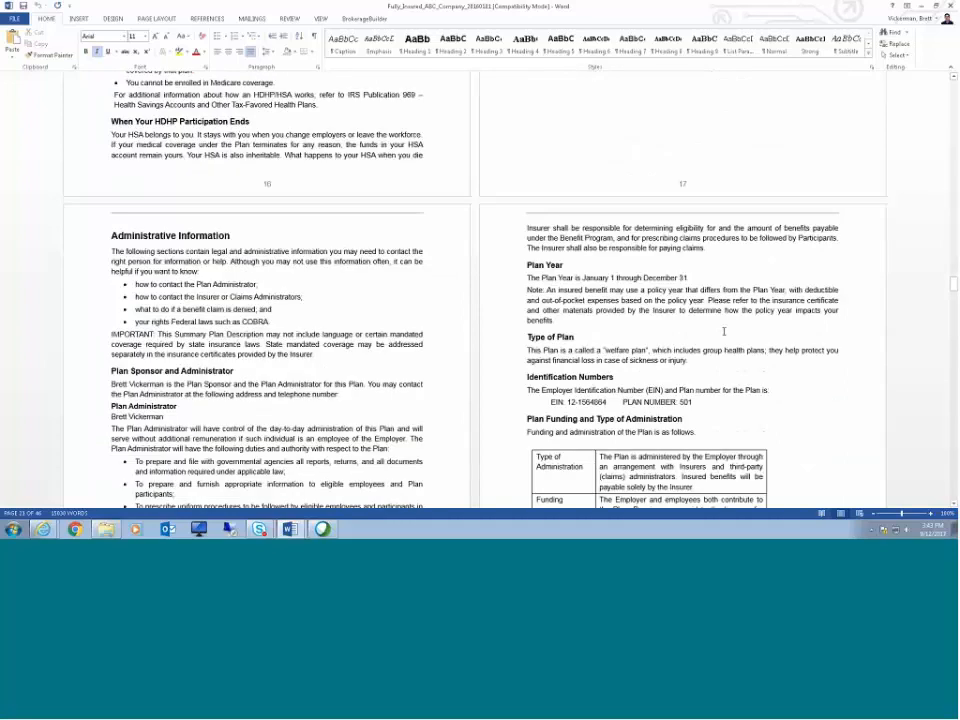
scroll(724, 331, down, 3)
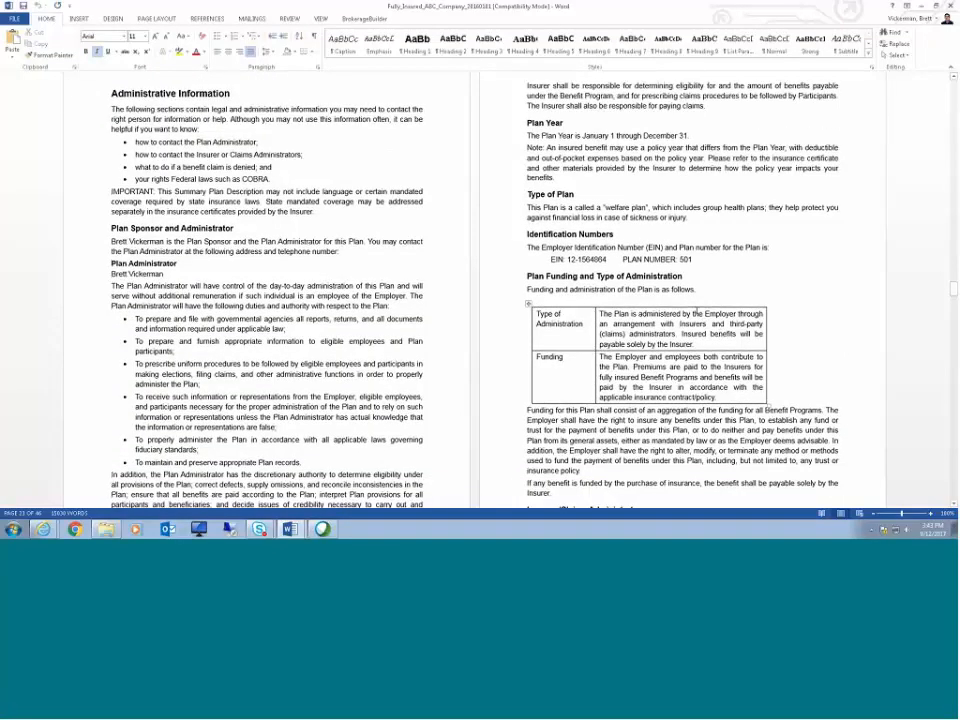
drag(165, 274, 107, 274)
click(439, 301)
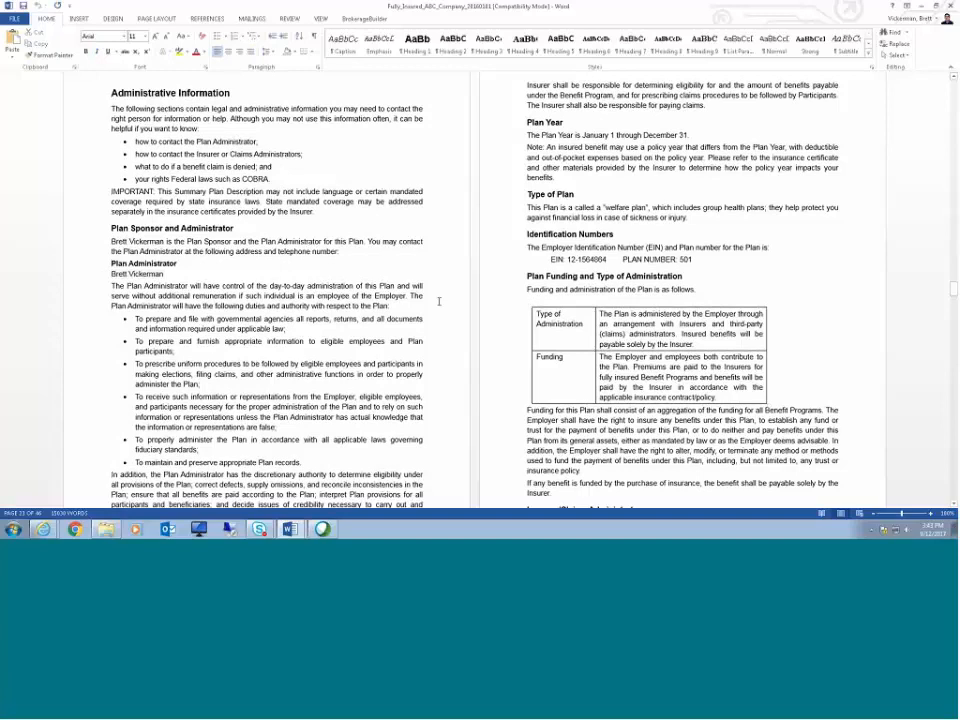
scroll(439, 301, down, 1)
scroll(439, 300, down, 6)
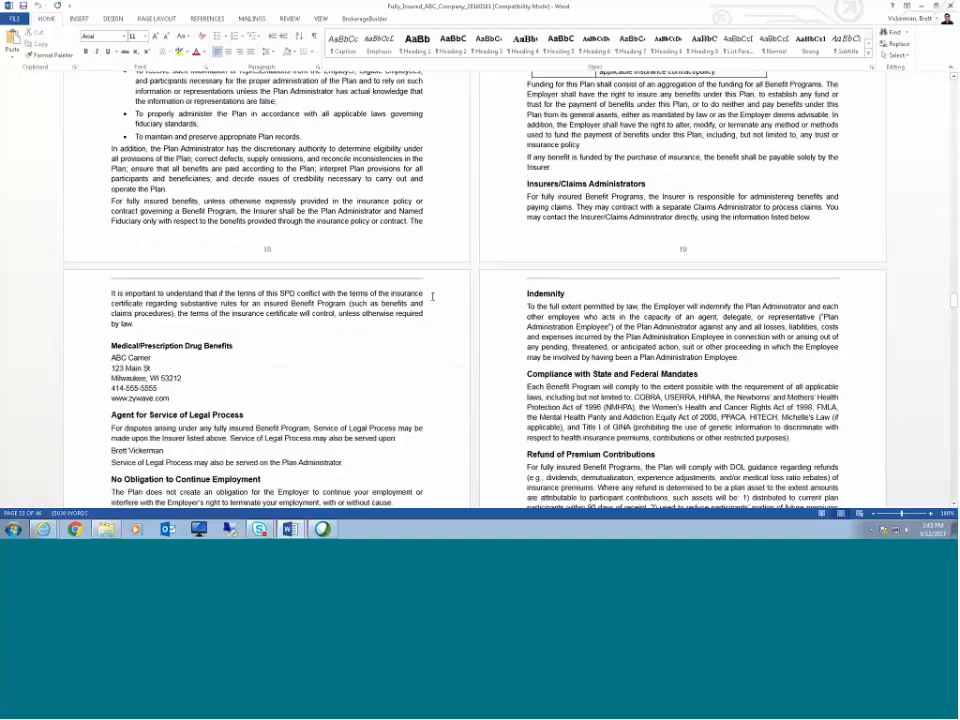
scroll(432, 296, down, 4)
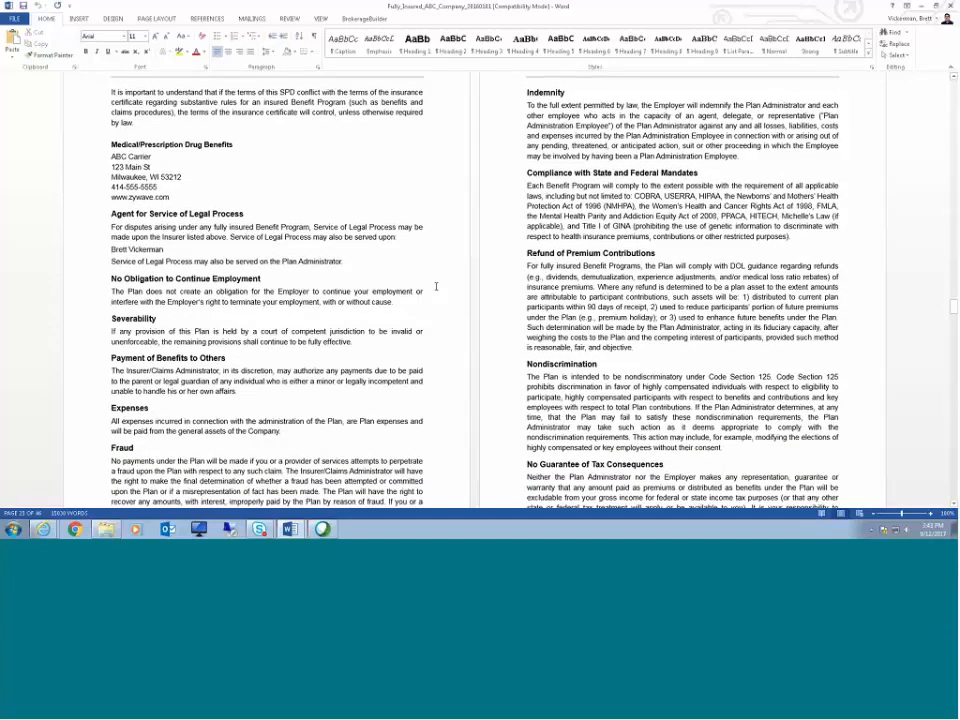
scroll(448, 288, down, 5)
scroll(459, 289, down, 5)
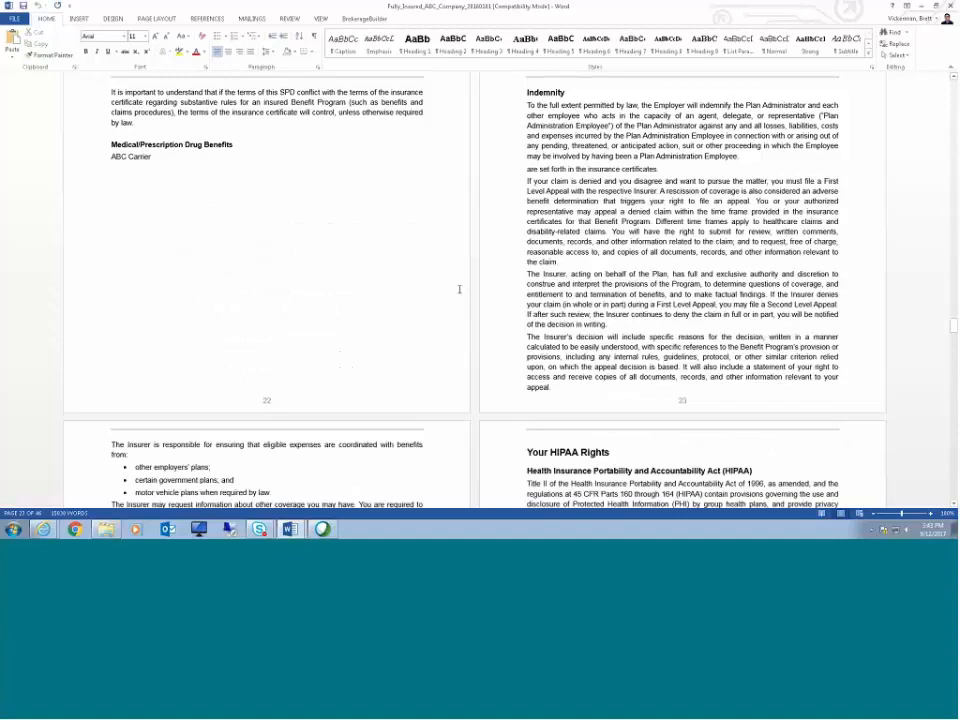
scroll(608, 291, down, 1)
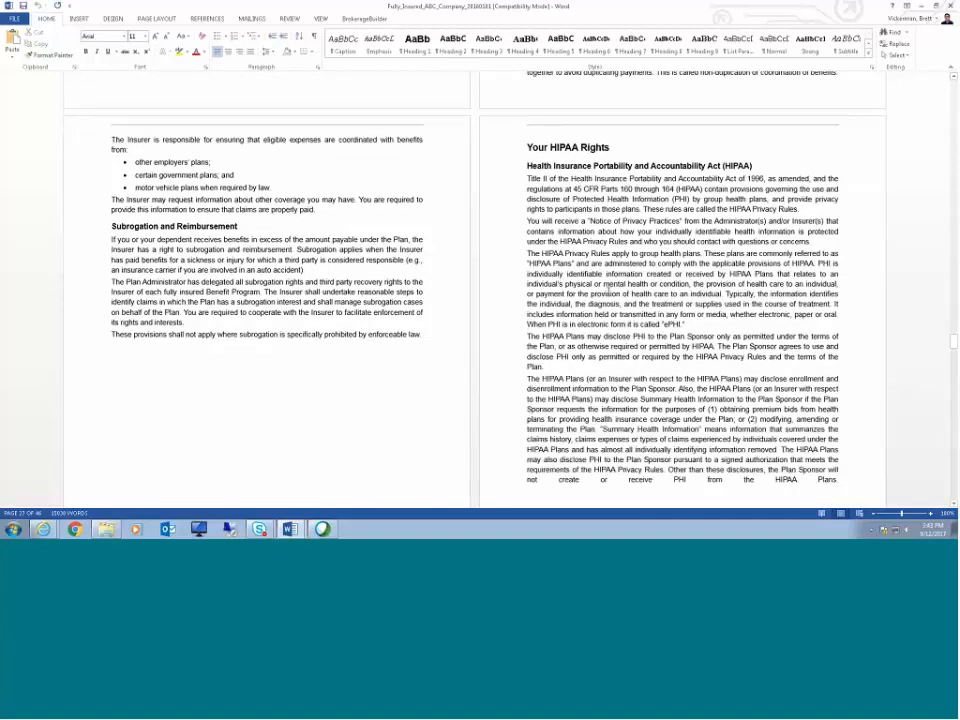
Step: Review the SPD's COBRA, definitions, plan adoption and Appendix A and B pages
scroll(607, 291, down, 5)
scroll(623, 290, down, 10)
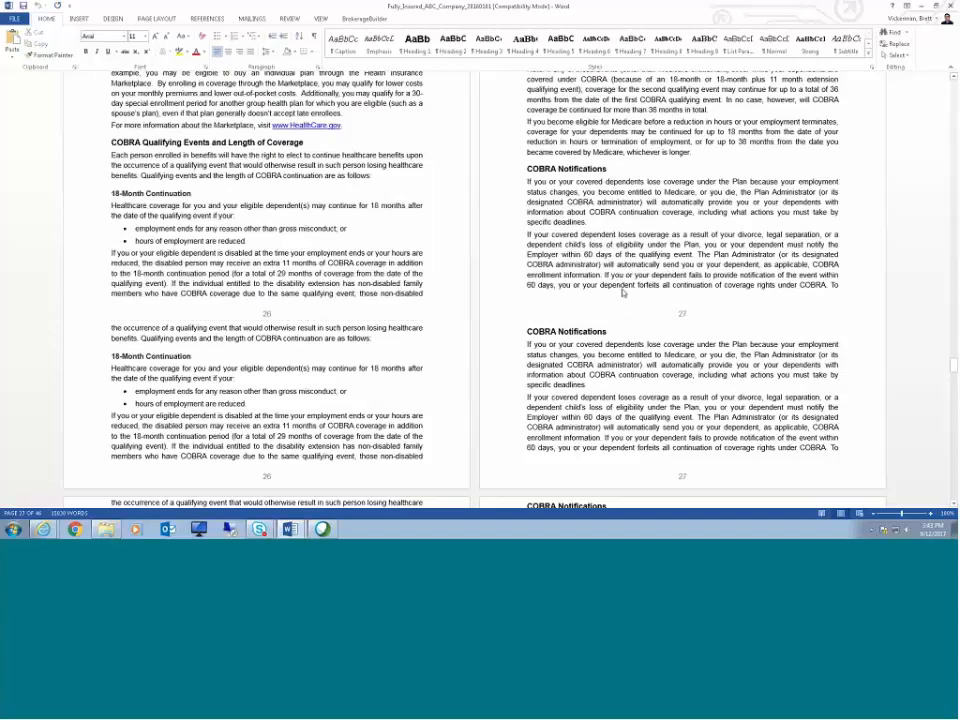
scroll(621, 285, down, 6)
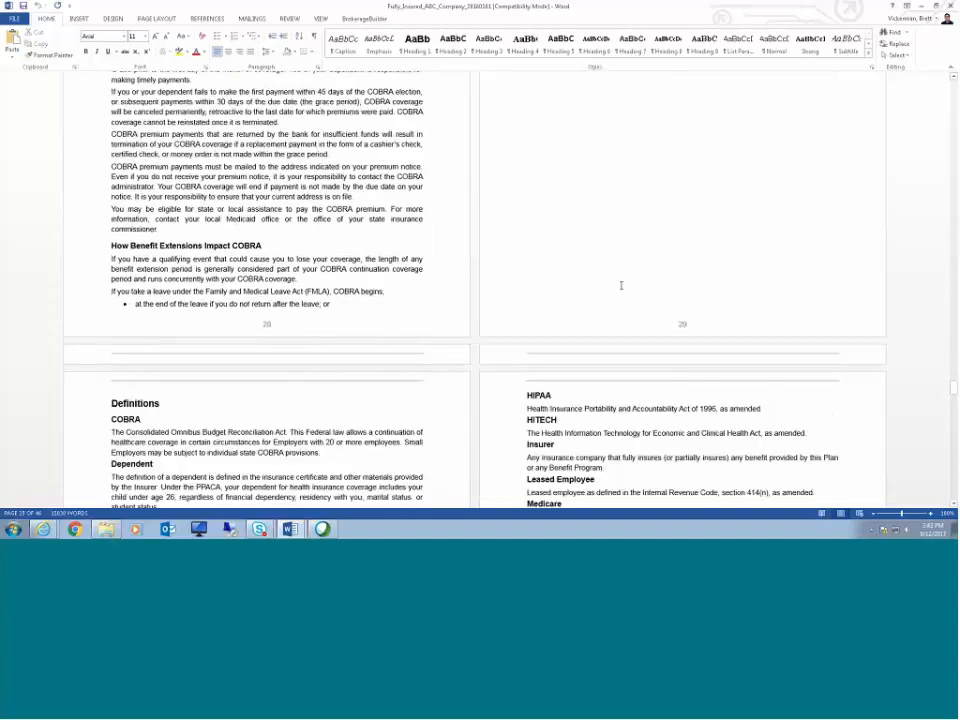
scroll(621, 285, down, 6)
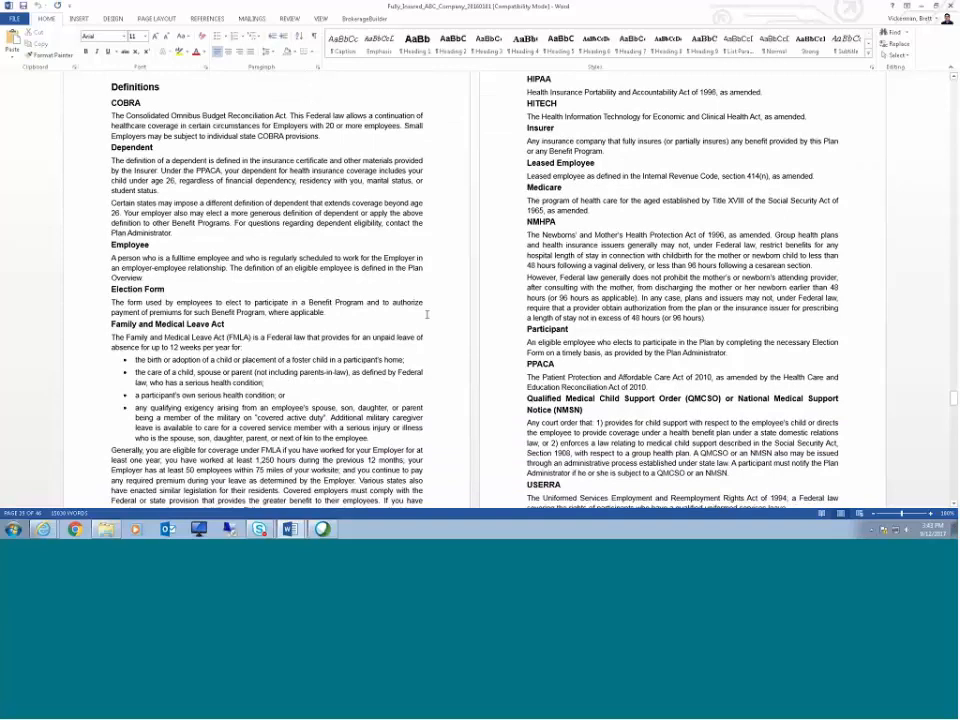
scroll(604, 310, down, 1)
scroll(604, 310, down, 12)
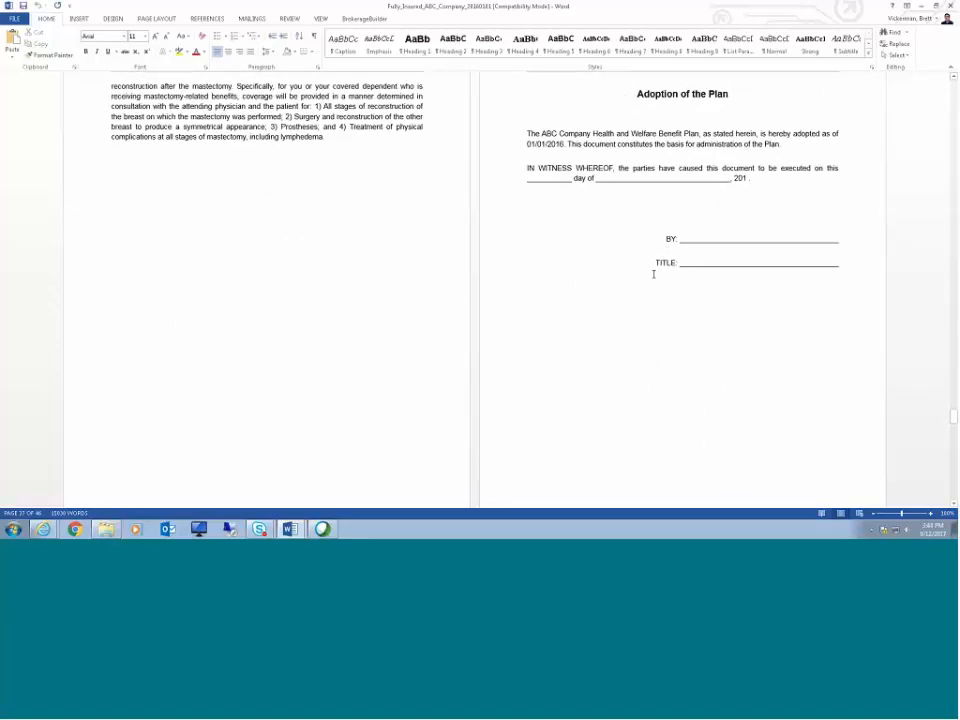
scroll(653, 274, down, 5)
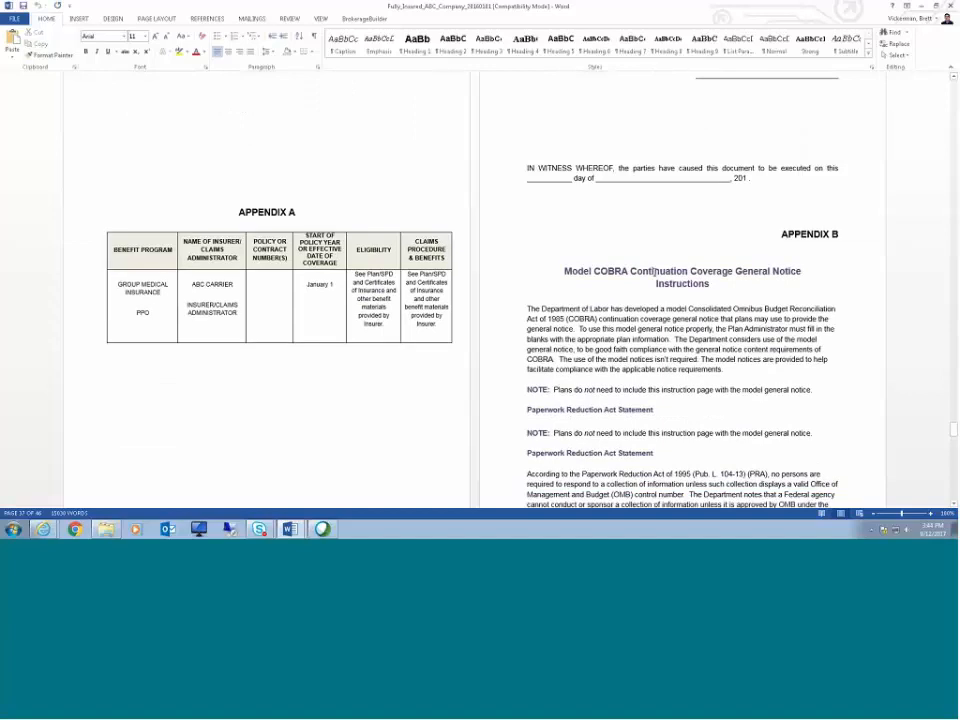
scroll(653, 272, up, 2)
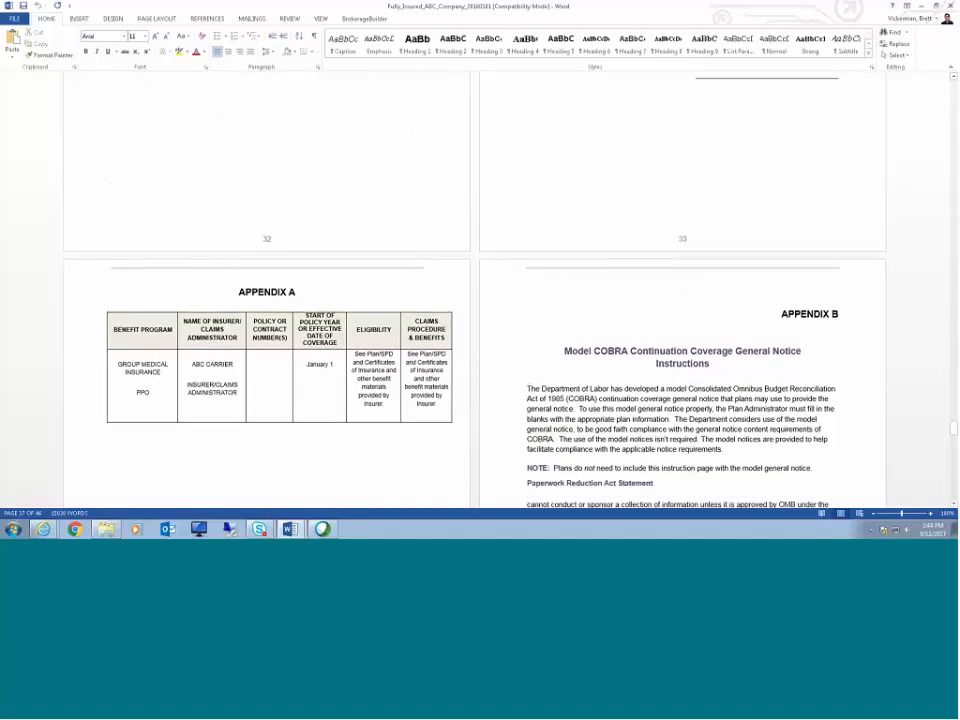
scroll(683, 244, down, 3)
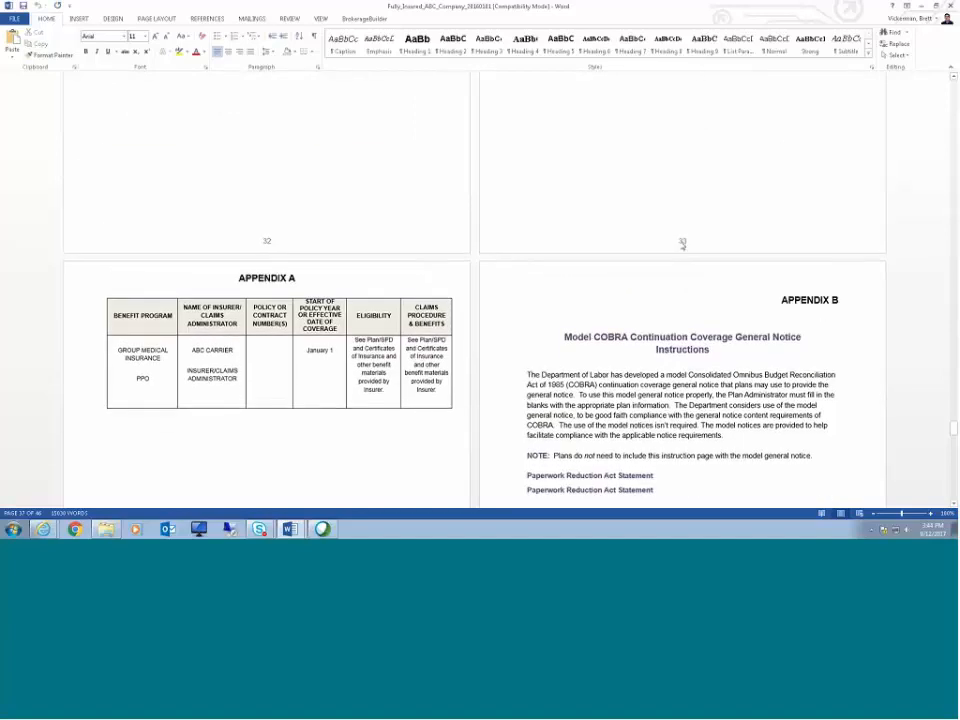
scroll(681, 241, down, 2)
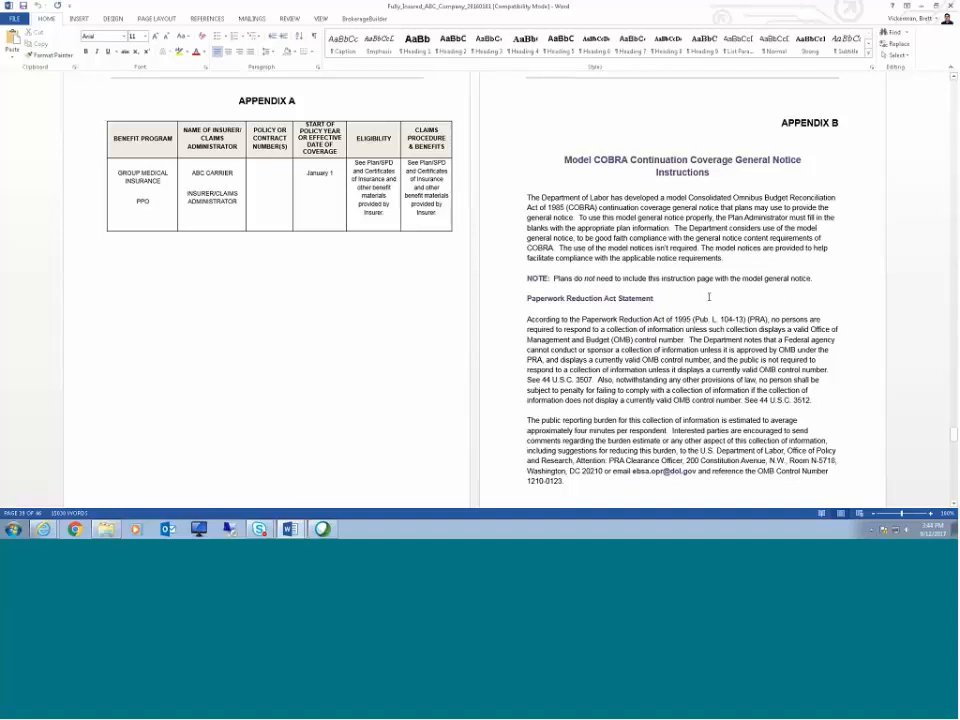
scroll(709, 297, down, 1)
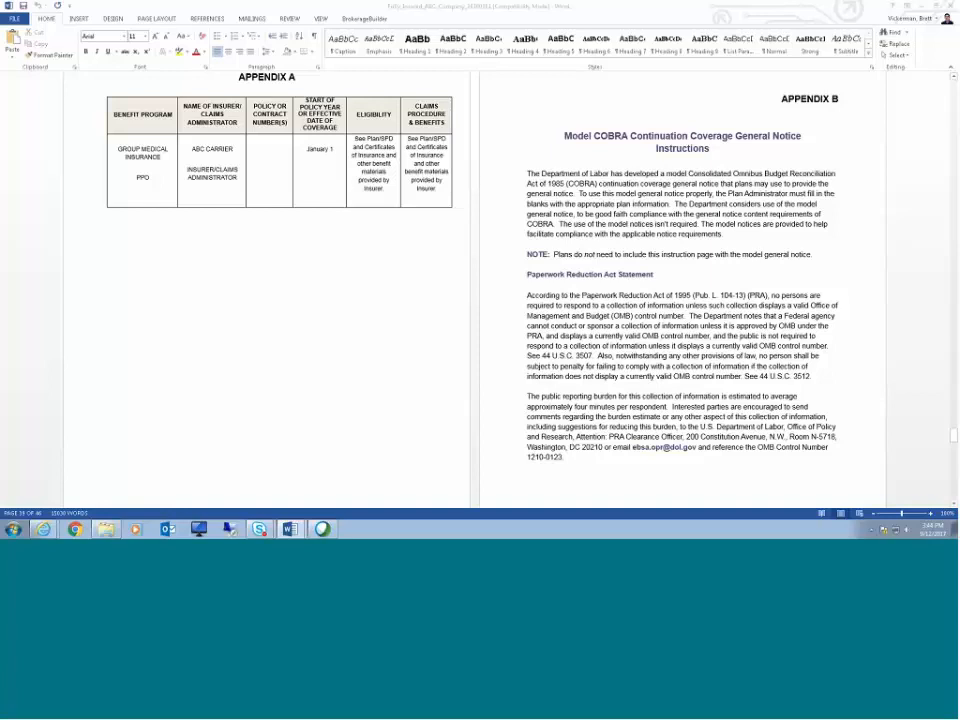
Step: Return to Plan Doc Builder, close the generation dialog, and open the ABC Company SPI in SPI Management to view its documents
click(922, 6)
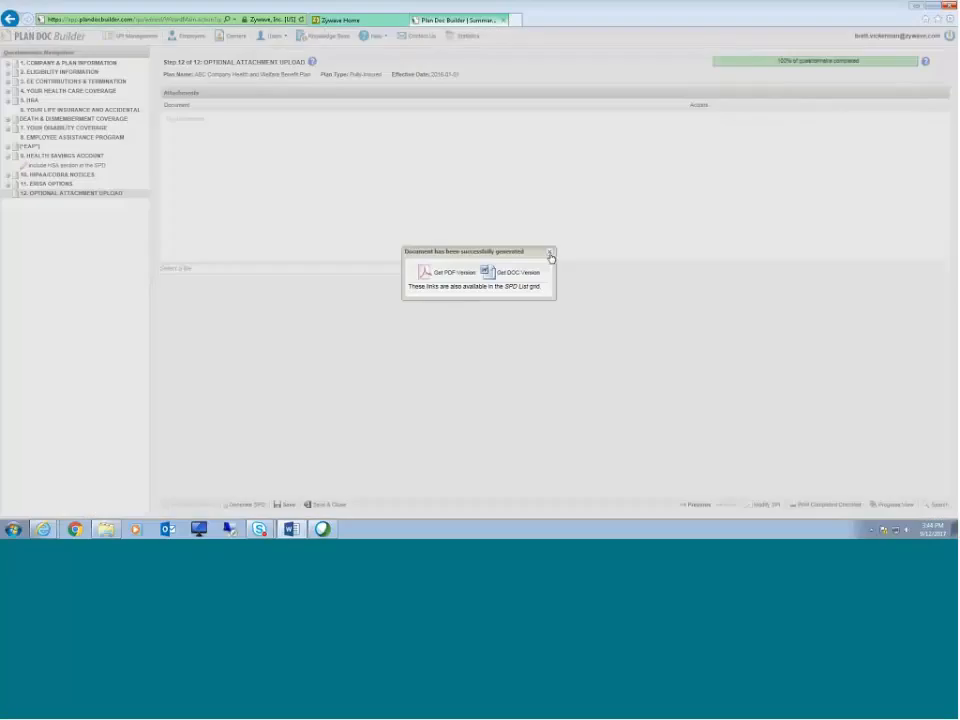
click(548, 254)
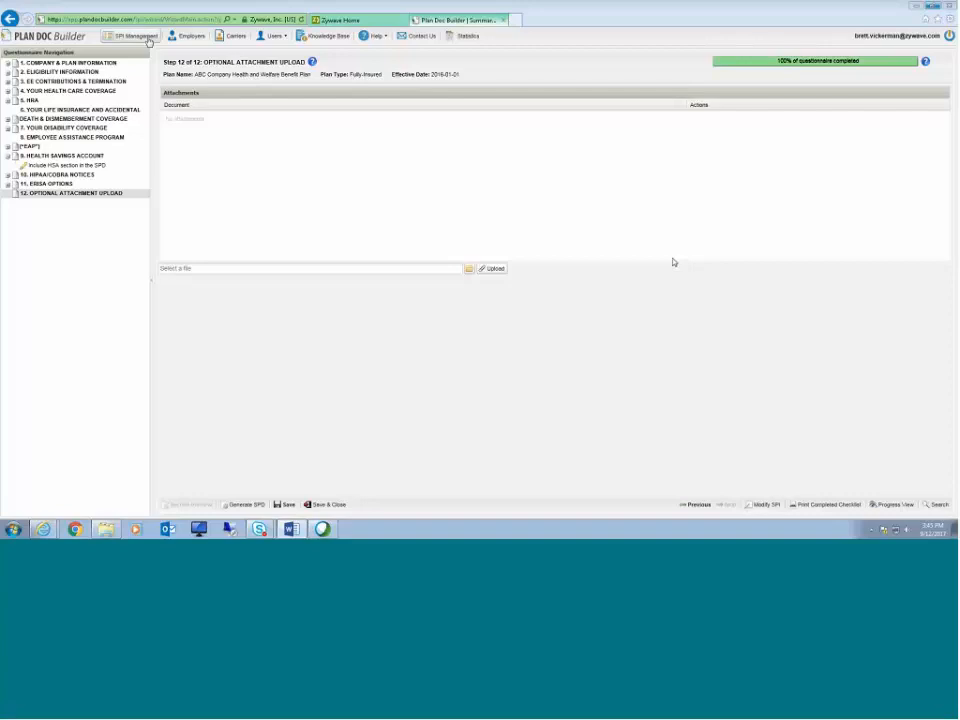
click(148, 38)
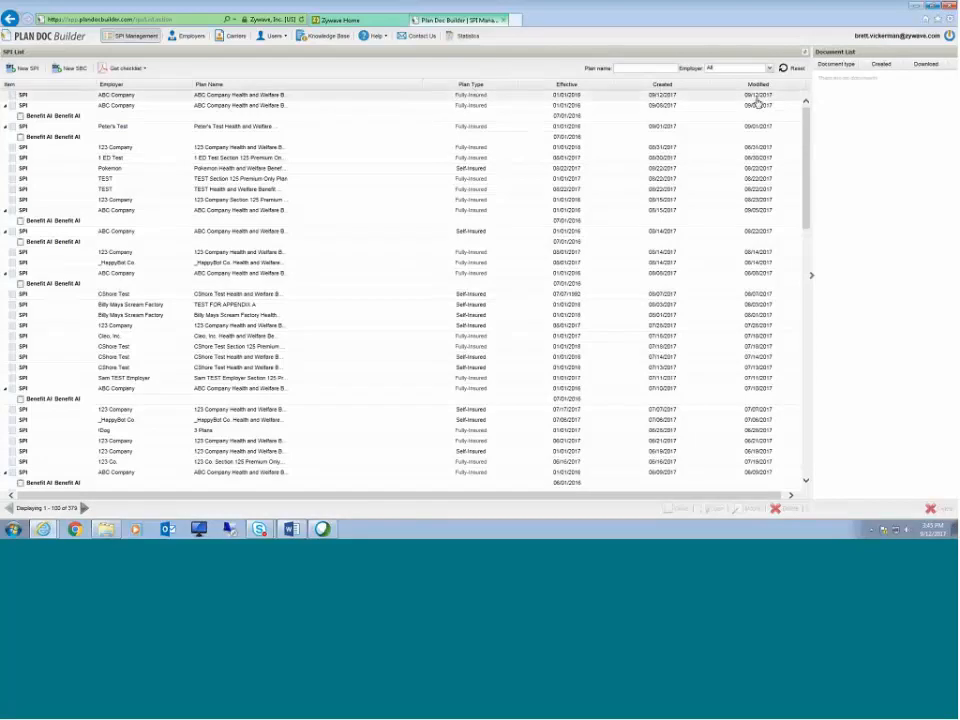
click(156, 101)
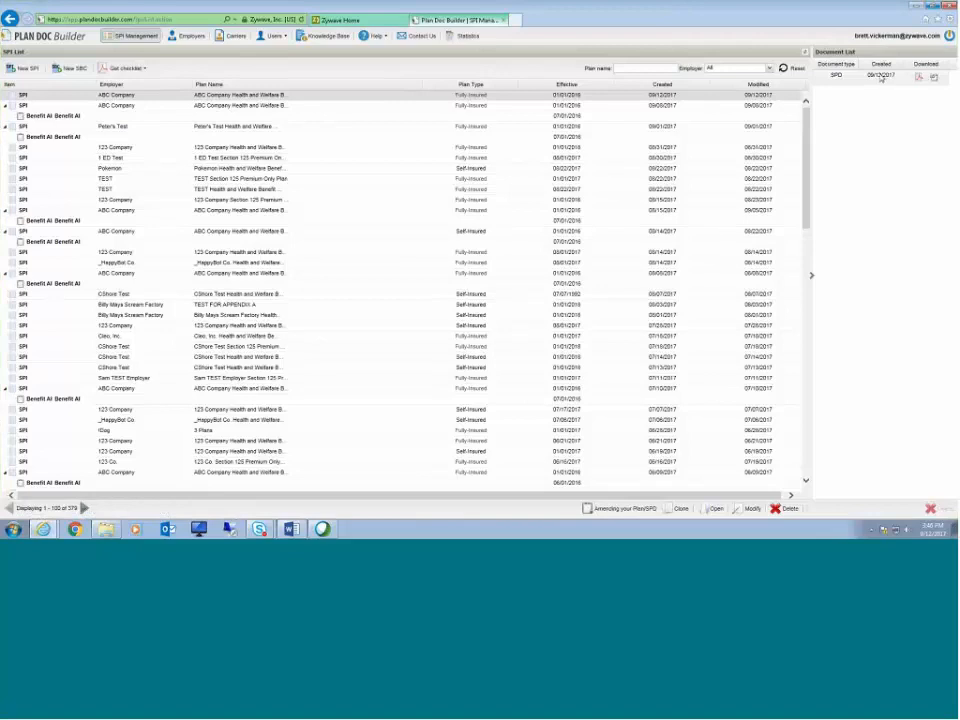
Step: Browse other plans in the SPI list to view their generated documents
click(150, 347)
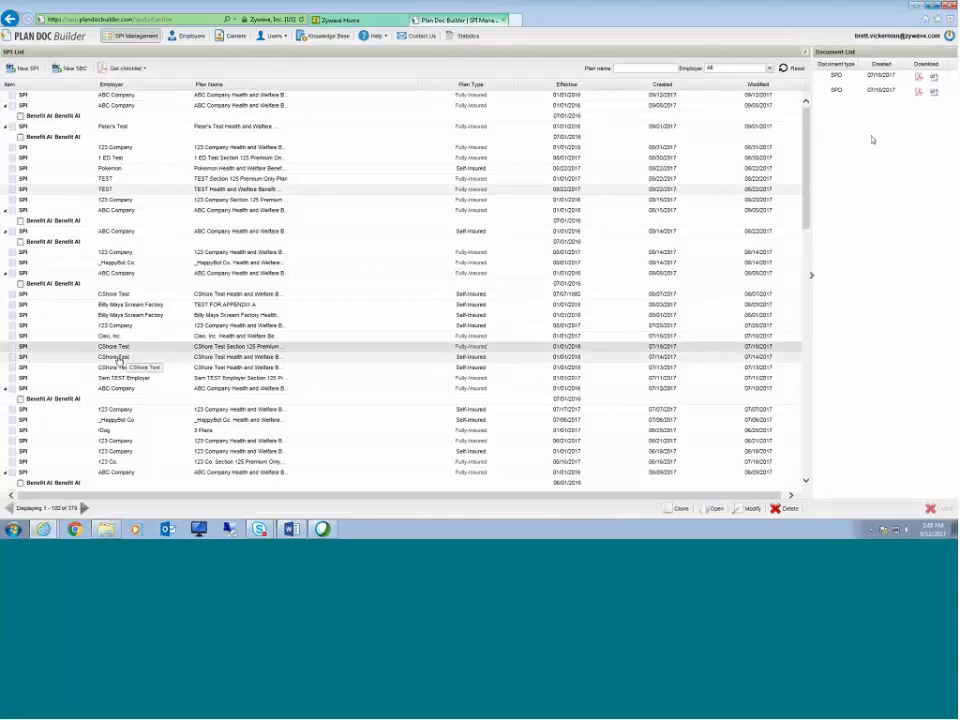
click(116, 357)
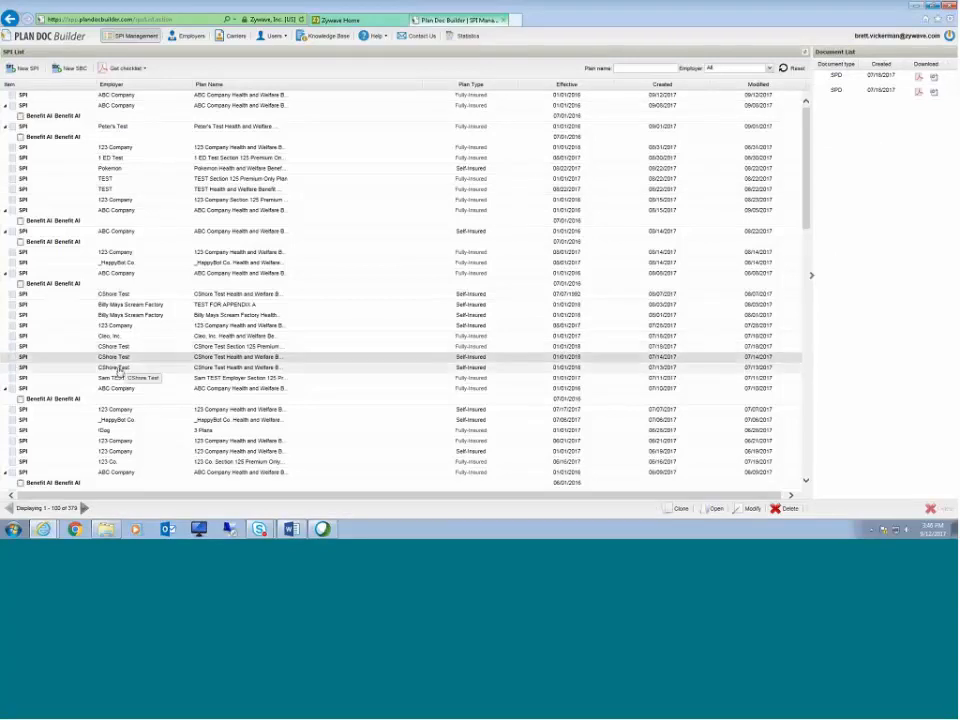
click(118, 368)
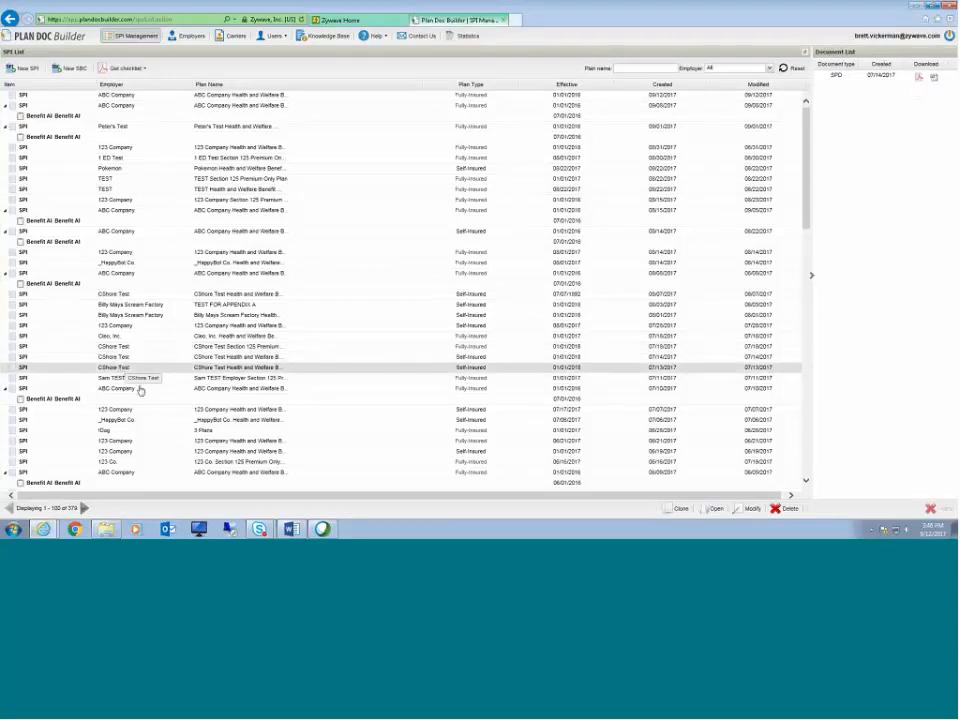
scroll(135, 422, down, 4)
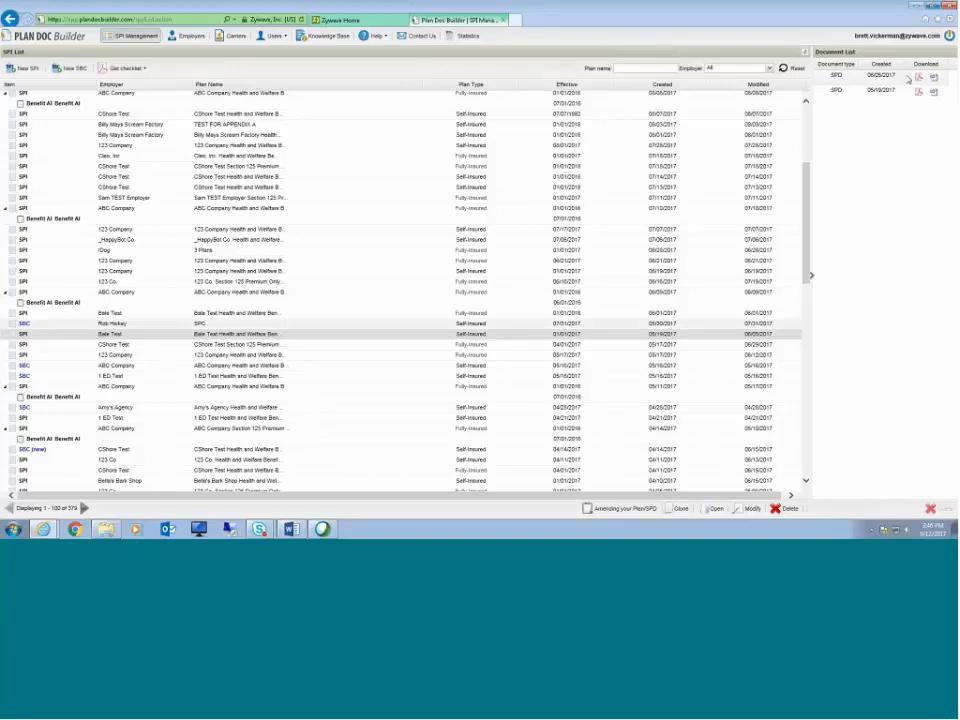
scroll(379, 294, up, 5)
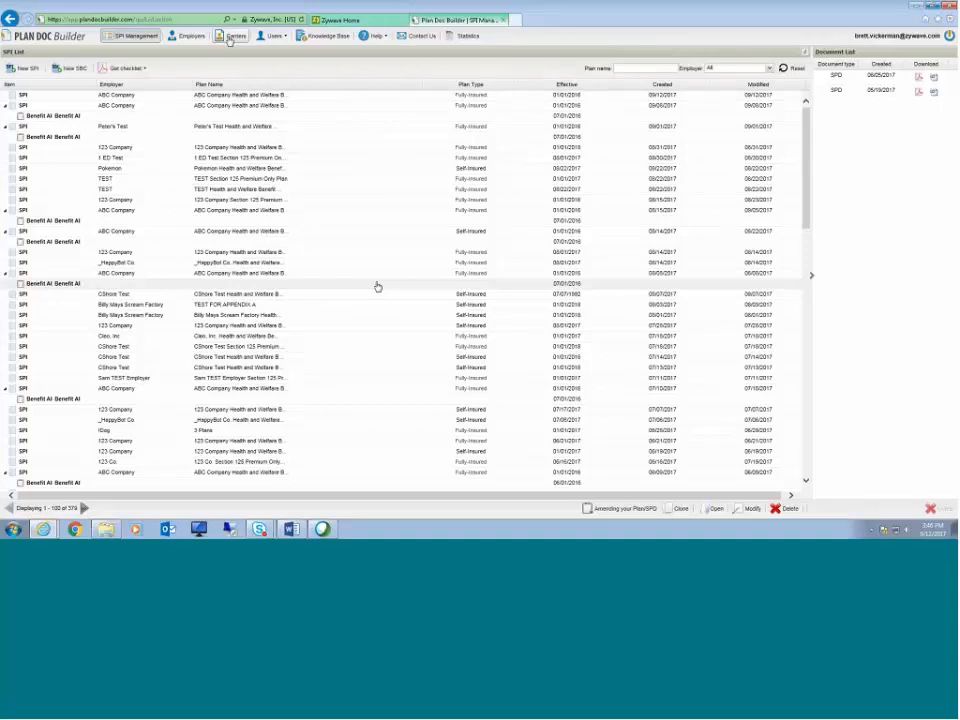
Step: Open My profile in the Users menu and save the profile editor
click(276, 37)
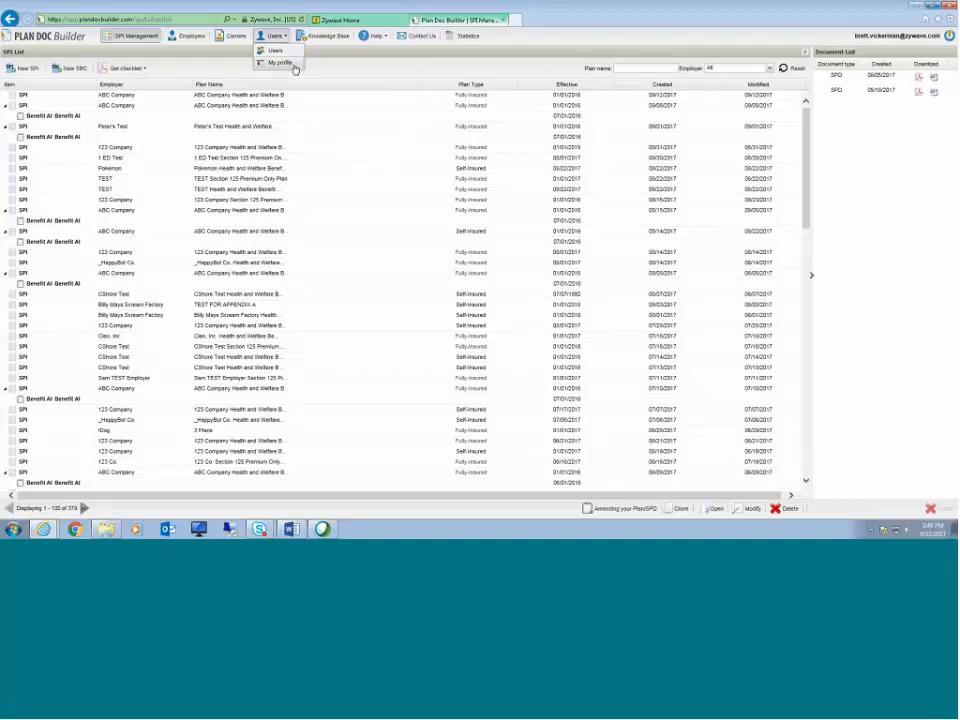
click(283, 63)
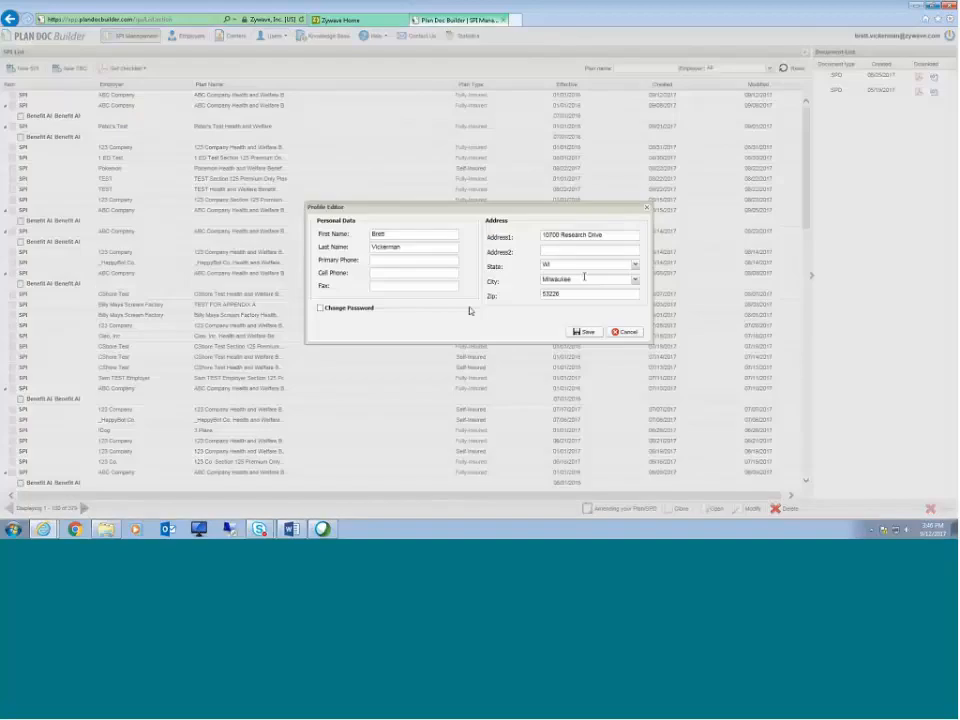
click(586, 331)
Step: Open the Users list and start adding a new user
click(280, 36)
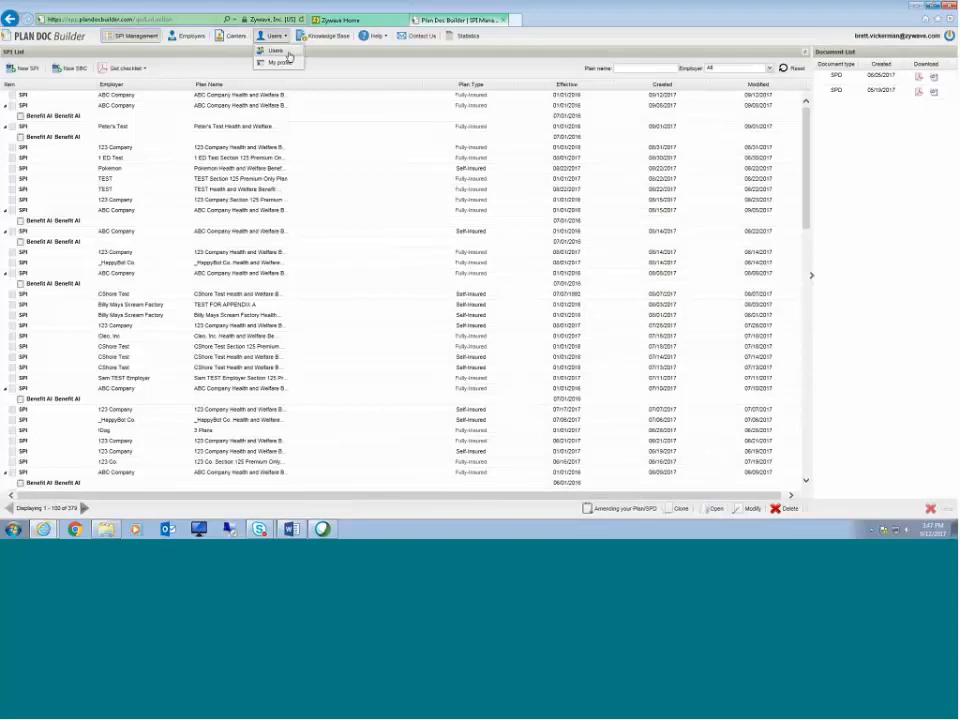
click(282, 51)
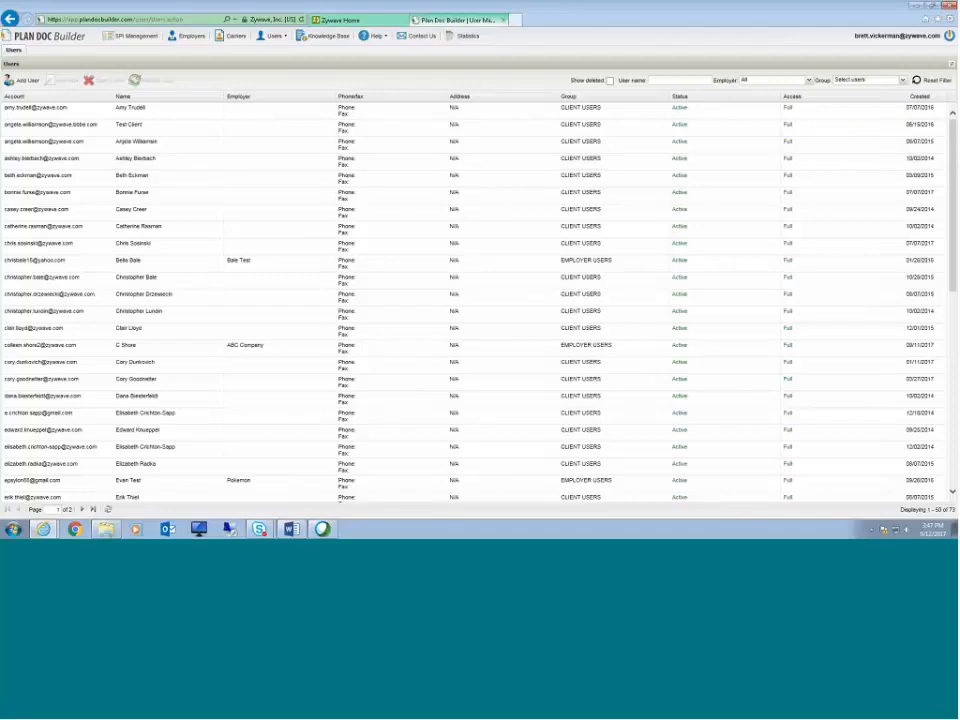
click(272, 35)
click(265, 54)
click(24, 79)
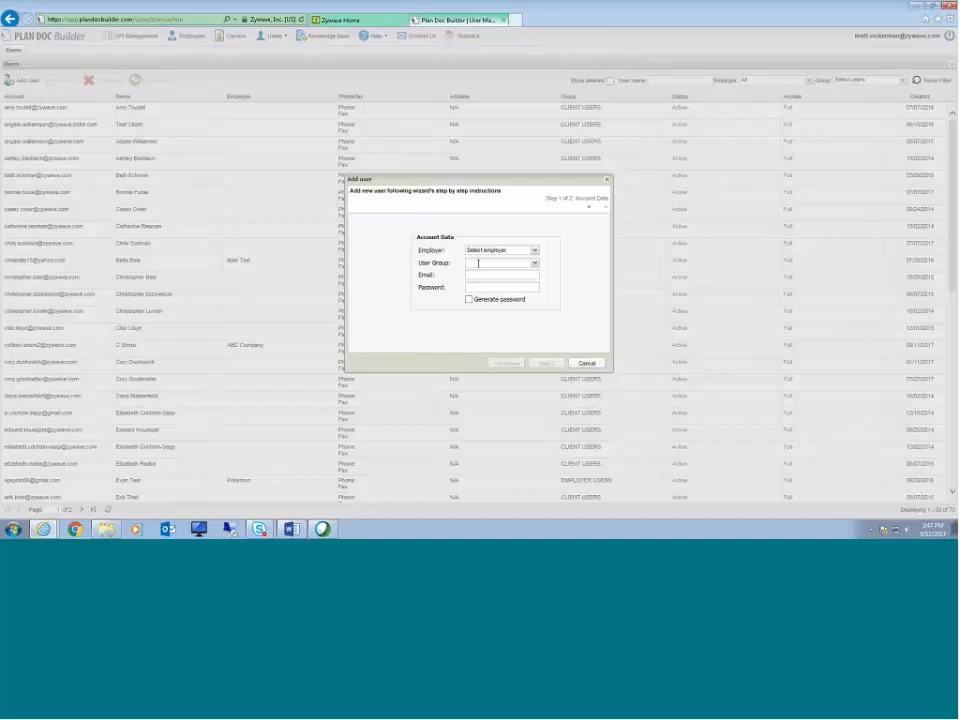
Step: Set the new user's user group to EMPLOYER USERS and employer to ABC Company
click(478, 263)
click(526, 264)
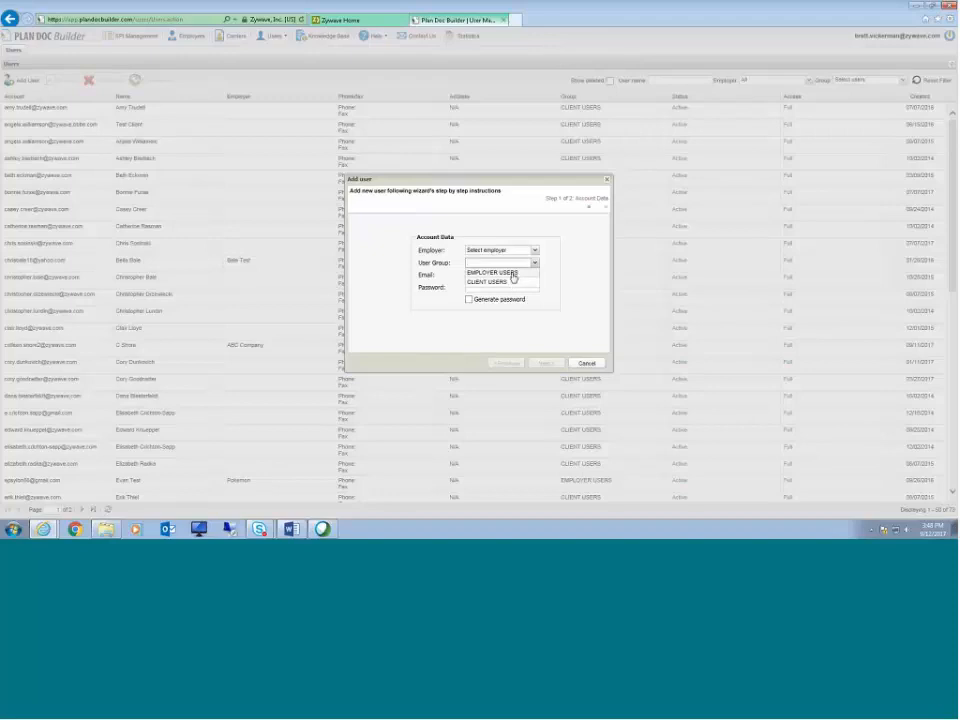
click(513, 273)
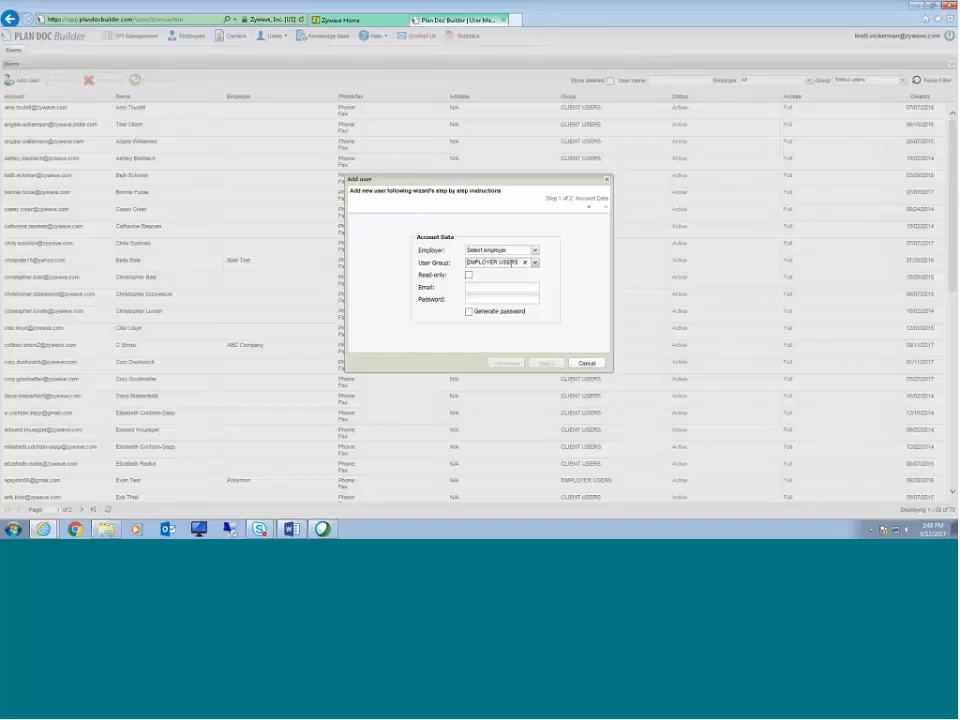
click(534, 251)
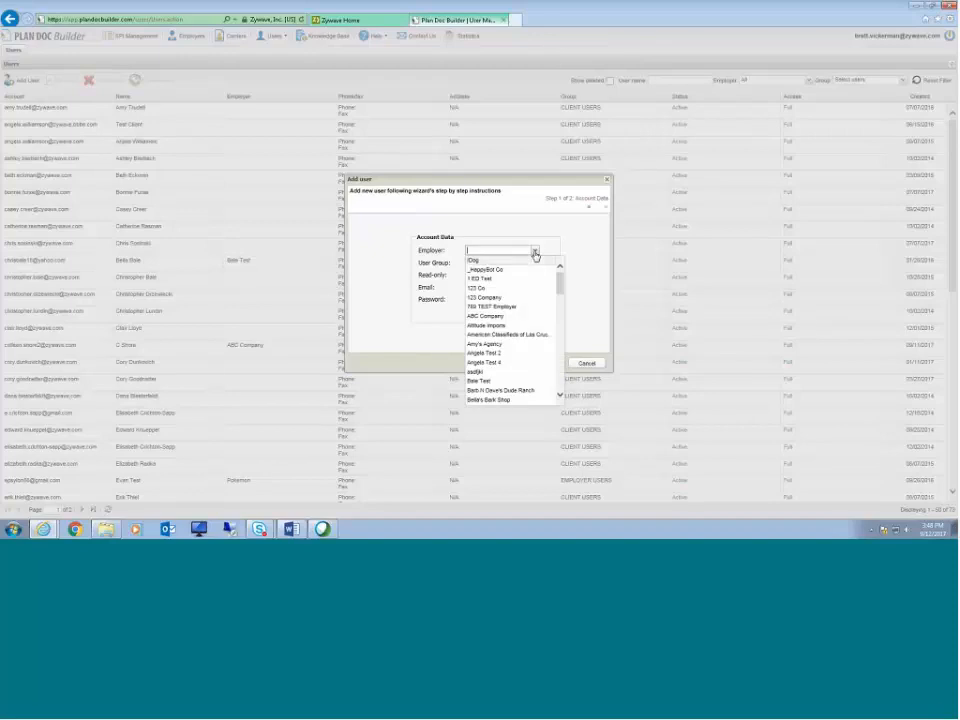
click(505, 316)
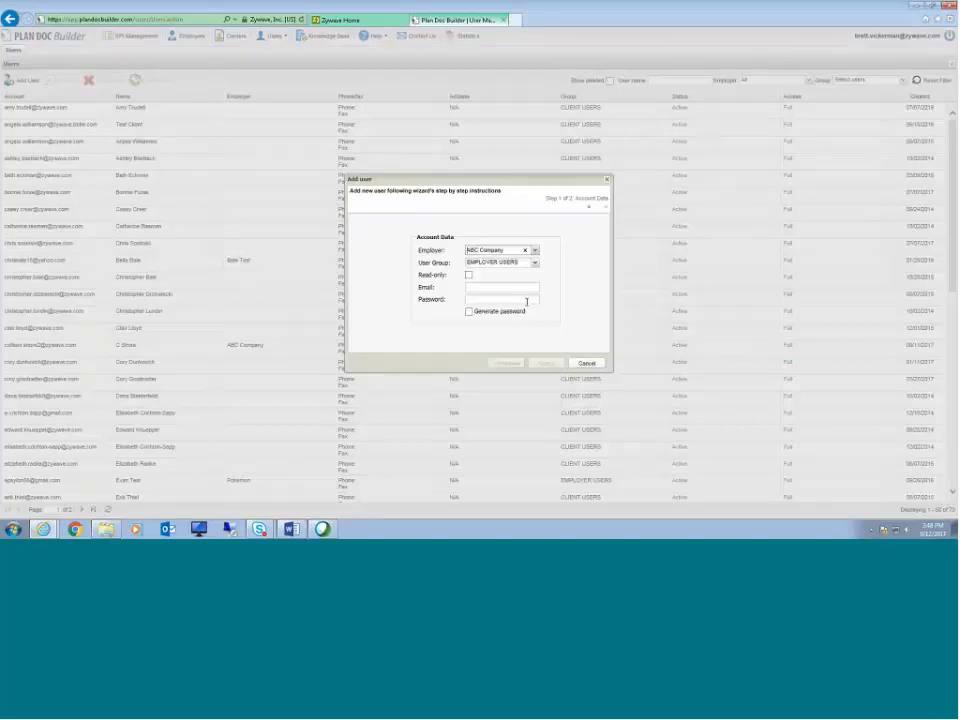
Step: Enter the new user's e-mail address in the account data
click(496, 287)
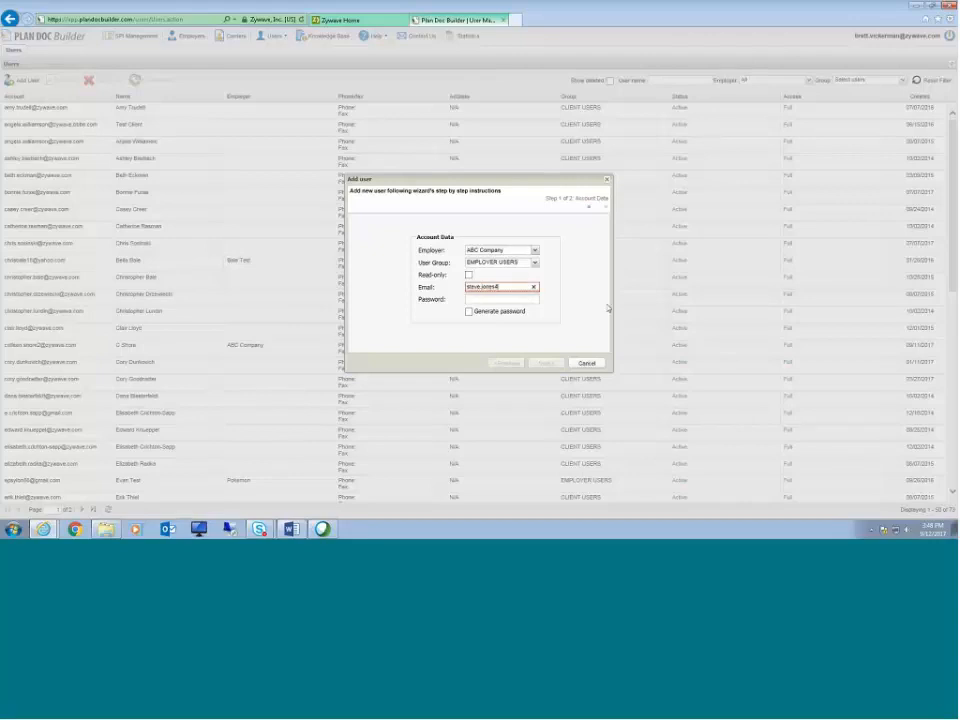
click(498, 288)
click(498, 300)
drag(417, 274, 431, 275)
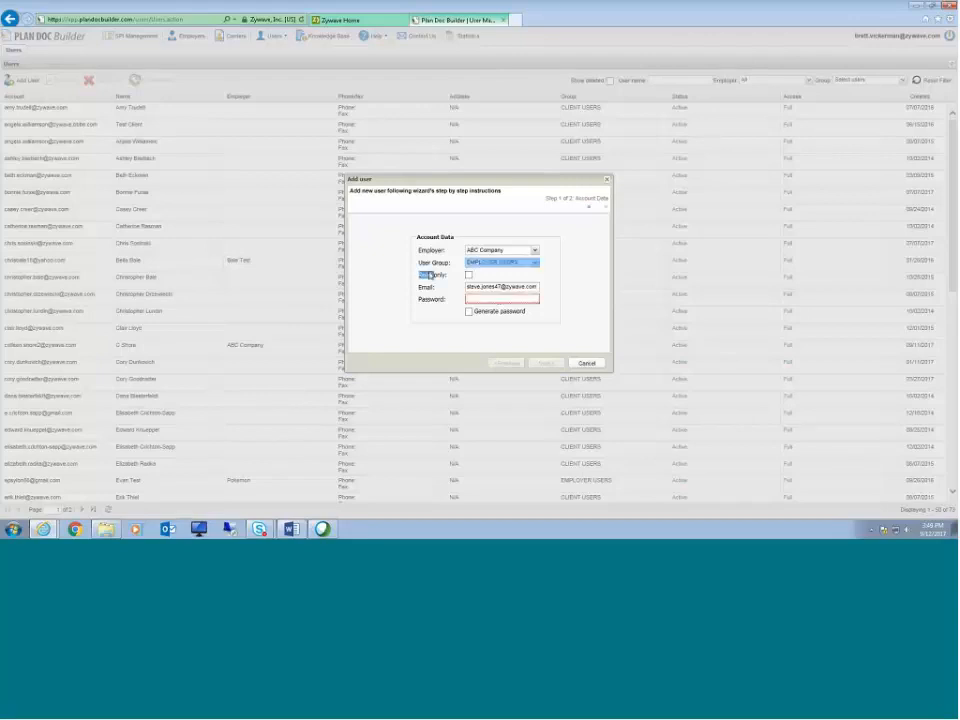
click(468, 274)
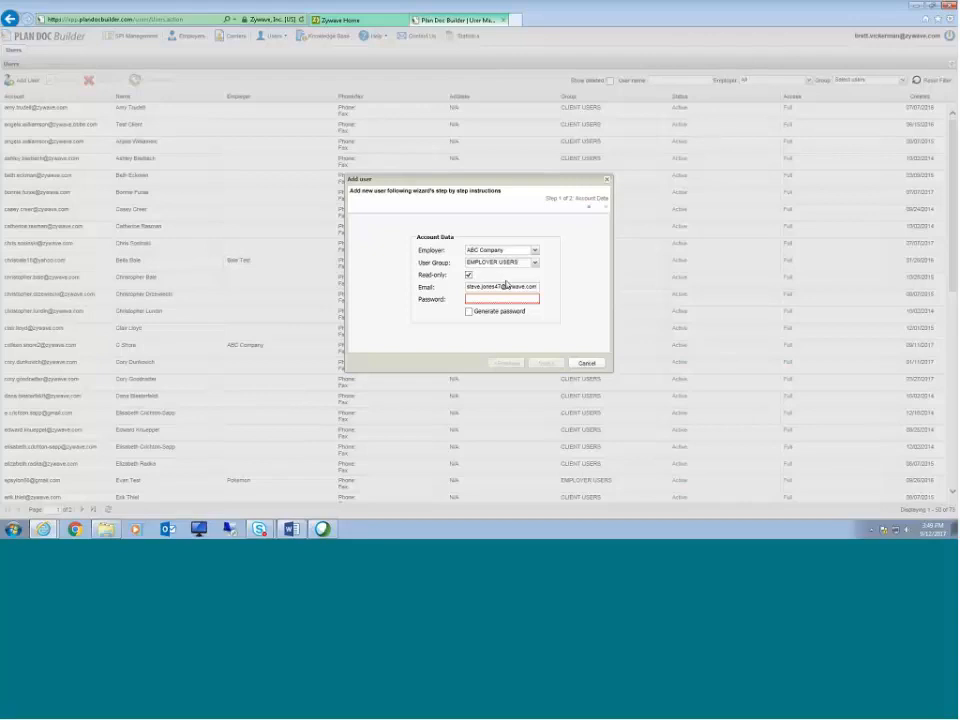
click(469, 275)
Step: Enter the account password and advance to the personal data page of the wizard
click(489, 299)
text(Password1)
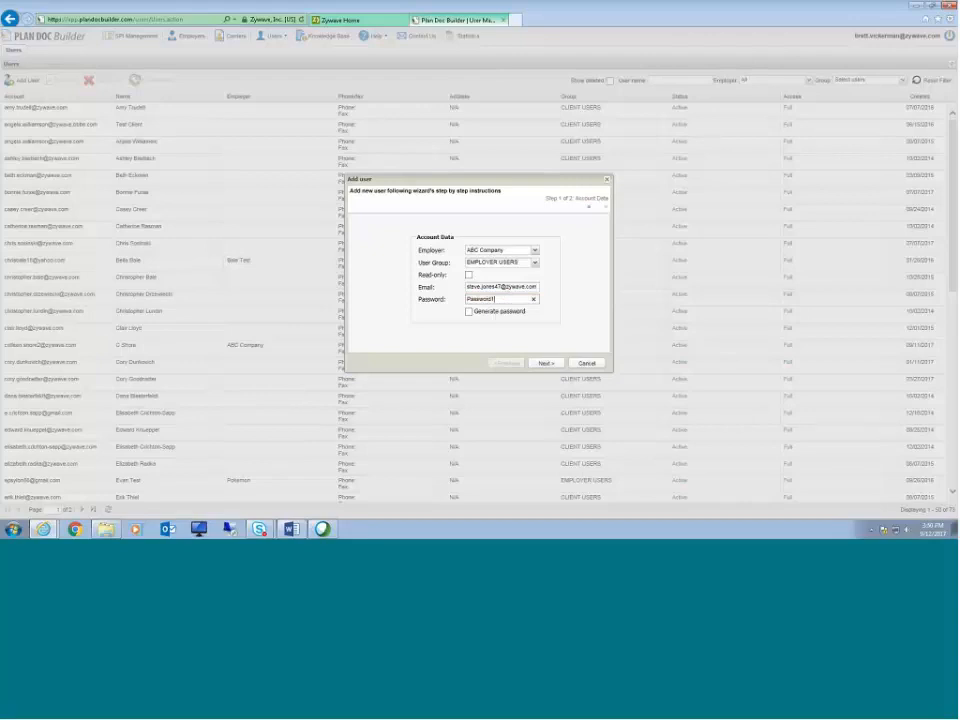
click(545, 363)
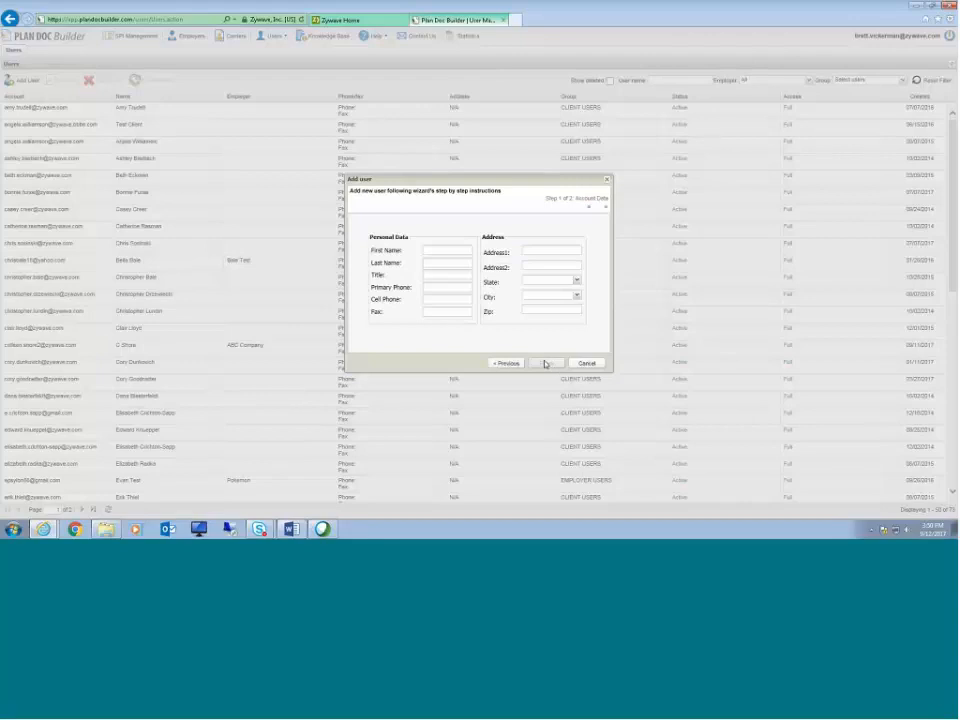
Step: Enter the user's first and last name, then go back to the account data page
click(463, 251)
key(Tab)
click(510, 363)
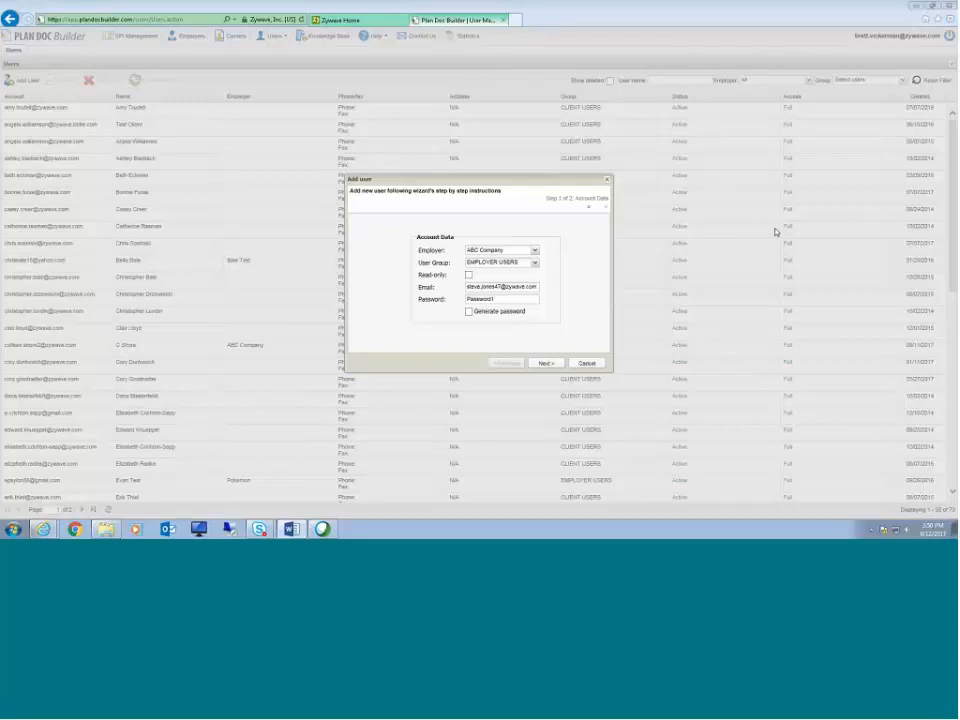
Step: Switch the user group to CLIENT USERS, back to EMPLOYER USERS, again to CLIENT USERS, and clear the e-mail
click(535, 262)
click(502, 283)
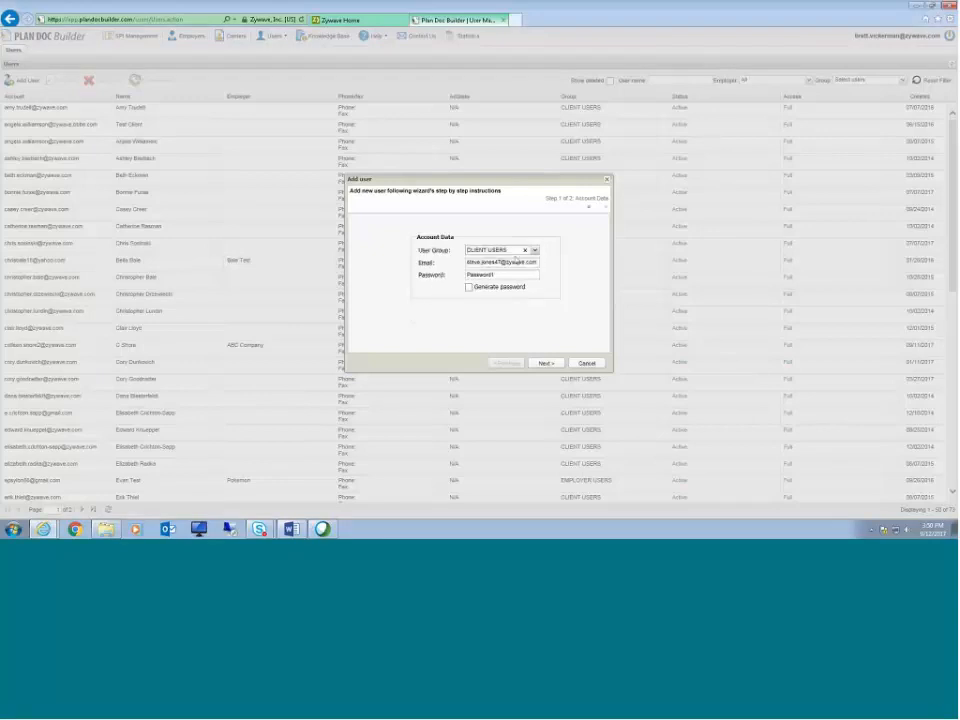
click(520, 250)
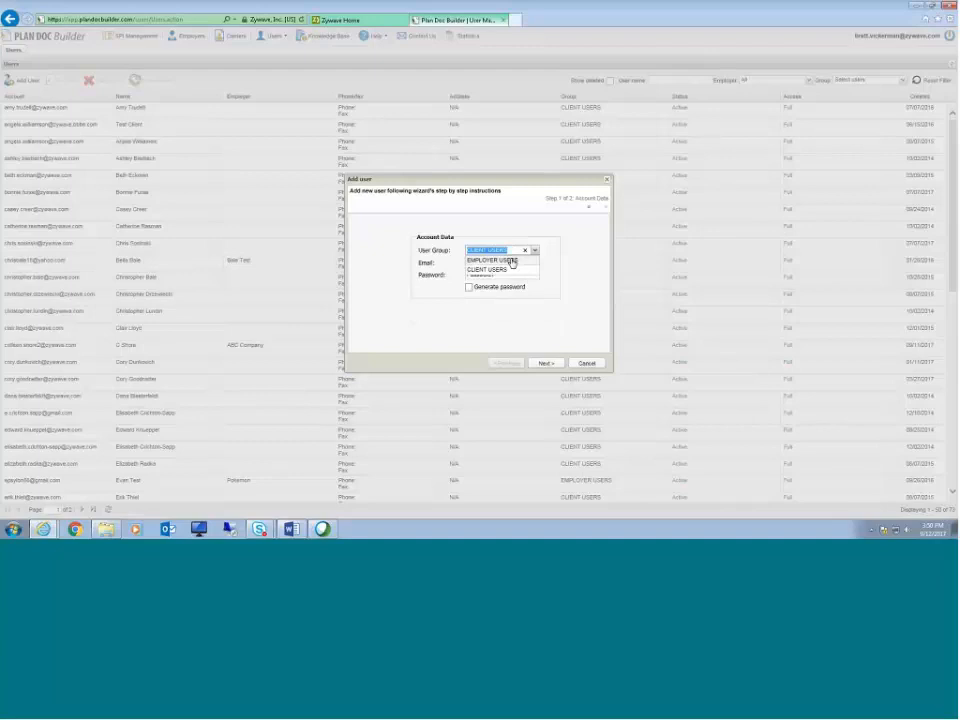
click(509, 261)
click(533, 262)
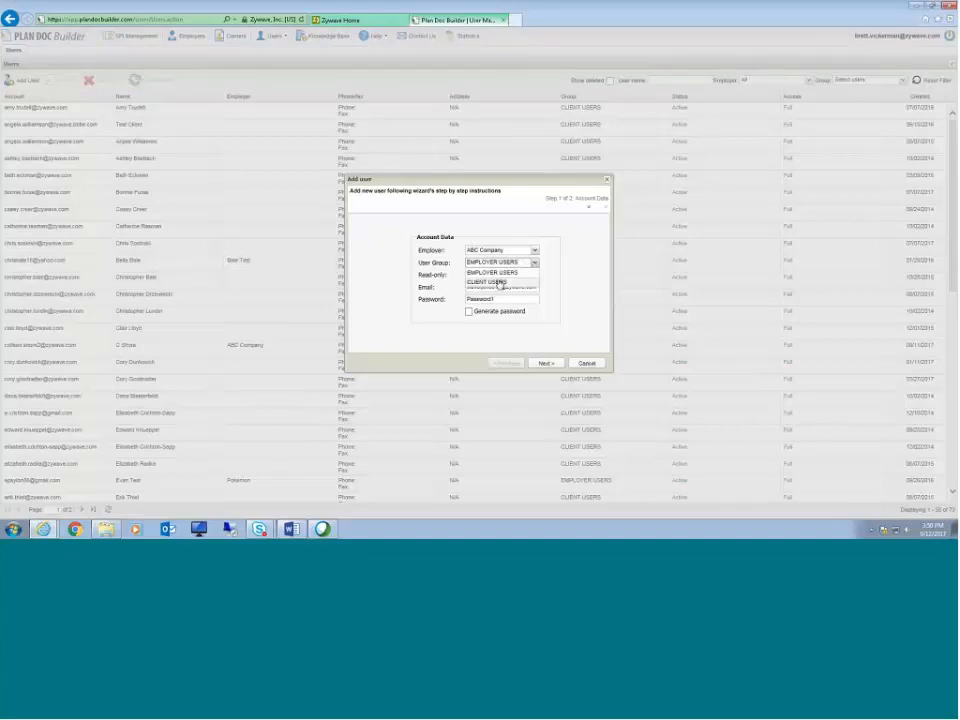
click(500, 283)
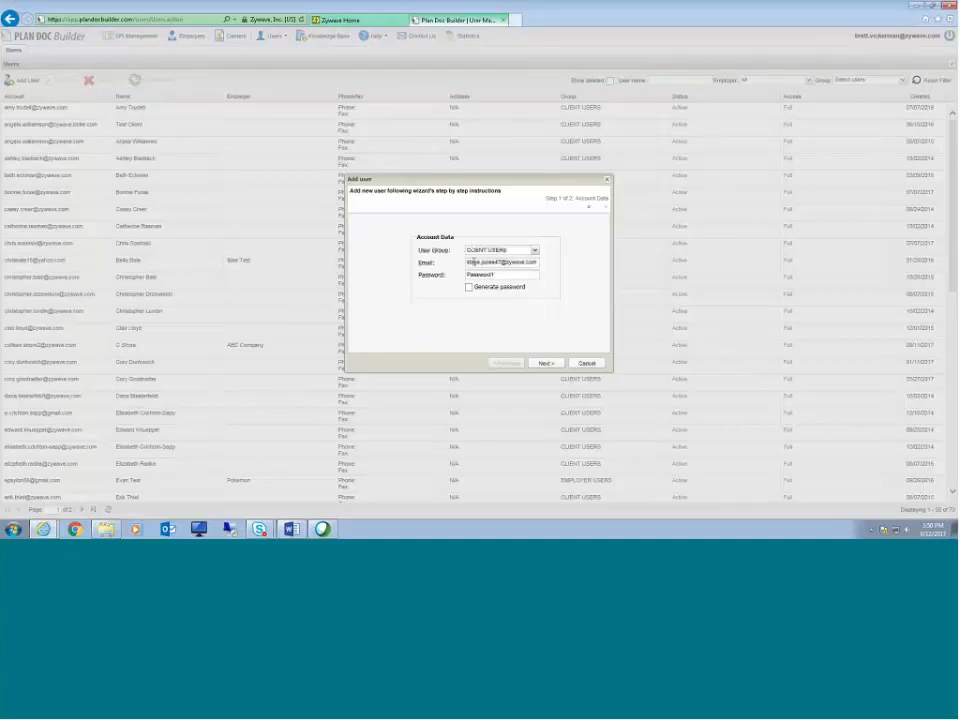
click(533, 262)
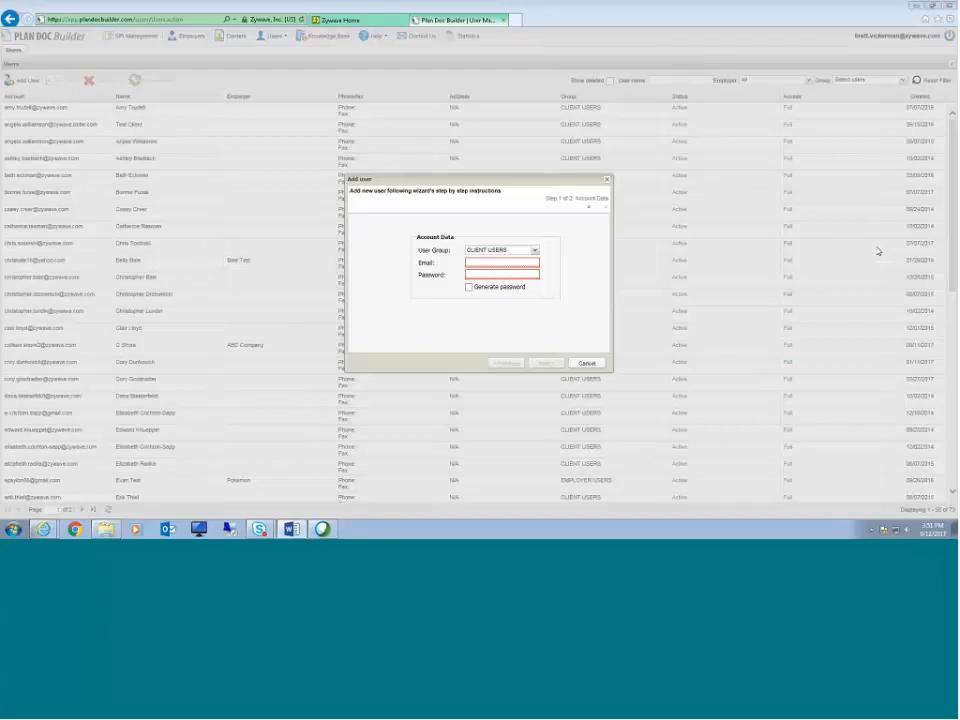
Step: Cancel the Add user wizard and return to SPI Management
click(586, 363)
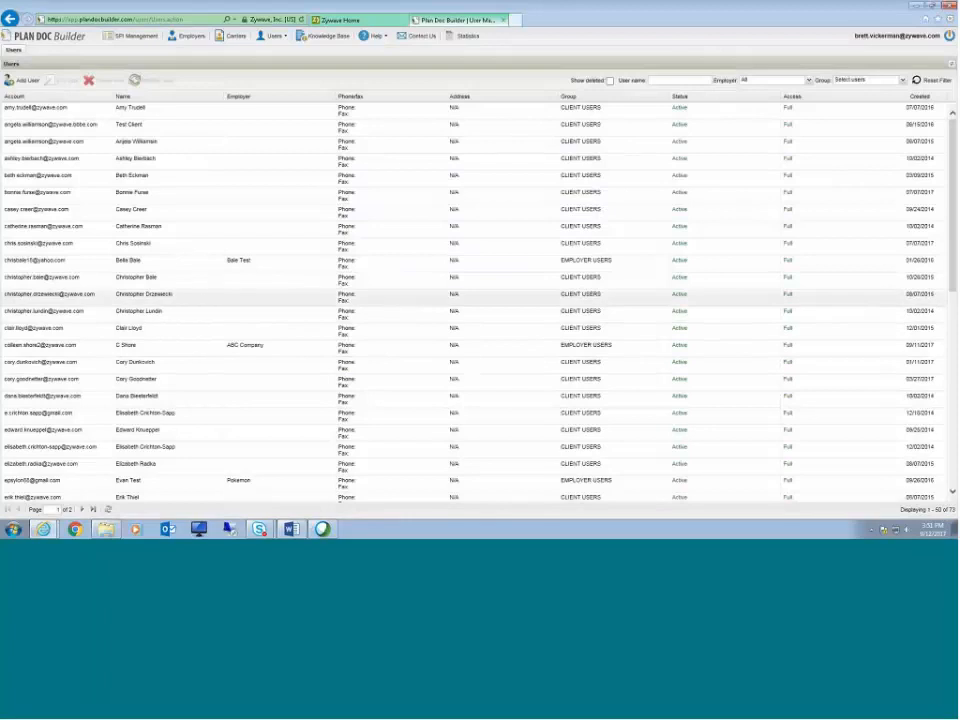
click(134, 36)
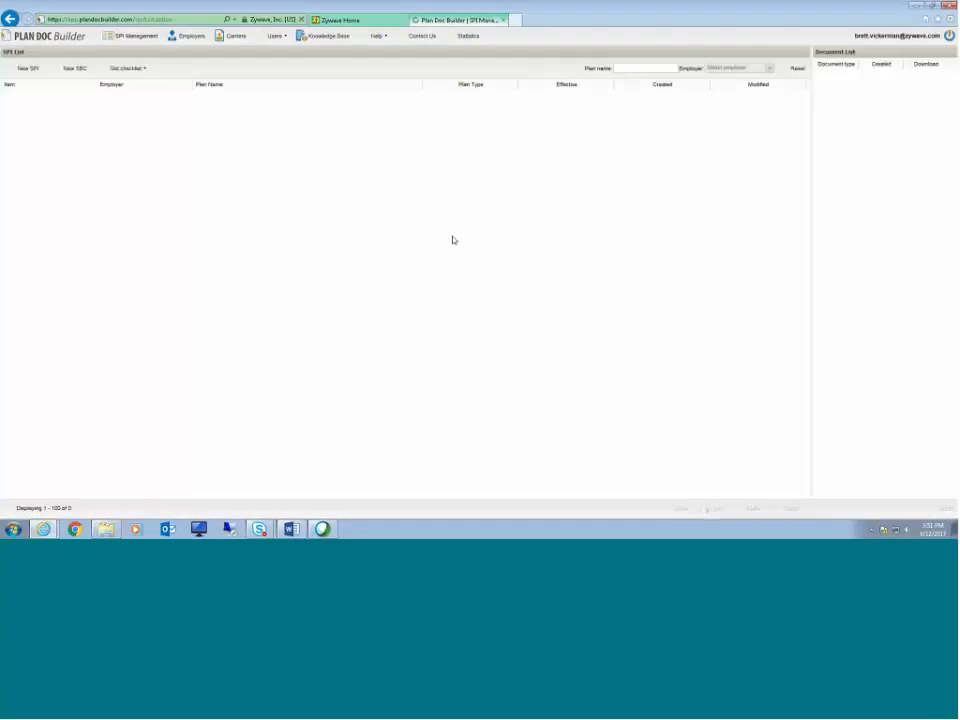
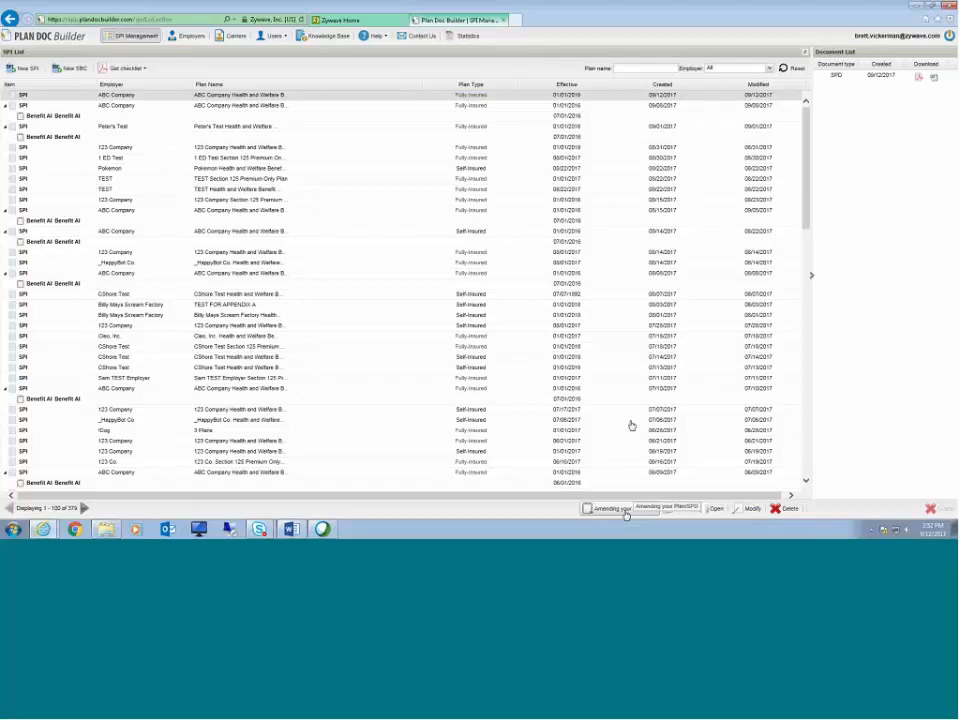
Step: Open the ABC Company plan's SPI, first for viewing and then for modifying, closing each without changes
click(715, 508)
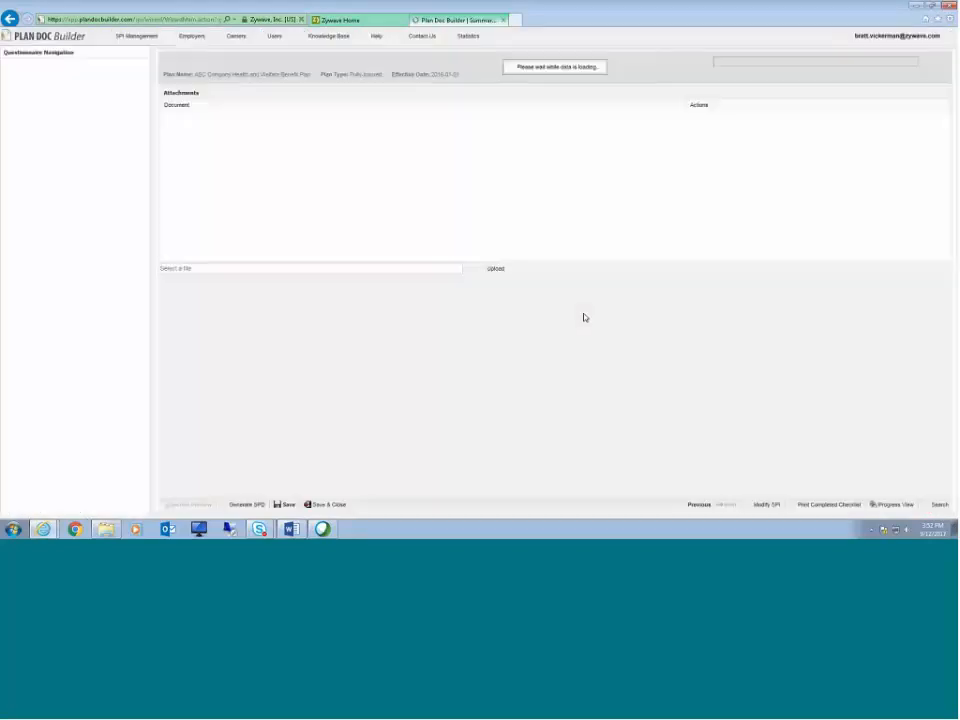
click(136, 36)
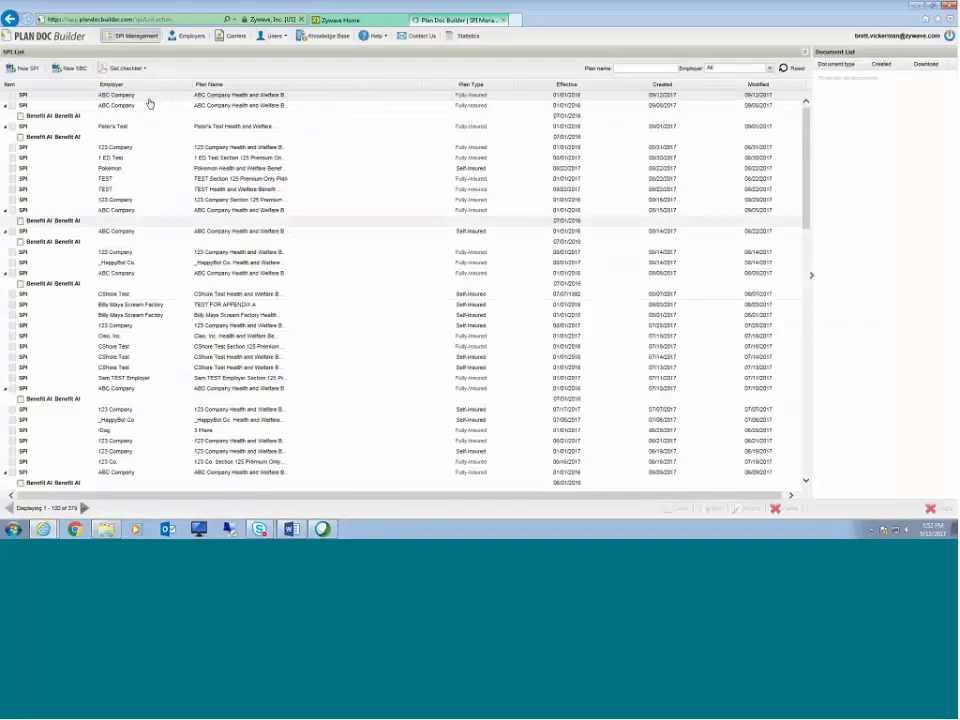
double_click(149, 104)
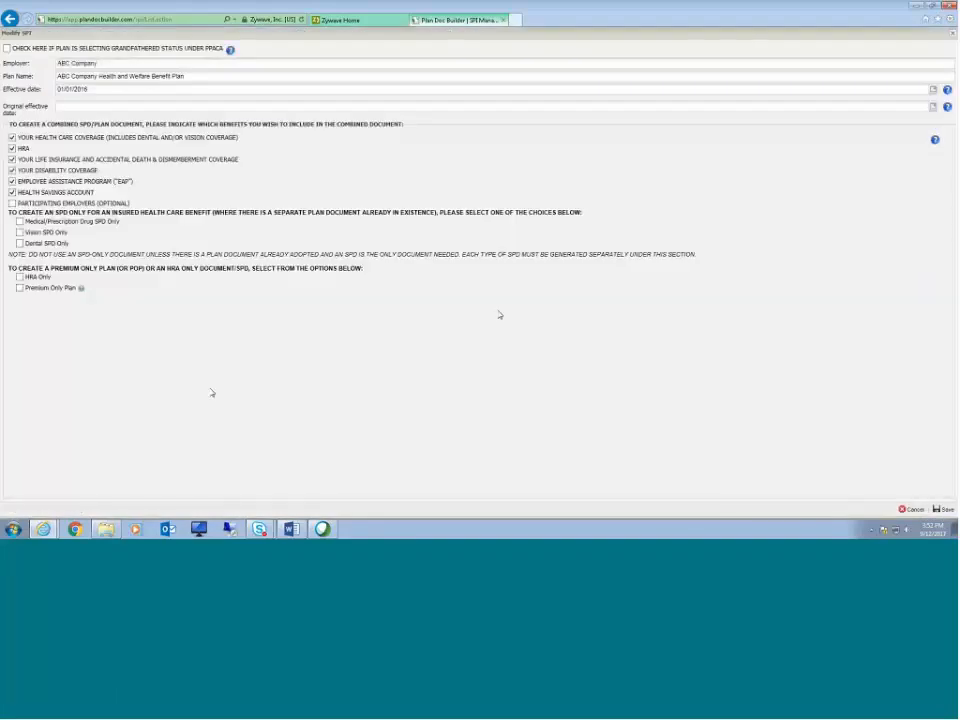
click(952, 34)
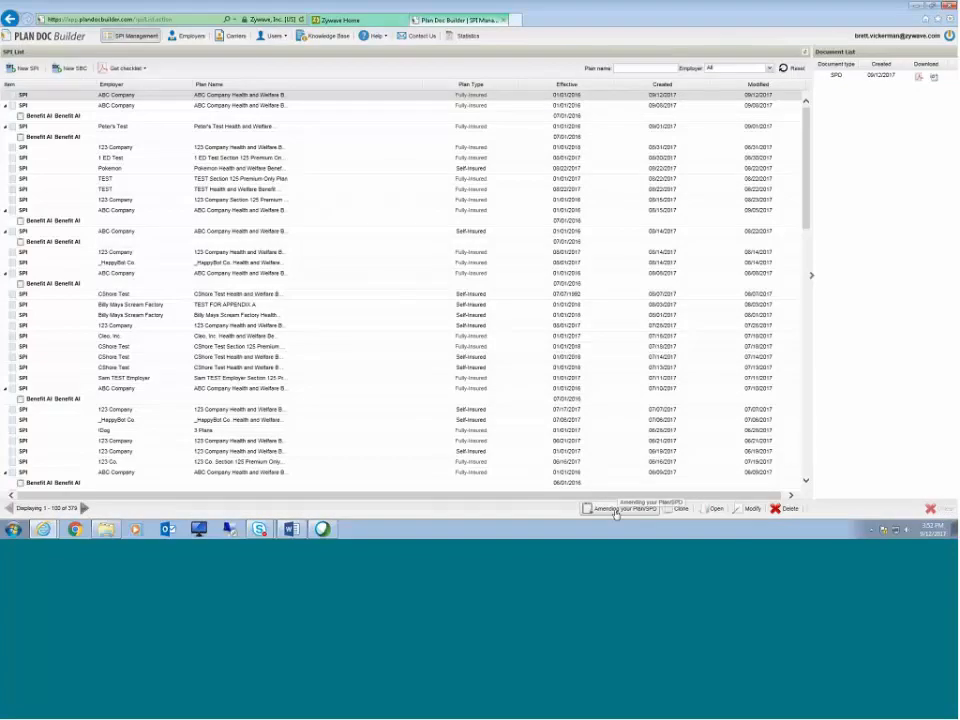
Step: Open the benefit amendment dialog for the ABC Company plan and read the SPD/SMM Process explanation
click(616, 509)
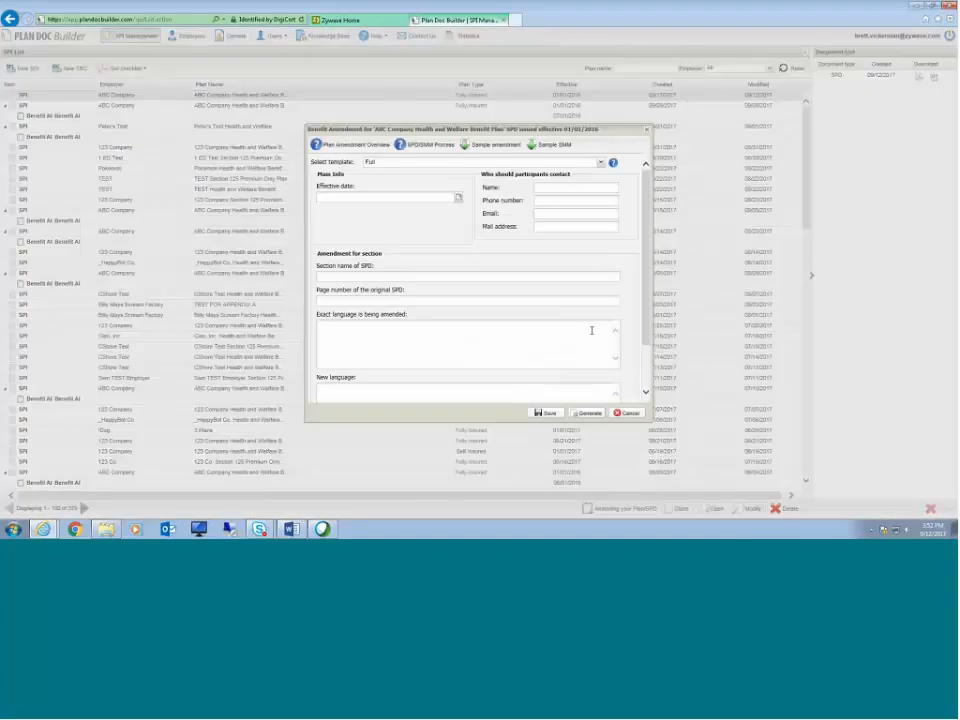
click(420, 146)
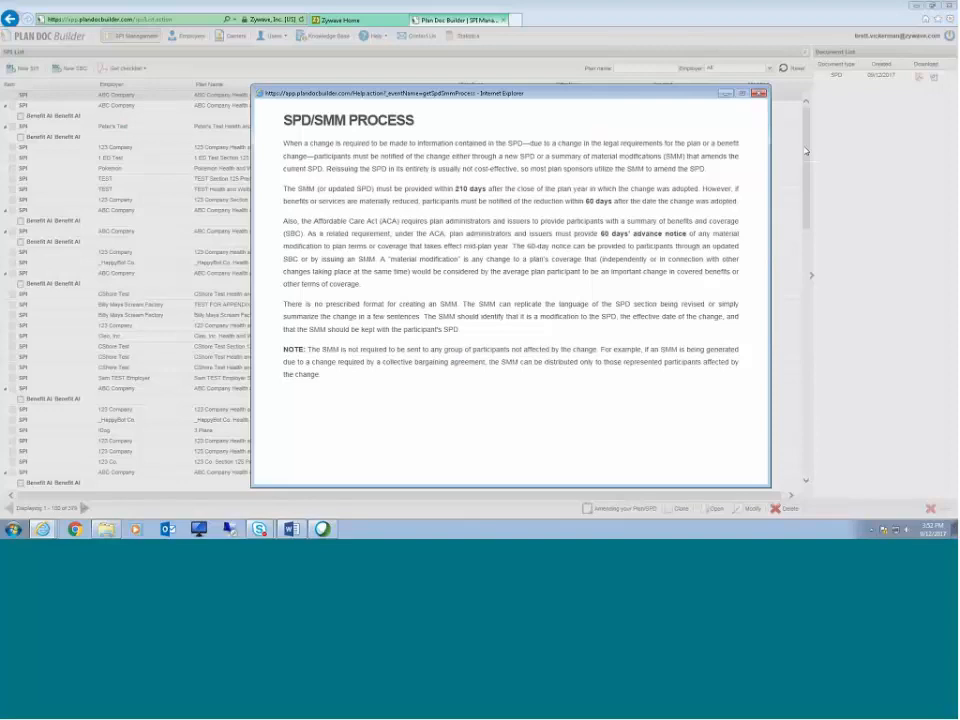
click(759, 93)
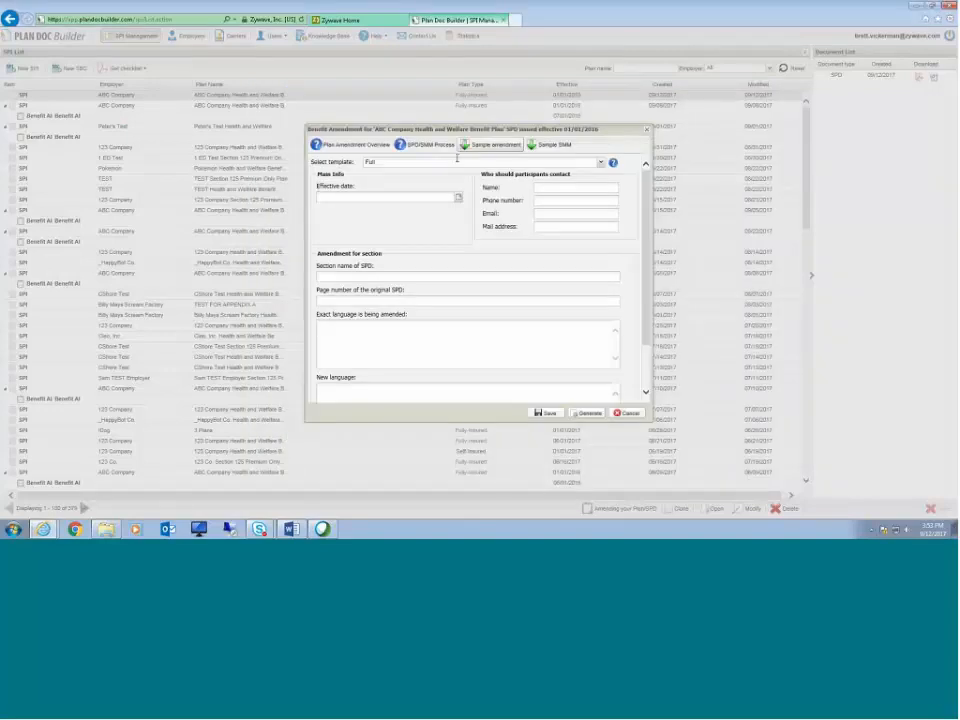
Step: Open the template help and scroll through the Full, Simple and Combined template descriptions
click(613, 162)
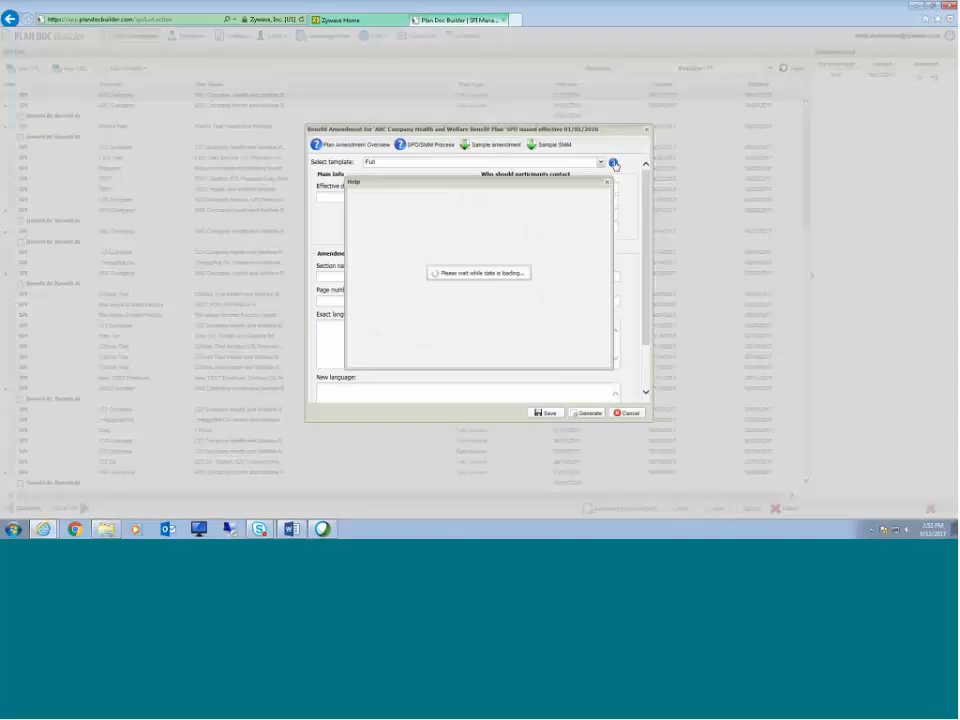
drag(607, 265, 612, 318)
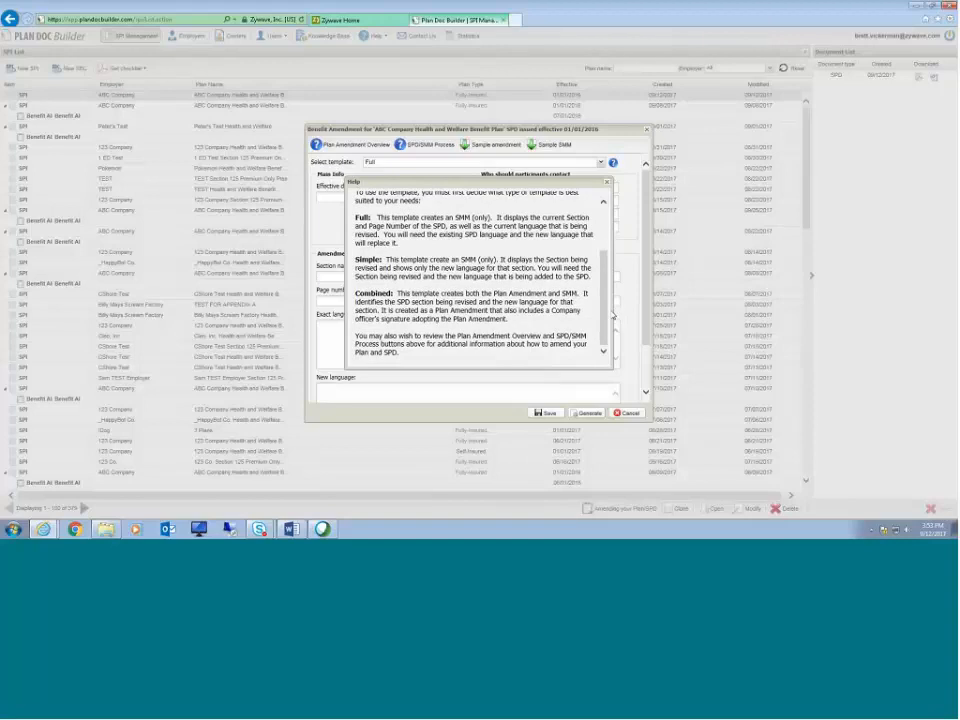
click(607, 184)
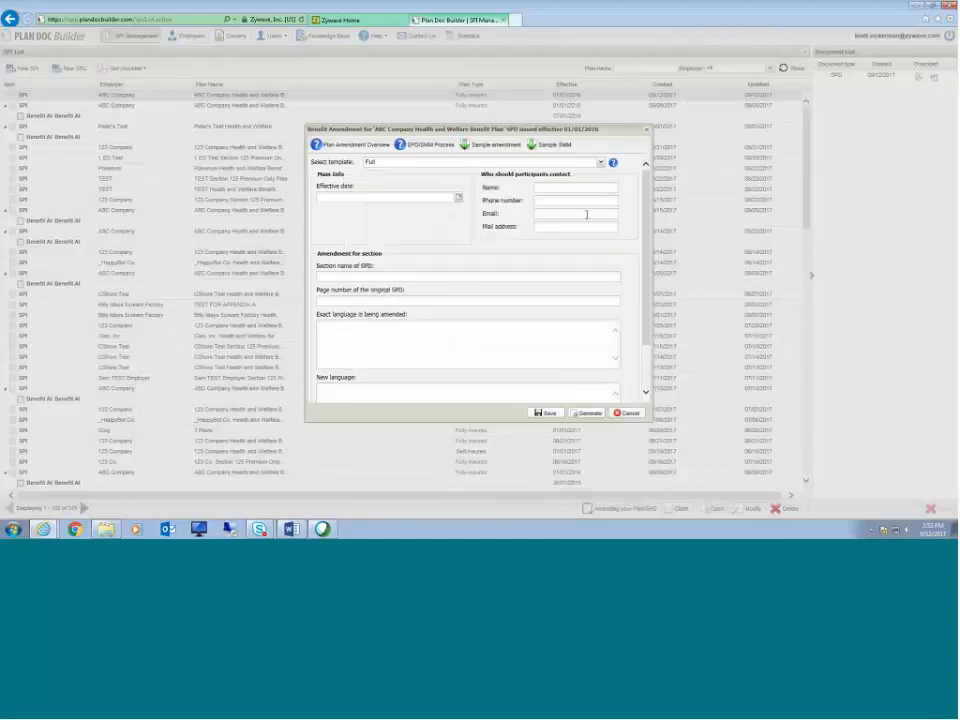
Step: Set the amendment effective date to 07/01/2016 and enter the participant contact's name
text(7/01/2016)
click(371, 207)
click(552, 190)
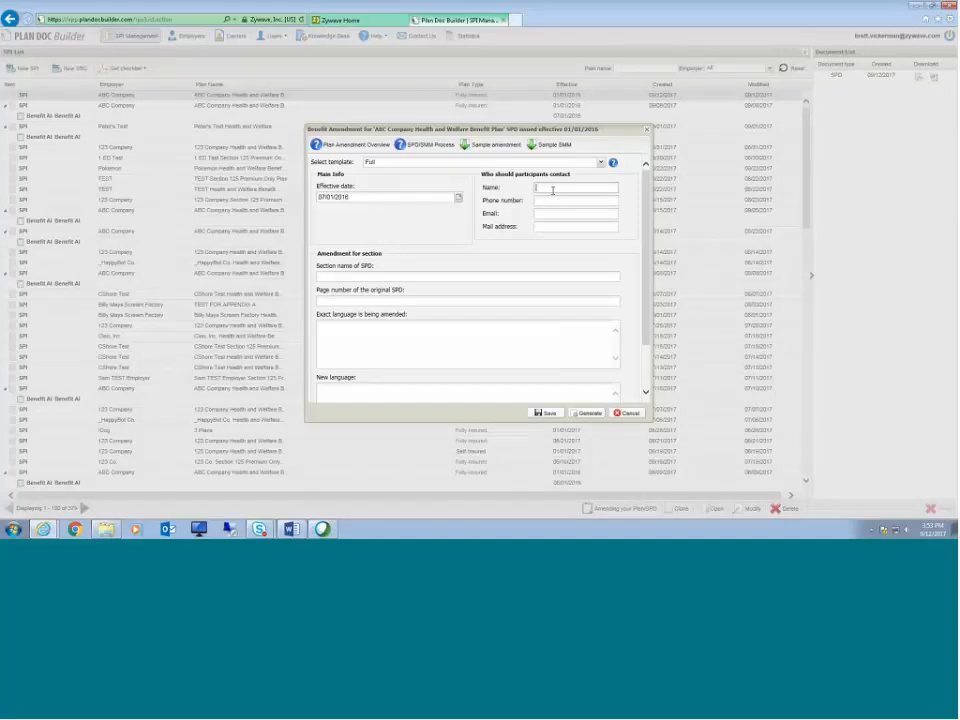
text(John Smith)
Step: Enter Your Eligibility as the SPD section name and 6 as the original page number
scroll(483, 241, down, 1)
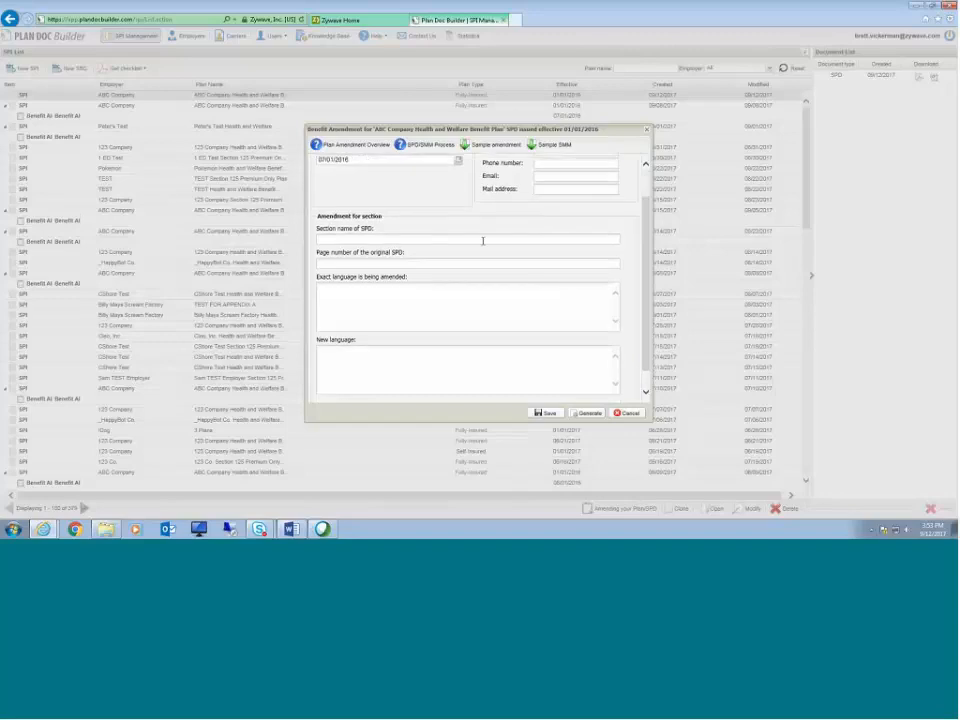
click(468, 239)
text(Your Elig)
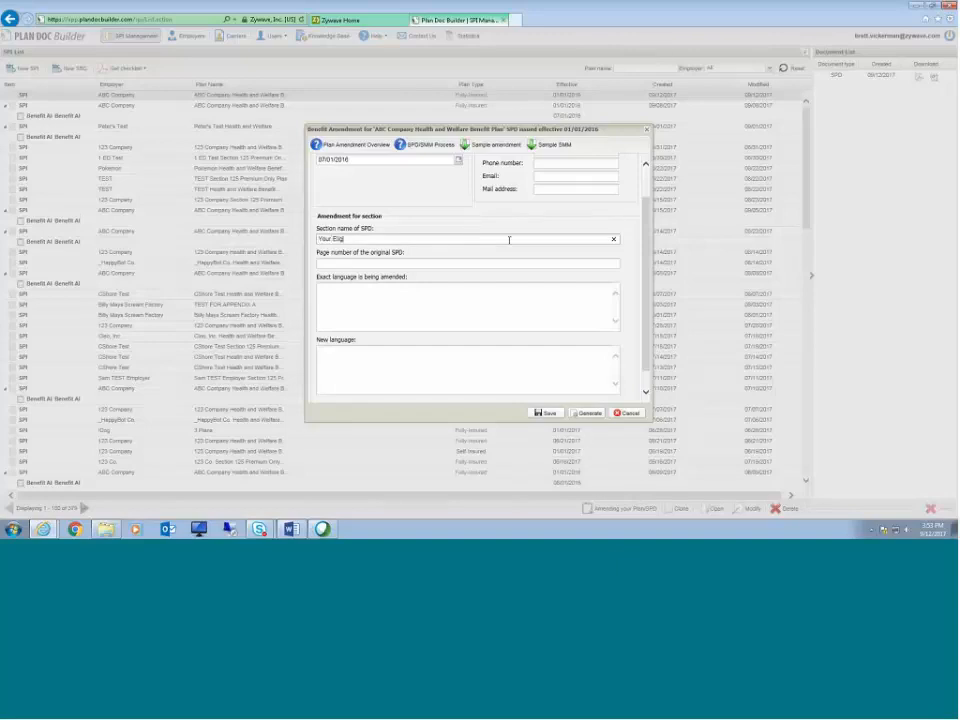
text(ibility)
click(438, 263)
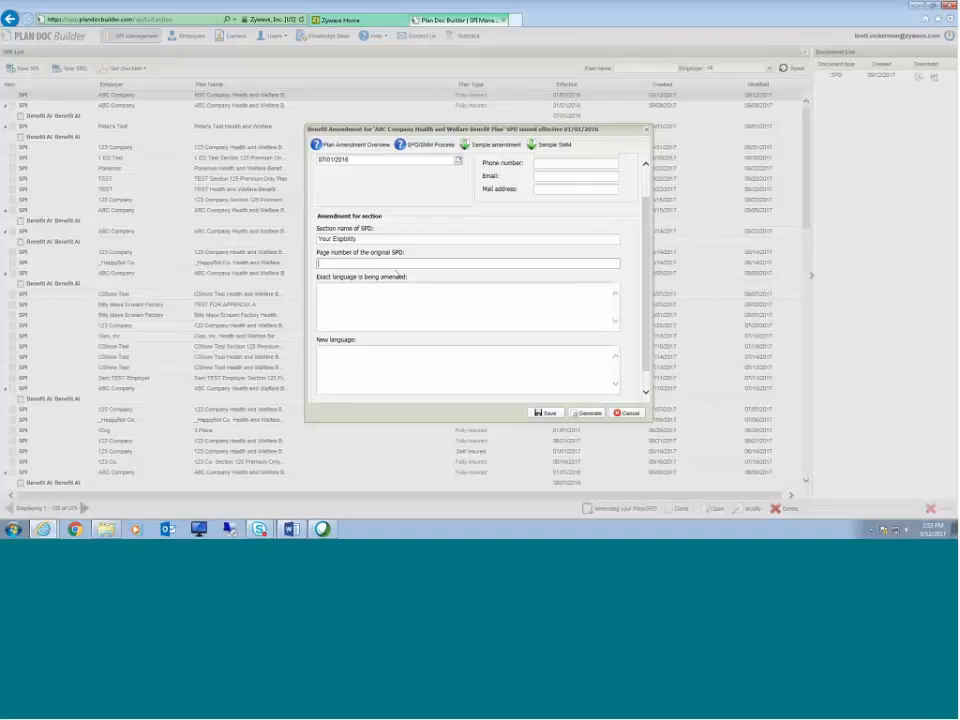
text(8)
Step: Paste the current eligibility wording into the exact language being amended field
click(418, 285)
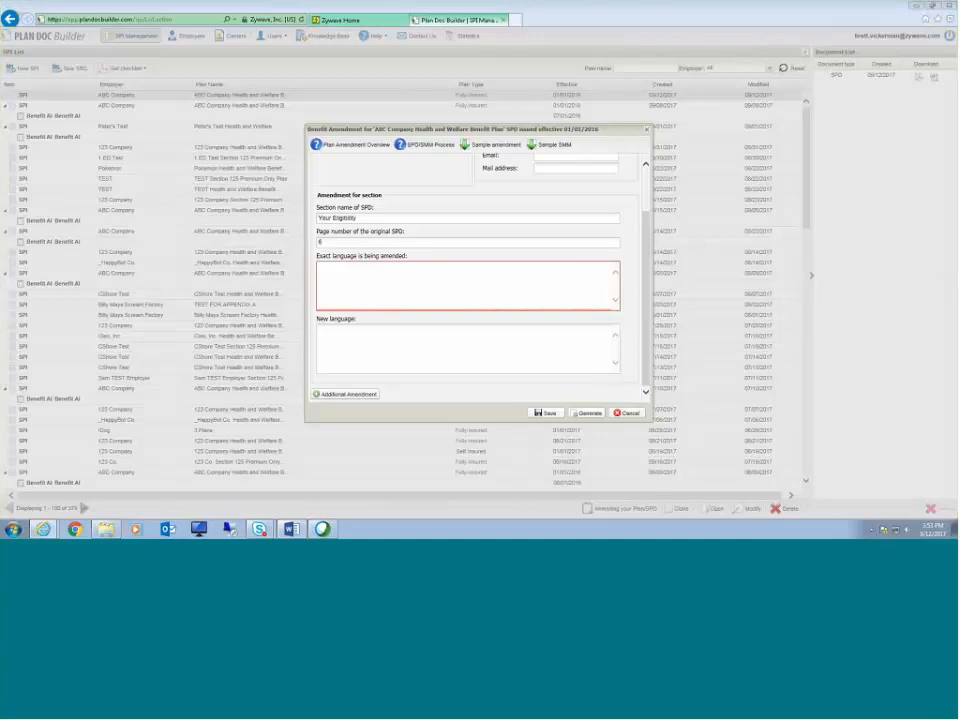
click(443, 272)
text(You are eligible for the Benefit Program(s) shown in Appendix A if you are a full-time active employee normally scheduled to work a minimum of 30 hours per week)
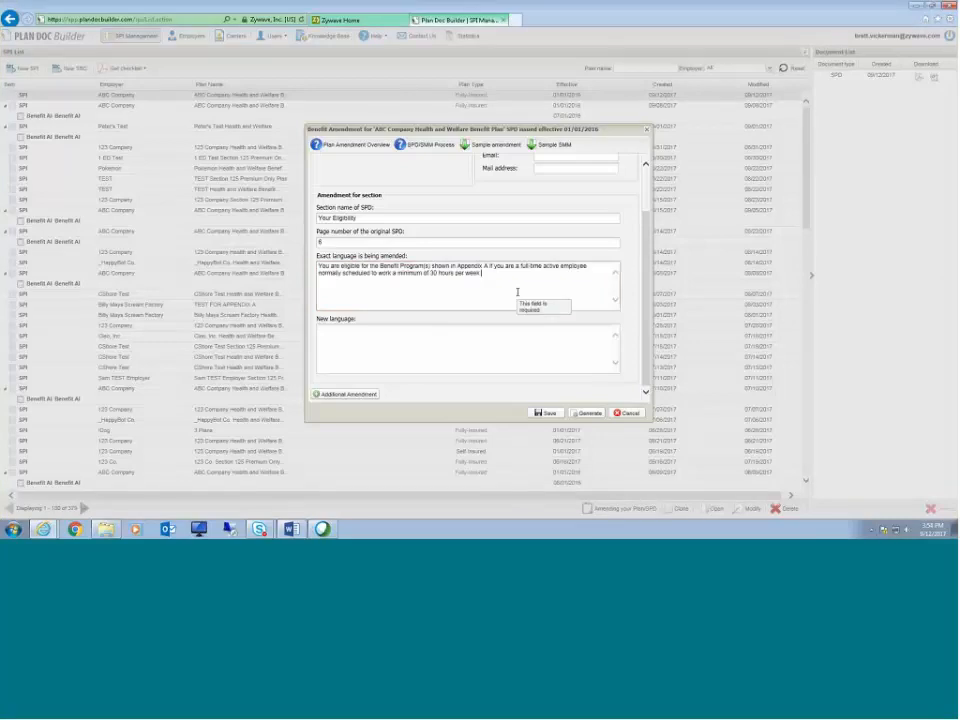
drag(517, 292, 240, 255)
key(ctrl+c)
click(528, 295)
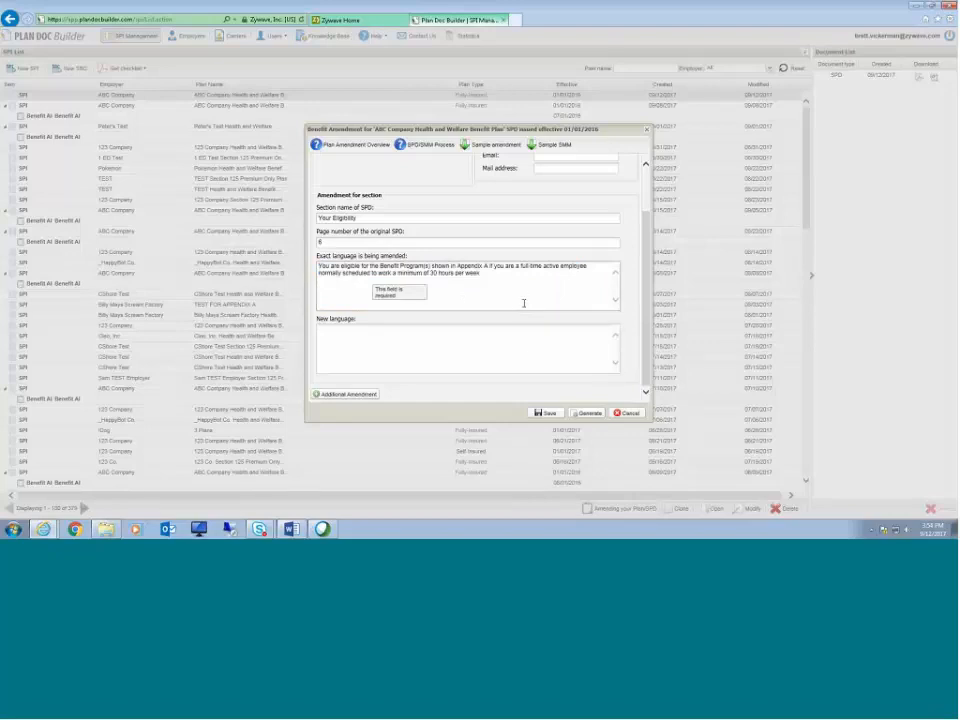
Step: Paste the eligibility wording into the new language field and change the 30 hours minimum to 25 hours
click(410, 357)
key(ctrl+v)
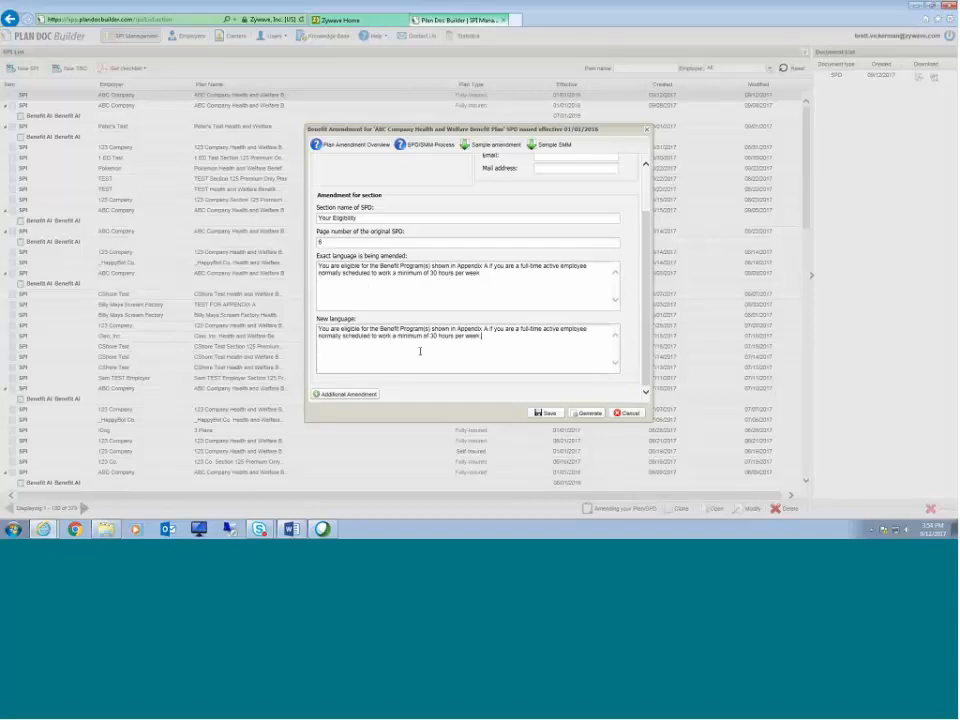
key(BackSpace)
key(BackSpace)
text(25)
key(BackSpace)
key(Right)
key(Right)
key(BackSpace)
key(BackSpace)
text(25)
key(End)
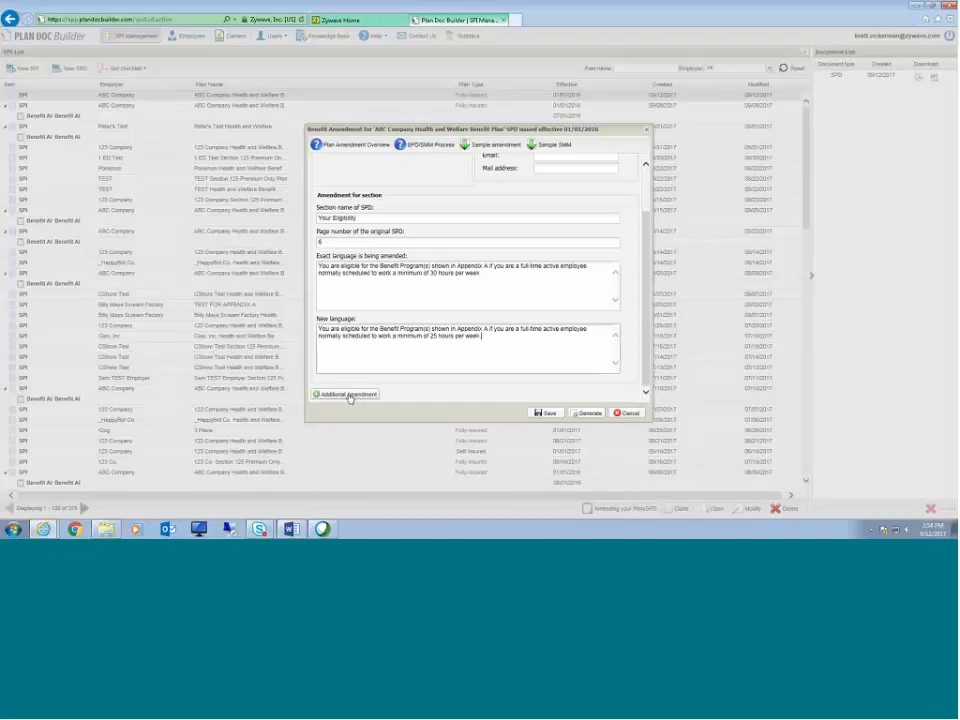
Step: Generate the amendment and open its DOC version in Word
click(589, 413)
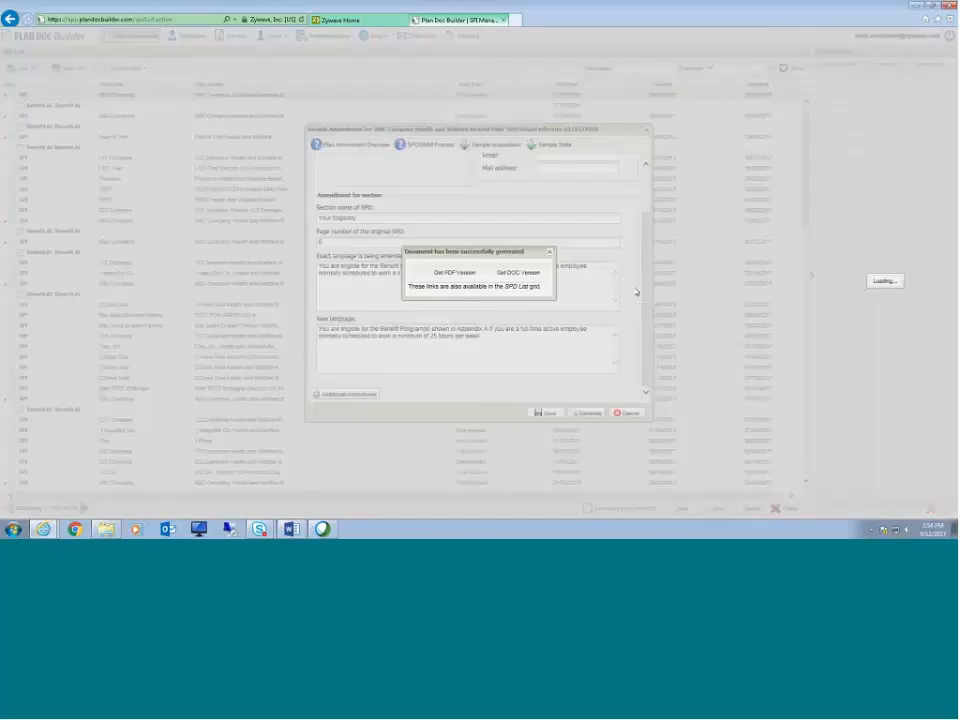
click(505, 272)
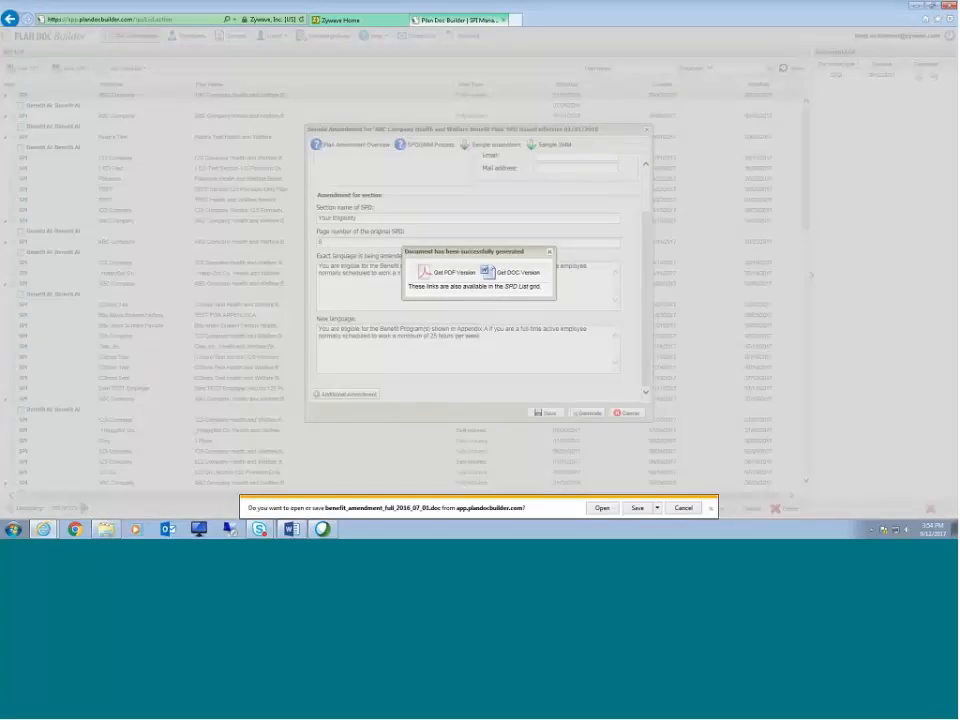
click(602, 508)
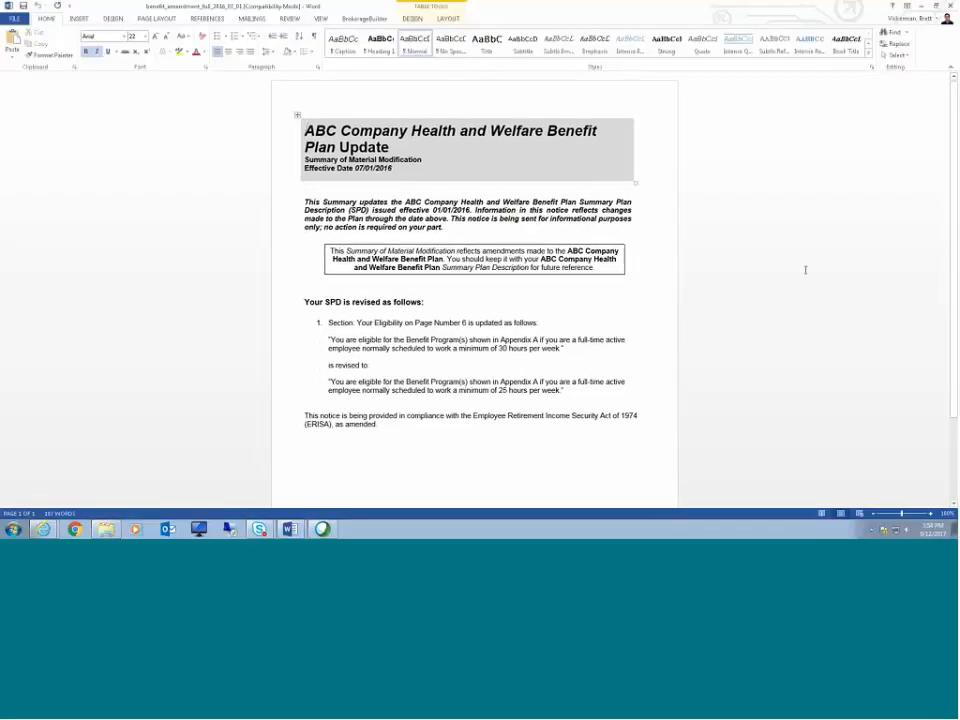
Step: Review the generated amendment's dates and old and new eligibility language, then close the document
drag(472, 210, 431, 210)
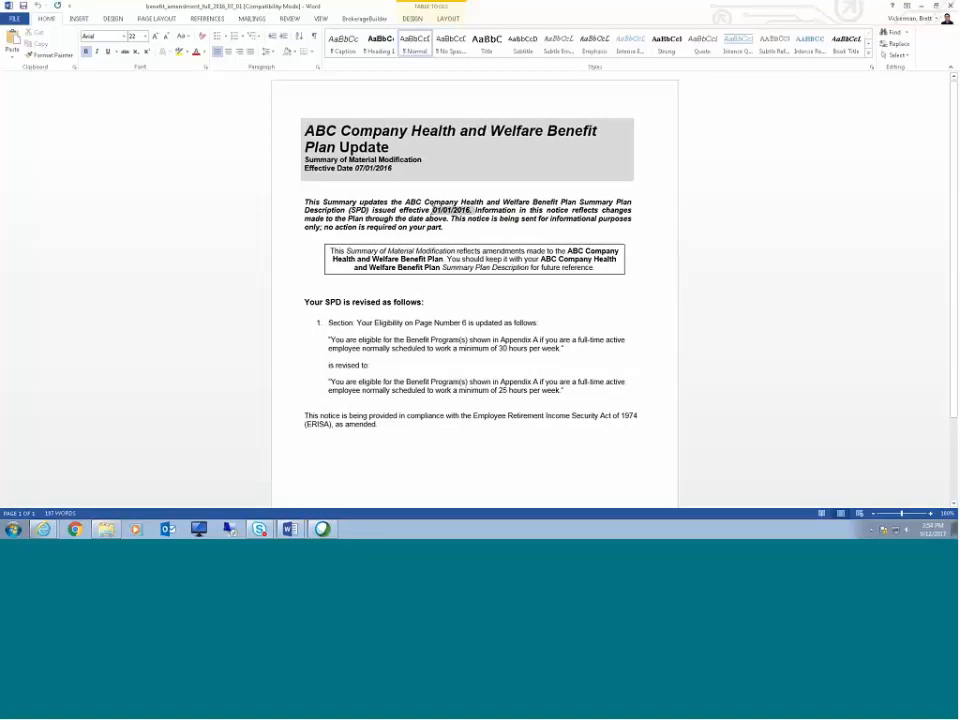
click(459, 211)
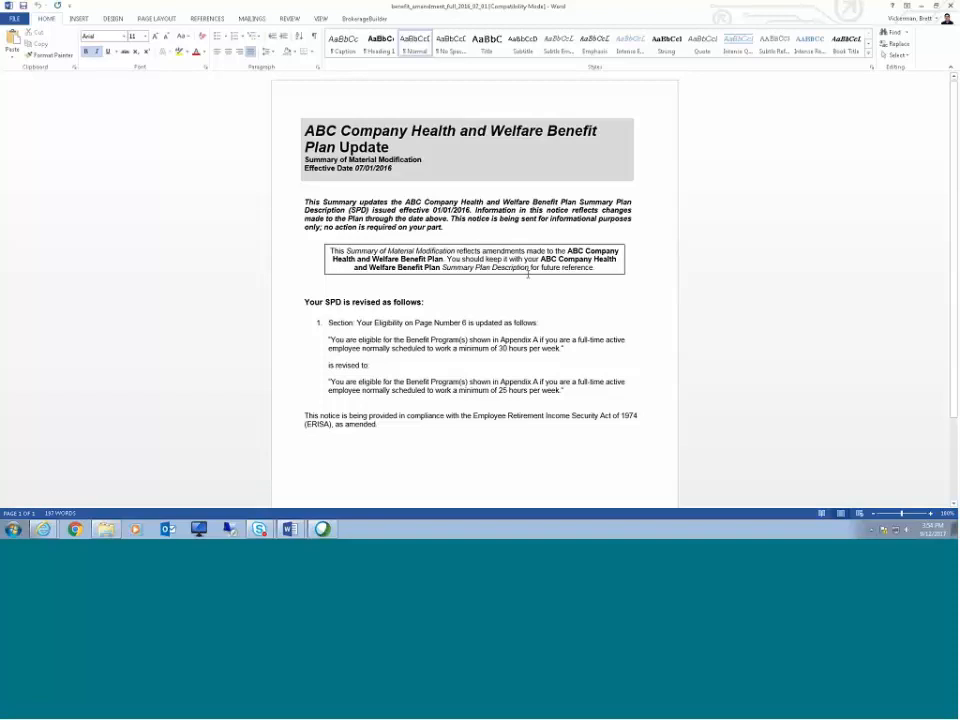
drag(328, 323, 330, 323)
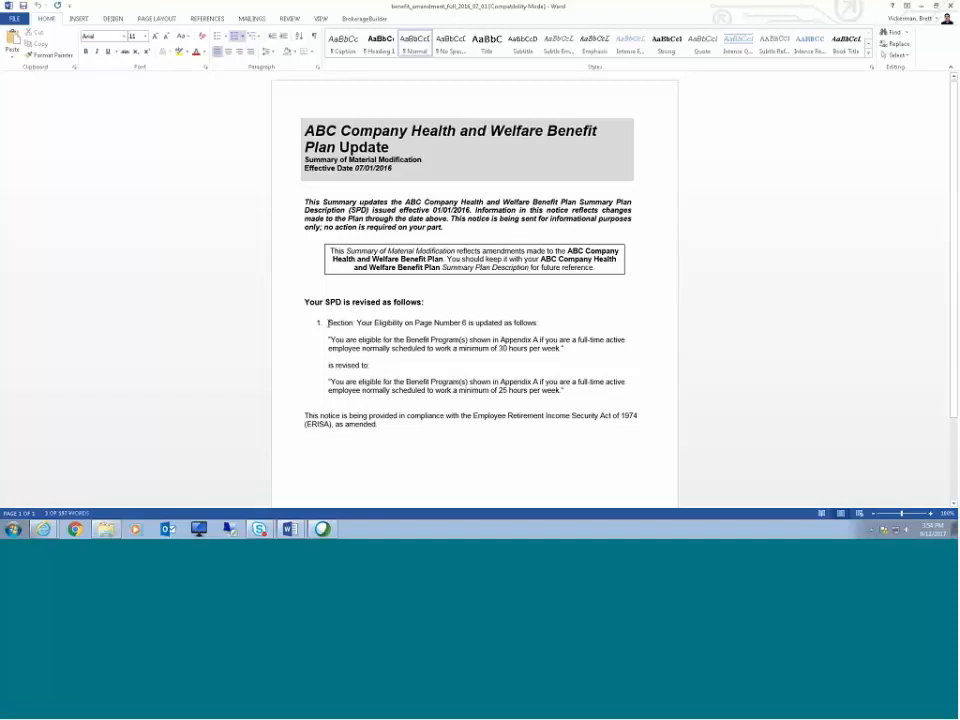
drag(329, 340, 567, 349)
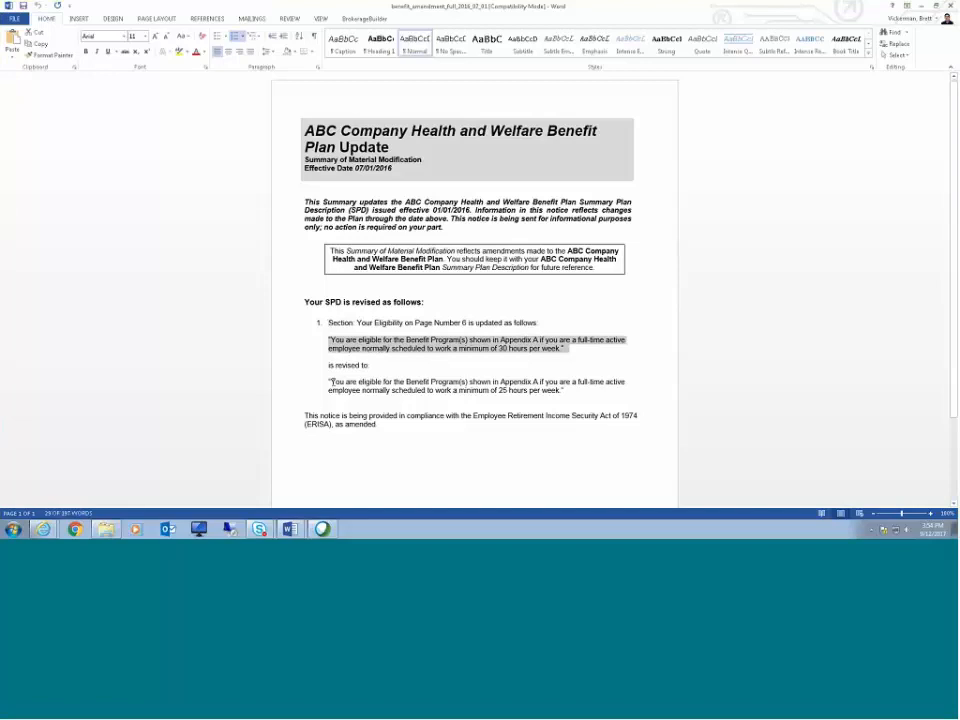
drag(330, 382, 576, 392)
click(864, 375)
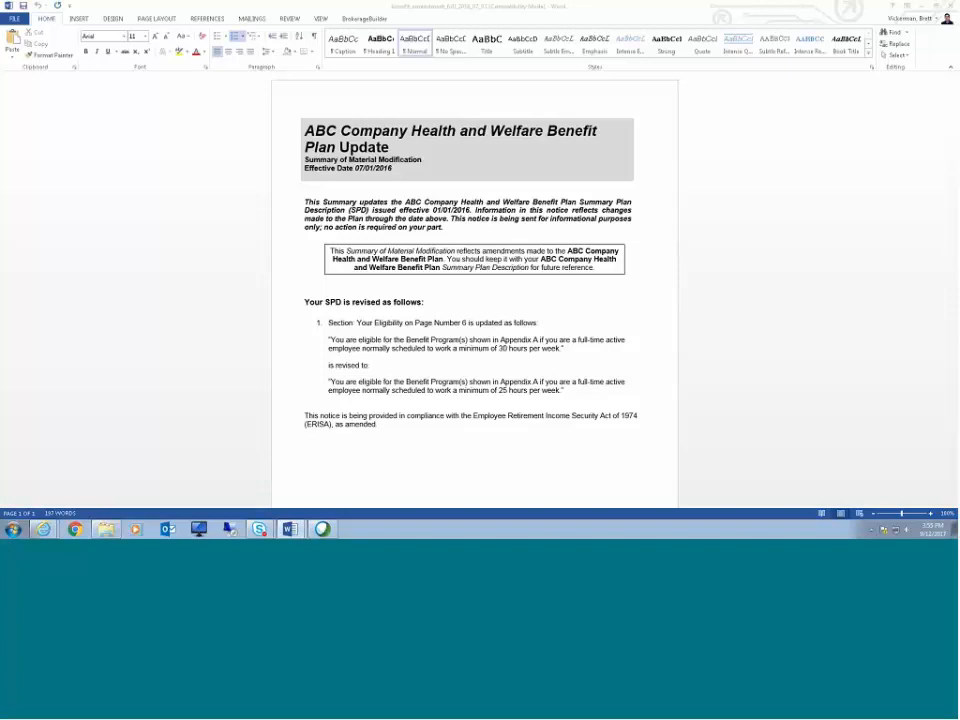
click(950, 6)
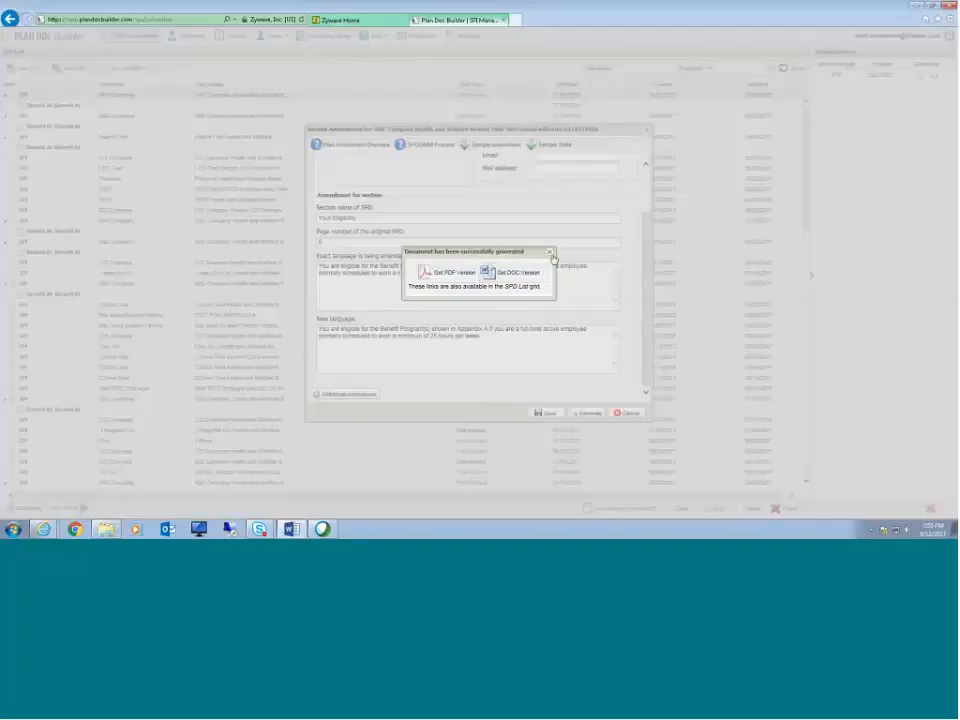
Step: Close the amendment dialogs and select the new amendment entry under ABC Company in the SPI list
click(552, 258)
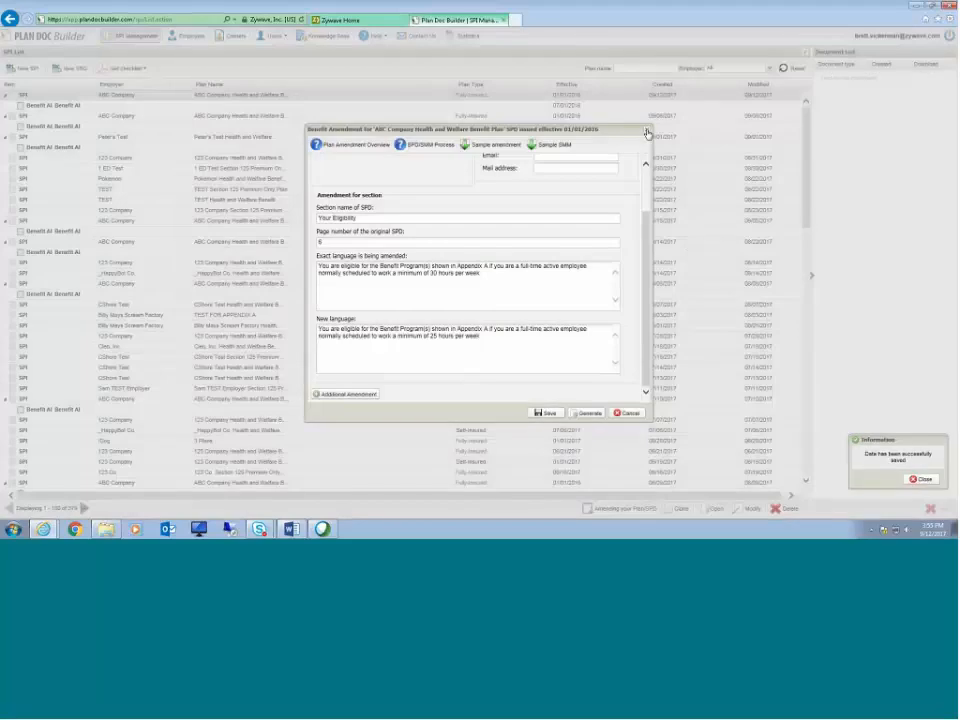
click(647, 133)
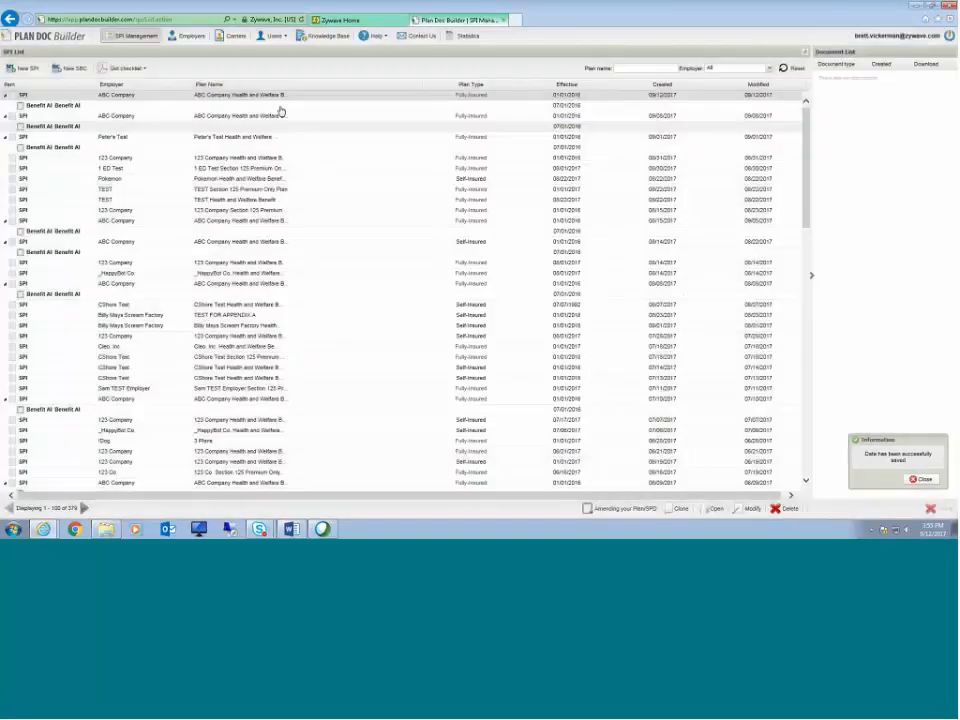
click(58, 105)
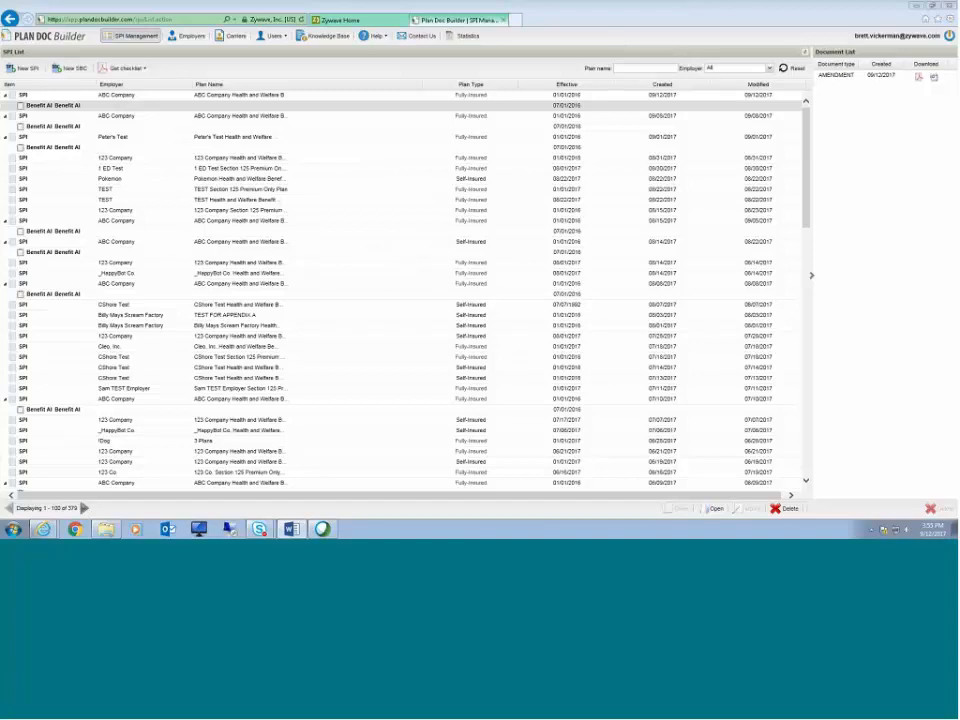
Step: Download and open the fully-insured checklist in DOC format and scroll through it
click(144, 70)
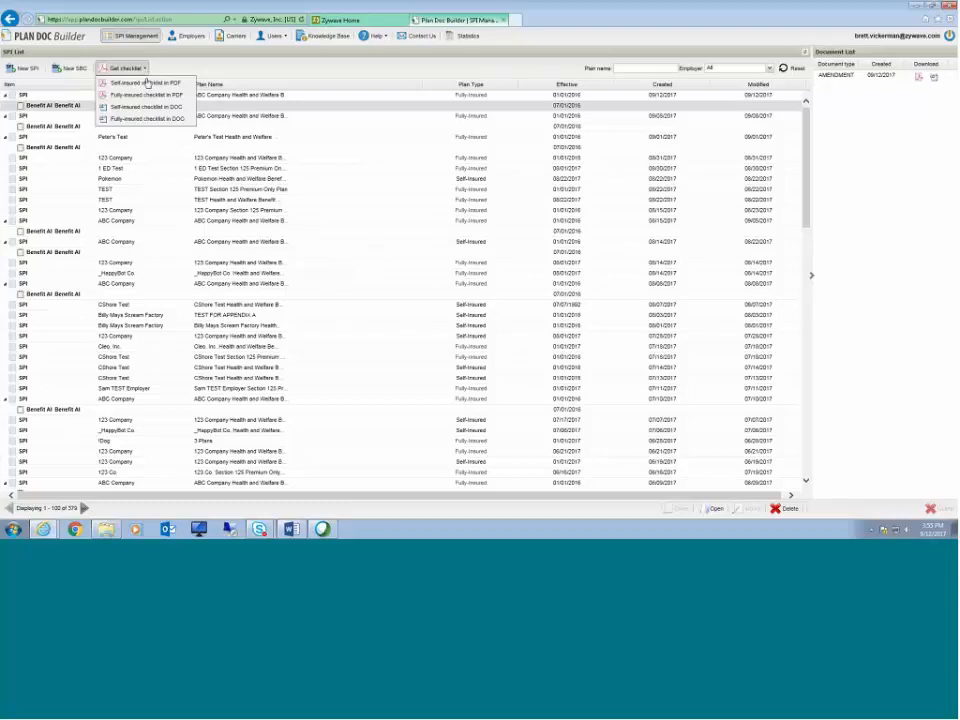
click(143, 119)
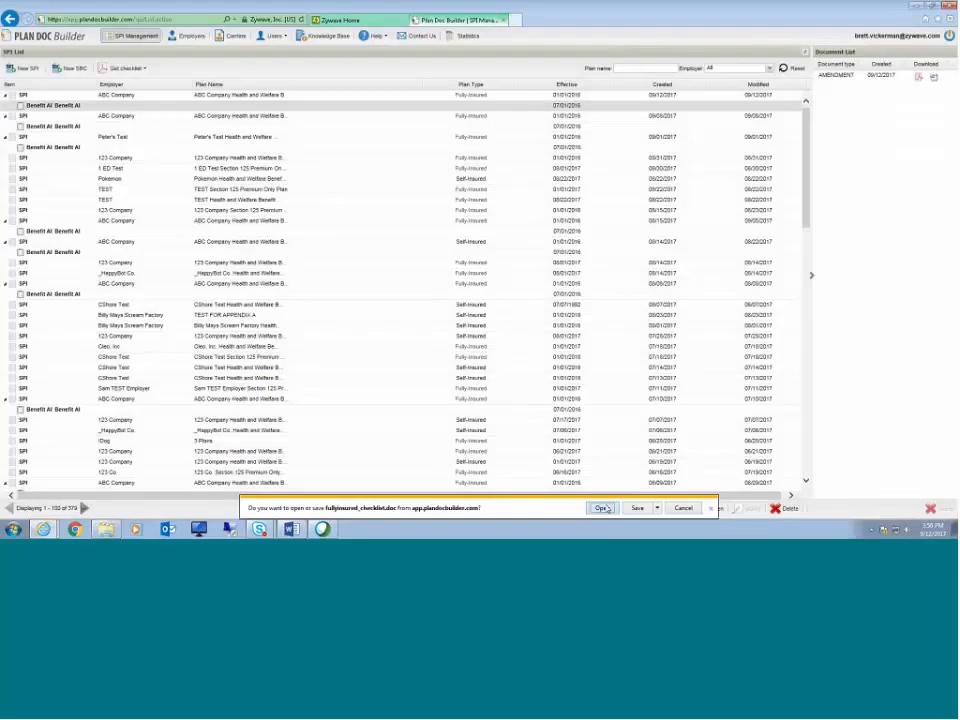
click(604, 508)
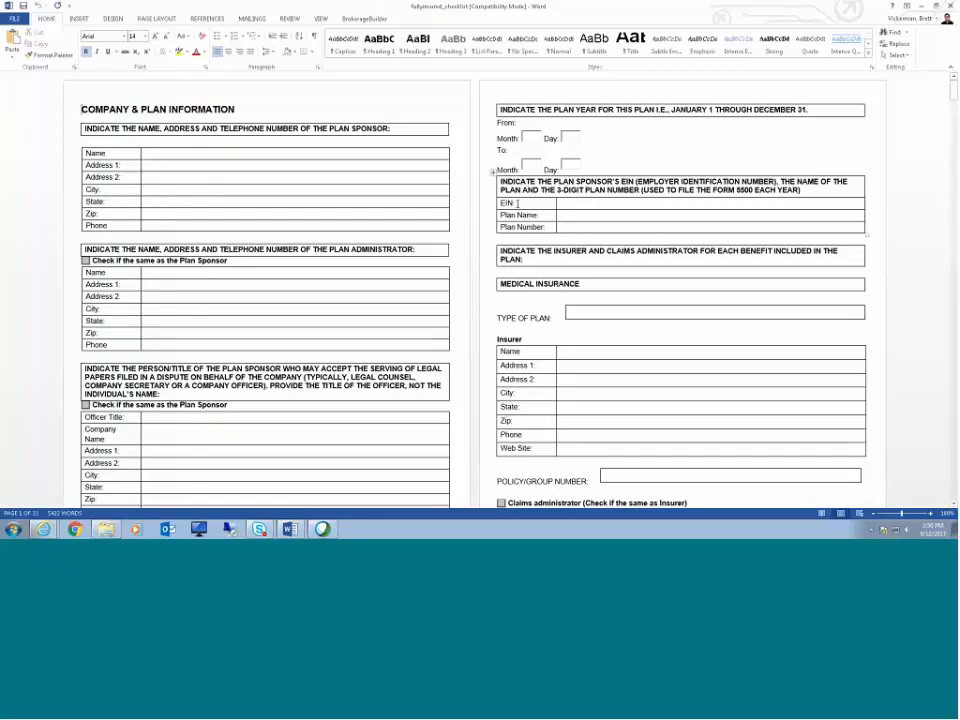
scroll(604, 261, down, 6)
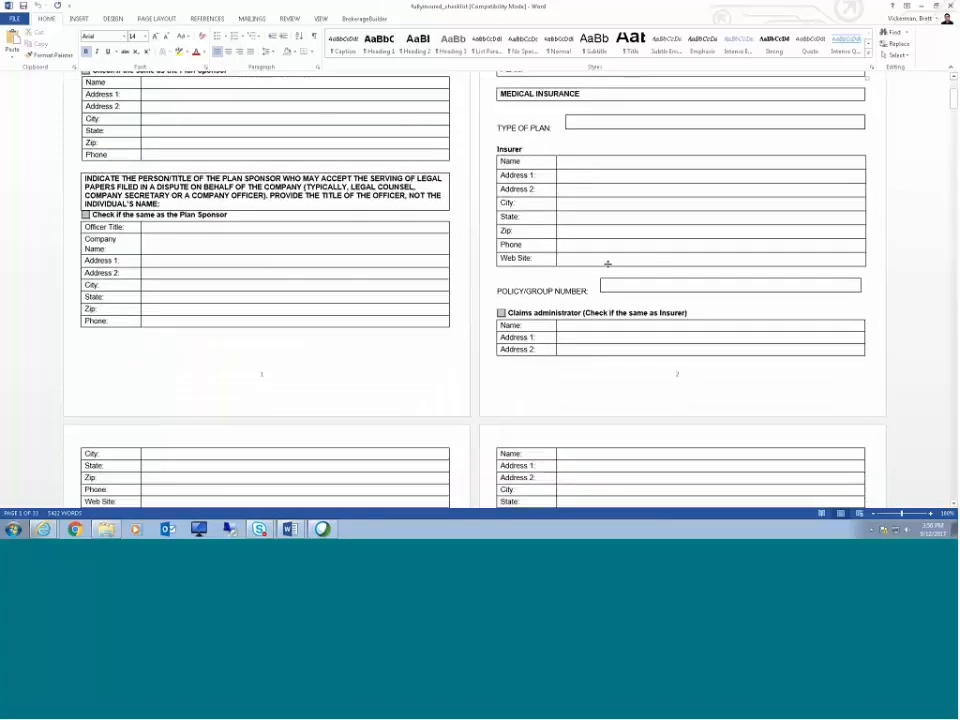
Step: Scroll through the remaining insurance sections of the fully-insured checklist
scroll(621, 259, down, 2)
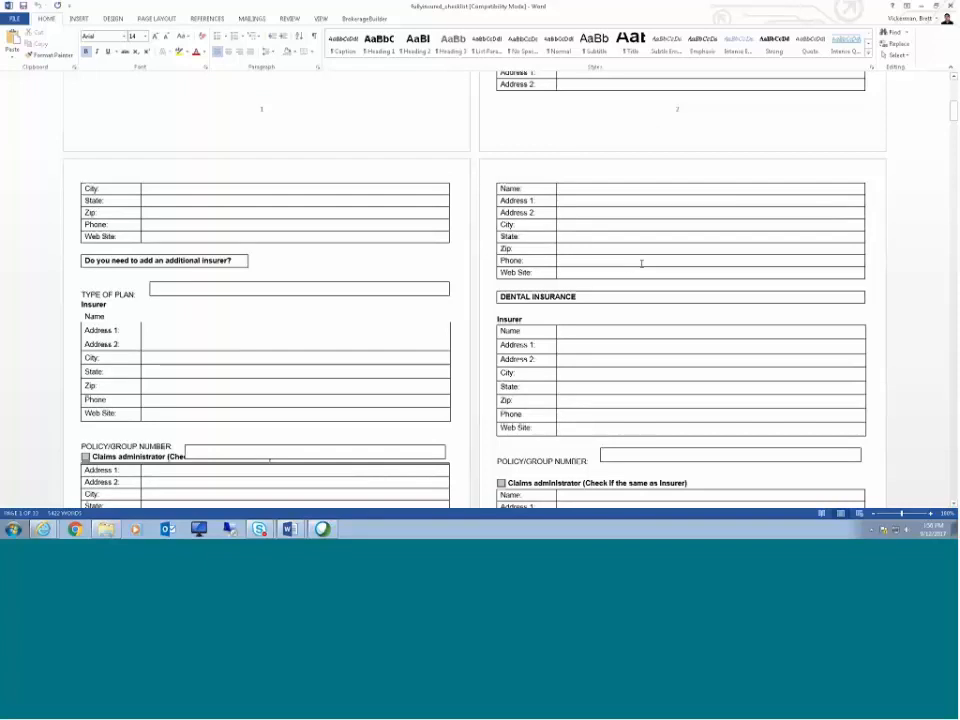
scroll(643, 262, down, 7)
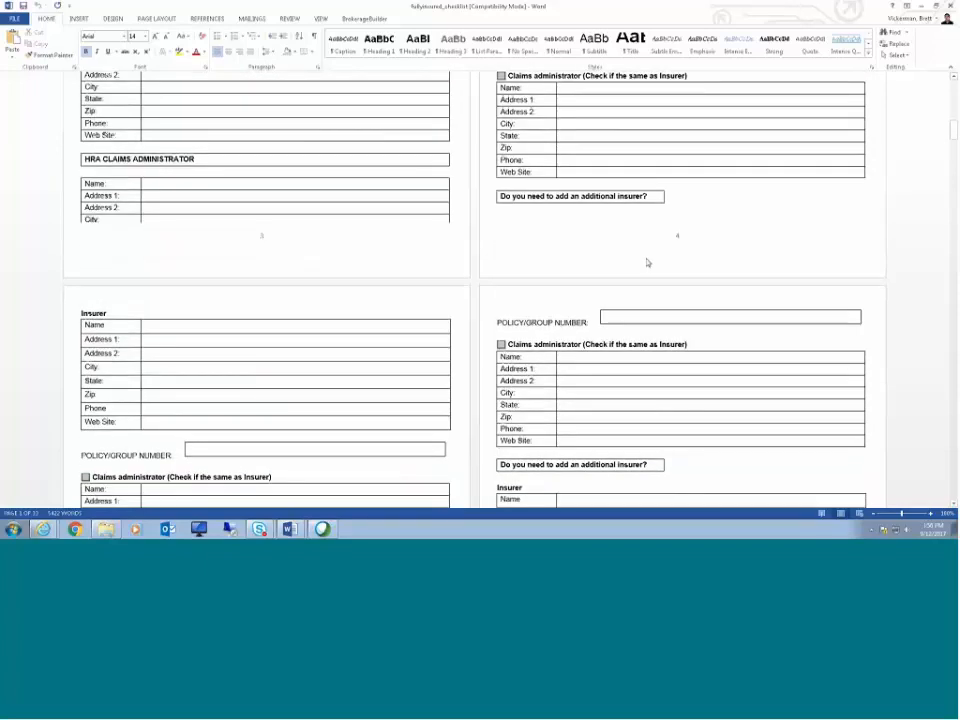
scroll(646, 262, down, 3)
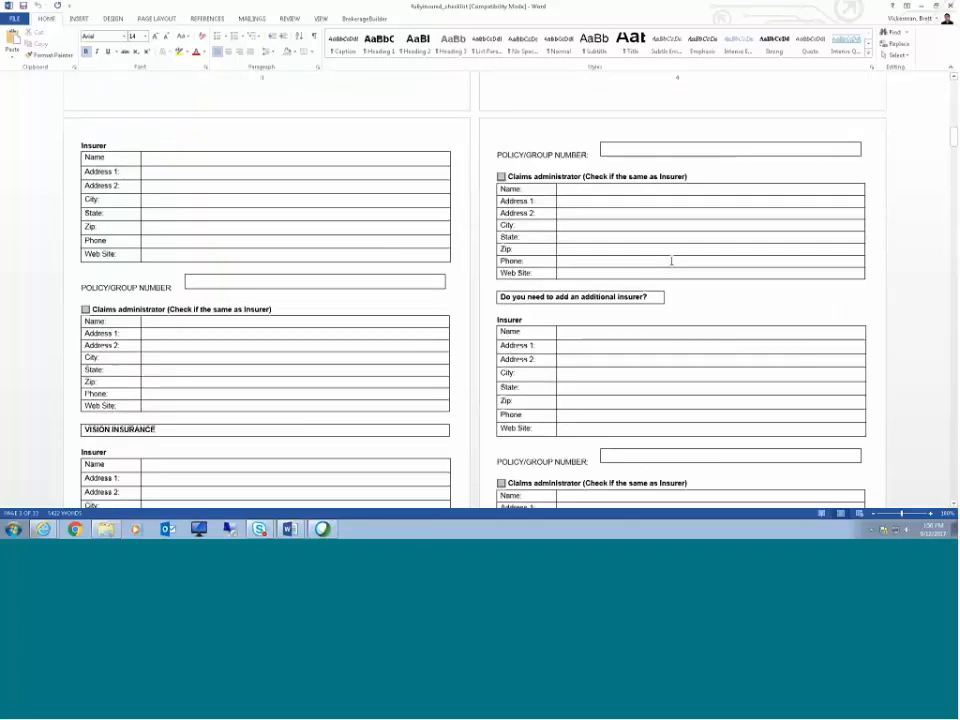
scroll(671, 262, down, 3)
scroll(677, 260, down, 1)
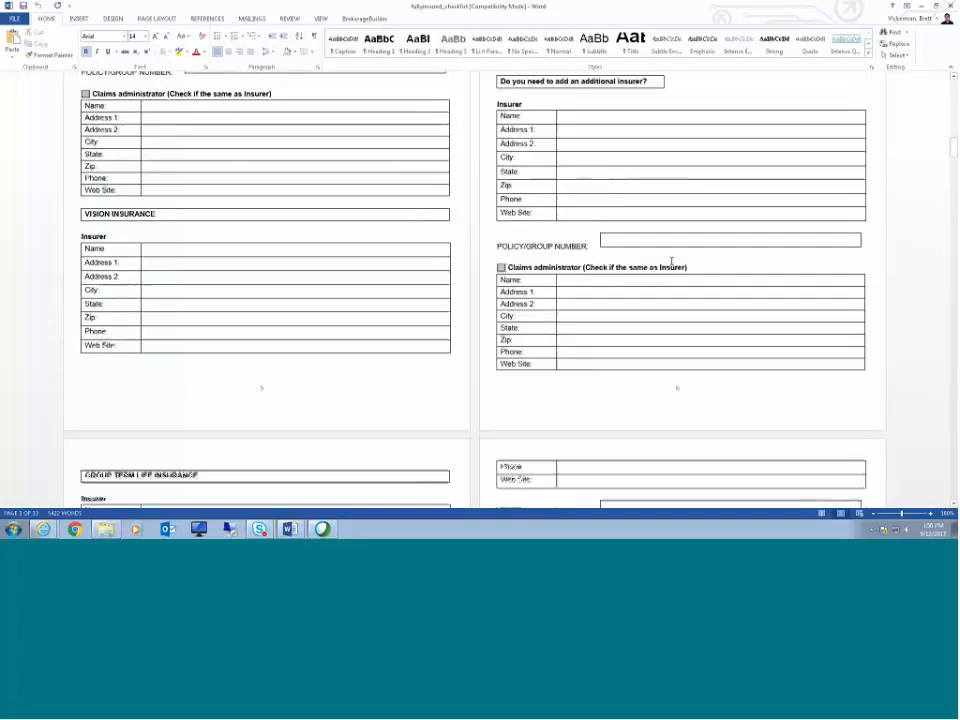
scroll(683, 257, down, 6)
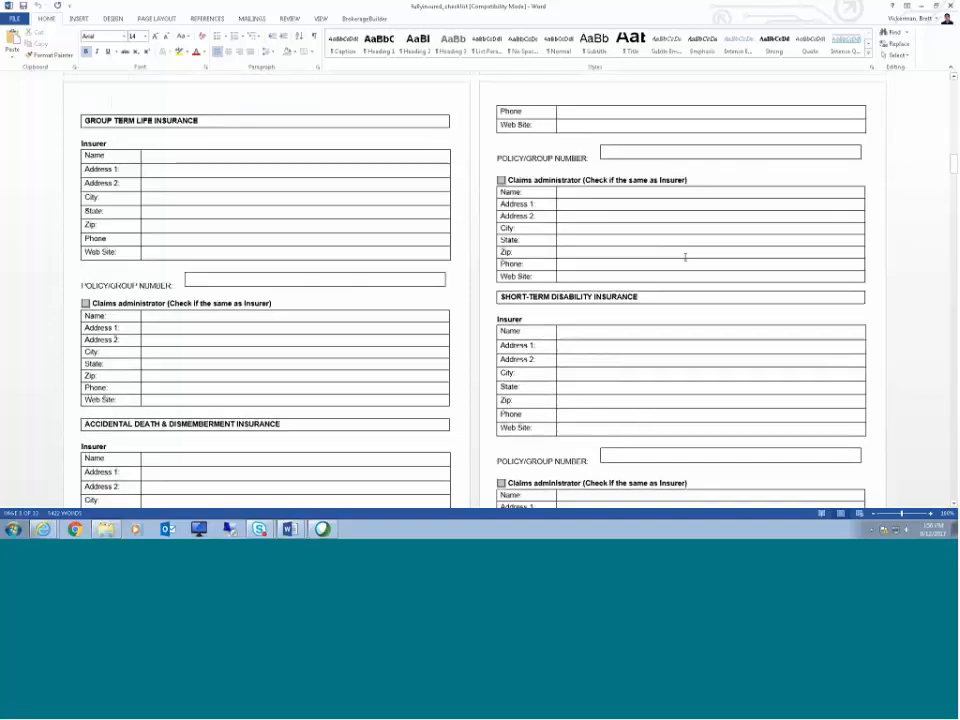
scroll(686, 256, down, 7)
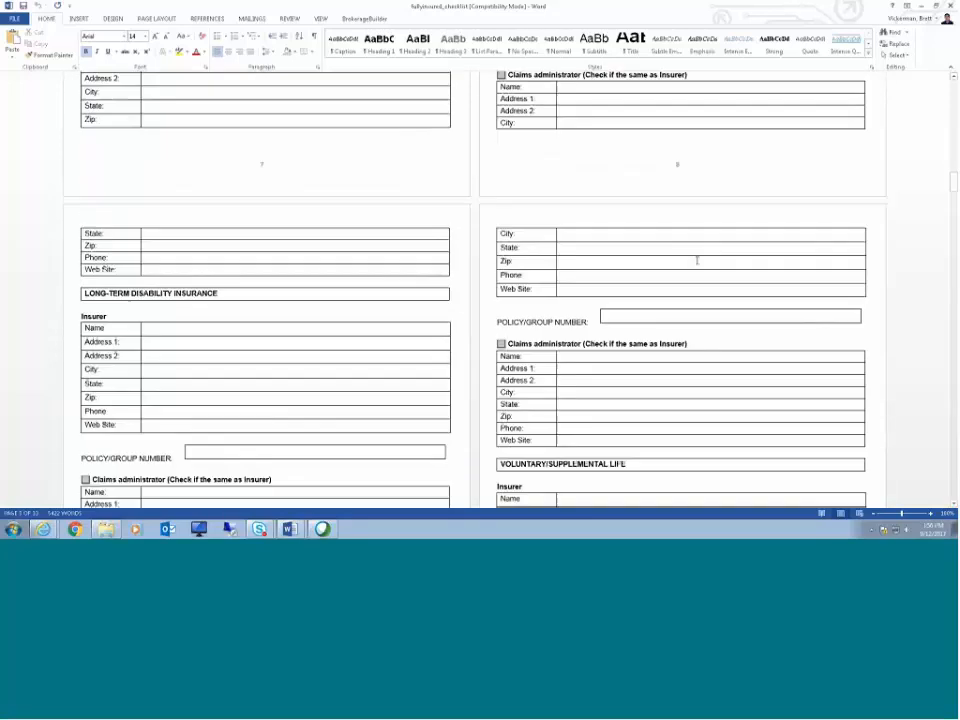
scroll(697, 260, down, 6)
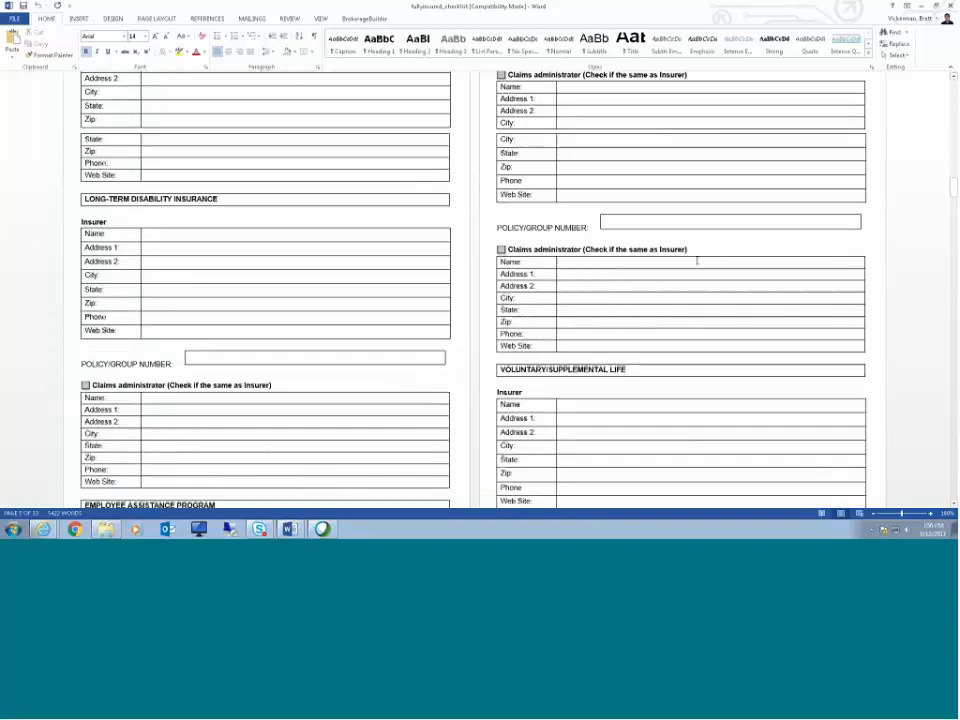
scroll(697, 262, down, 3)
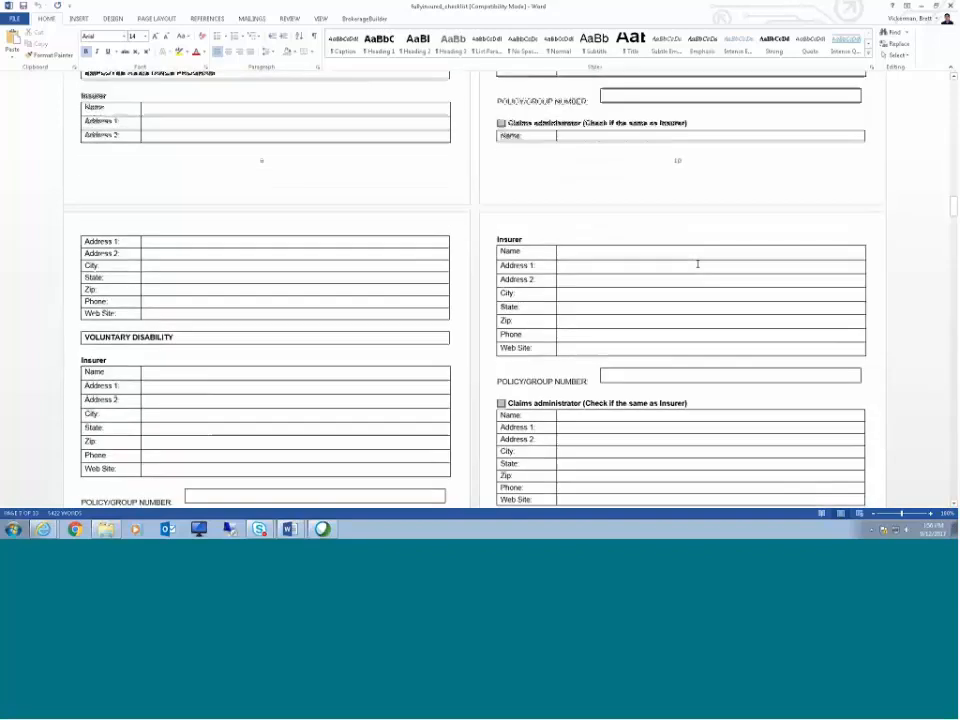
scroll(697, 263, down, 3)
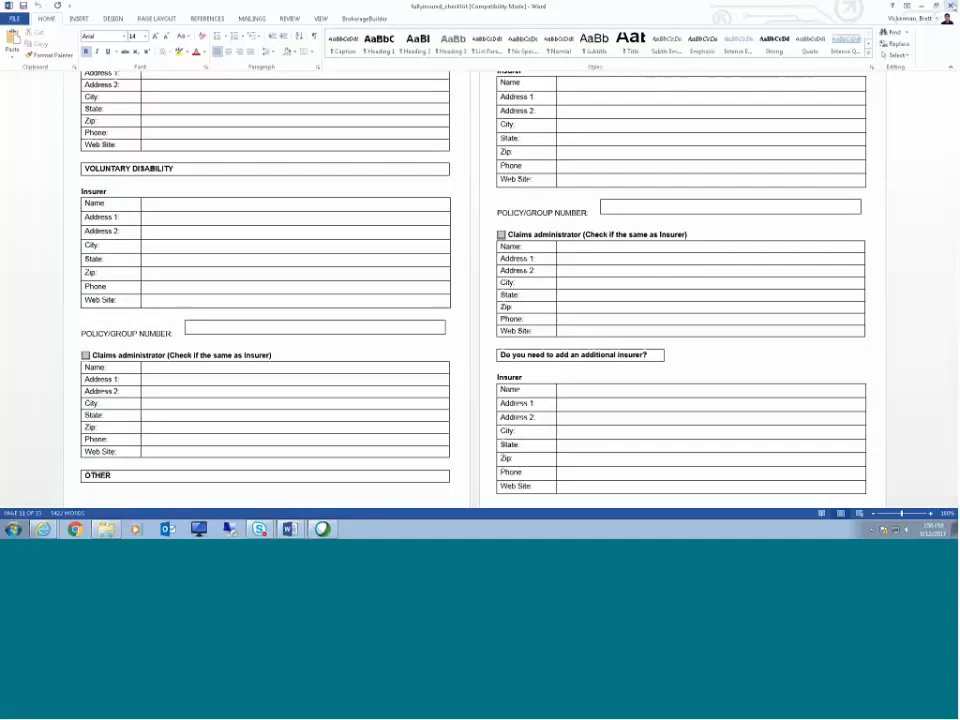
Step: Generate a statistics report for all employers from 09/12/2017 to 09/12/2017 and open it in Excel
key(alt+Tab)
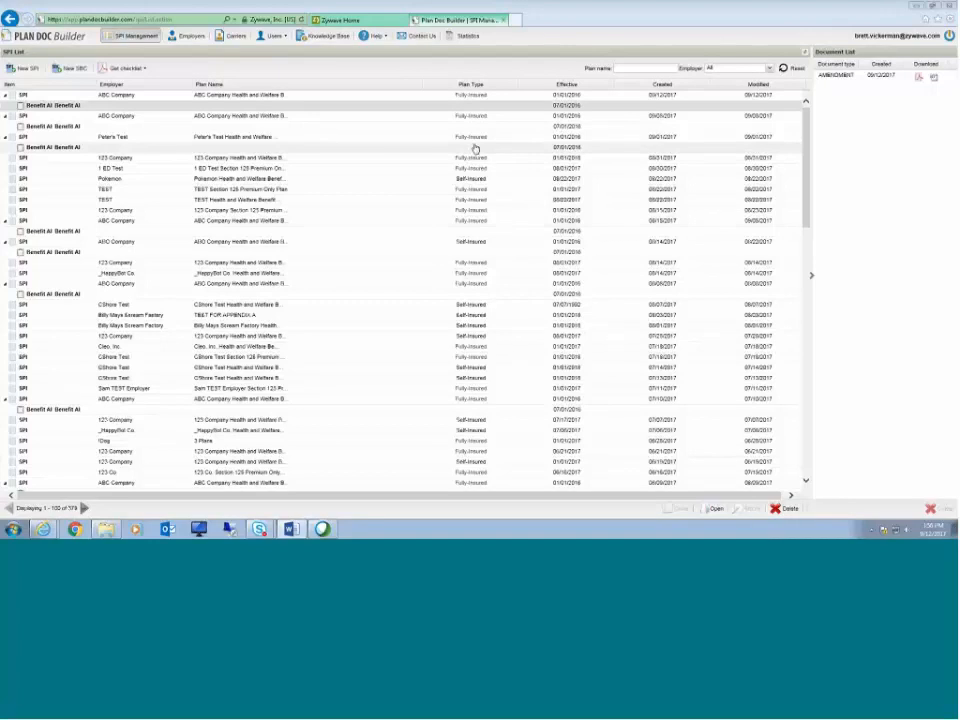
click(457, 38)
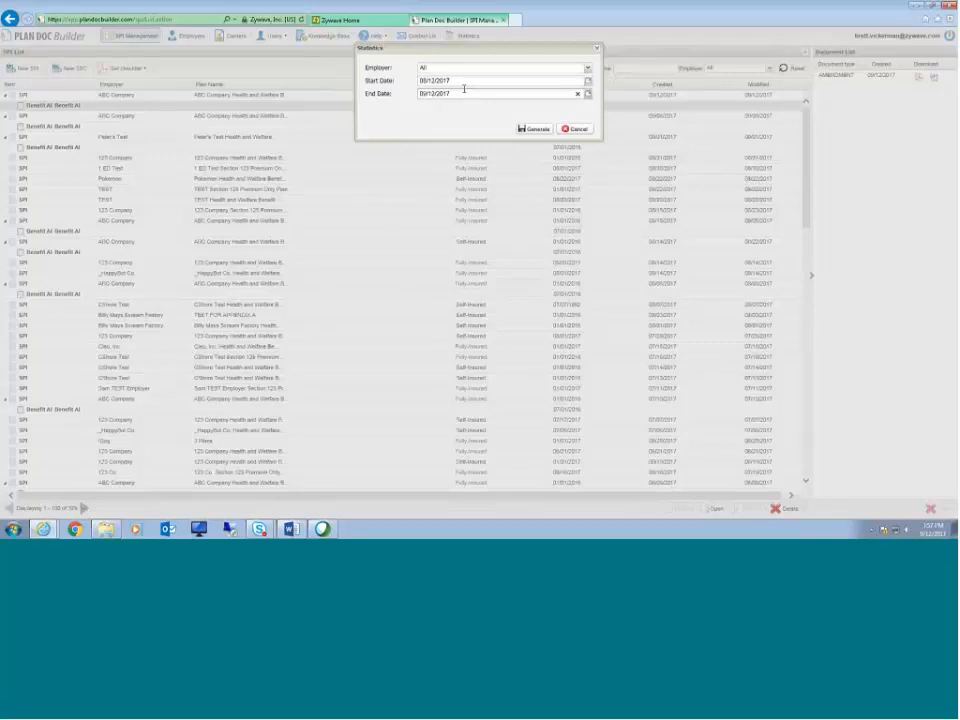
click(537, 129)
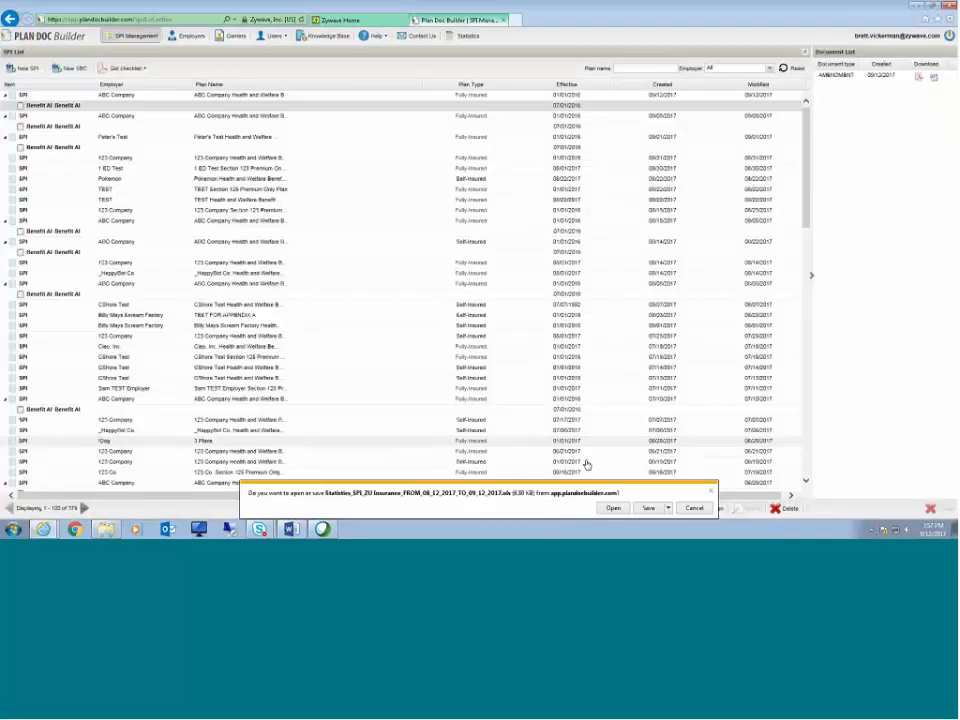
click(613, 508)
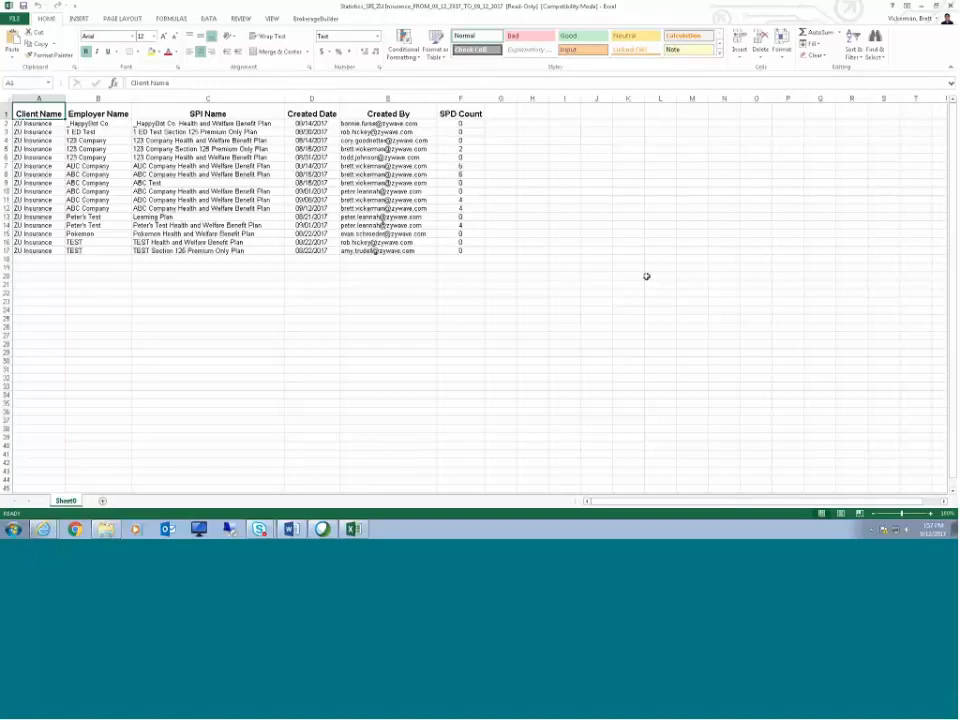
Step: Review the statistics report's columns and SPD counts, then close the spreadsheet
click(38, 97)
click(85, 98)
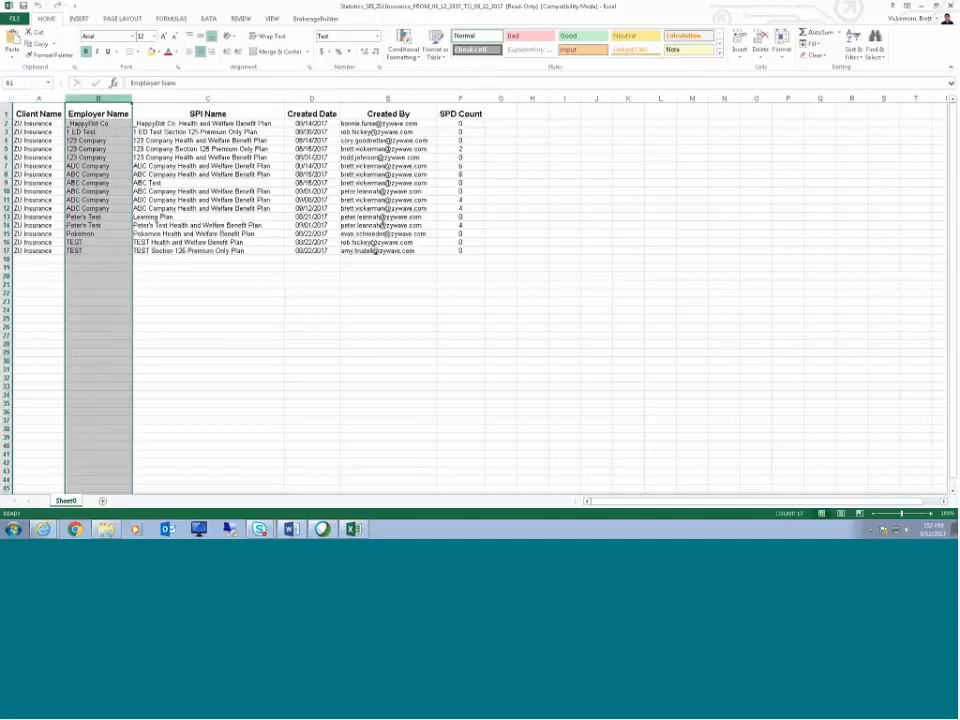
click(155, 99)
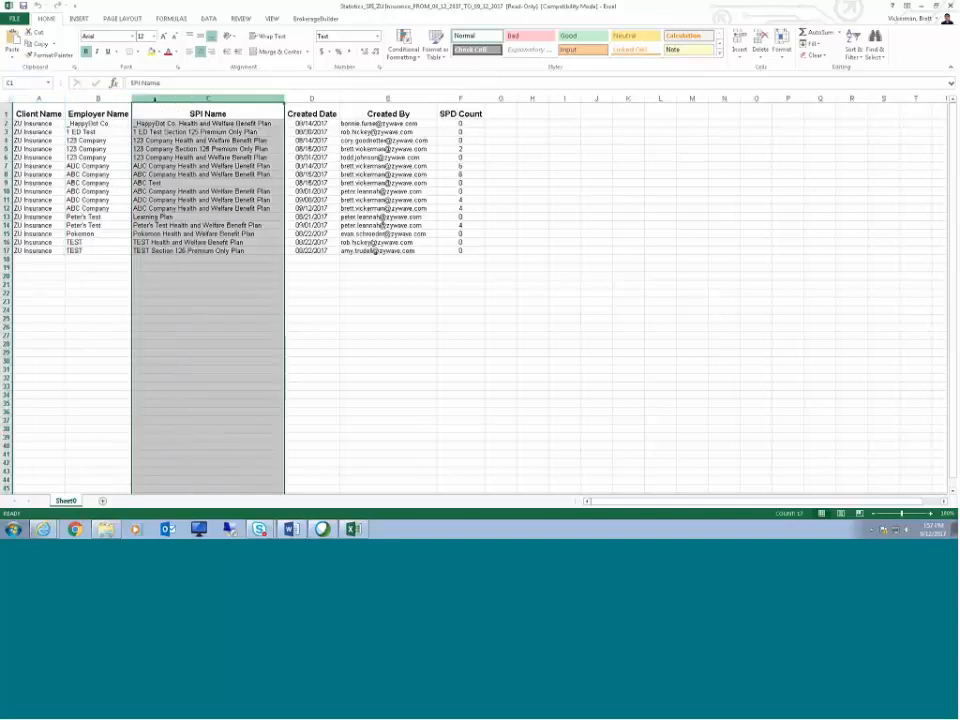
click(311, 98)
click(388, 97)
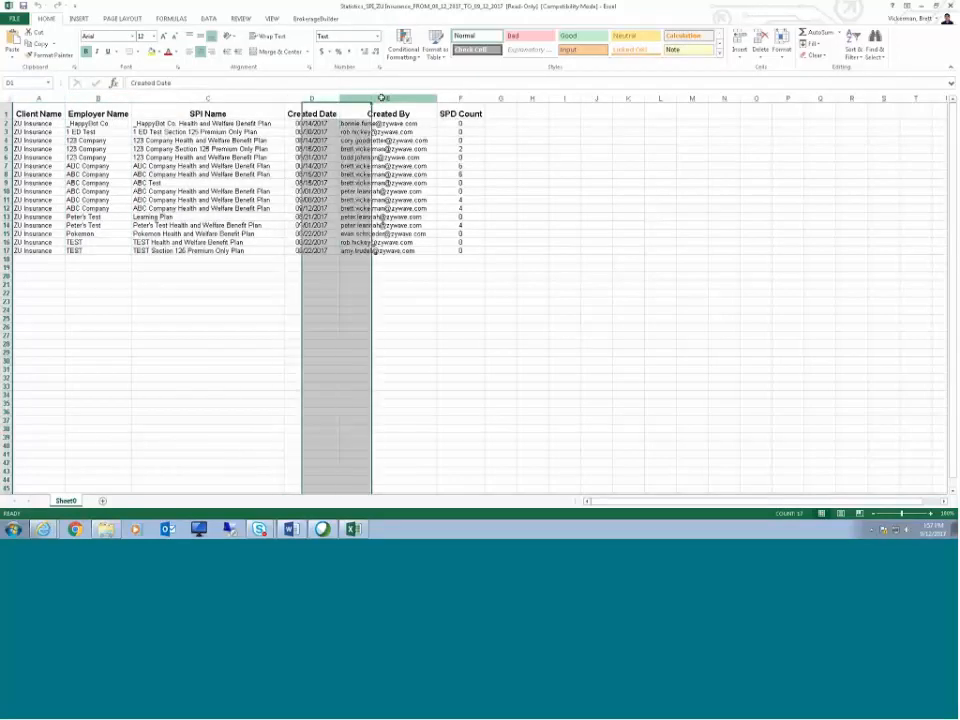
click(460, 98)
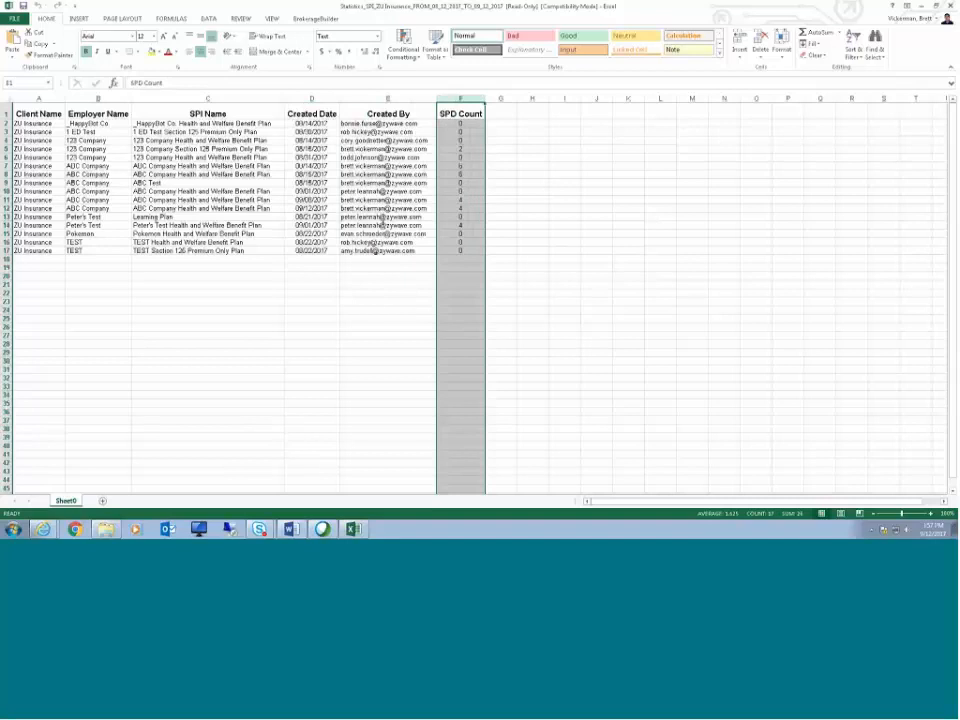
click(458, 199)
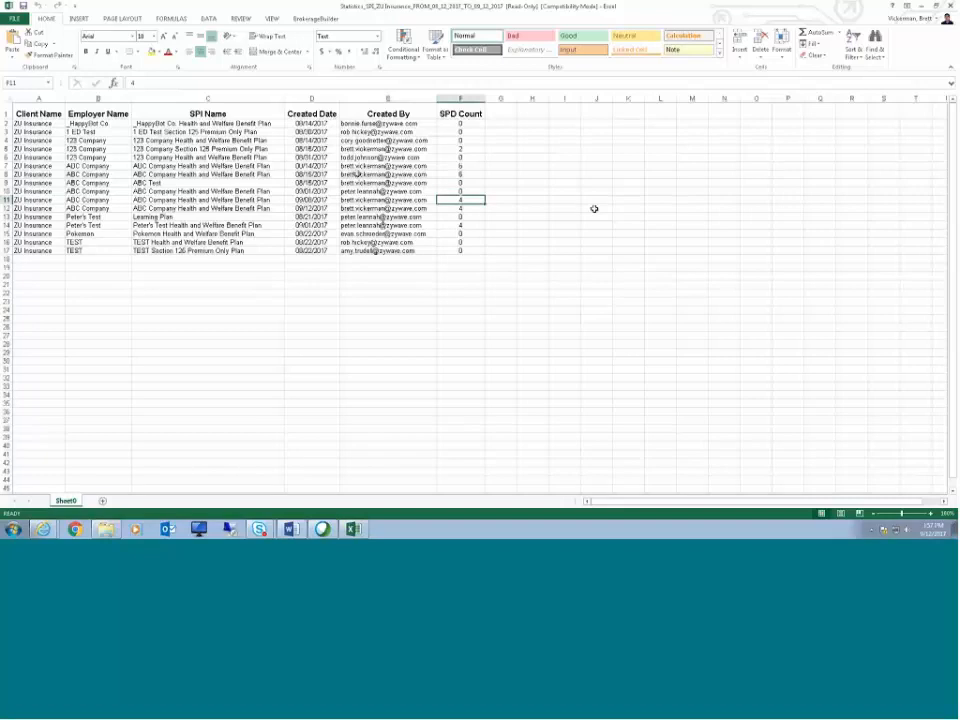
click(220, 198)
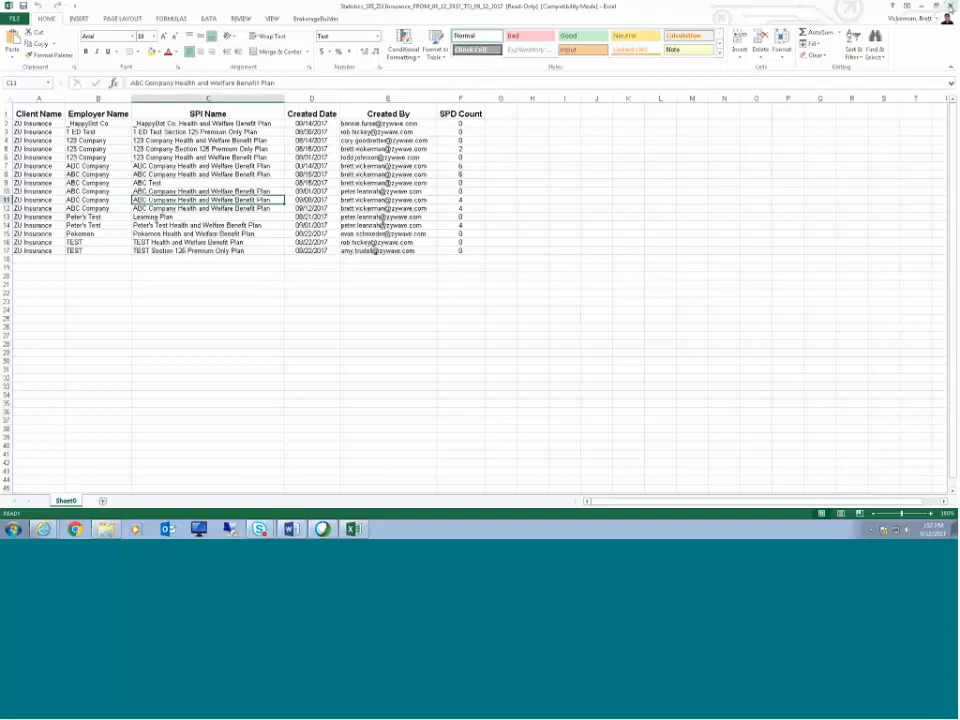
click(950, 6)
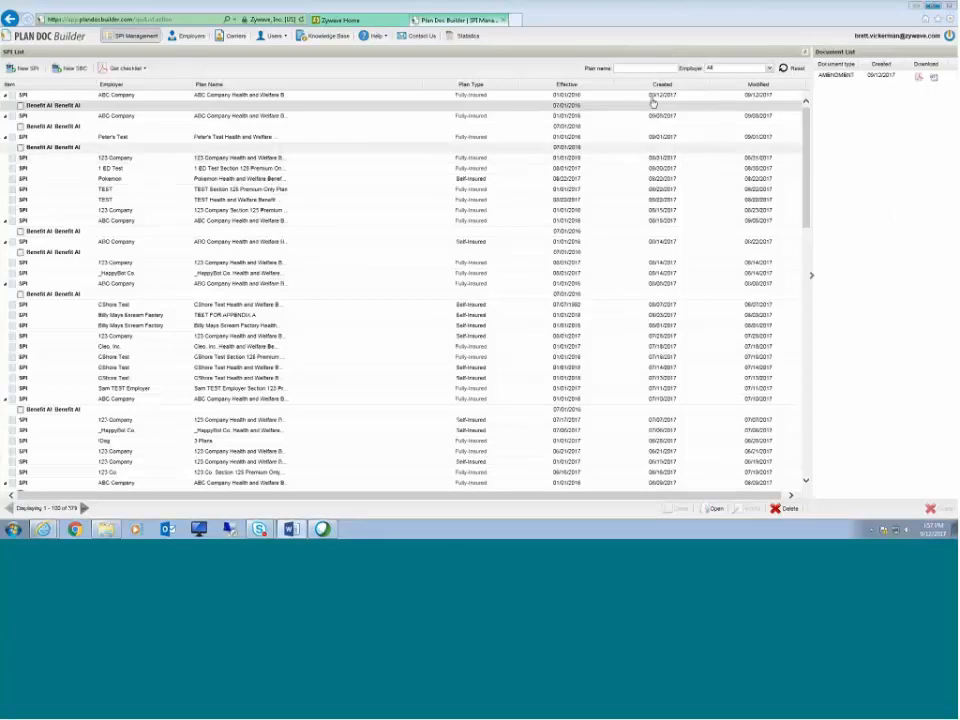
Step: Open the Knowledge Base and expand and collapse entries under Recent Developments
click(322, 36)
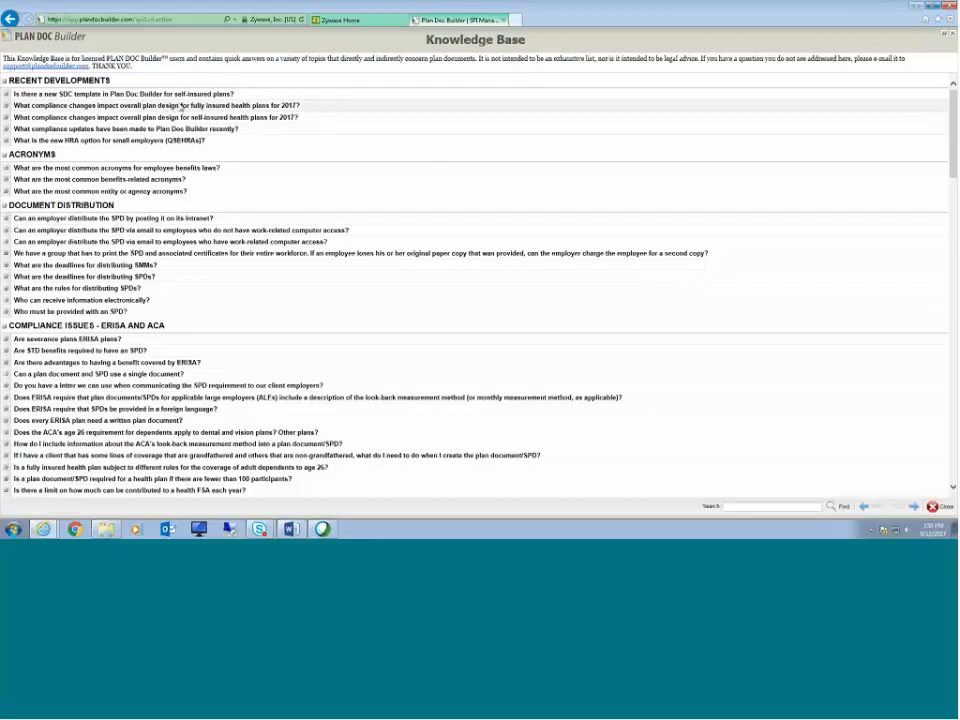
click(8, 118)
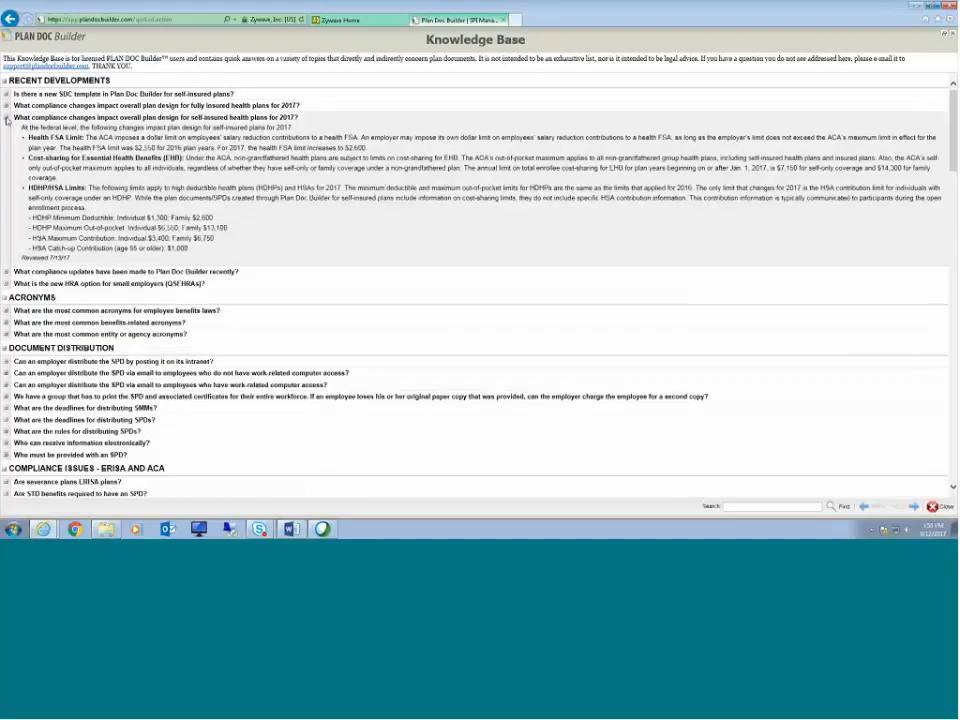
click(8, 118)
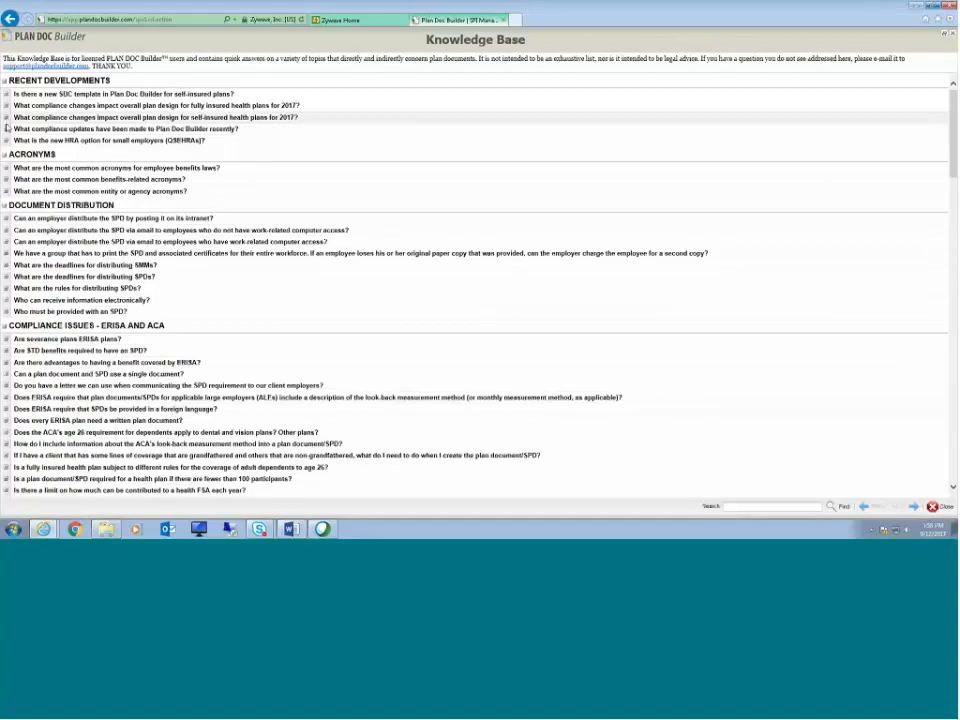
click(7, 129)
click(7, 129)
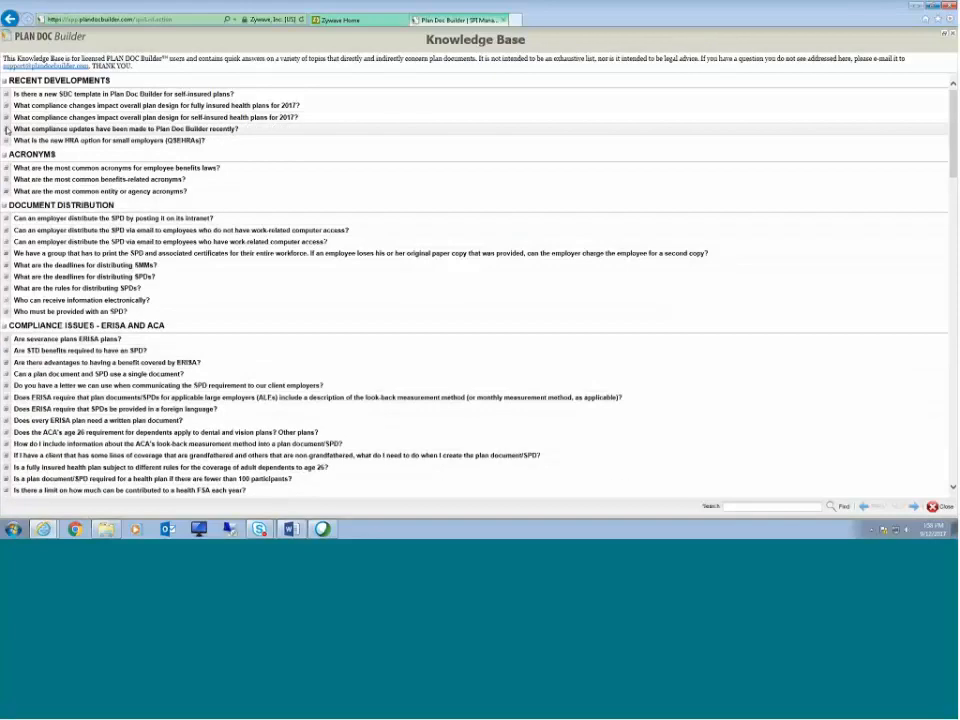
click(6, 141)
click(6, 141)
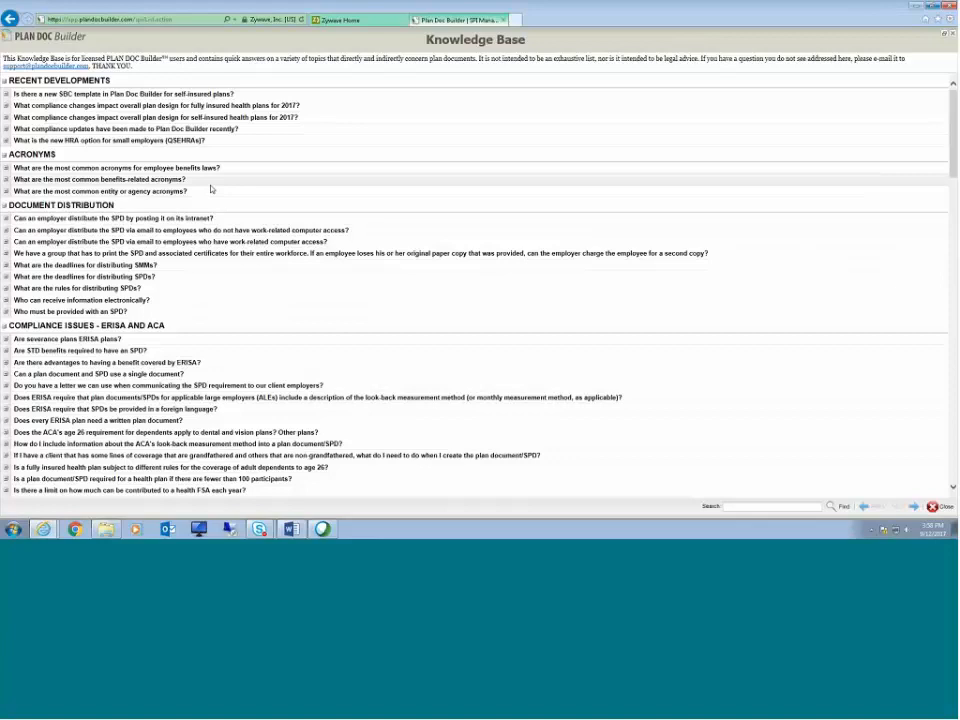
Step: Scroll through the Knowledge Base topics and expand the Documents list under User Downloads
scroll(211, 189, down, 3)
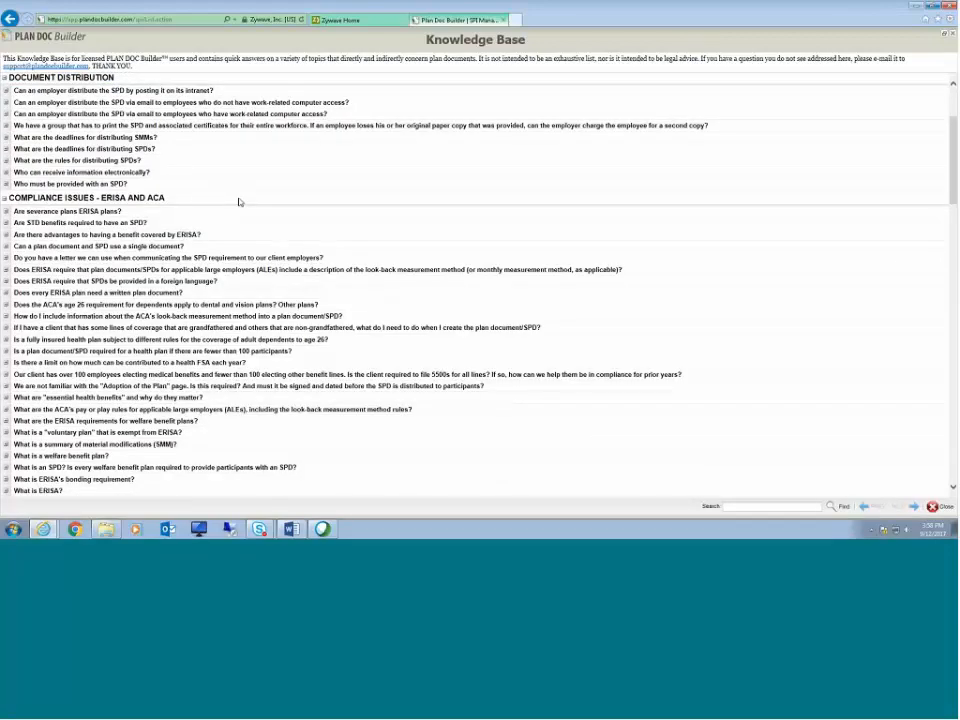
scroll(239, 202, down, 7)
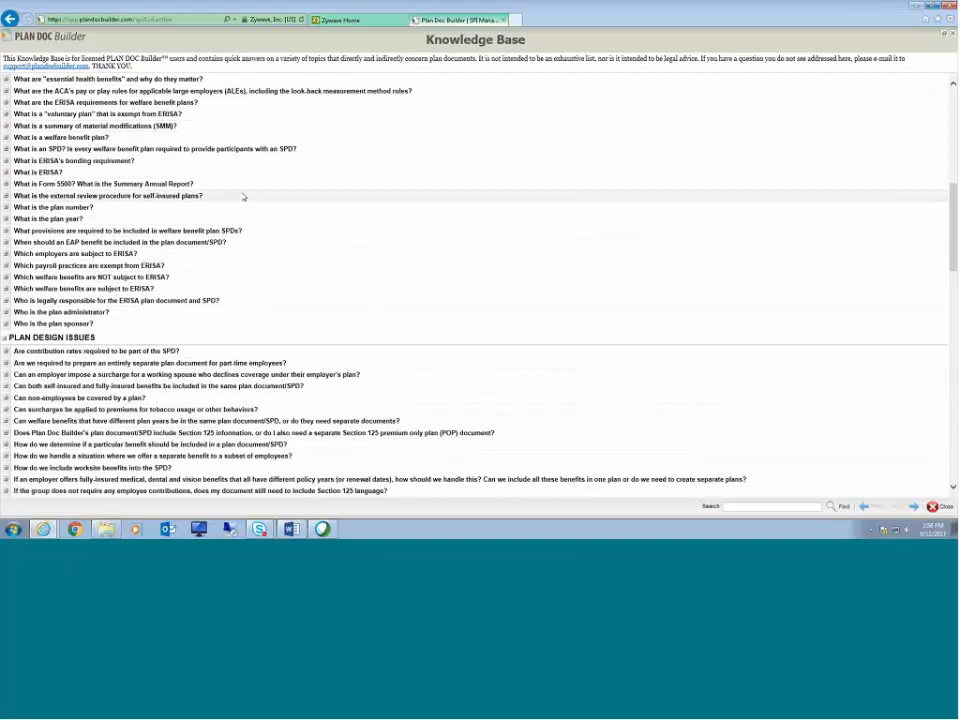
scroll(243, 197, down, 6)
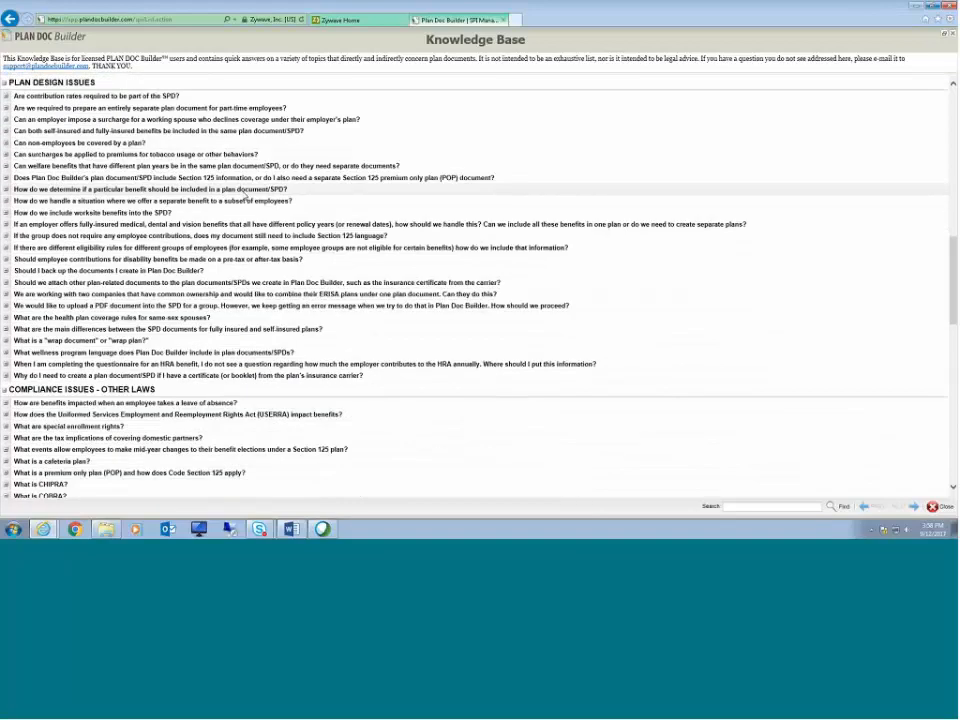
scroll(245, 197, down, 10)
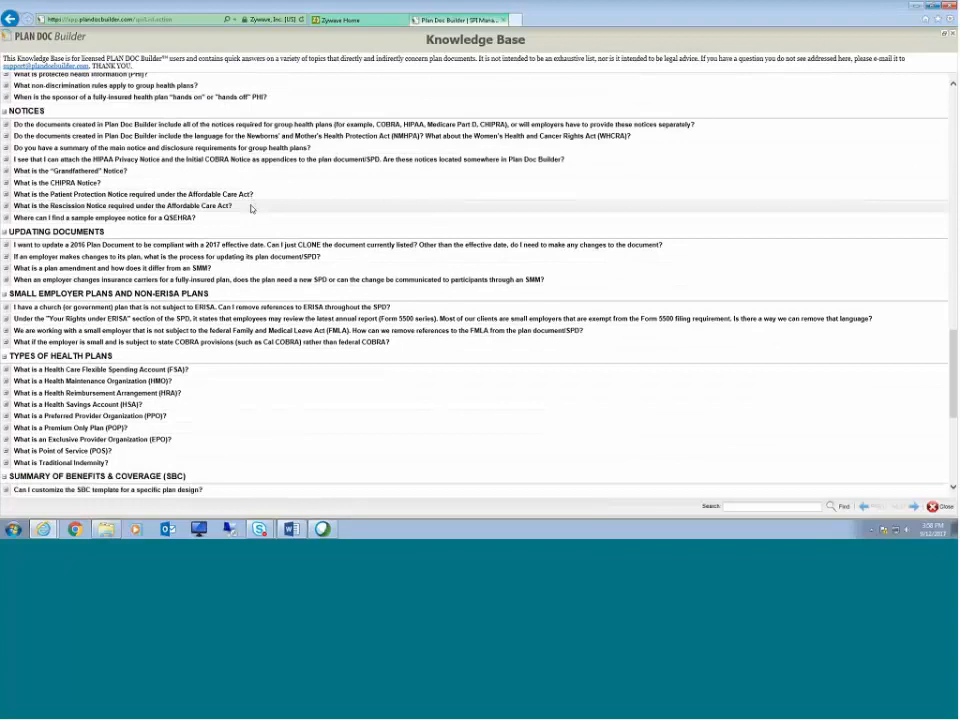
scroll(251, 208, down, 6)
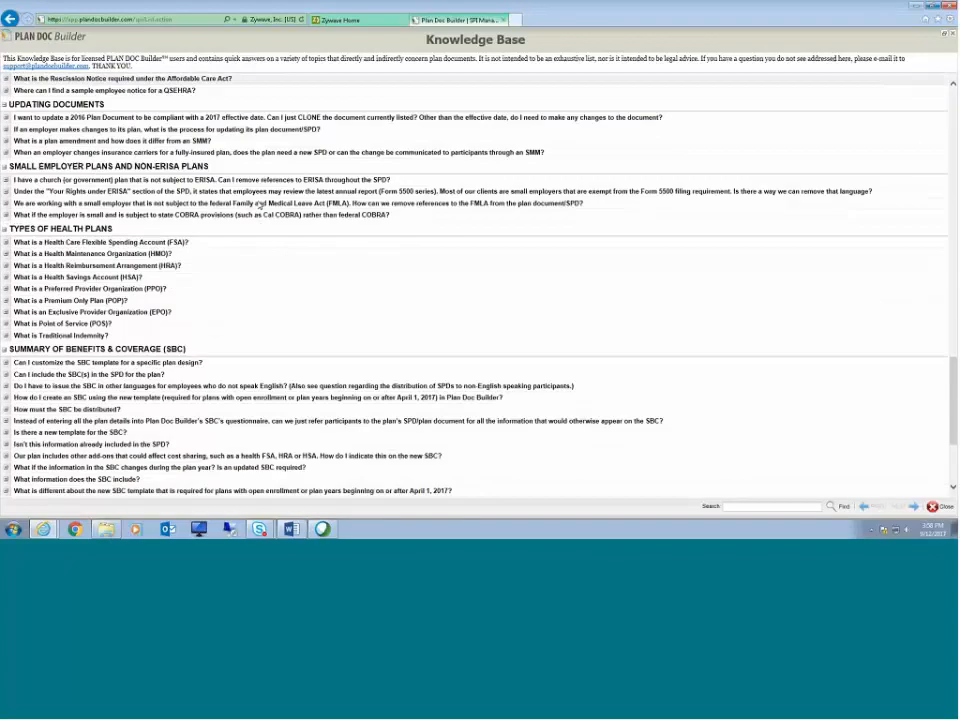
scroll(280, 205, down, 1)
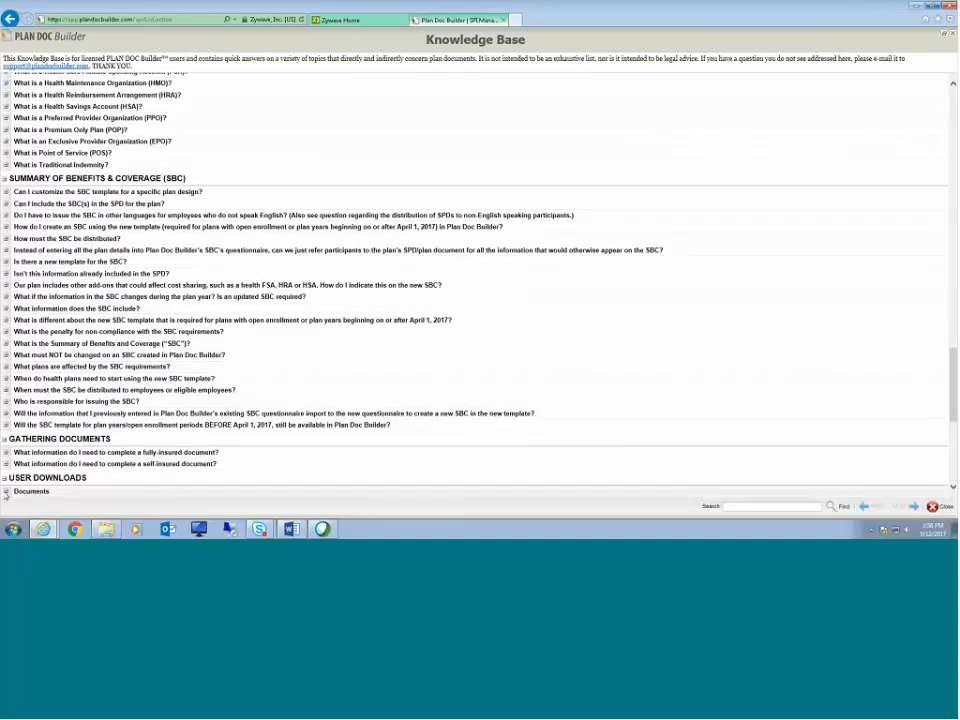
click(6, 492)
scroll(451, 385, down, 5)
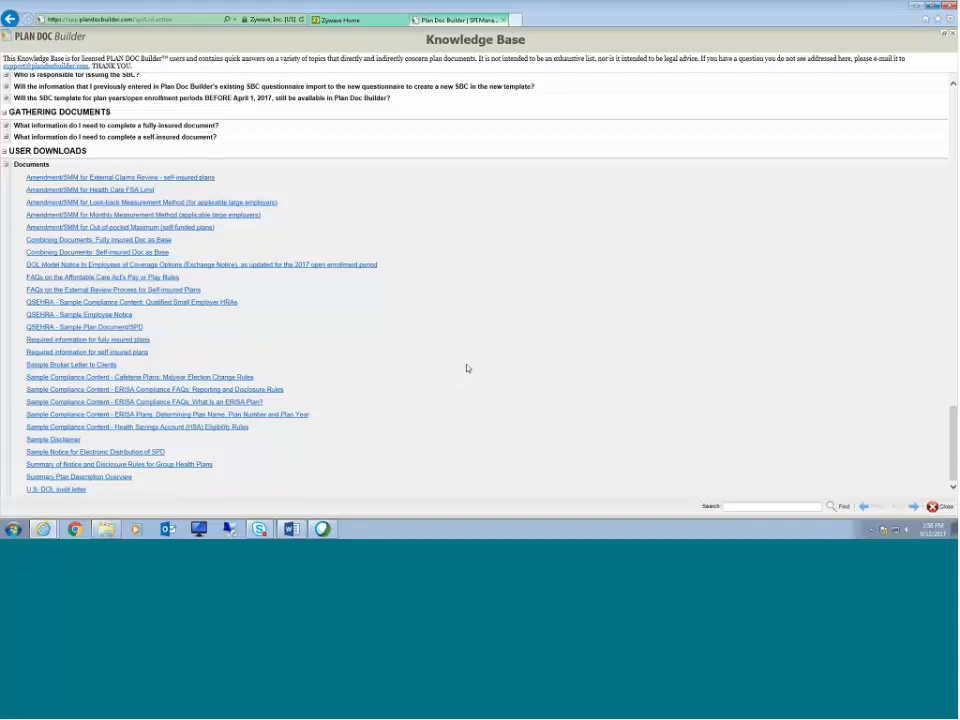
Step: Search the Knowledge Base for "wrap plan" and review the highlighted matching answers
click(768, 505)
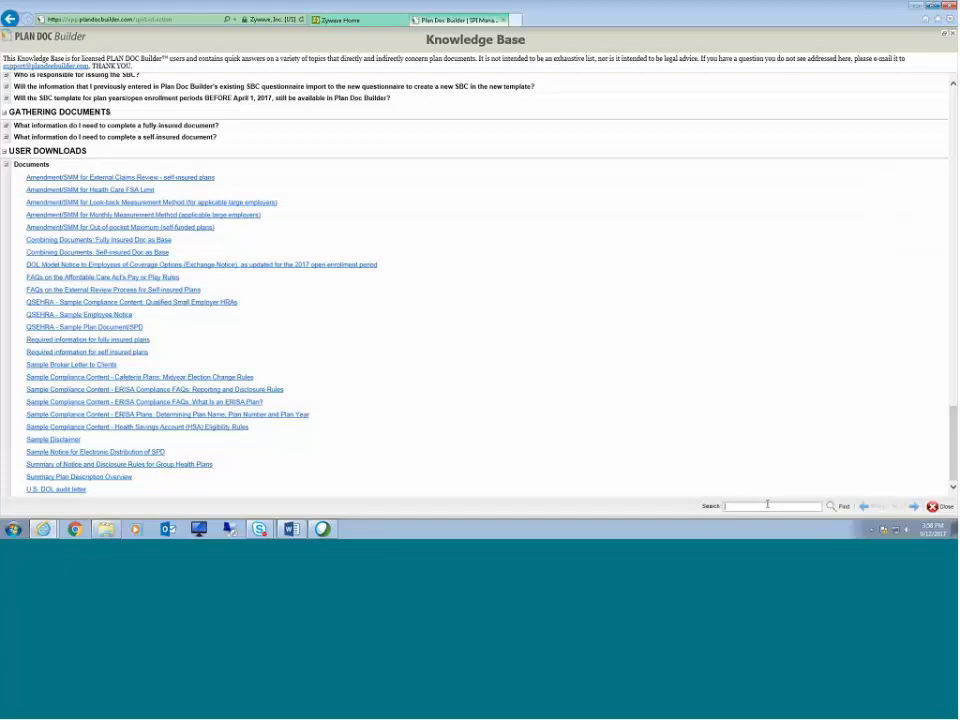
text(smap plan)
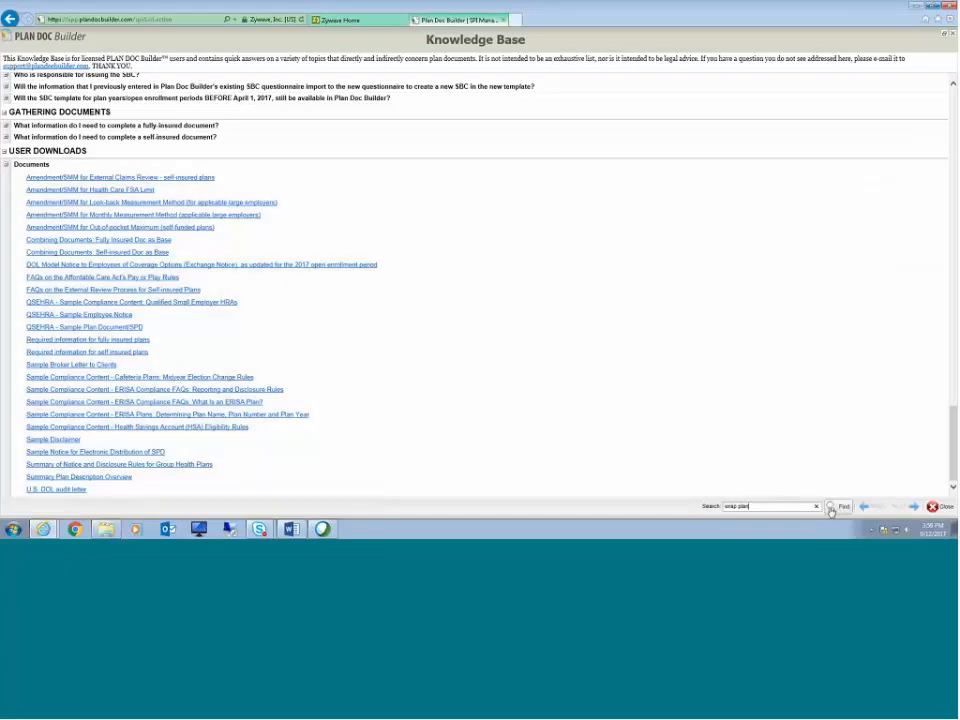
click(838, 507)
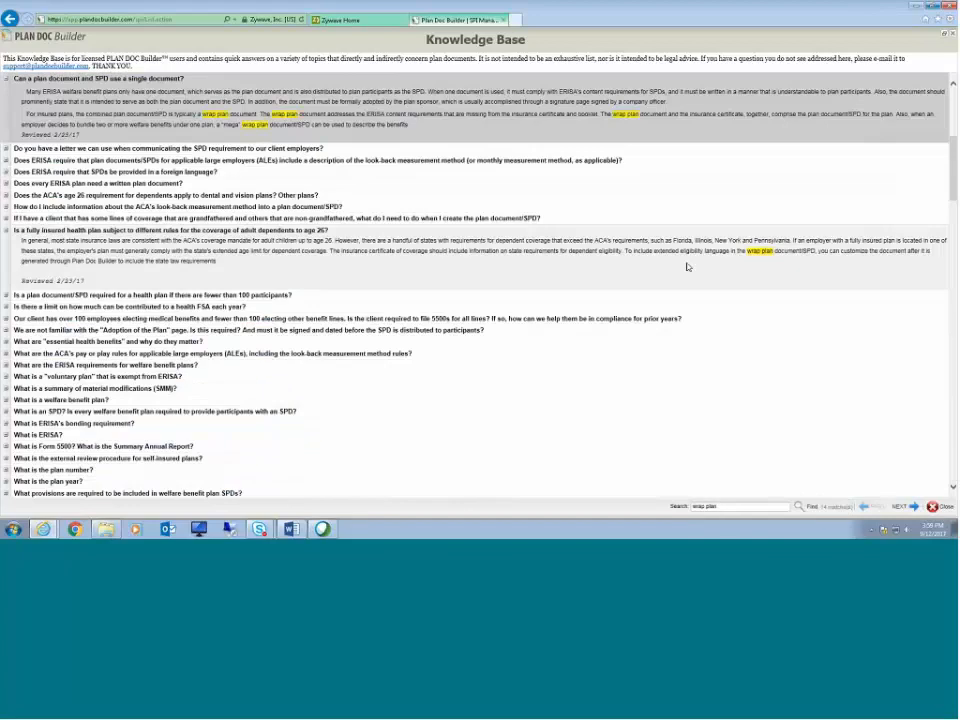
scroll(687, 267, up, 5)
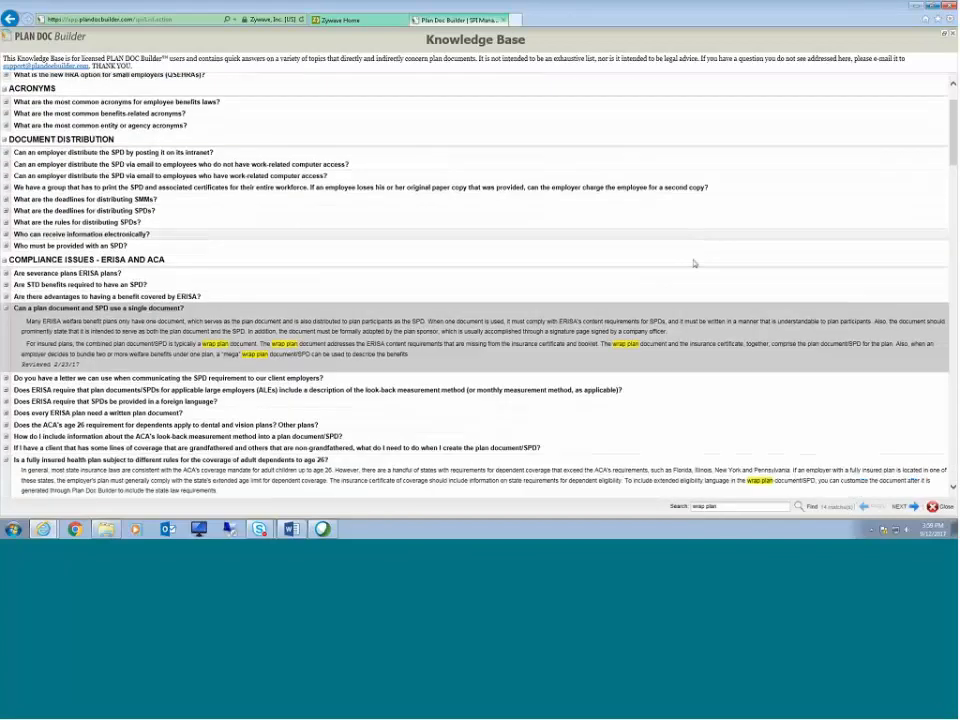
Step: Scroll through the Knowledge Base answers highlighted for the "wrap plan" search
scroll(690, 264, down, 4)
scroll(677, 265, down, 1)
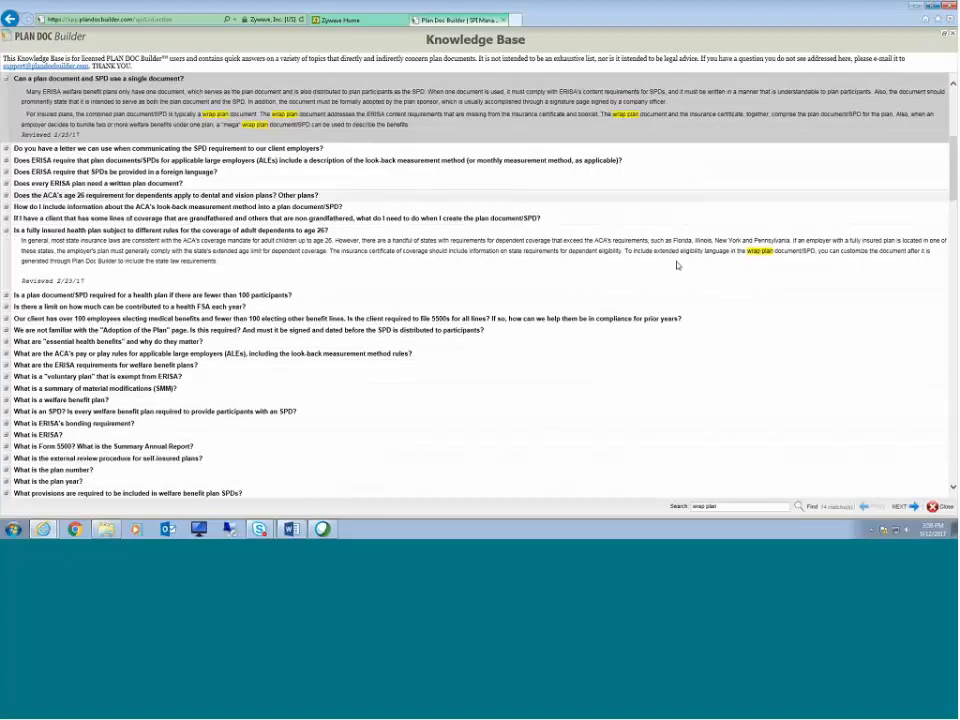
scroll(677, 265, down, 3)
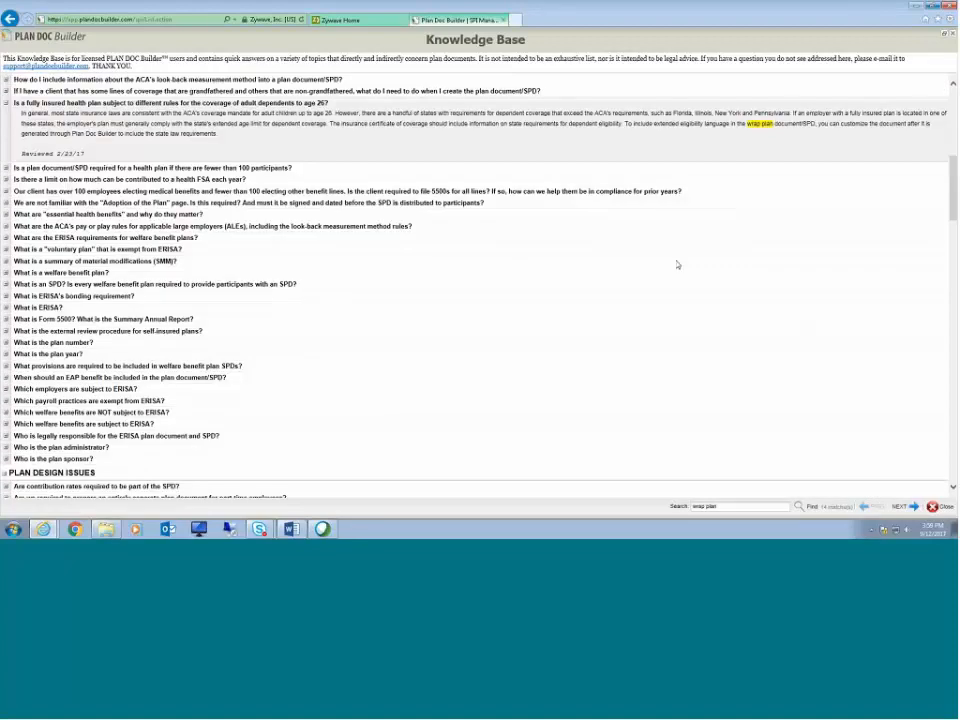
scroll(677, 265, down, 2)
scroll(677, 265, down, 6)
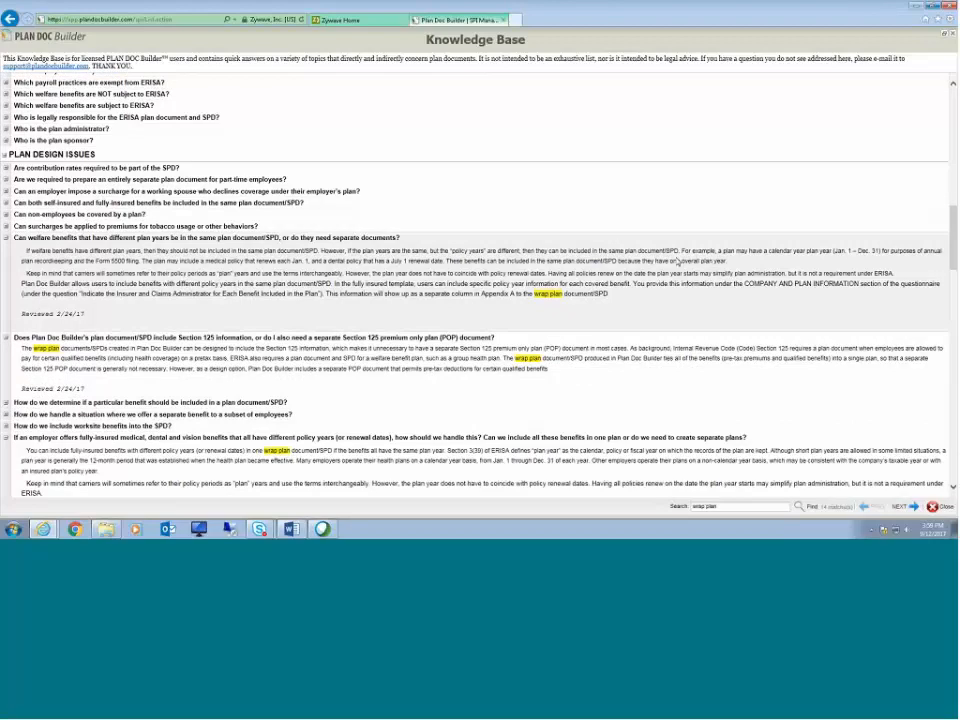
scroll(677, 262, down, 13)
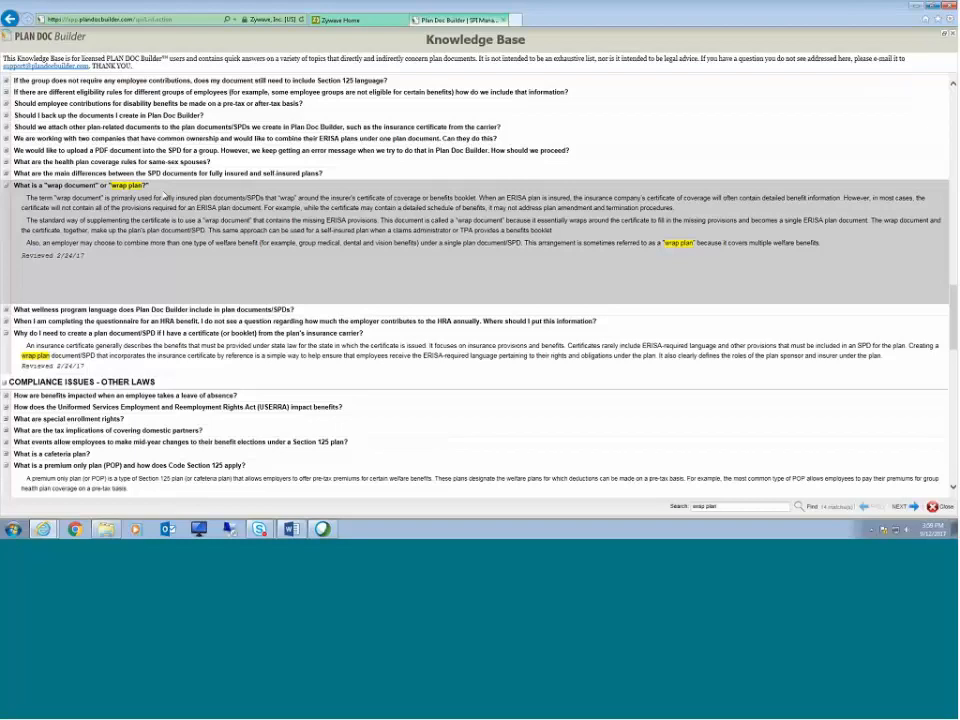
scroll(382, 325, down, 3)
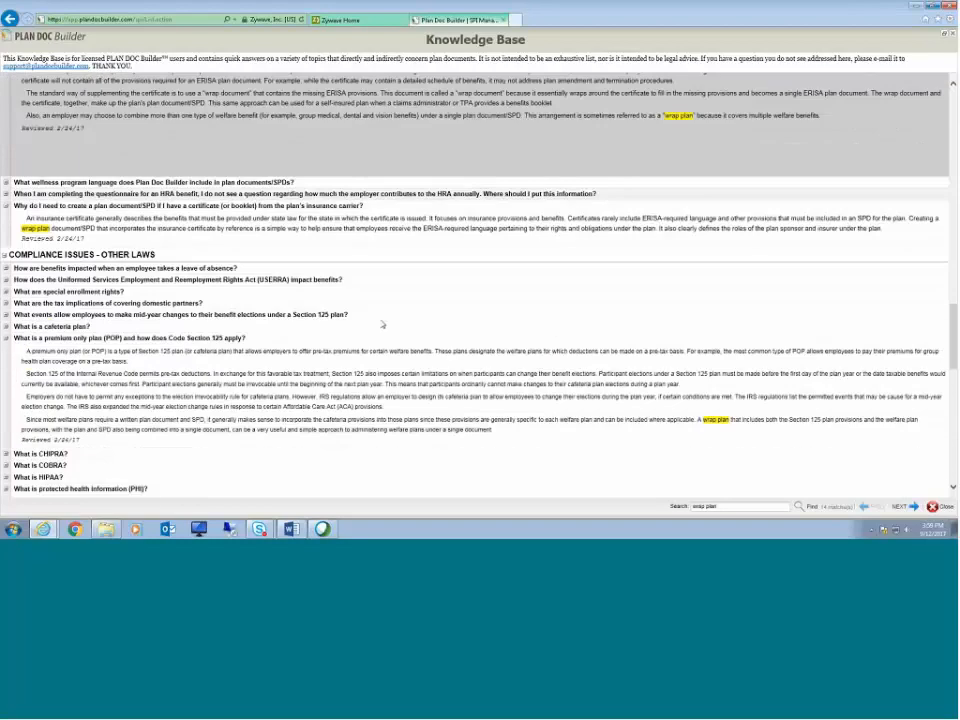
scroll(382, 325, down, 12)
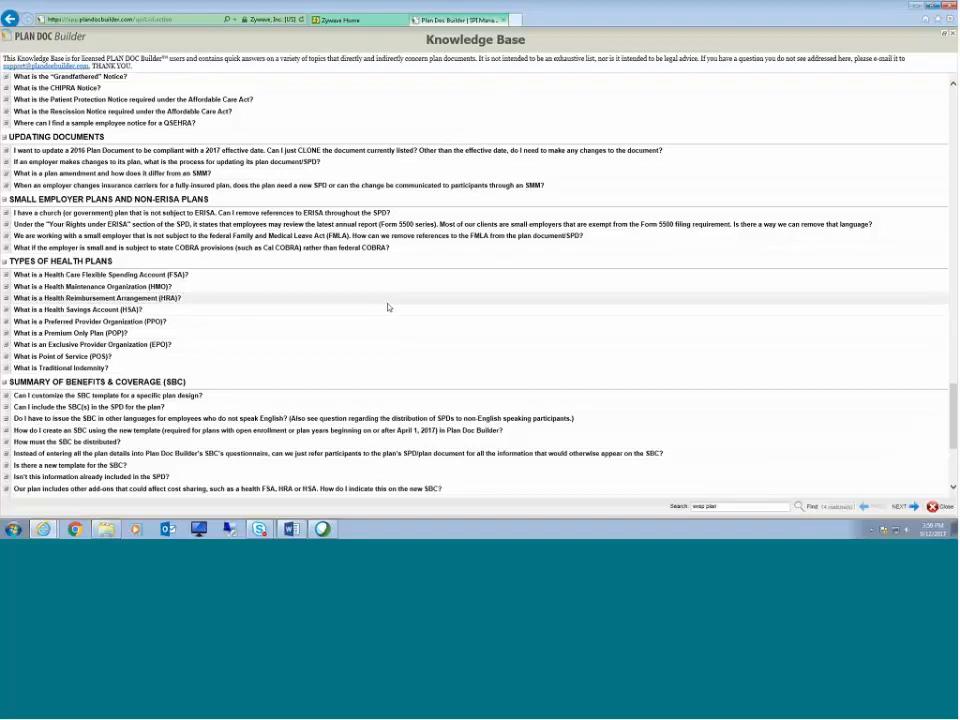
scroll(388, 307, down, 4)
scroll(388, 307, up, 18)
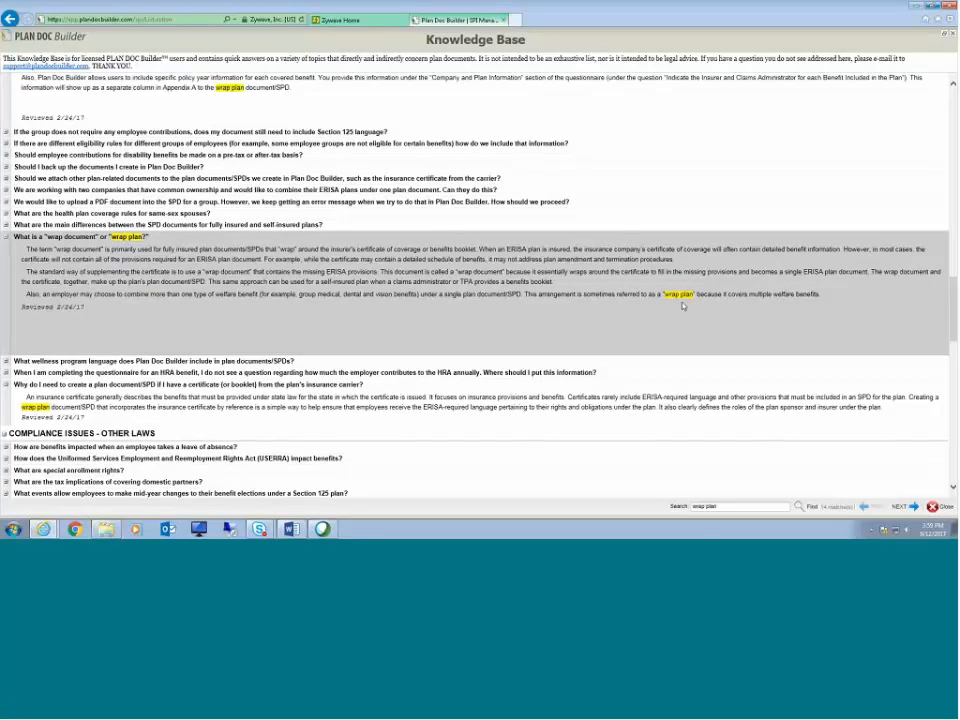
Step: Copy the answer text of the "What is a 'wrap document' or 'wrap plan'?" entry
drag(821, 295, 16, 238)
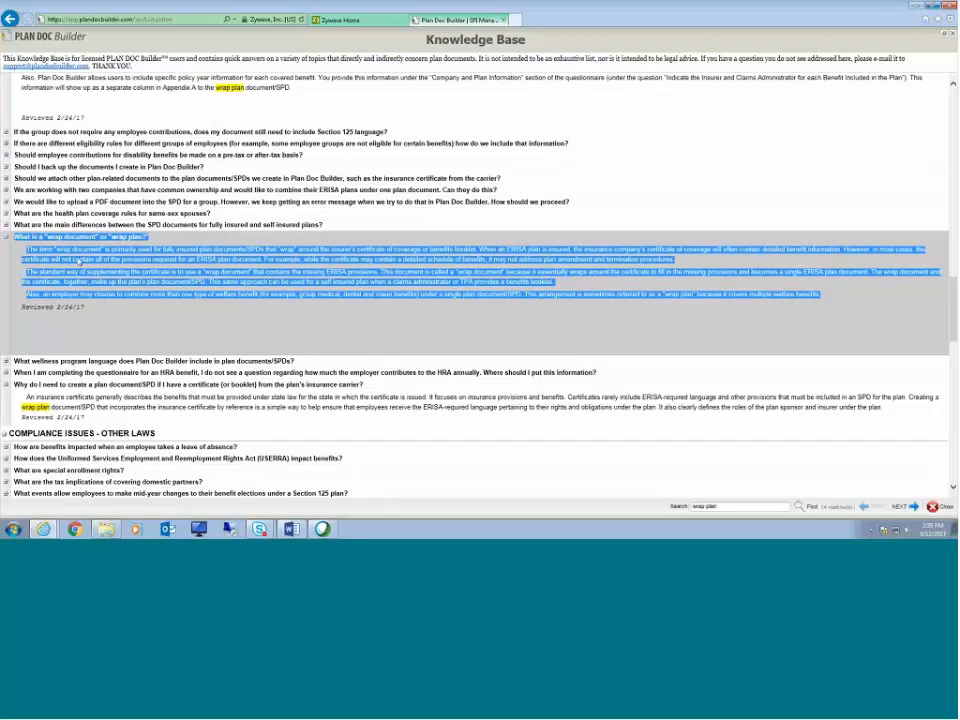
right_click(95, 258)
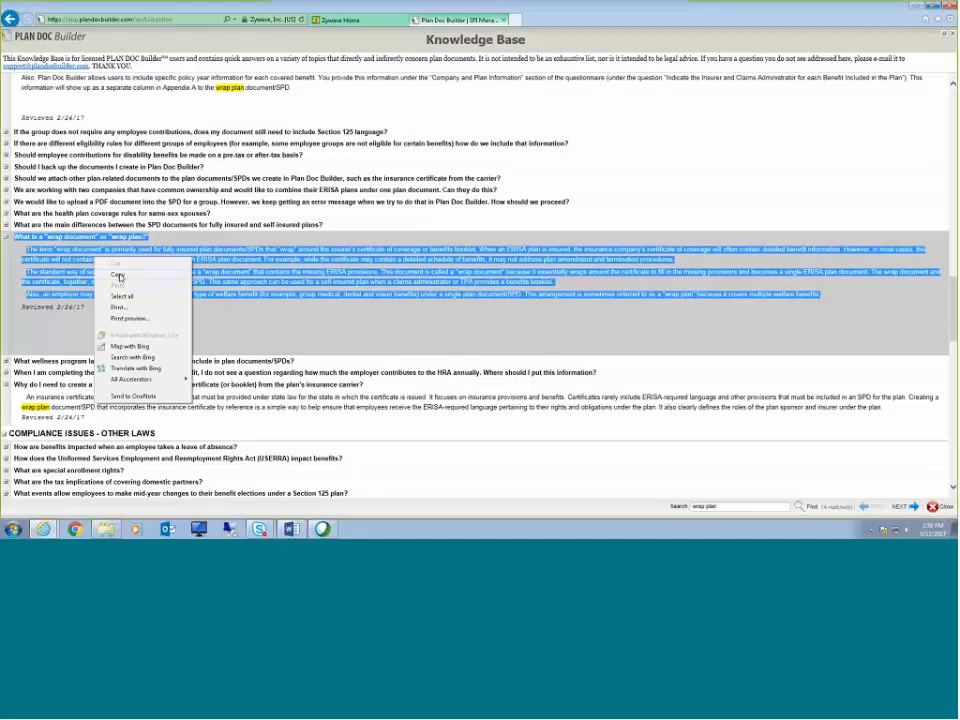
click(118, 275)
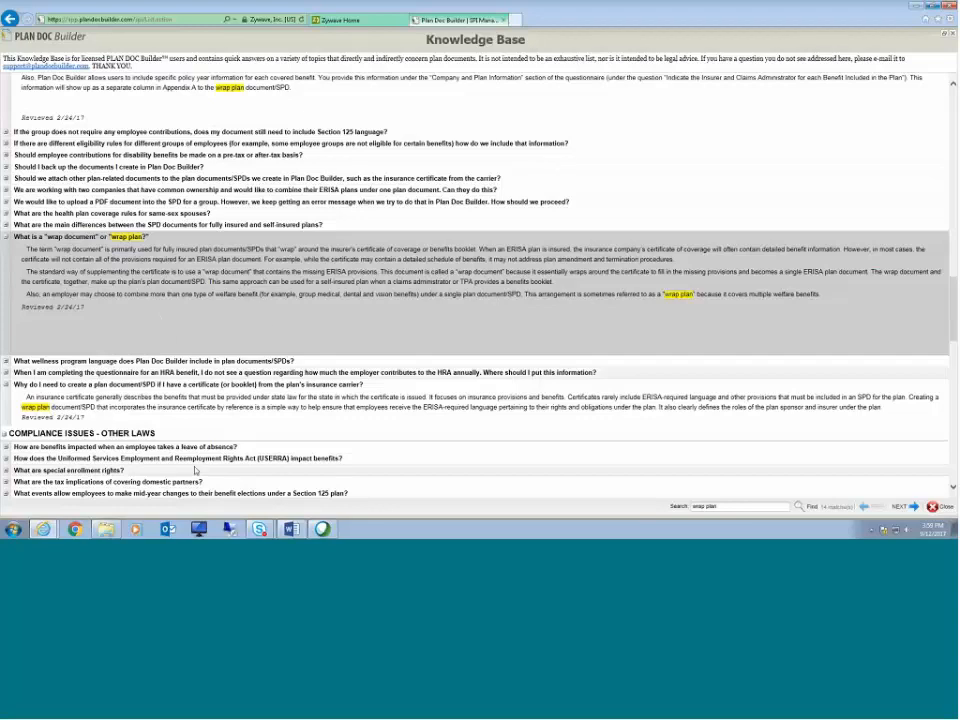
Step: Open the "Amendment/SMM for Look-back Measurement Method" download from User Downloads and switch it to editing view
scroll(301, 443, down, 5)
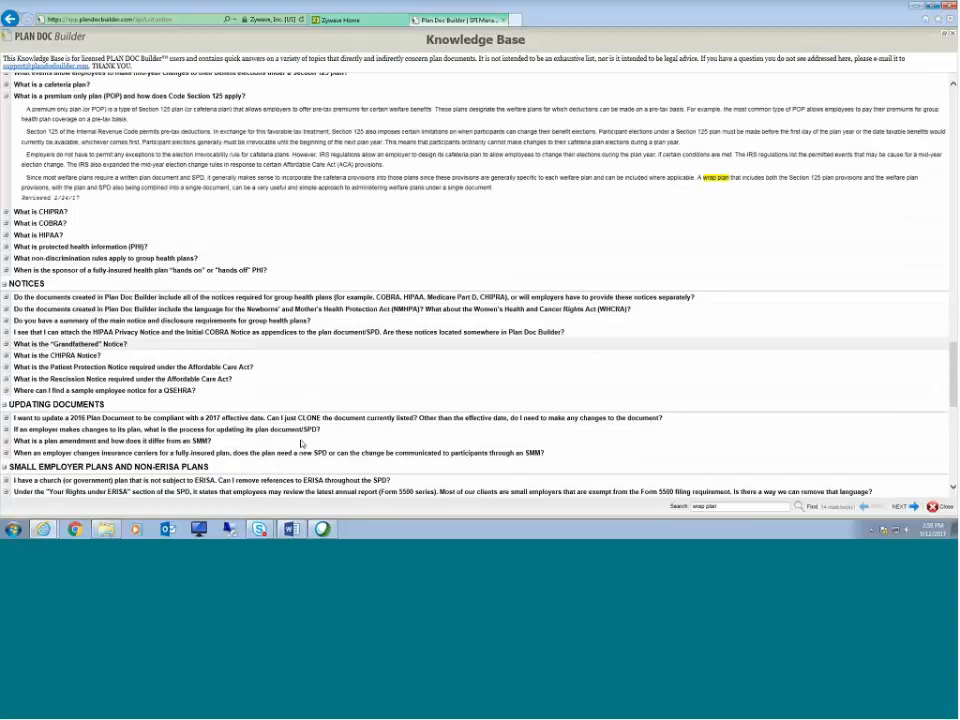
scroll(301, 443, down, 6)
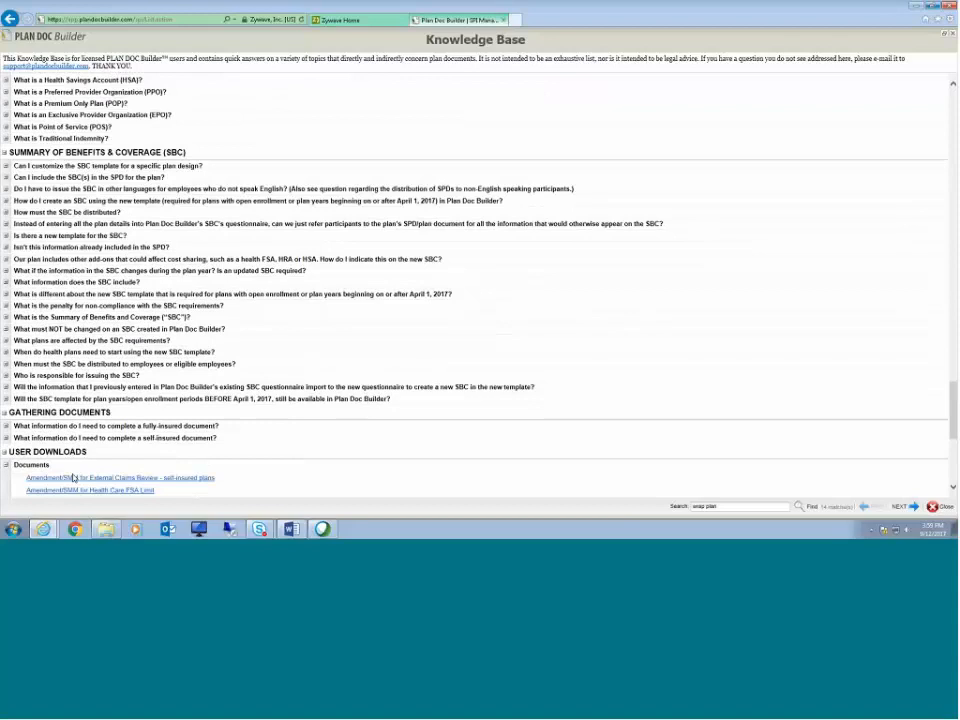
scroll(73, 478, down, 4)
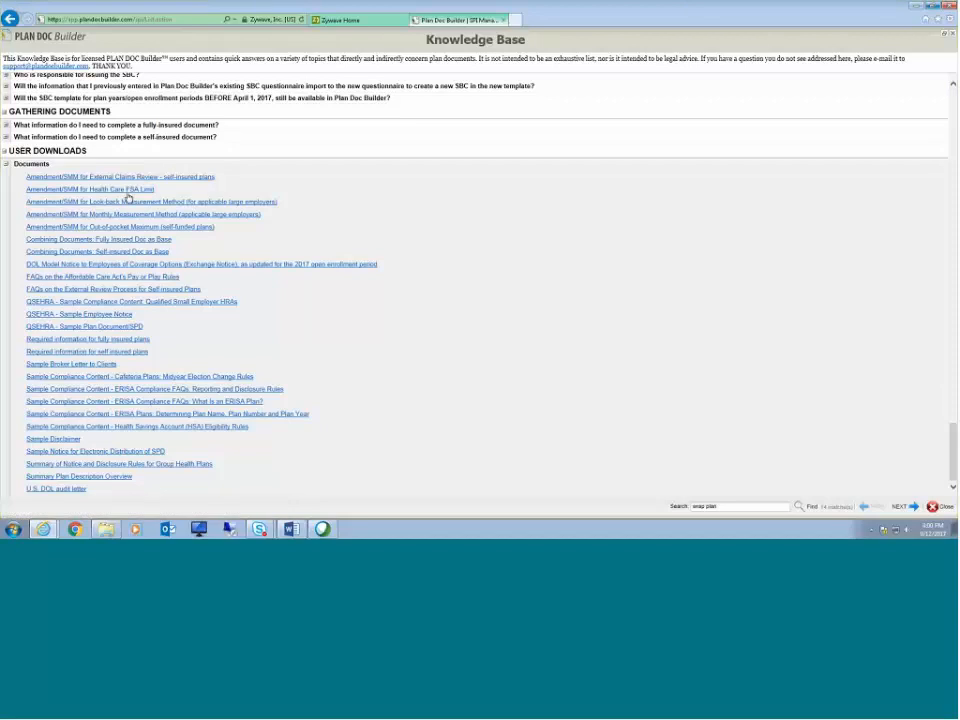
click(127, 204)
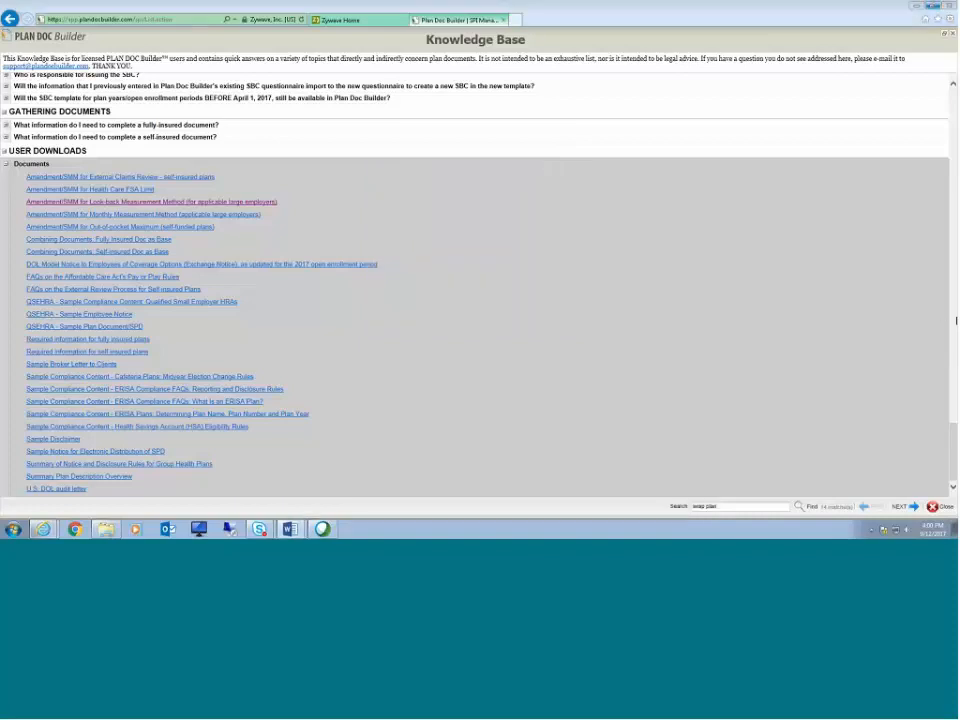
click(915, 5)
click(80, 8)
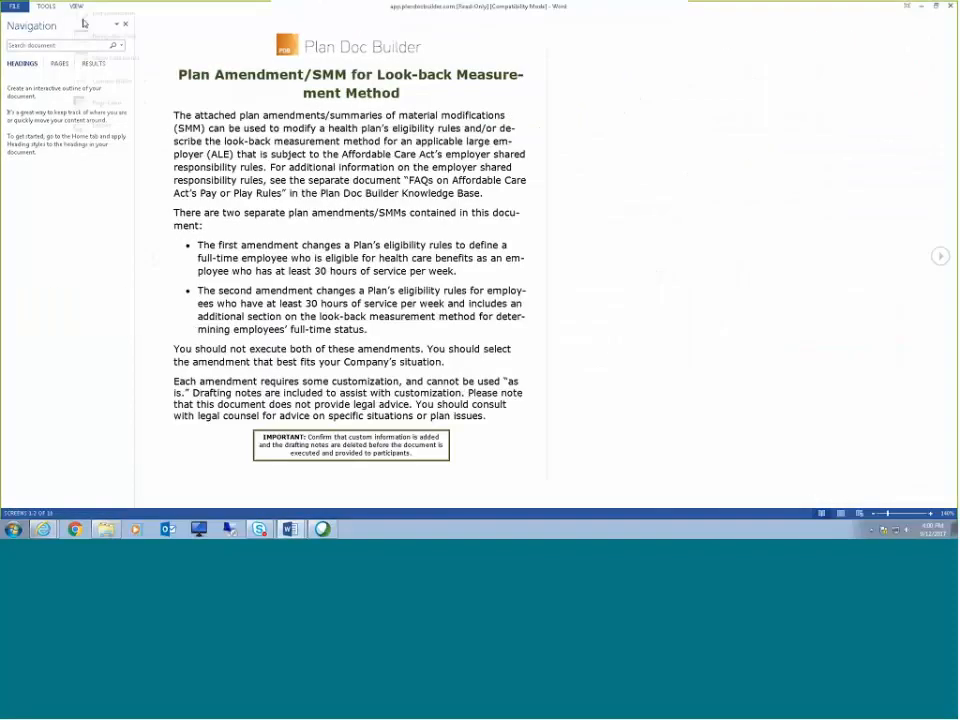
click(84, 24)
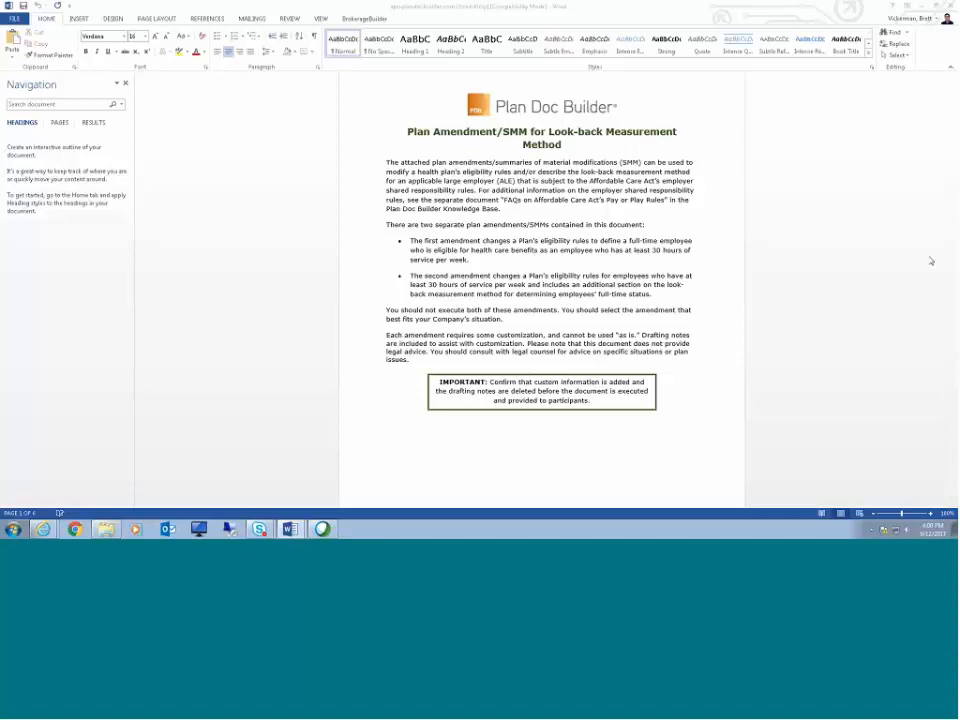
Step: Scroll through the look-back amendment document's pages and close it
scroll(920, 259, down, 5)
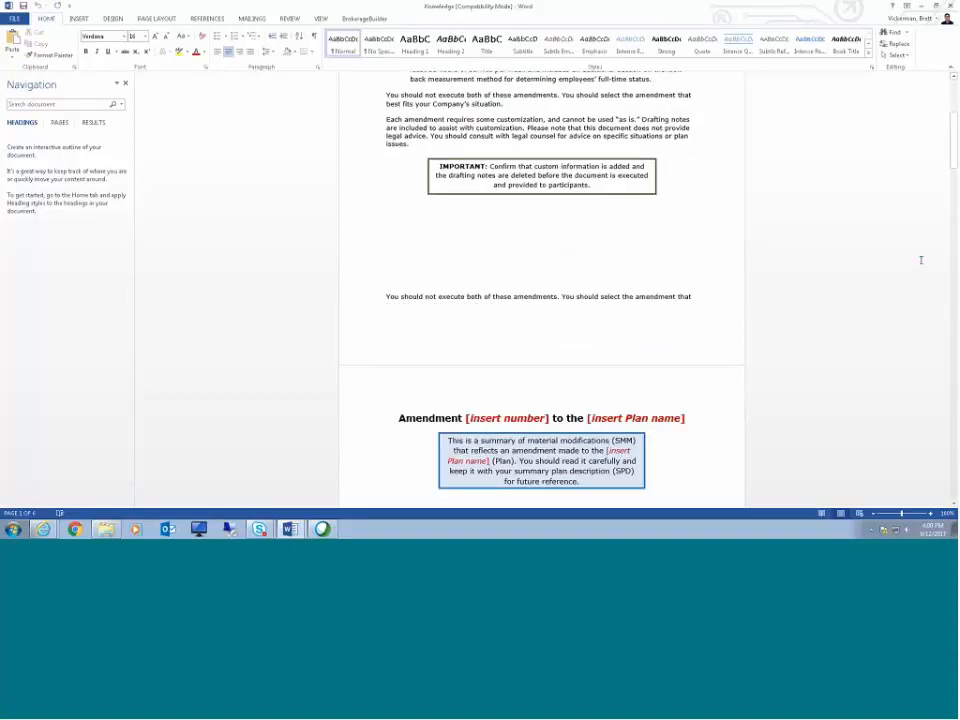
scroll(921, 260, down, 6)
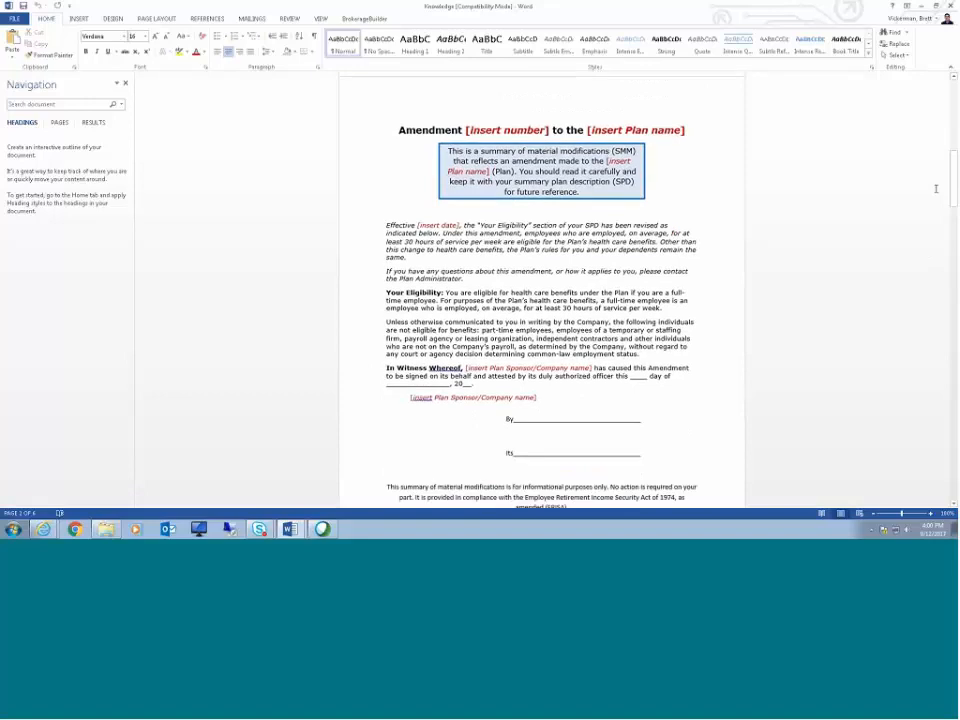
scroll(936, 189, down, 1)
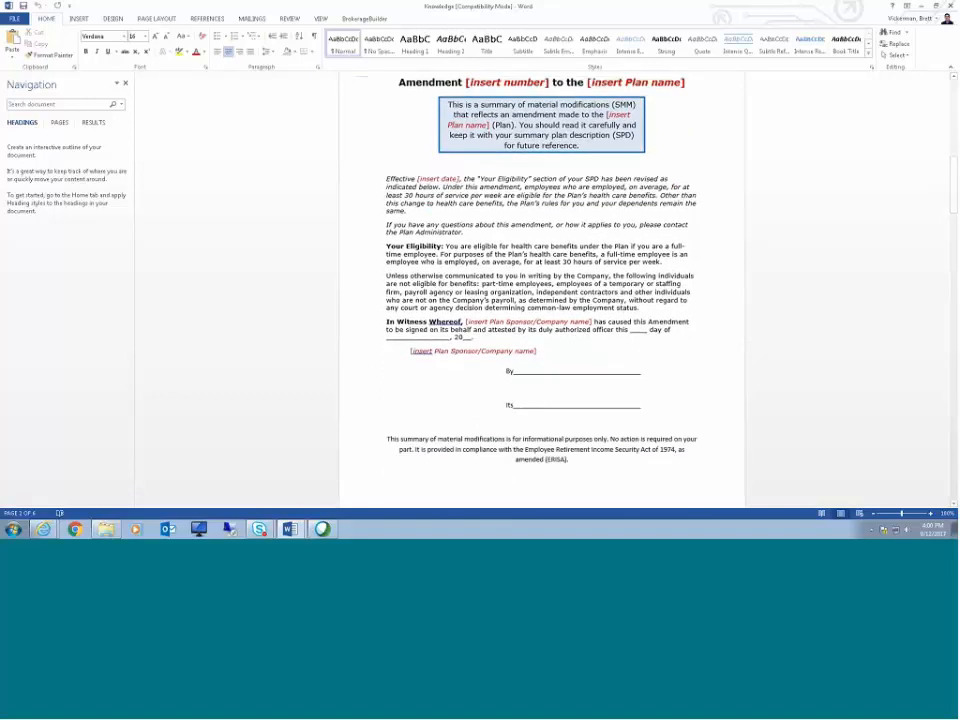
click(951, 7)
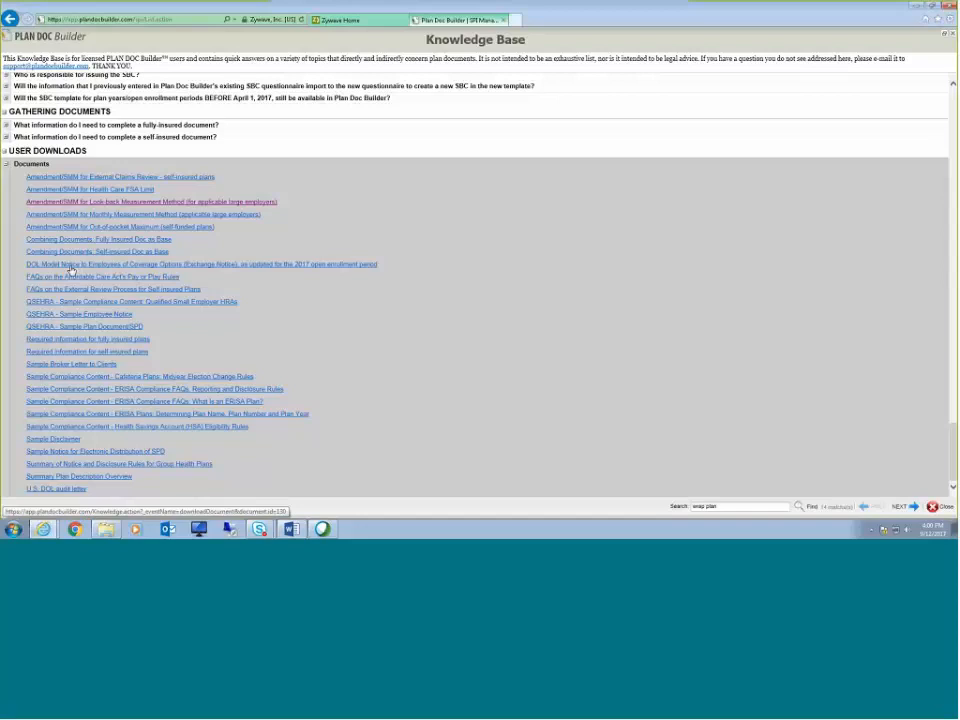
Step: Open the "Sample Broker Letter to Clients" download and select its {Insert conclusion} paragraph
click(86, 367)
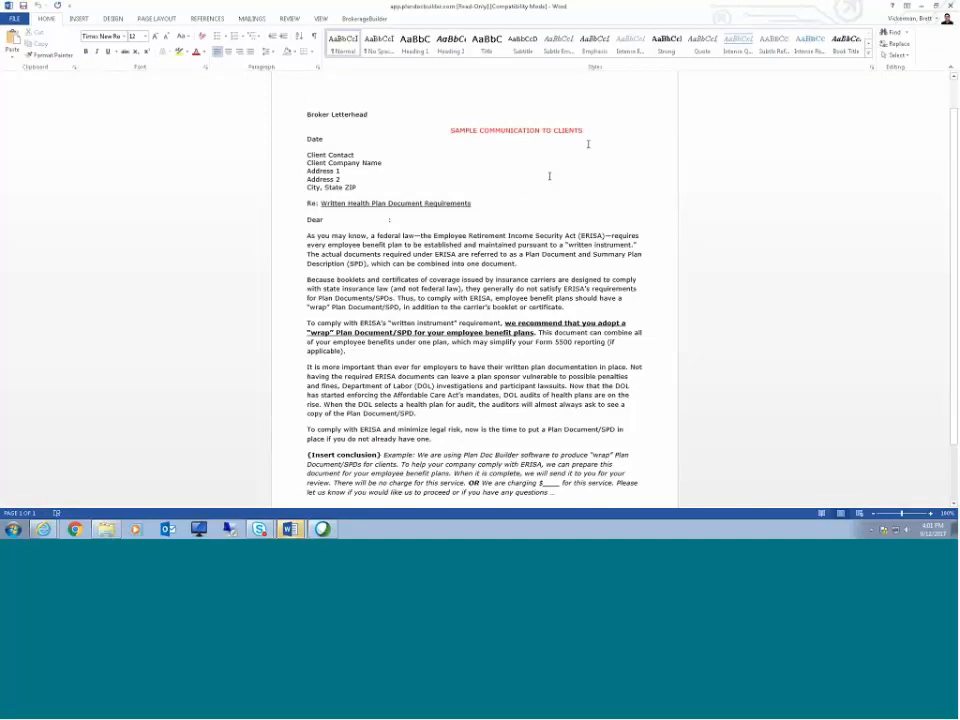
scroll(552, 176, down, 3)
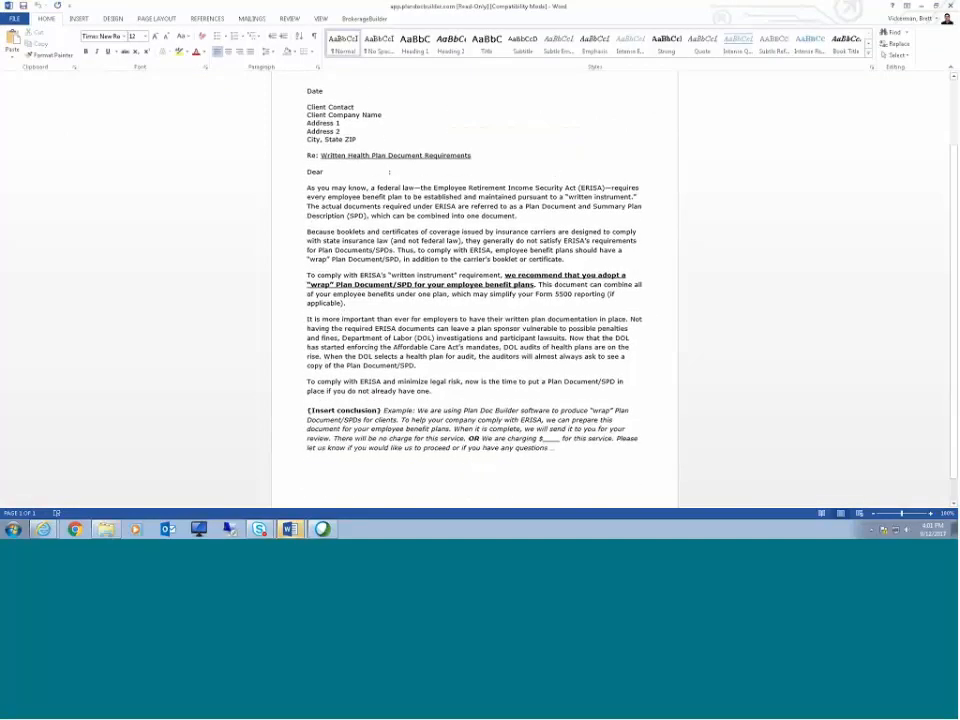
drag(307, 407, 467, 424)
click(724, 424)
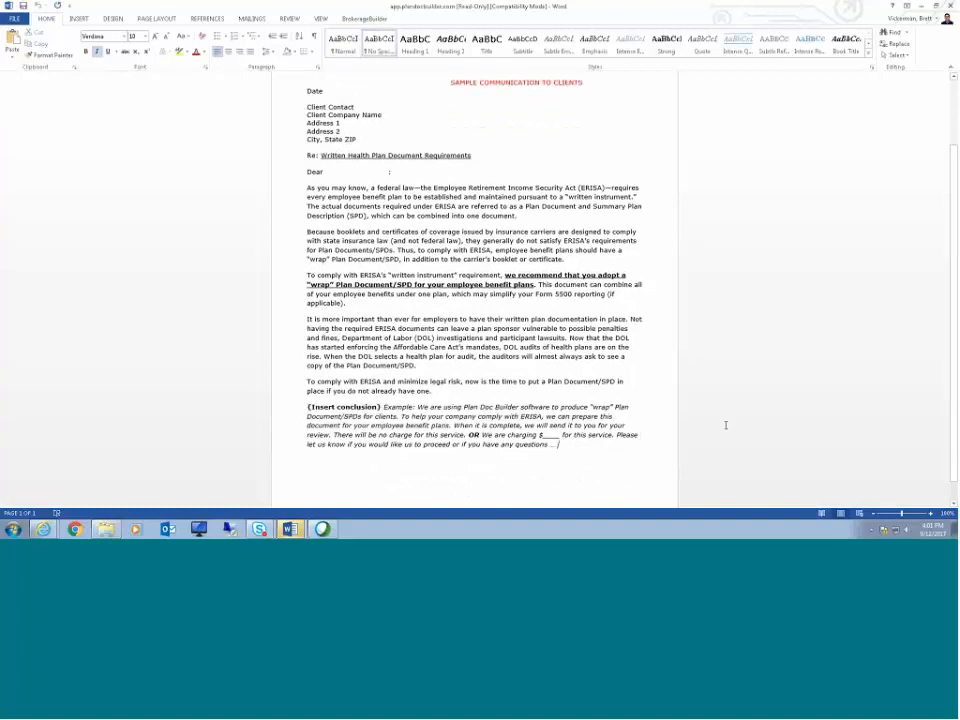
scroll(724, 424, up, 2)
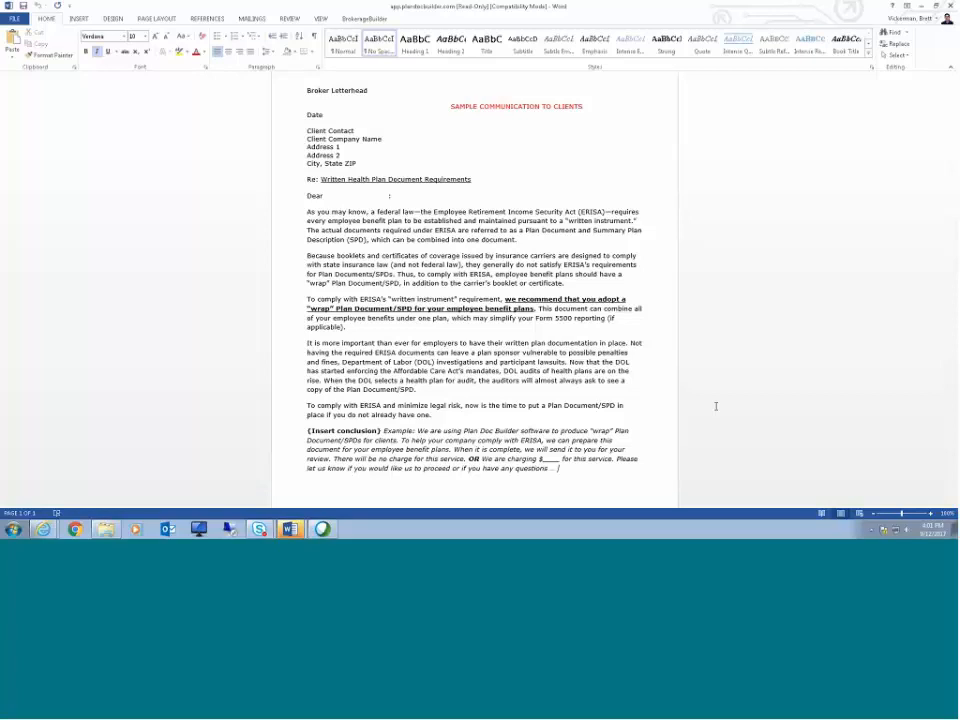
key(BackSpace)
Step: Return to the Knowledge Base and open "Combining Documents: Fully Insured Doc as Base" in editing view
key(alt+Tab)
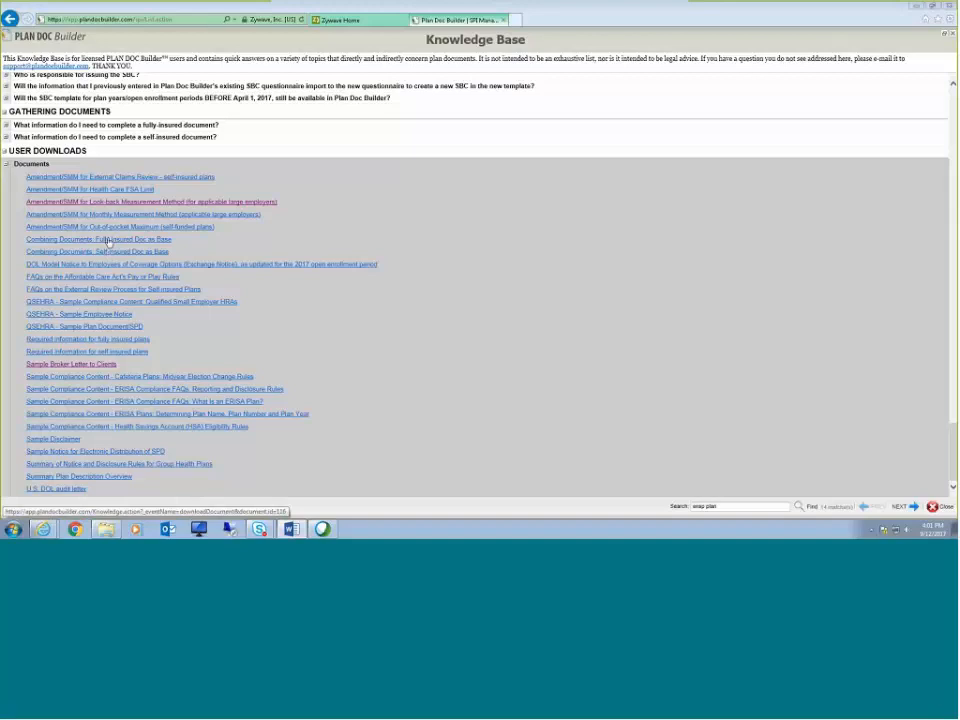
click(107, 240)
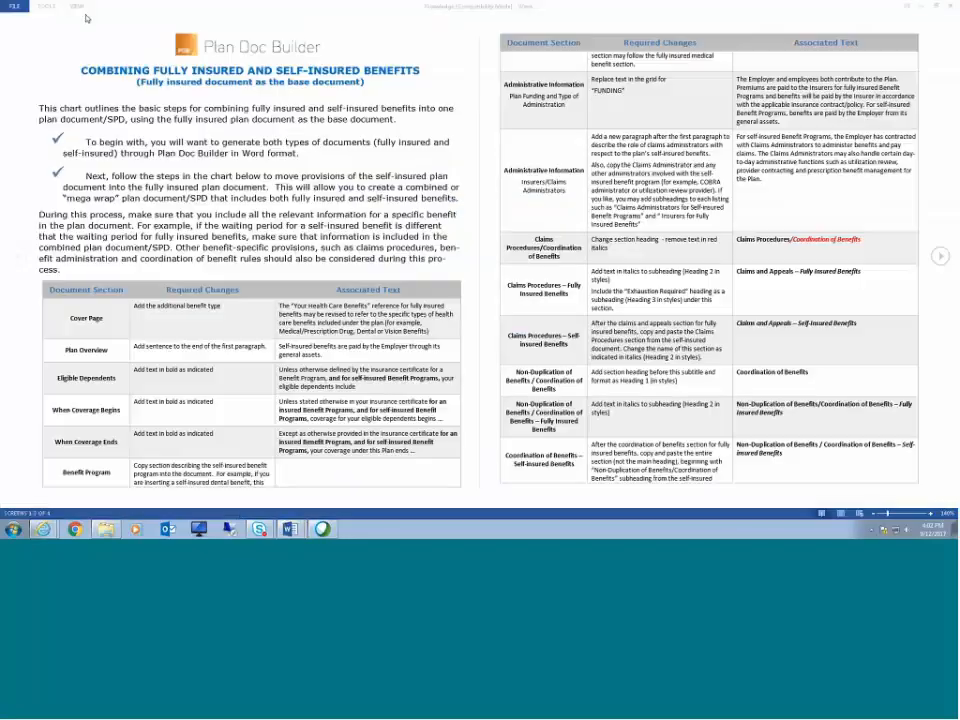
click(75, 7)
click(89, 35)
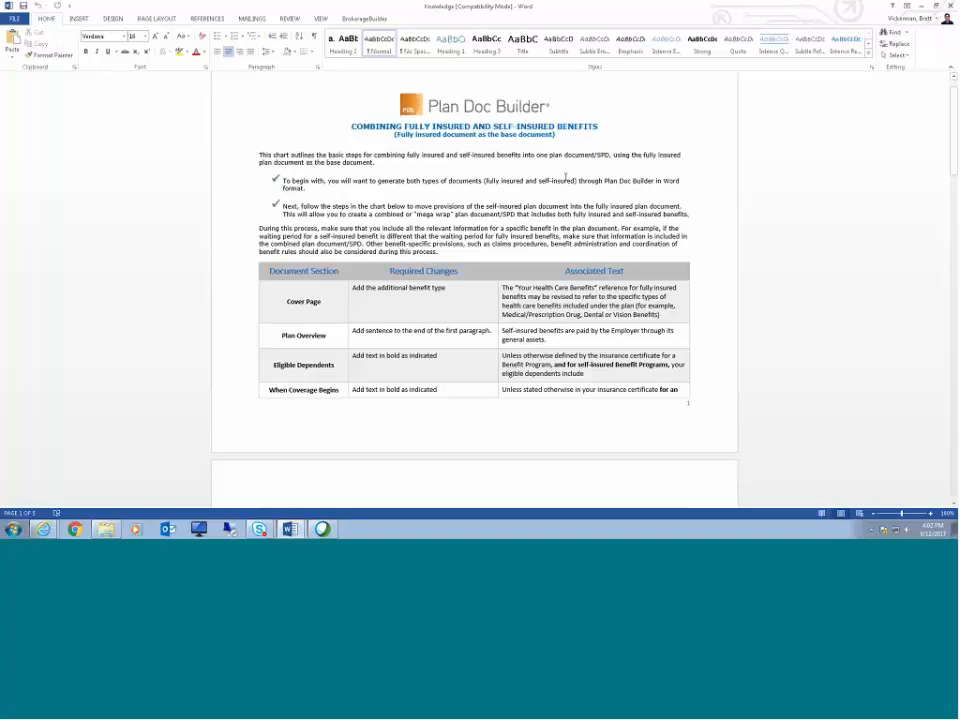
Step: Scroll through the combining-documents instruction chart to its end and close the document
scroll(624, 261, down, 3)
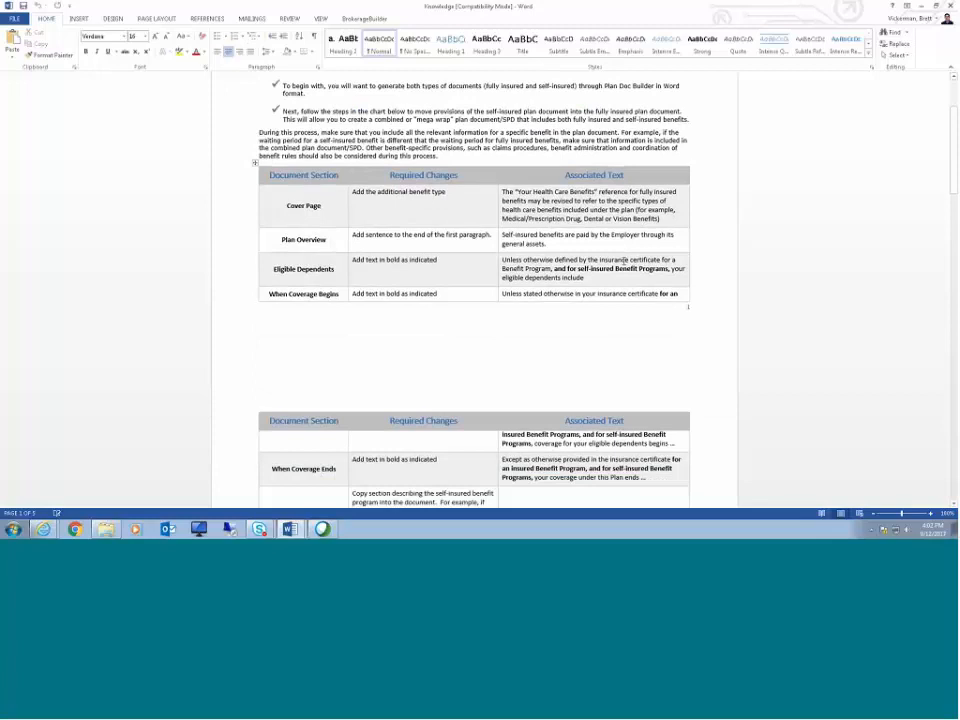
scroll(624, 261, down, 4)
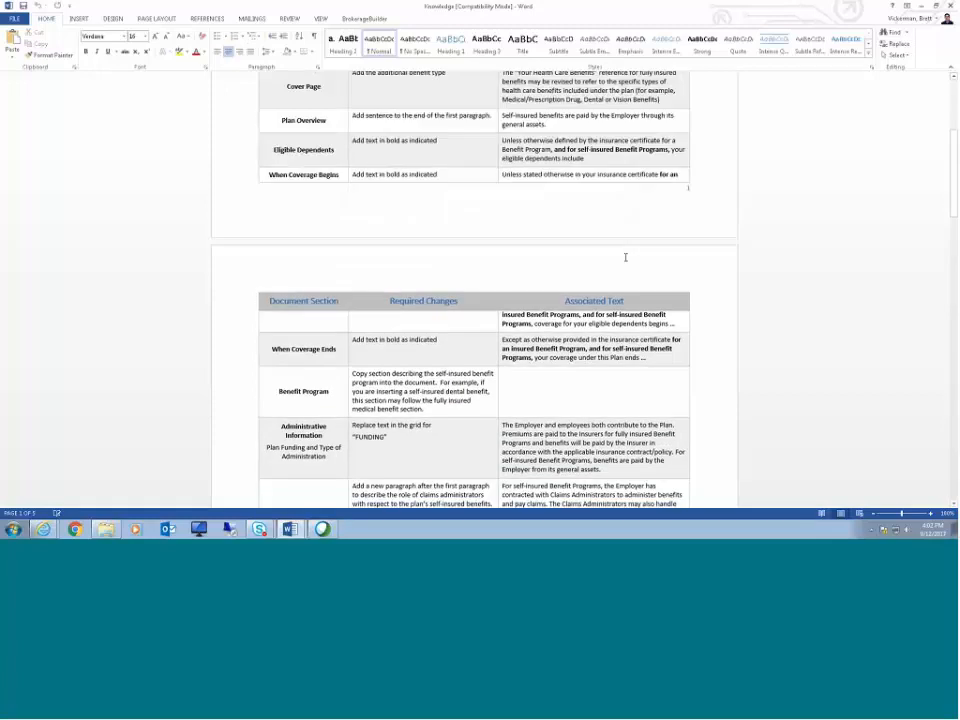
scroll(626, 257, down, 6)
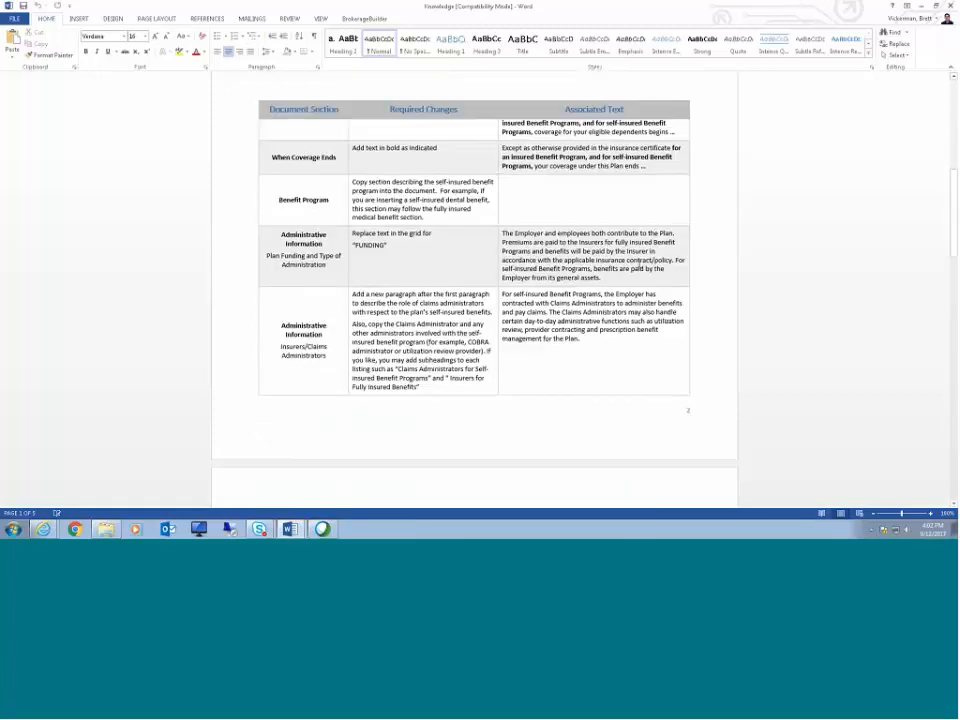
scroll(639, 263, down, 3)
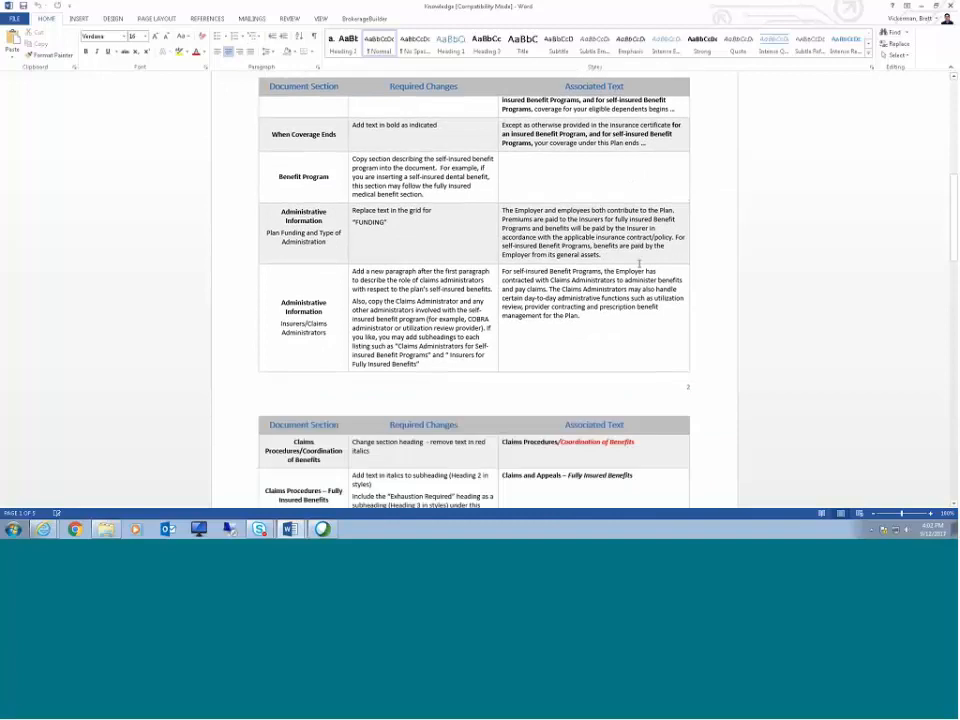
scroll(639, 263, down, 9)
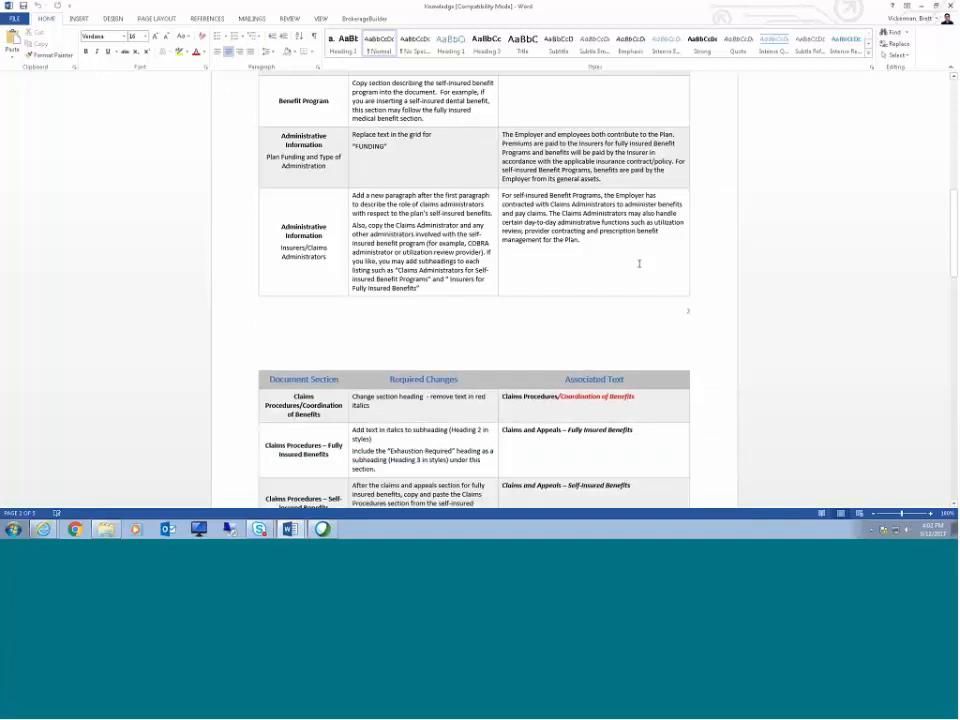
scroll(640, 263, down, 1)
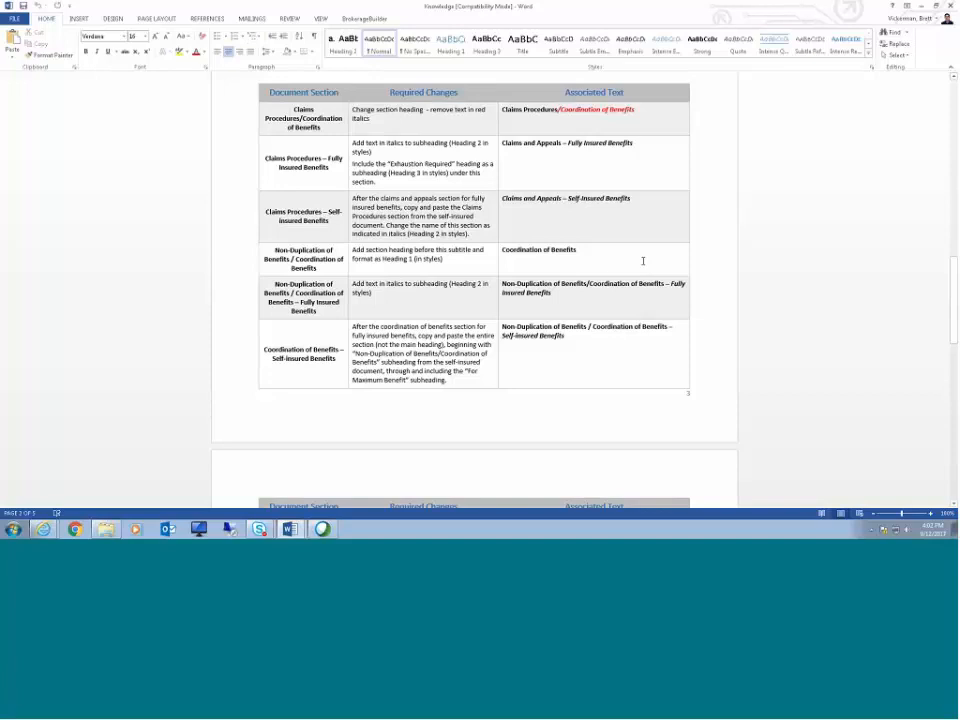
scroll(664, 313, down, 7)
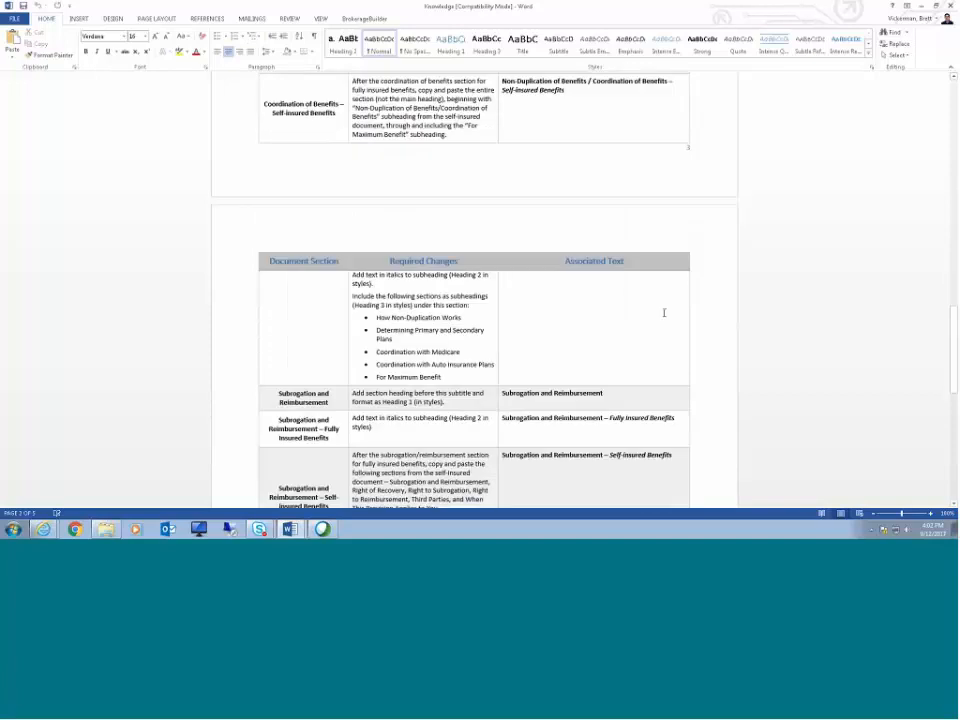
scroll(664, 313, down, 6)
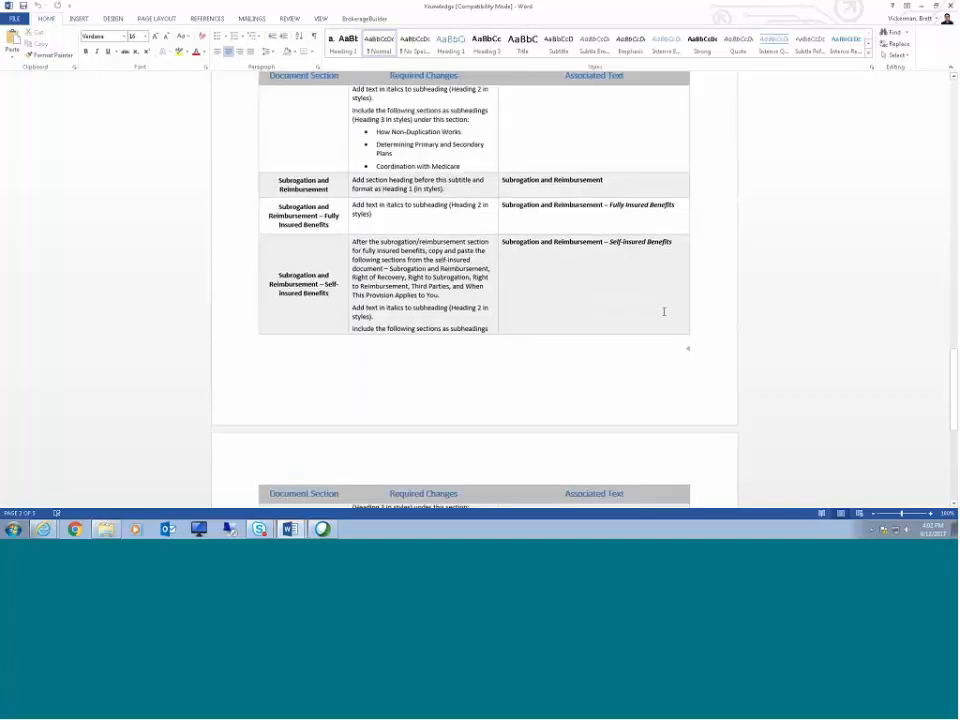
scroll(664, 312, down, 10)
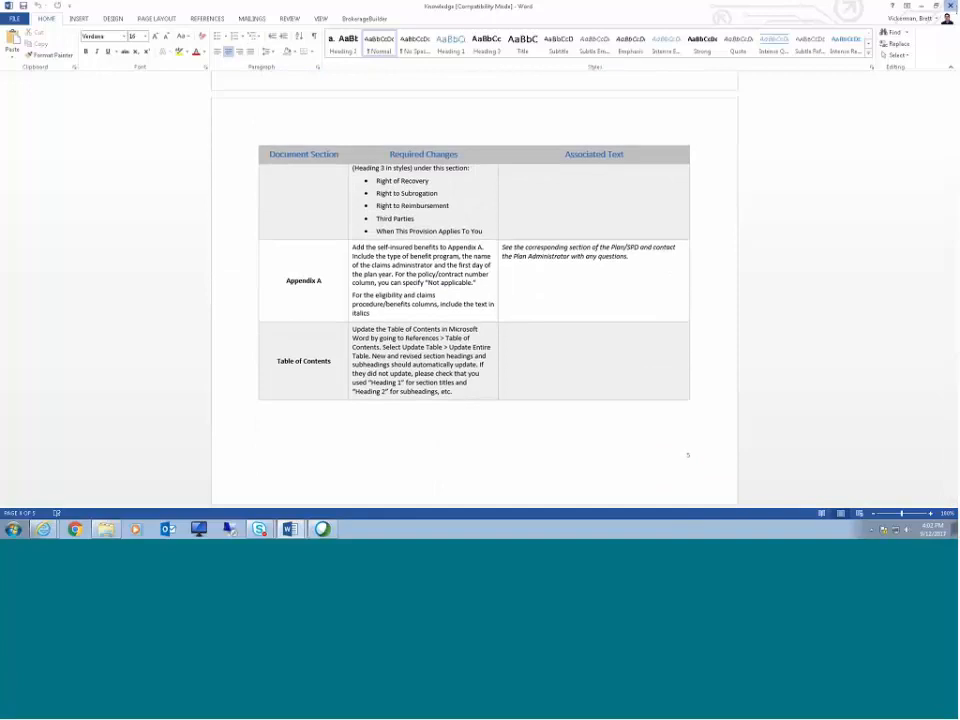
click(950, 6)
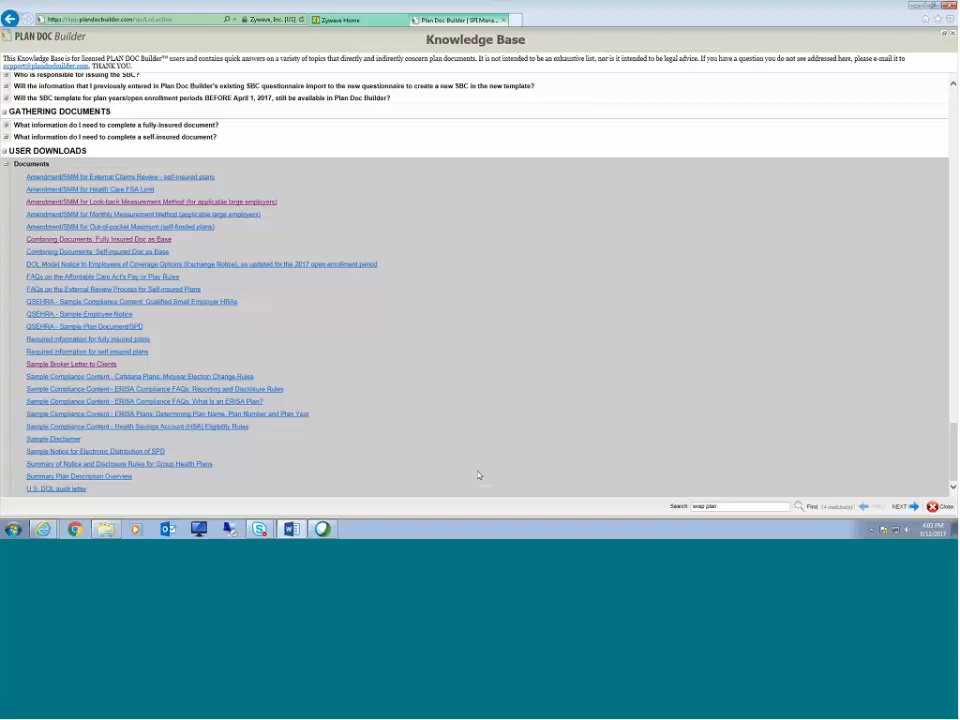
Step: Close the Knowledge Base search bar
click(936, 506)
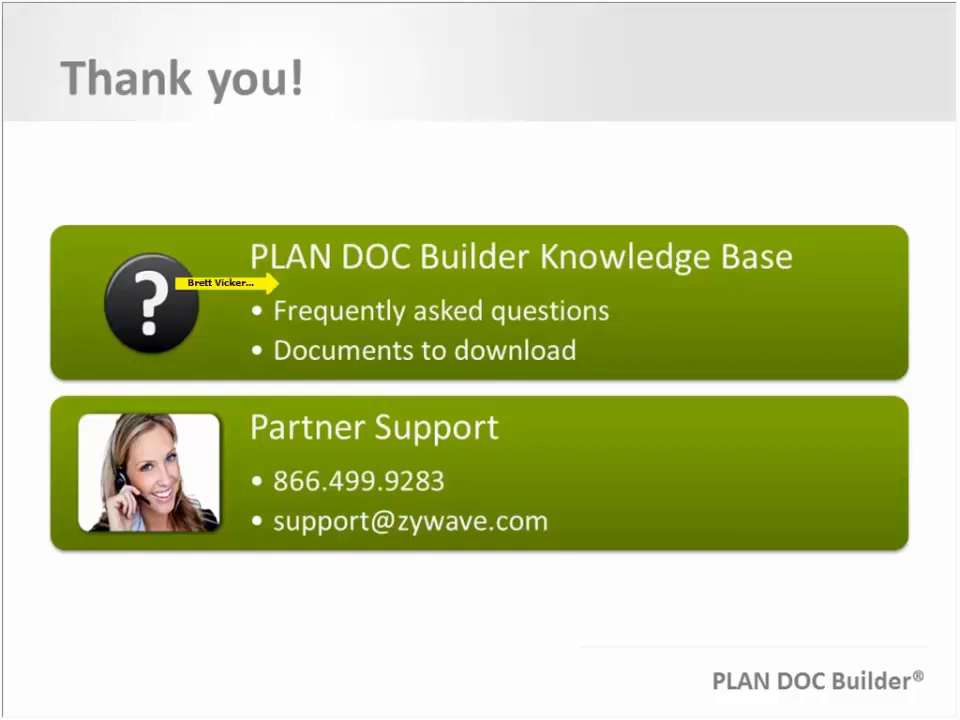
click(282, 457)
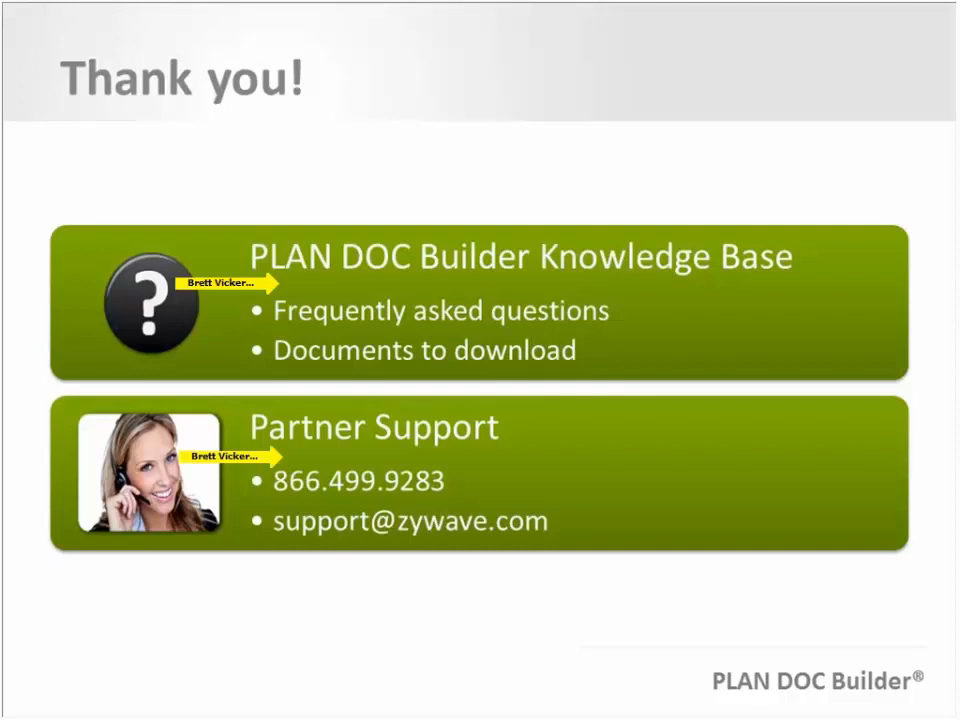